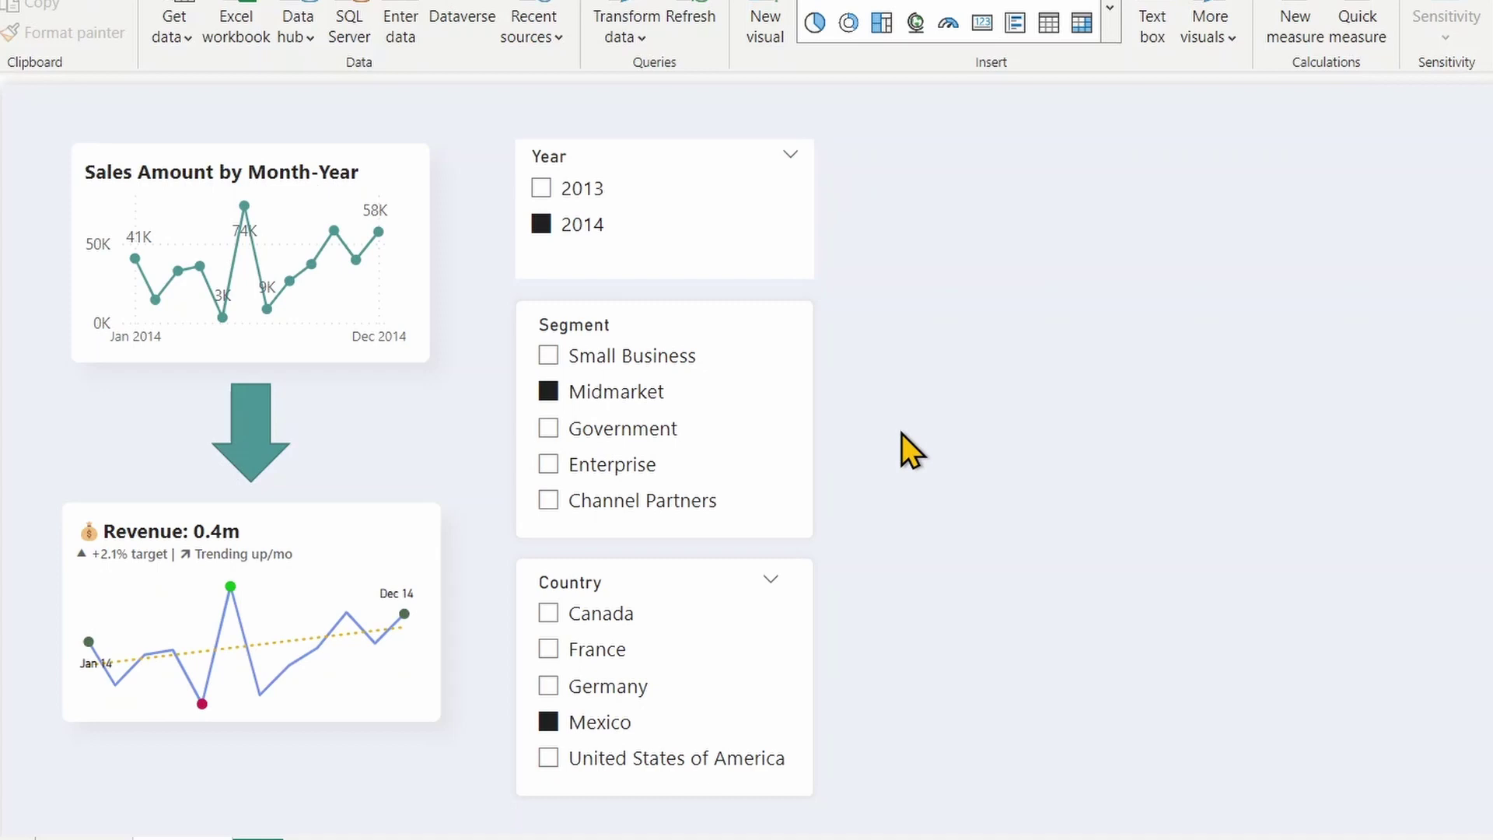
Step: Compare the two sales charts, examining the Revenue chart's title, subtitle, and first, last, minimum and maximum month markers
{"action": "left_click", "coordinate": [184, 516]}
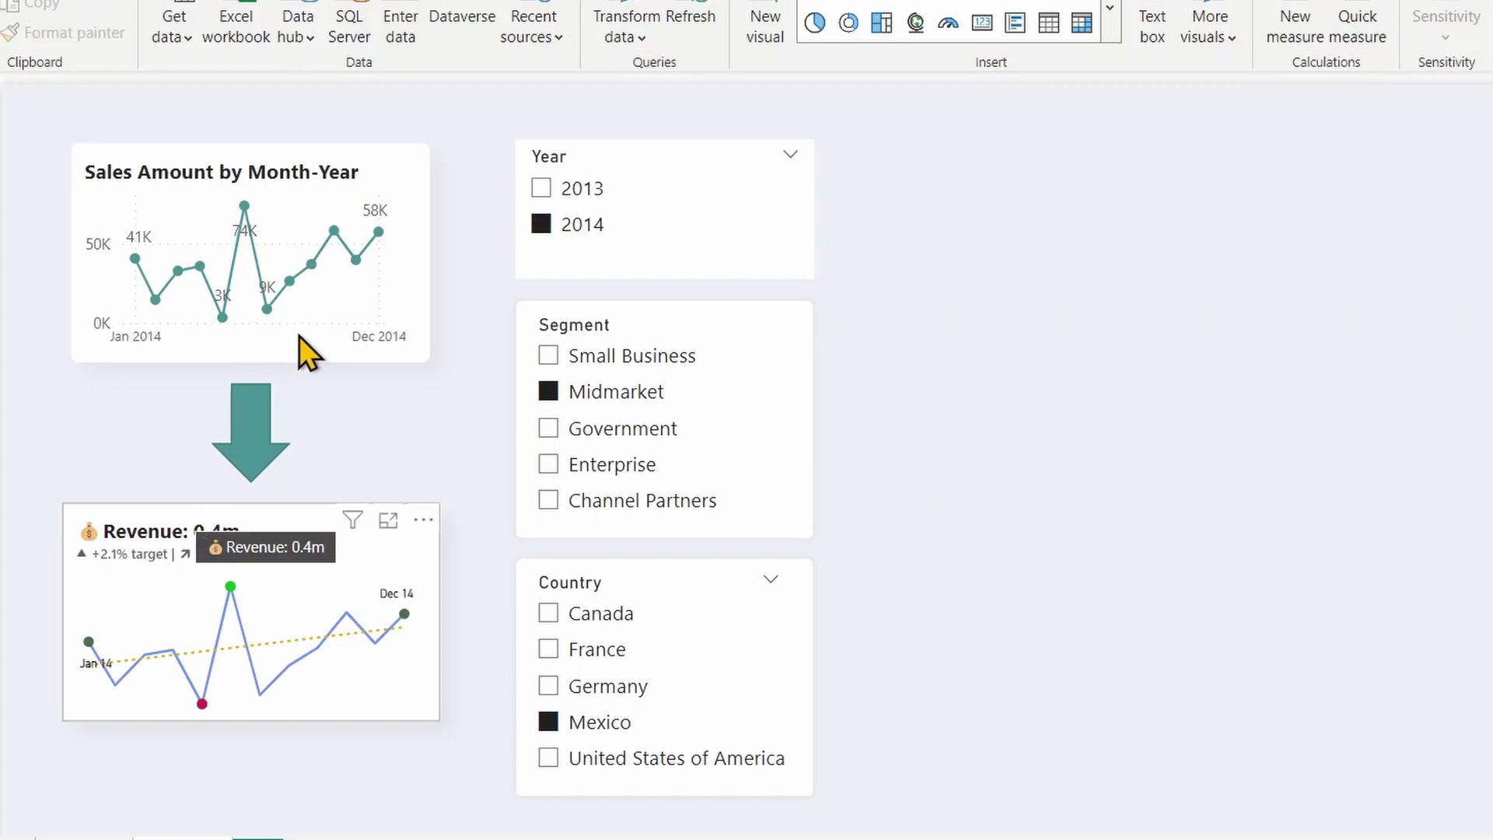
{"action": "left_click", "coordinate": [297, 146]}
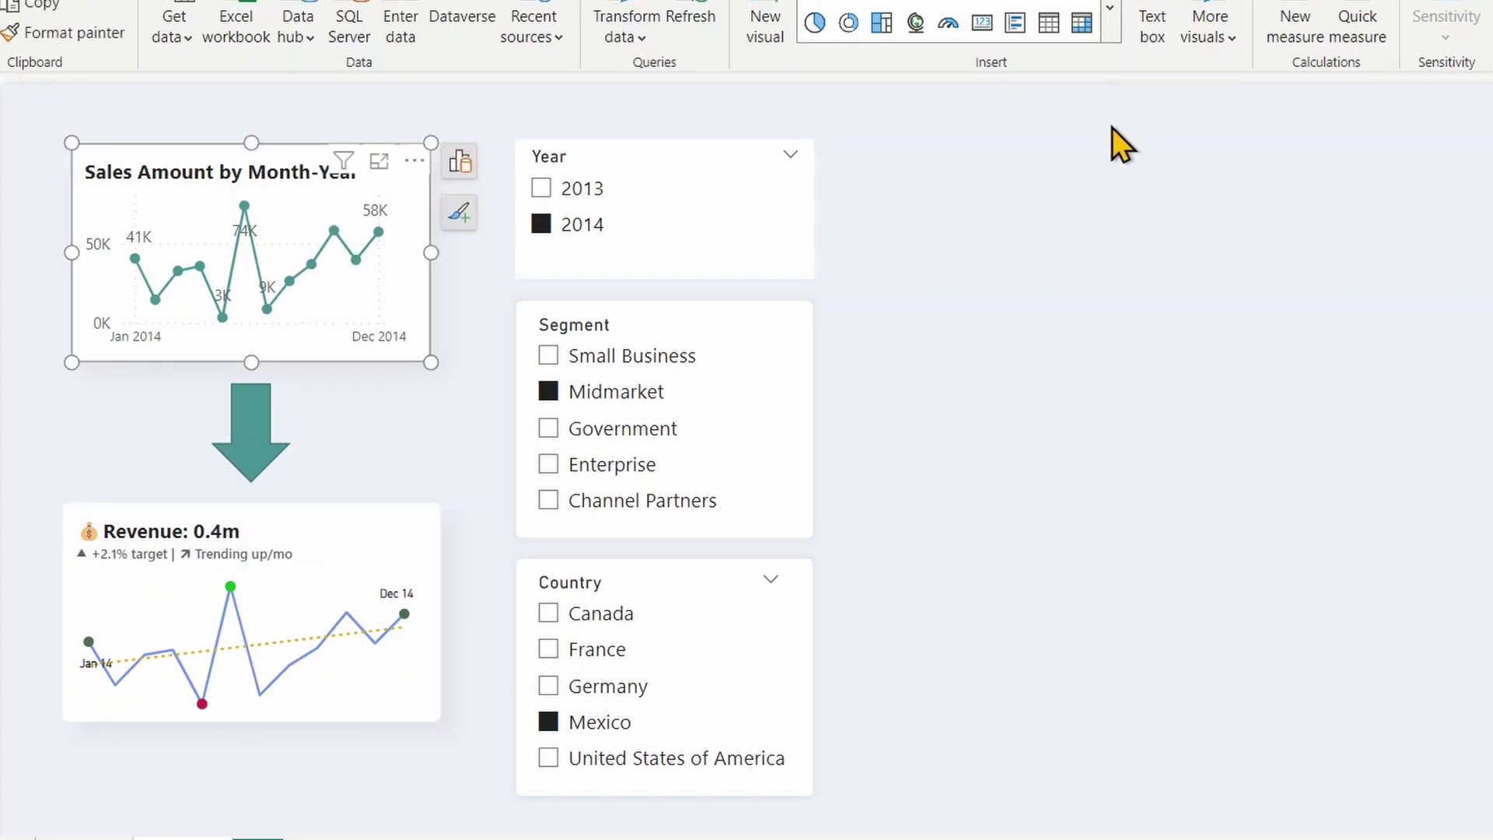
{"action": "left_click", "coordinate": [1056, 191]}
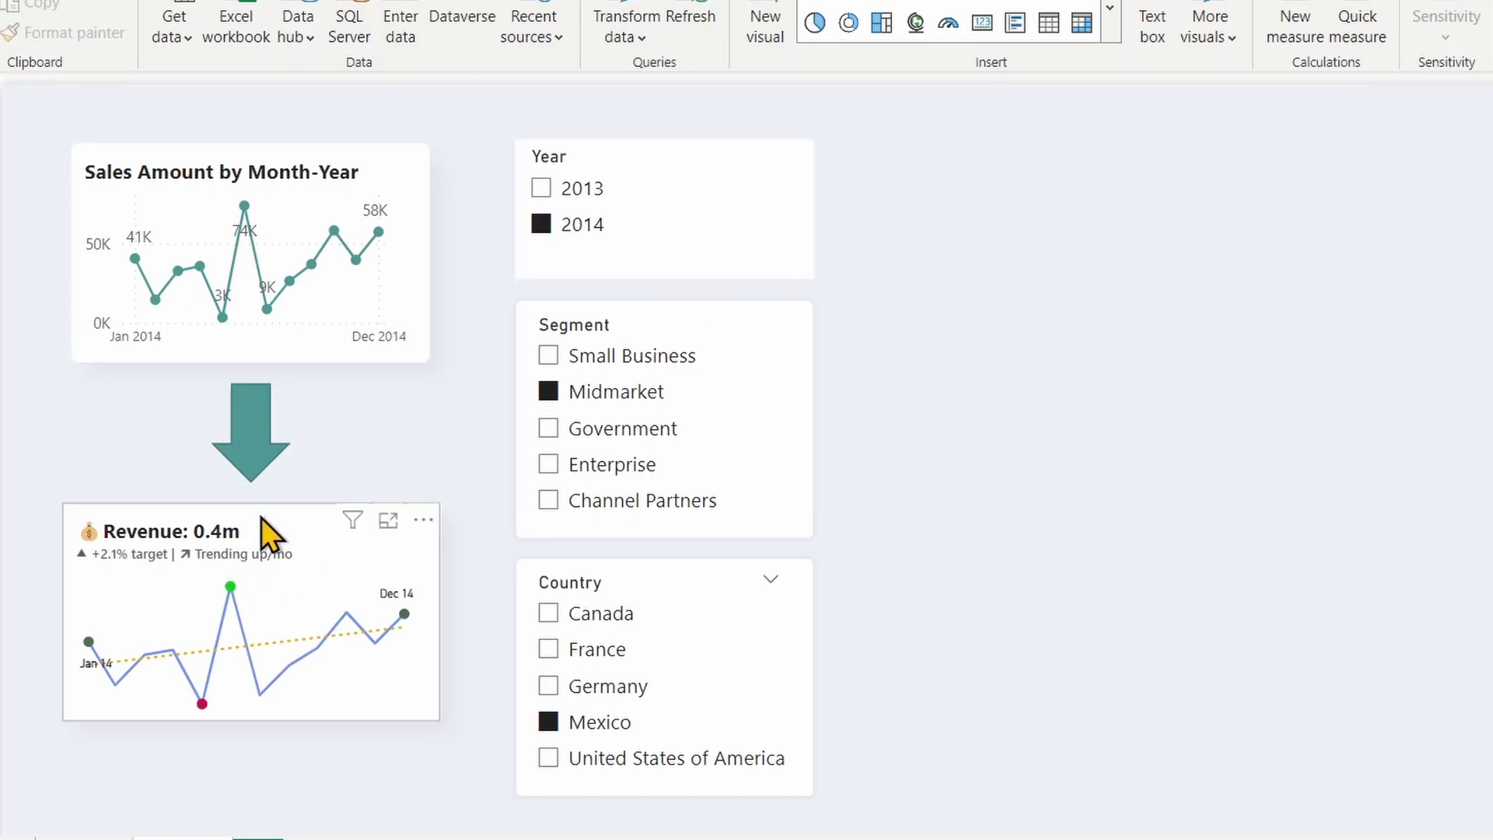
{"action": "left_click", "coordinate": [185, 547]}
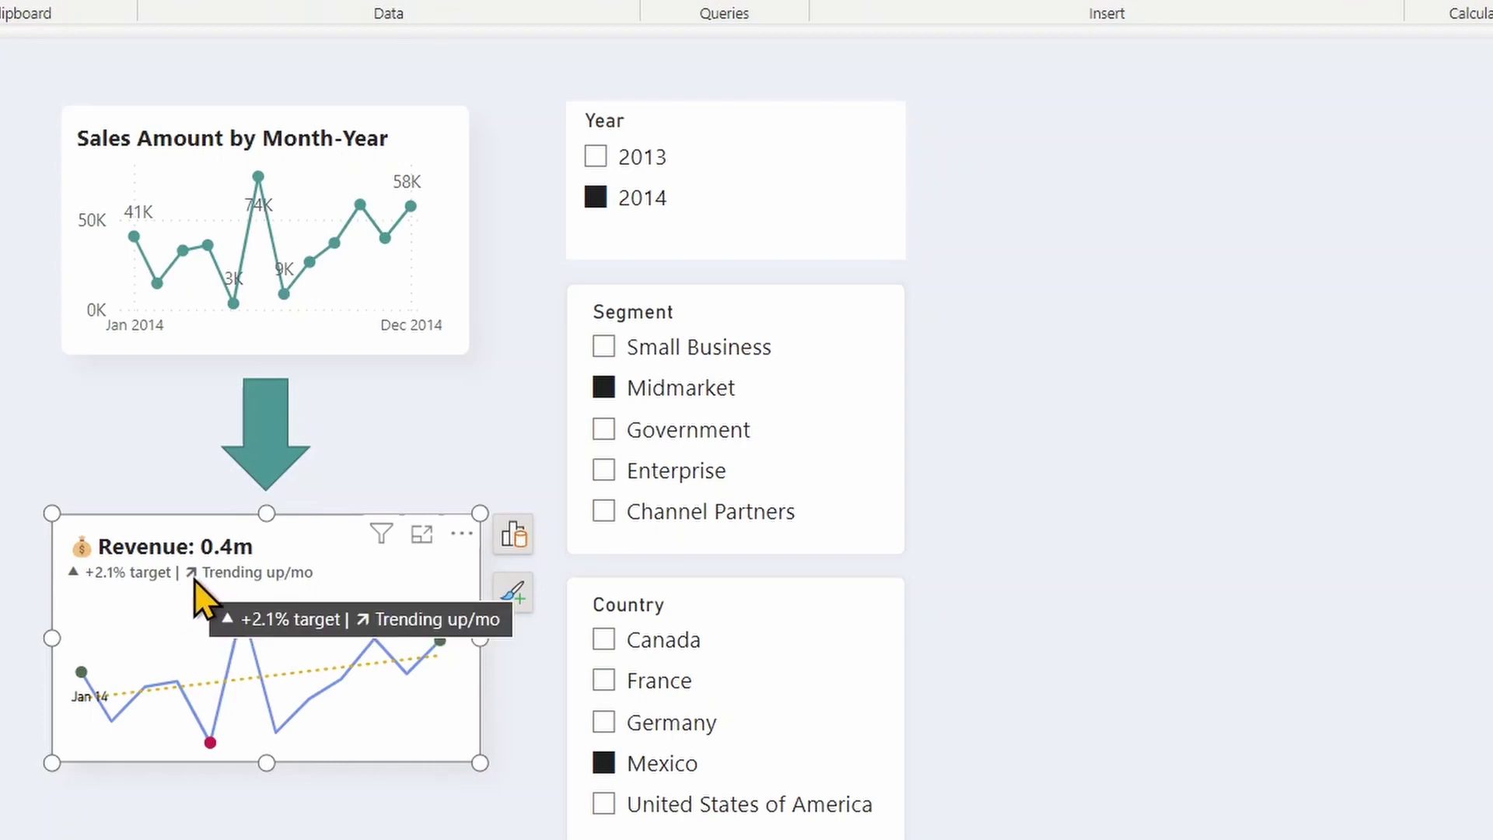
{"action": "mouse_move", "coordinate": [81, 705]}
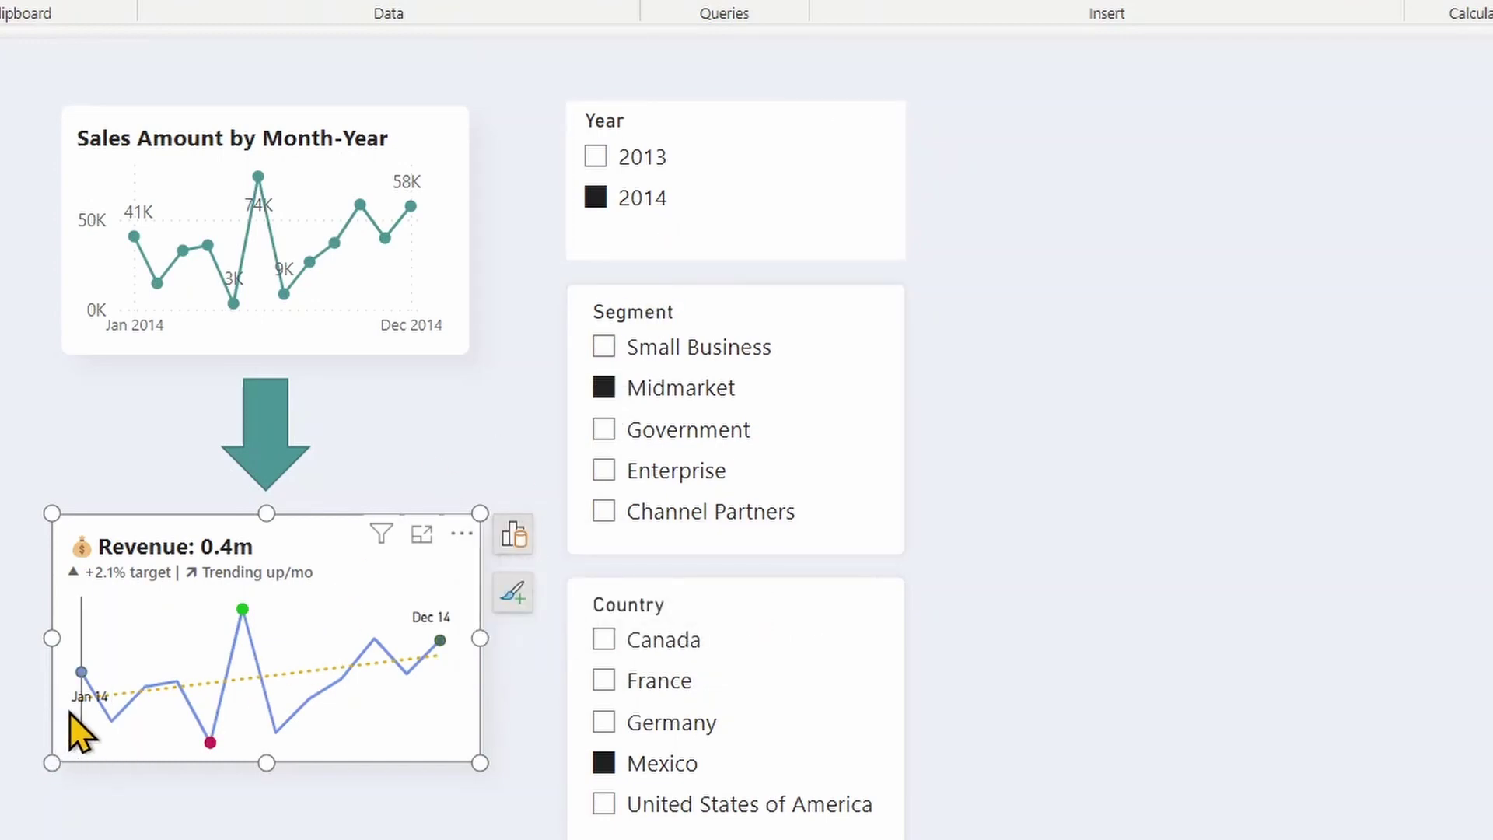
{"action": "mouse_move", "coordinate": [425, 667]}
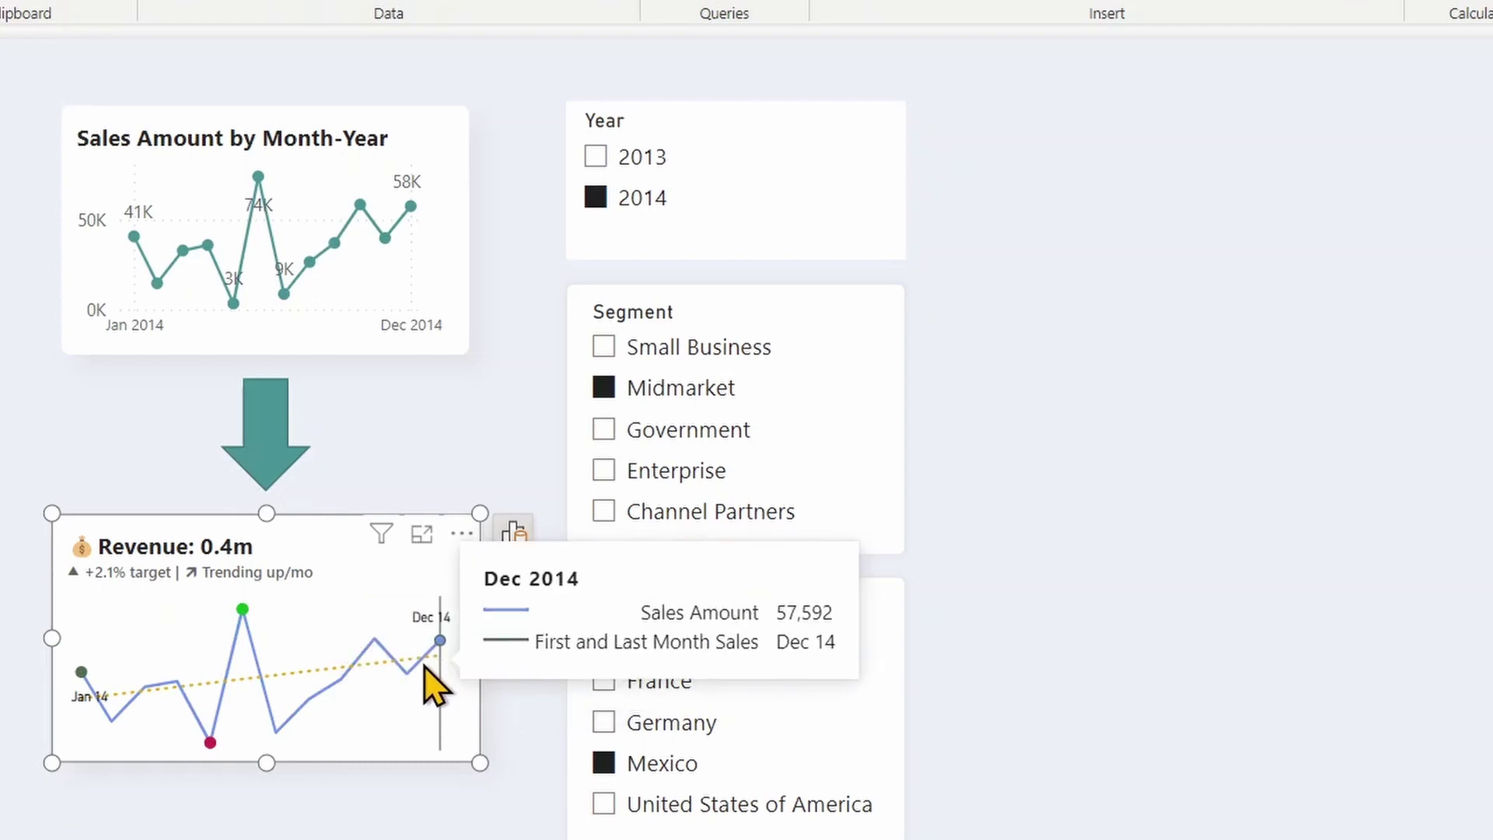
{"action": "mouse_move", "coordinate": [224, 747]}
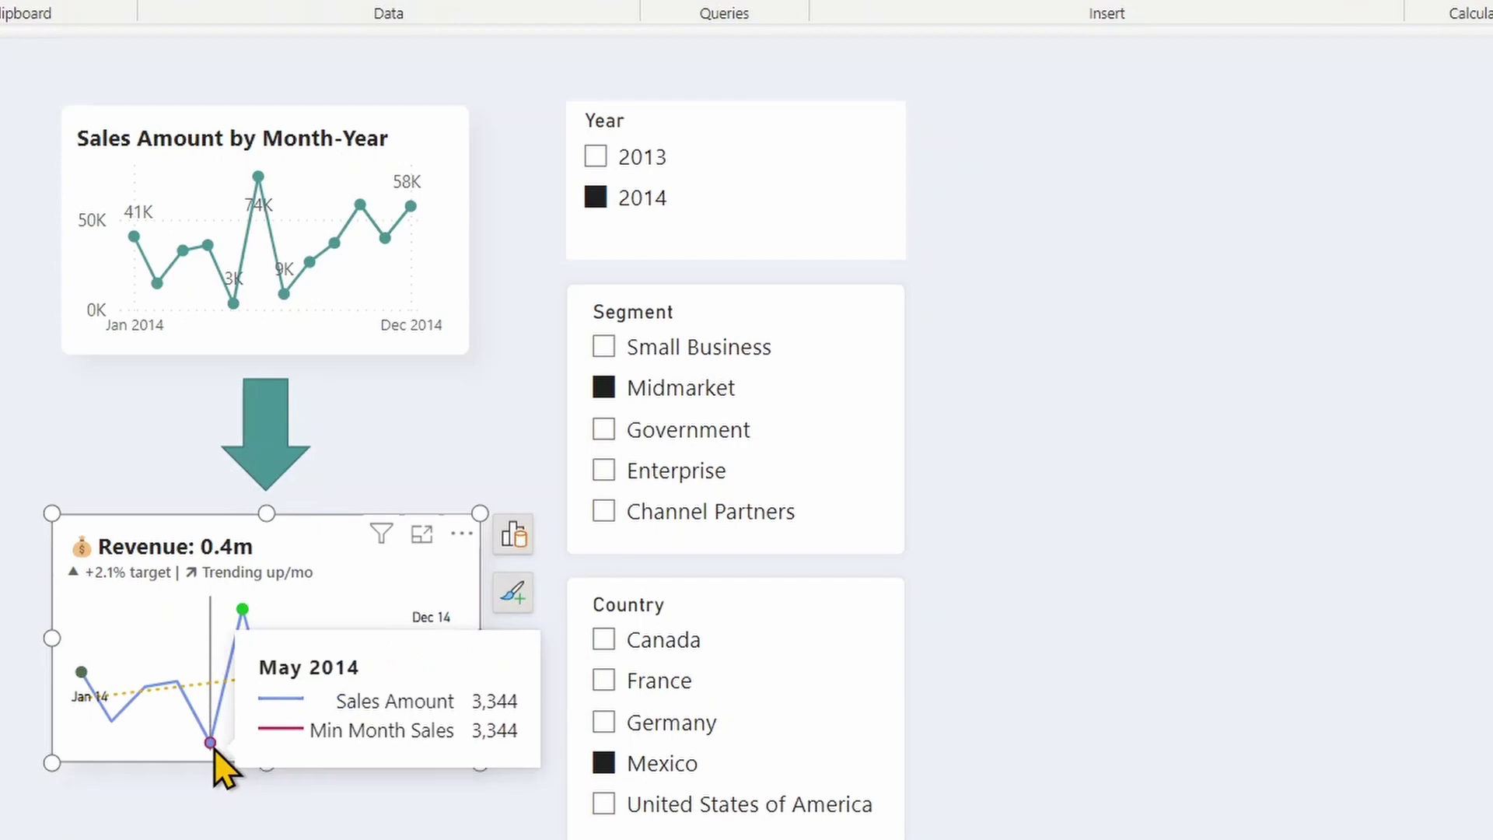
{"action": "mouse_move", "coordinate": [243, 619]}
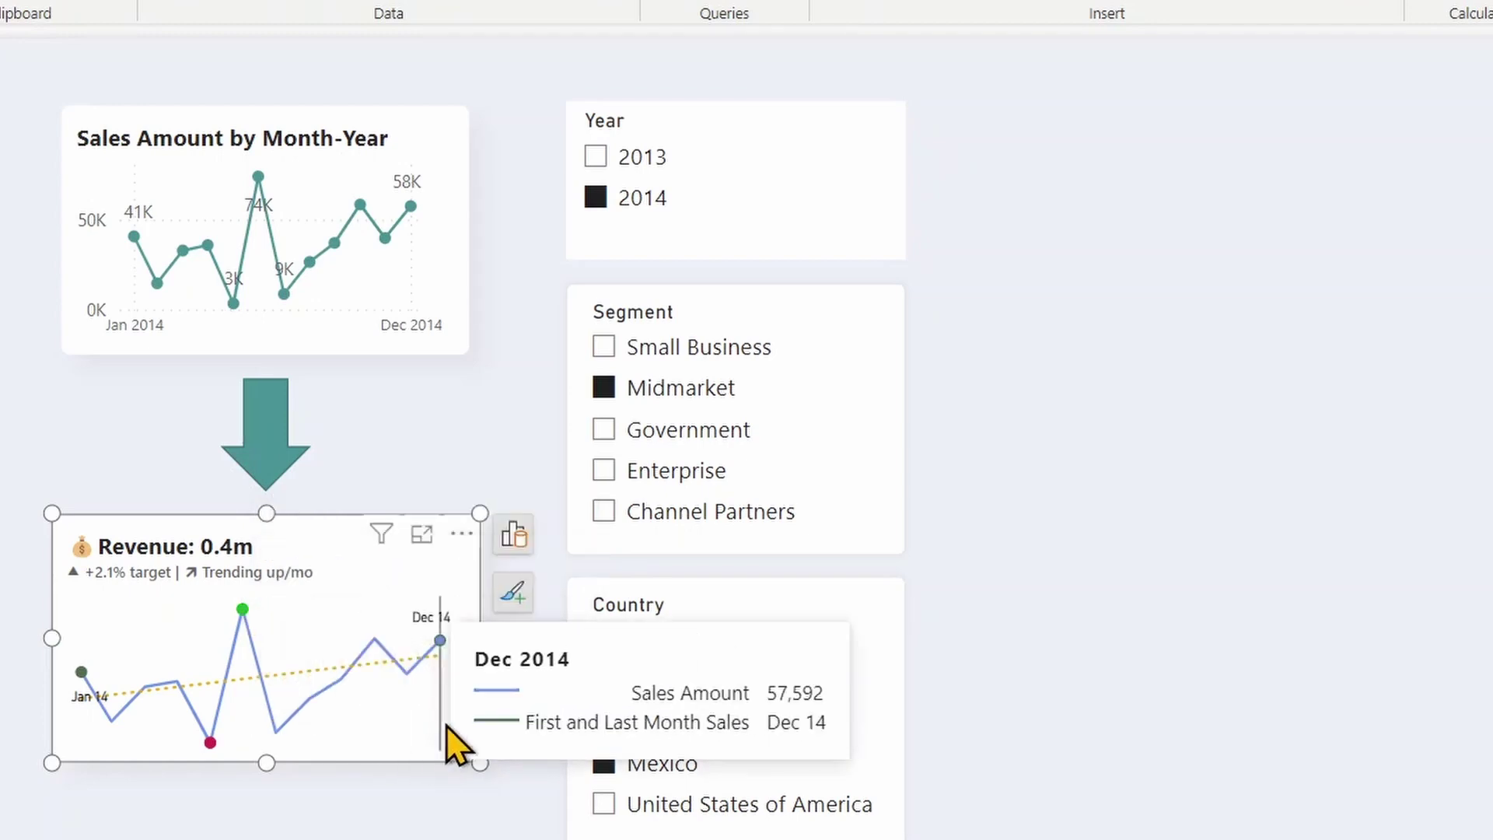
Step: Filter the report by the Government segment, switch the Segment slicer to Enterprise, and check the Revenue chart
{"action": "left_click", "coordinate": [699, 432]}
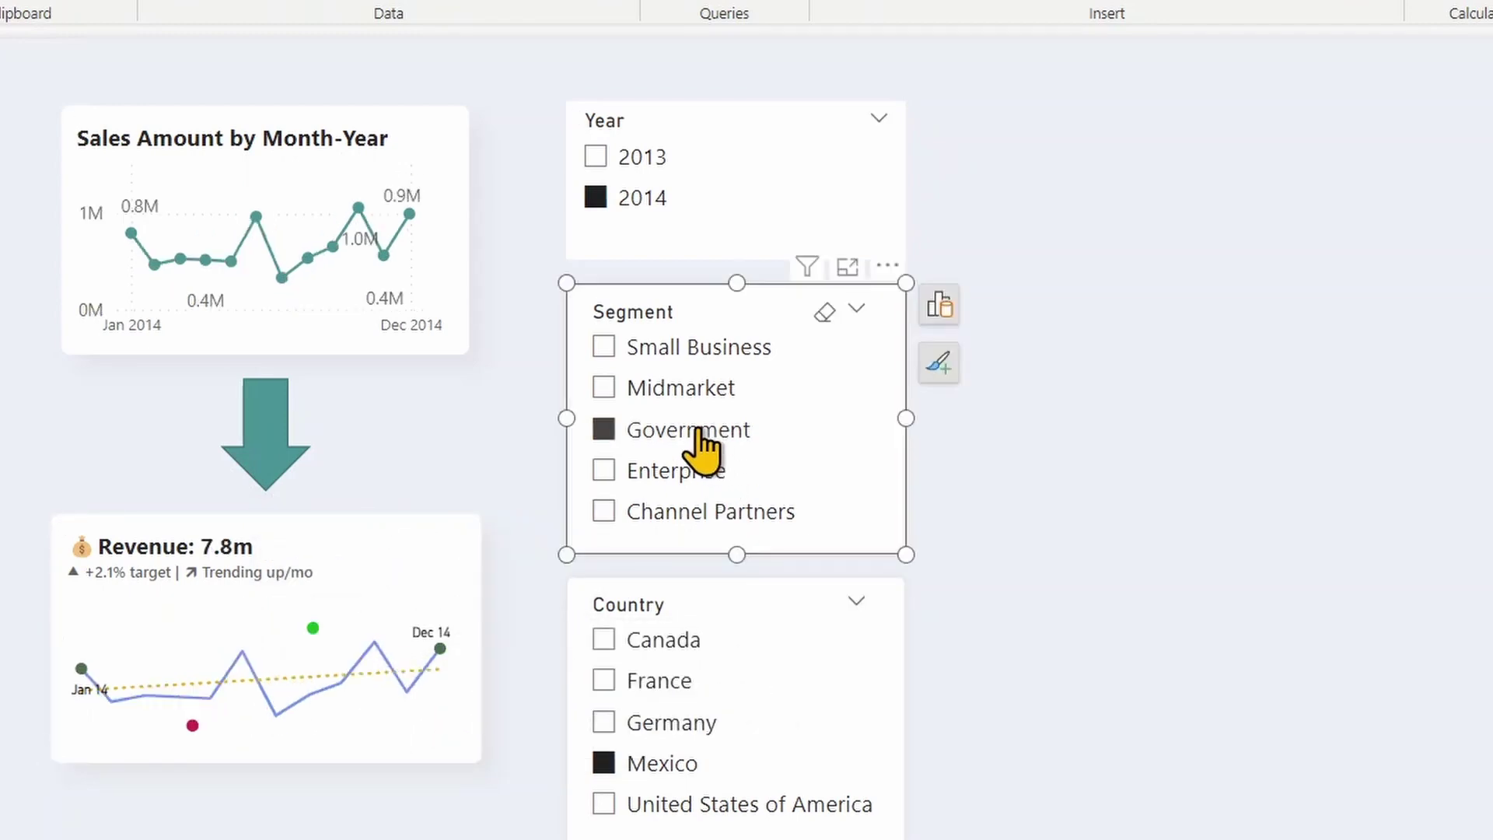
{"action": "left_click", "coordinate": [667, 474]}
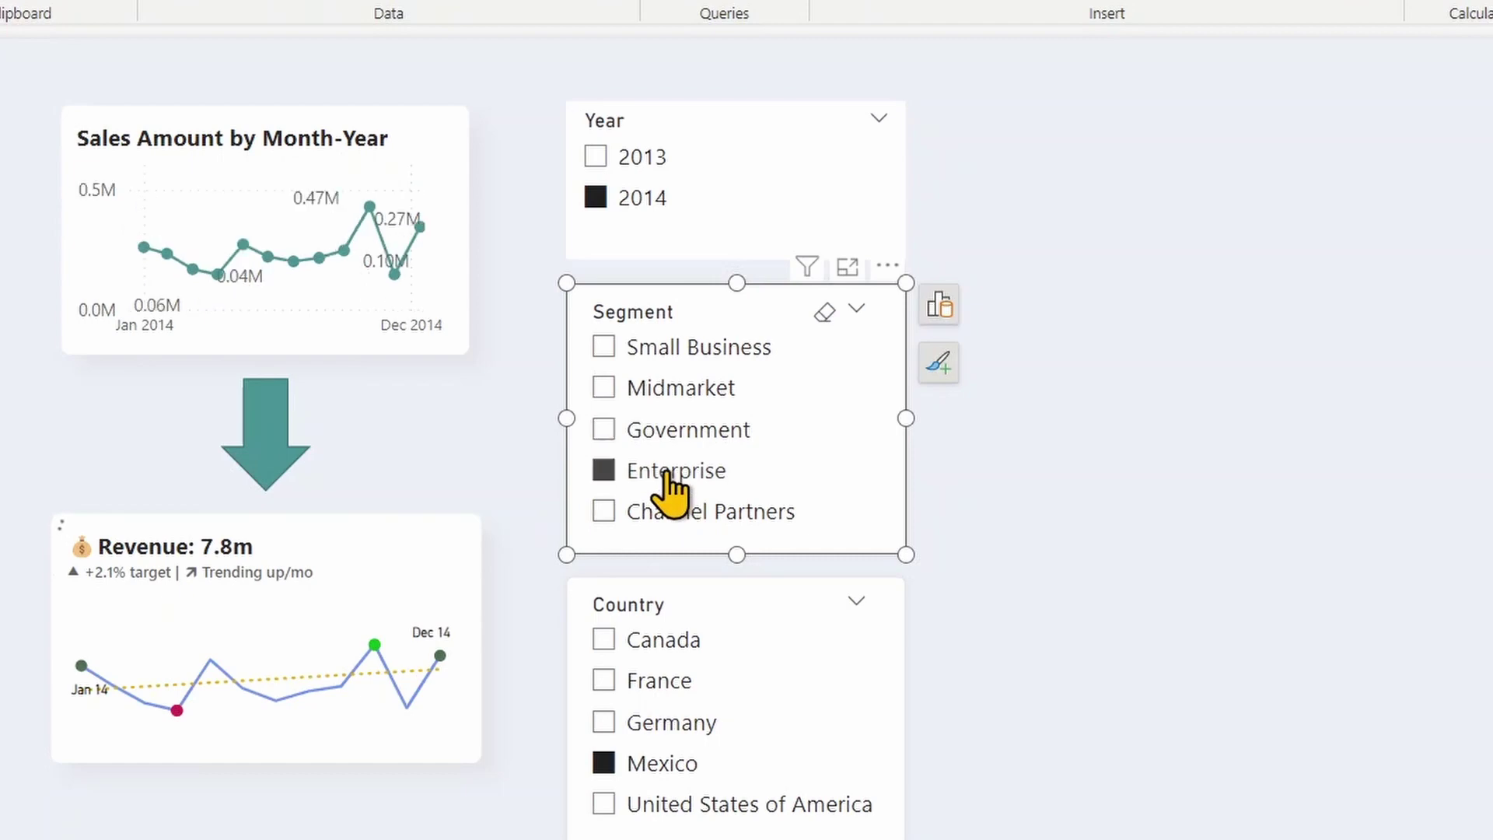
{"action": "left_click", "coordinate": [347, 535]}
{"action": "left_click", "coordinate": [532, 450]}
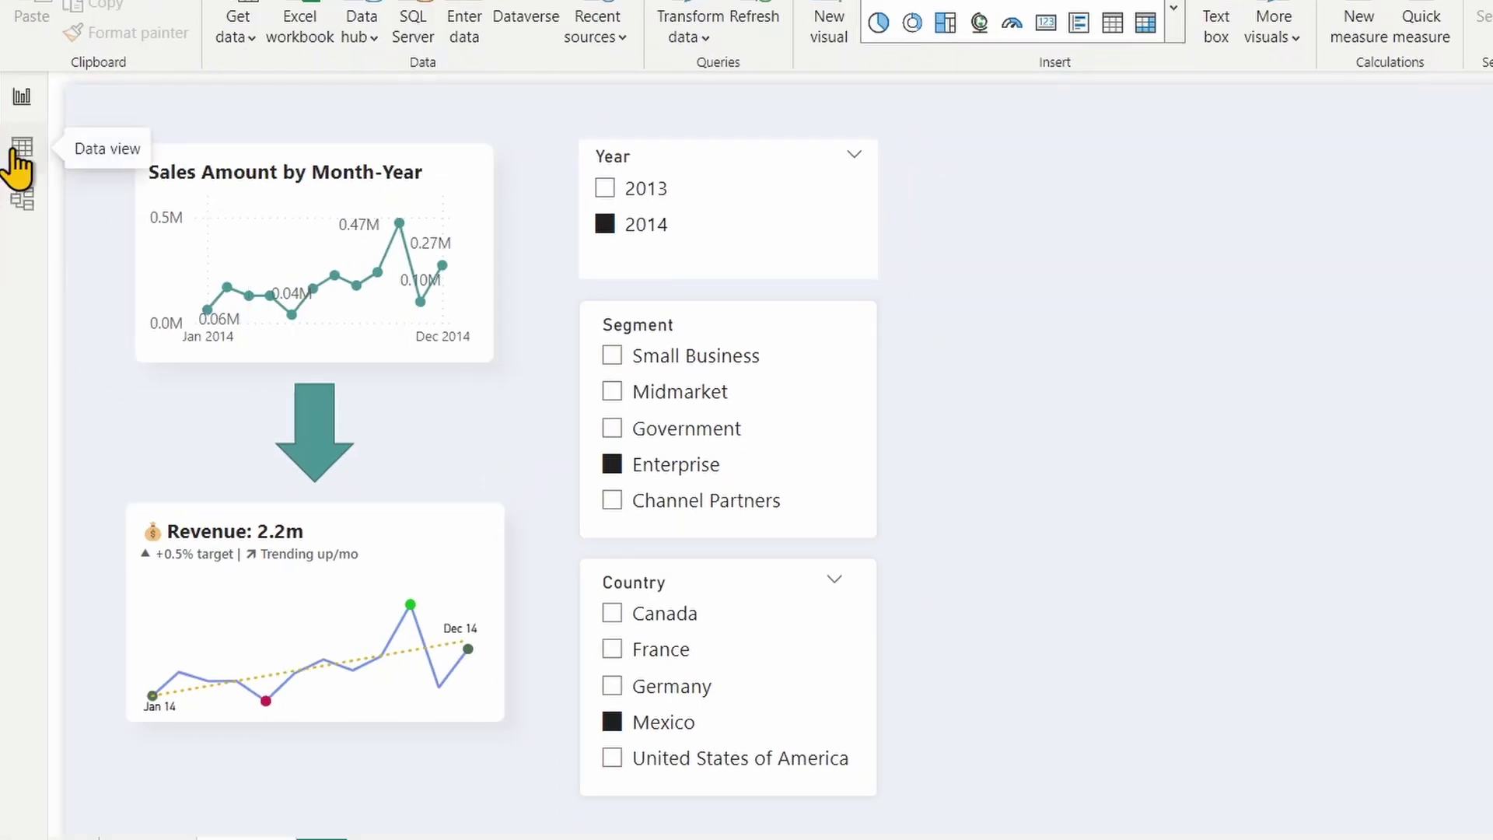
Step: Review the relationship between the Dates and financials tables in the data model
{"action": "left_click", "coordinate": [21, 198]}
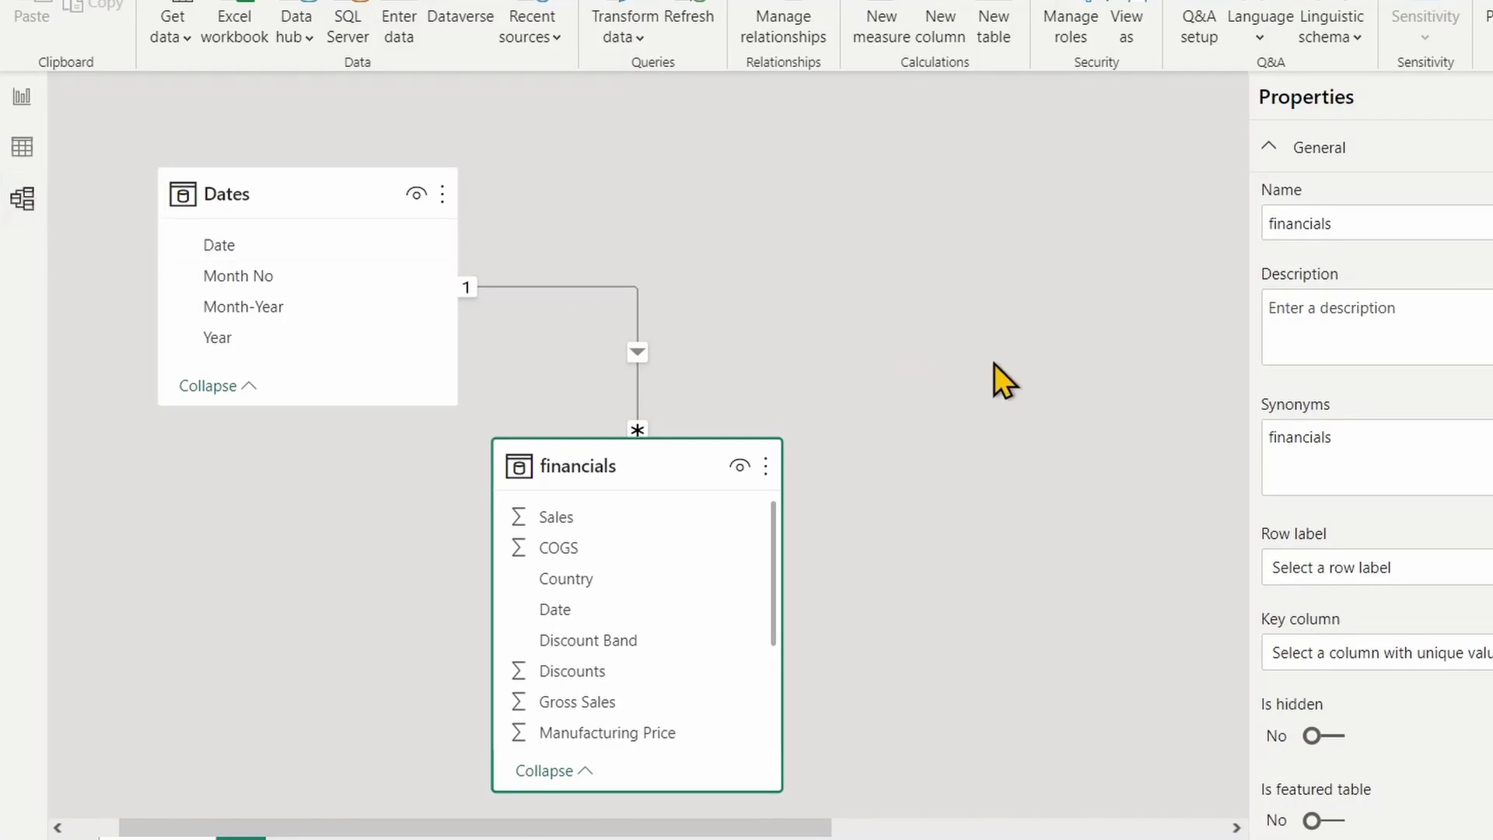
{"action": "mouse_move", "coordinate": [684, 460]}
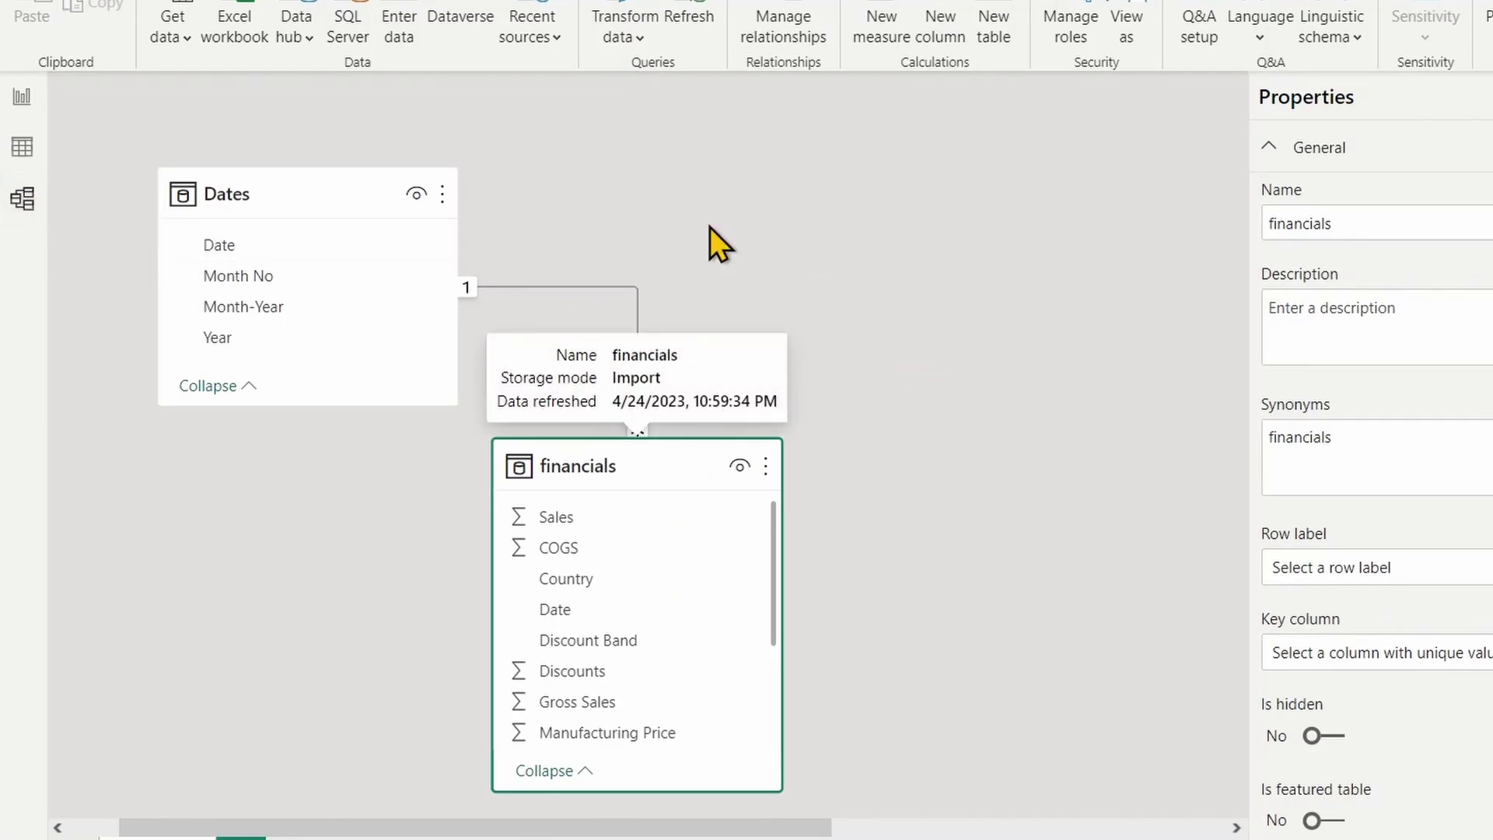
Step: Examine the financials table's Target column formula, including its Sales reference, RANDBETWEEN factor and MROUND multiple
{"action": "left_click", "coordinate": [16, 149]}
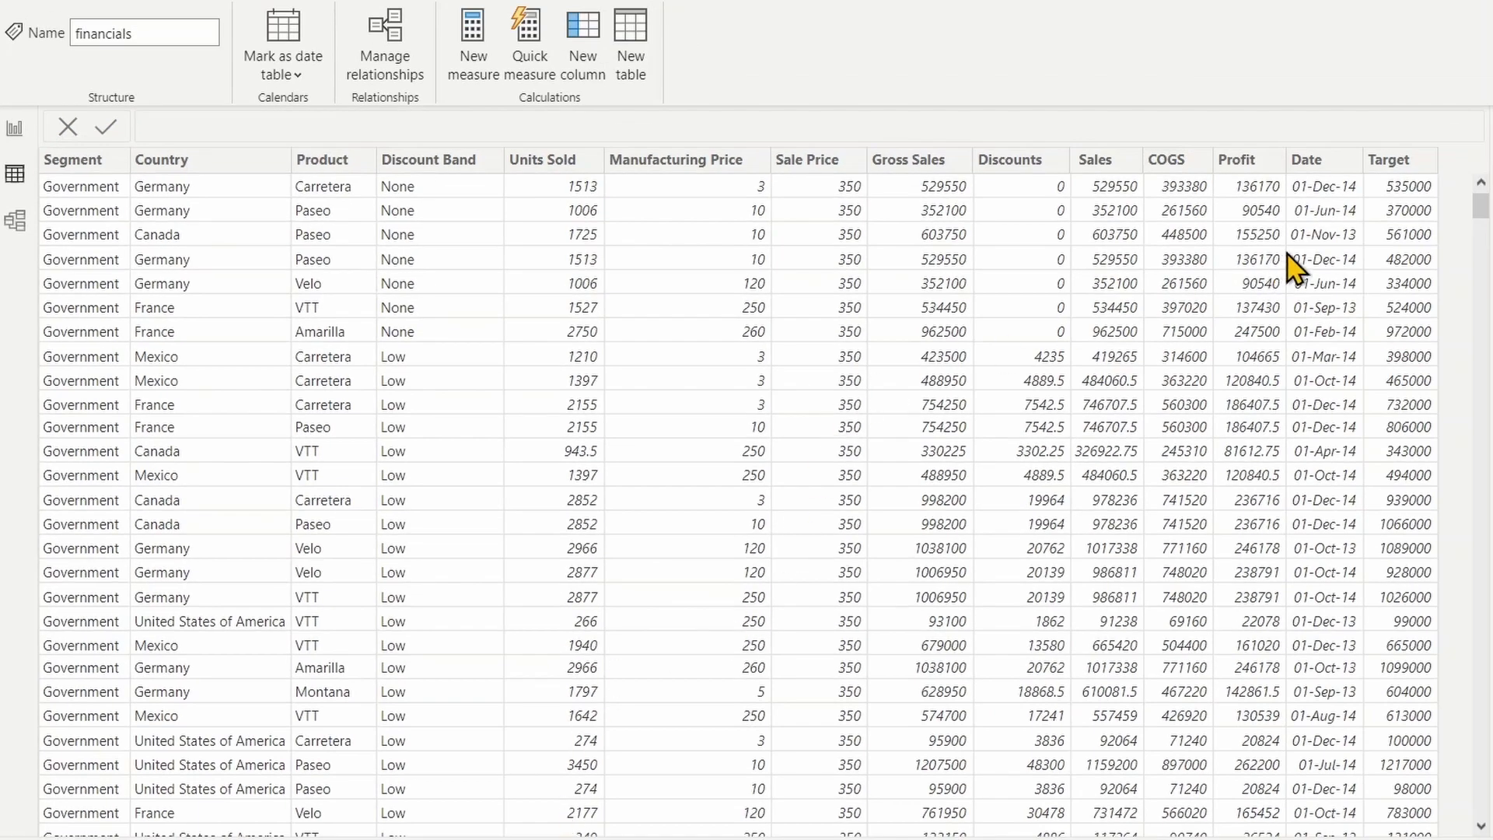
{"action": "left_click", "coordinate": [1397, 173]}
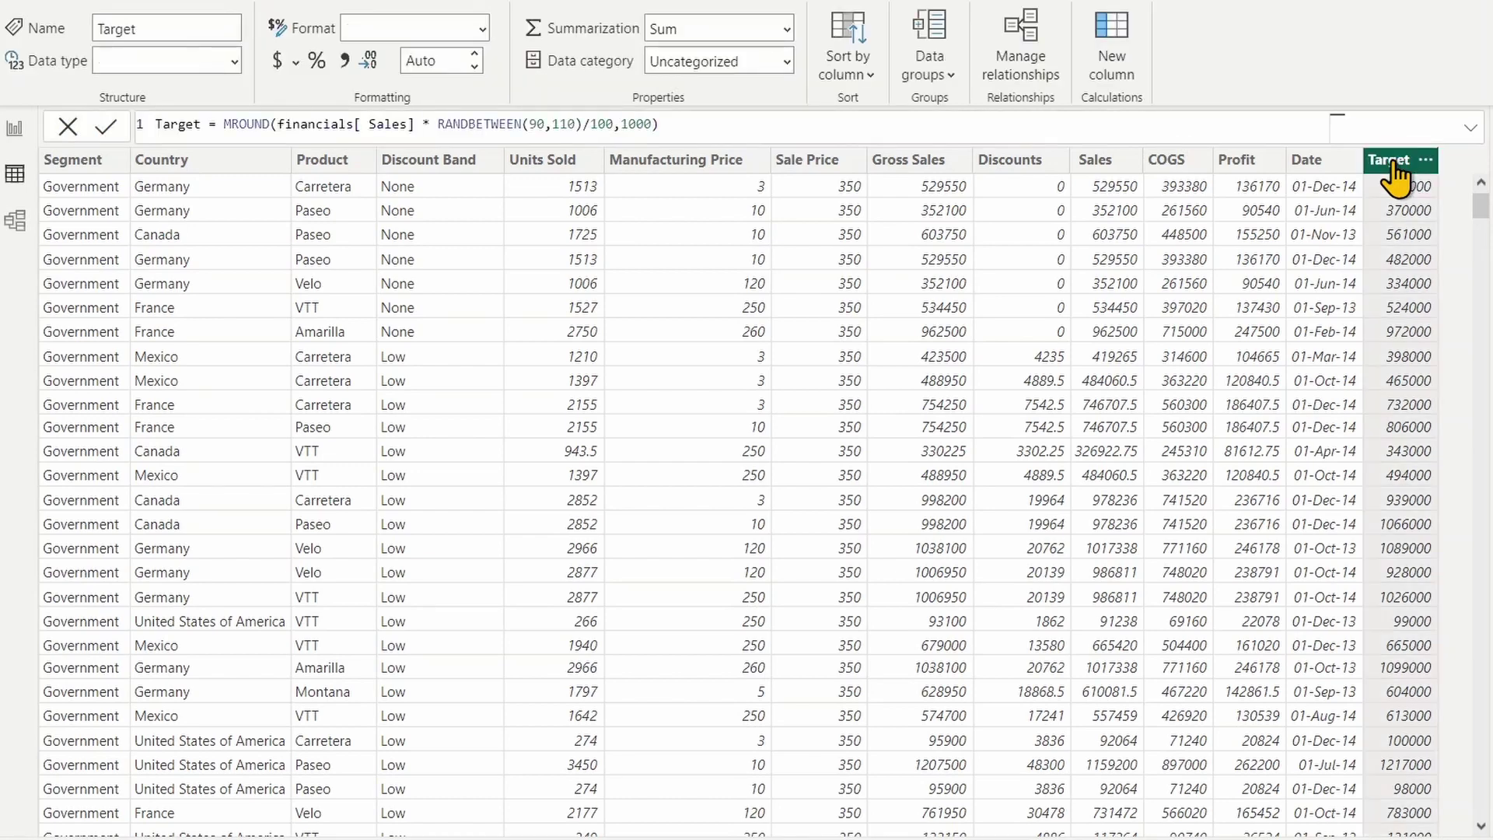
{"action": "left_click", "coordinate": [699, 125]}
{"action": "key", "text": "Return"}
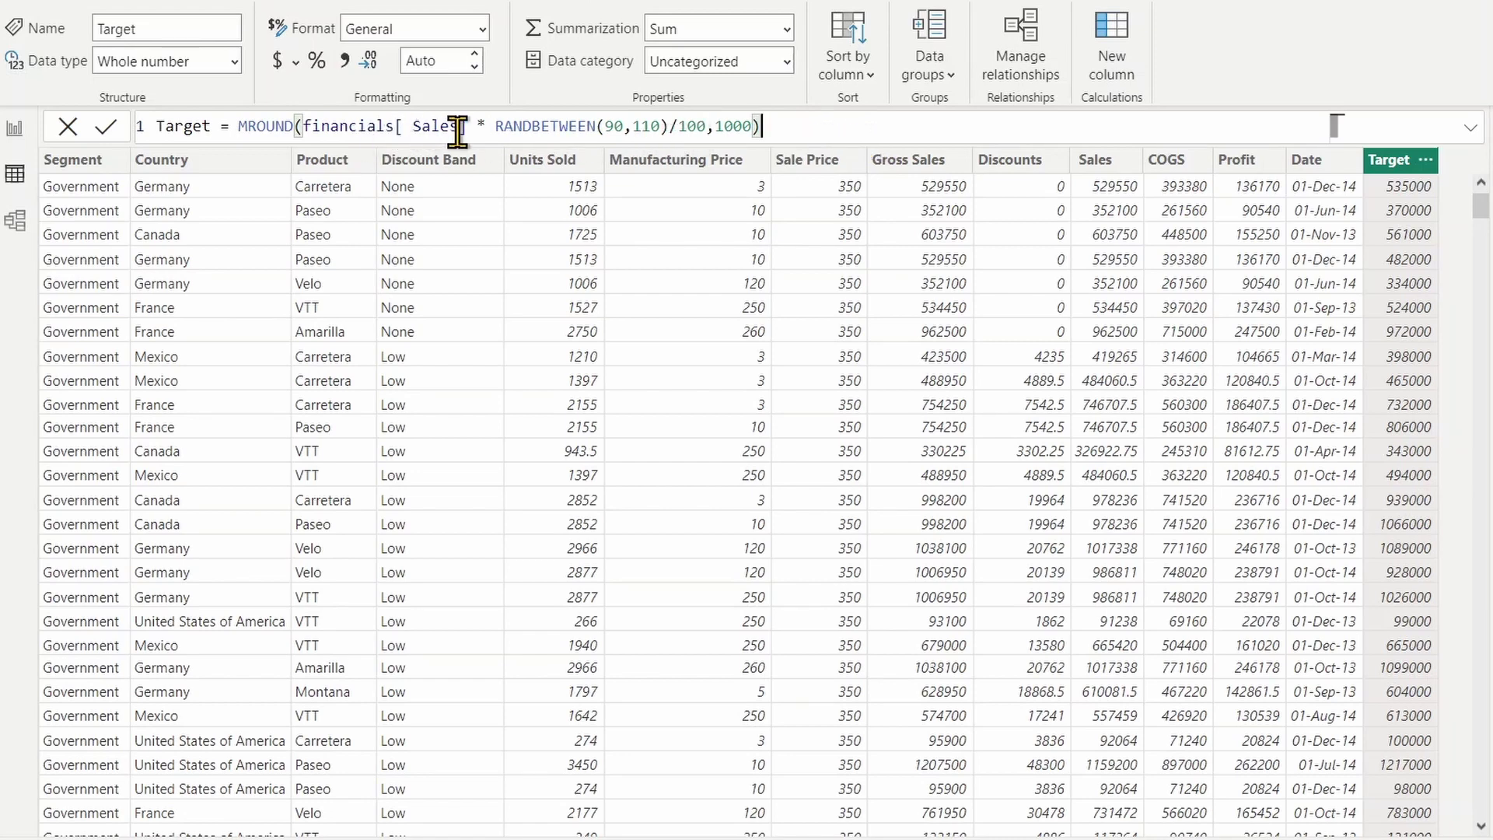
{"action": "left_click_drag", "start_coordinate": [478, 127], "coordinate": [311, 127]}
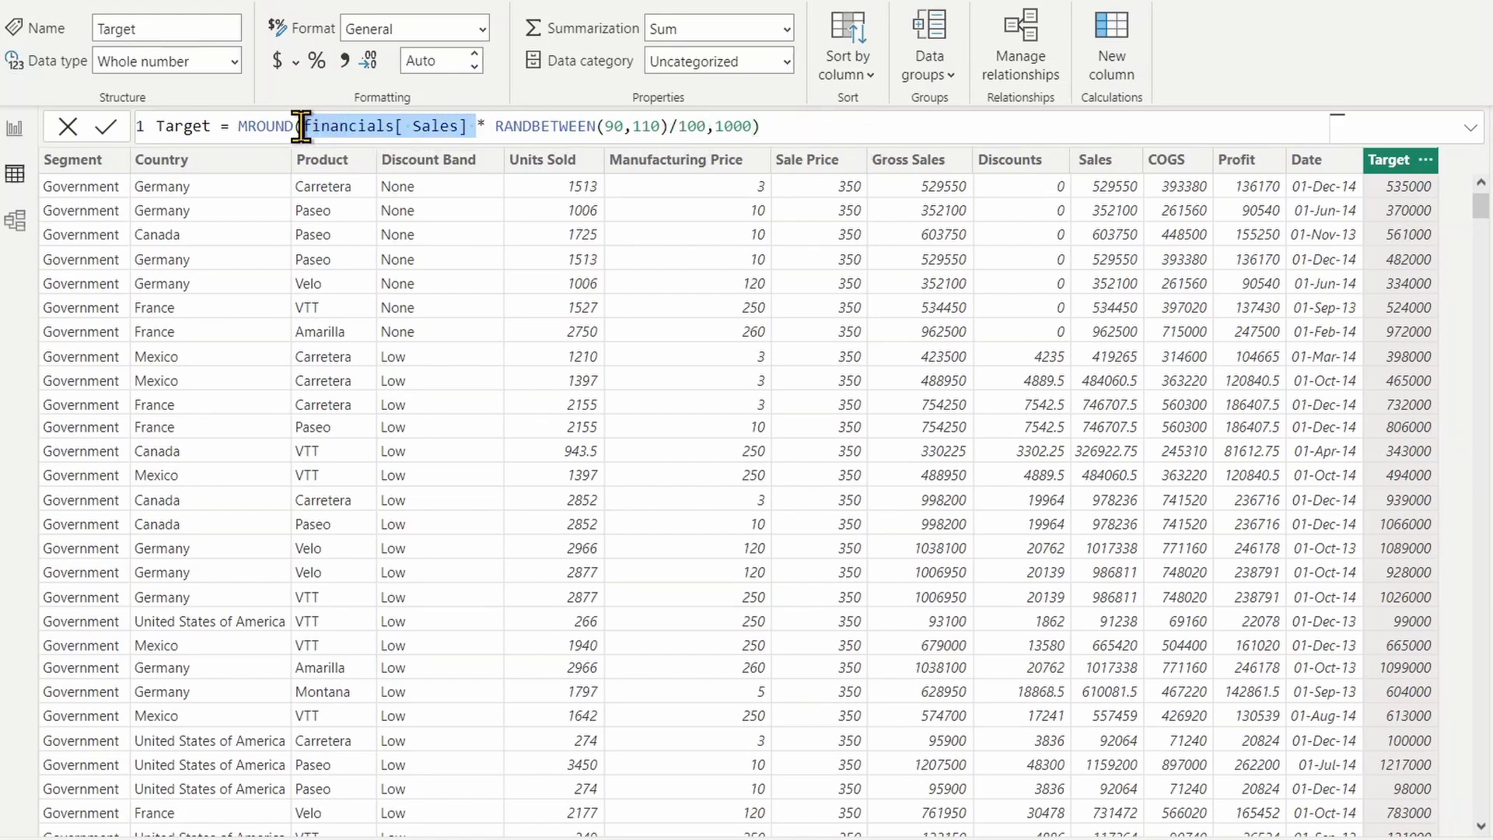
{"action": "left_click_drag", "start_coordinate": [495, 127], "coordinate": [700, 126]}
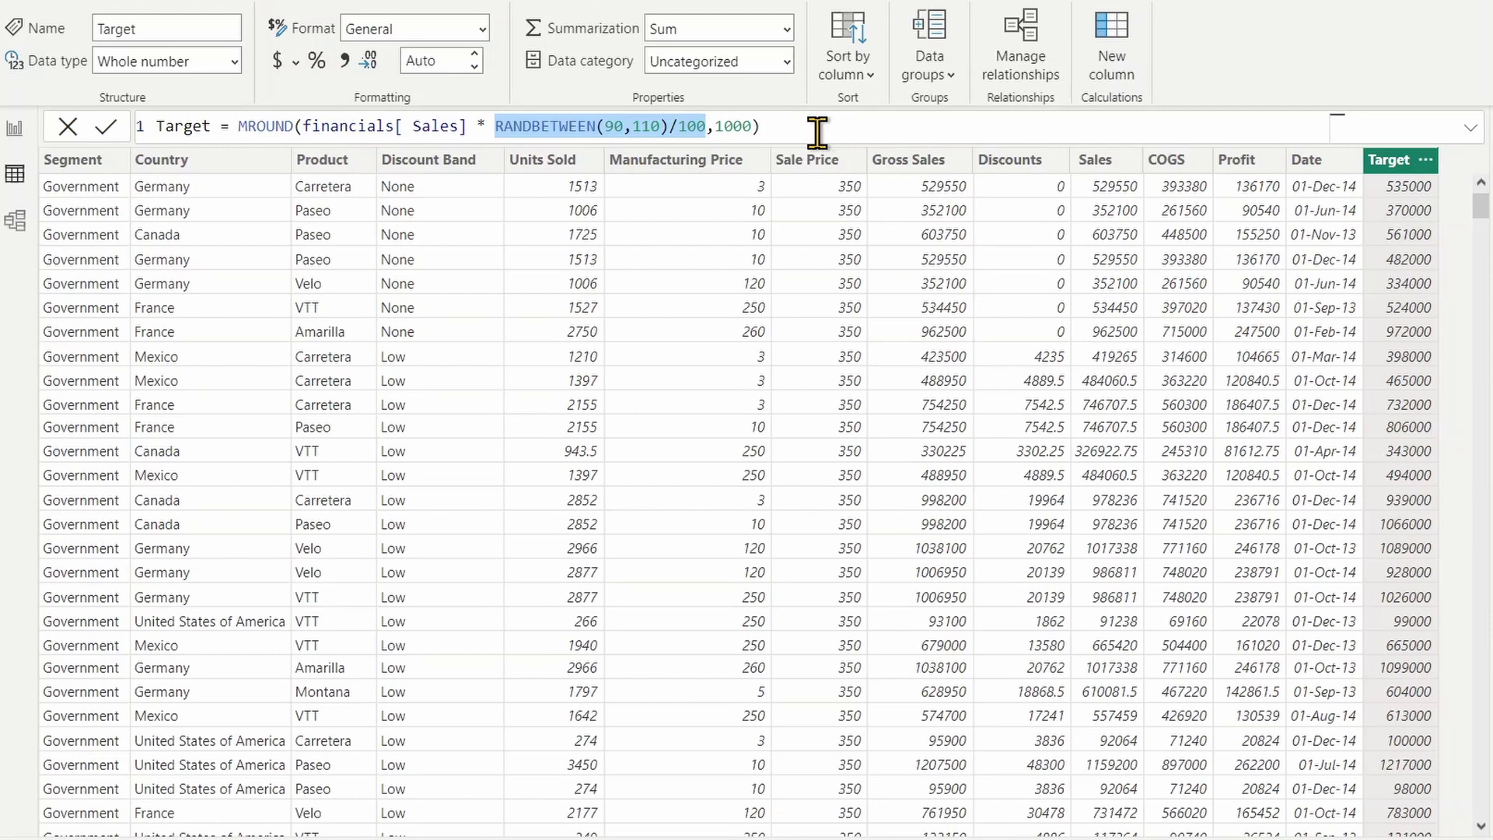
{"action": "double_click", "coordinate": [735, 126]}
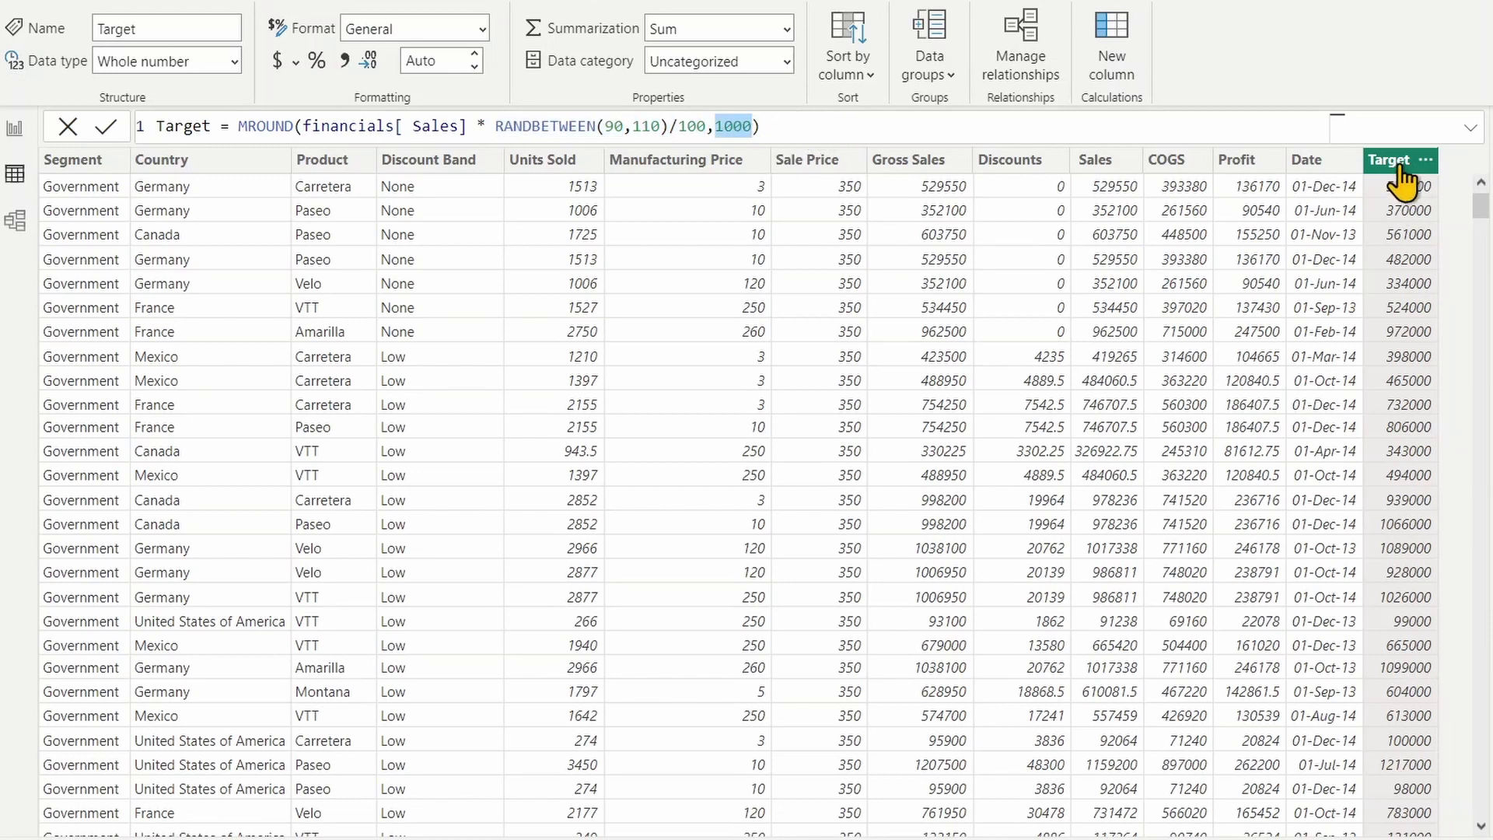
{"action": "left_click", "coordinate": [1397, 166]}
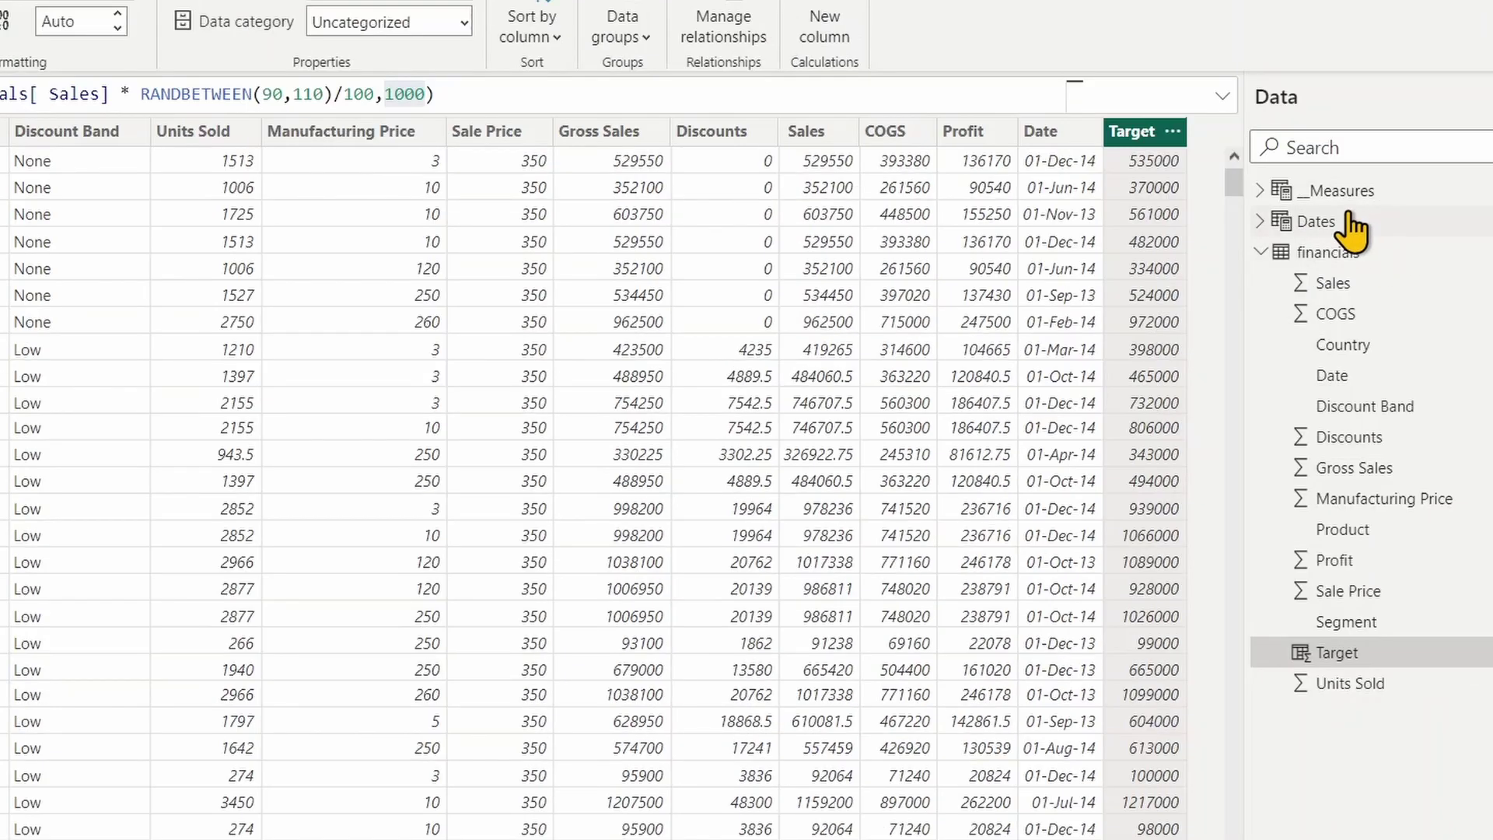
Step: Examine the DAX formula that generates the Dates table, and return to the report page
{"action": "left_click", "coordinate": [1281, 220]}
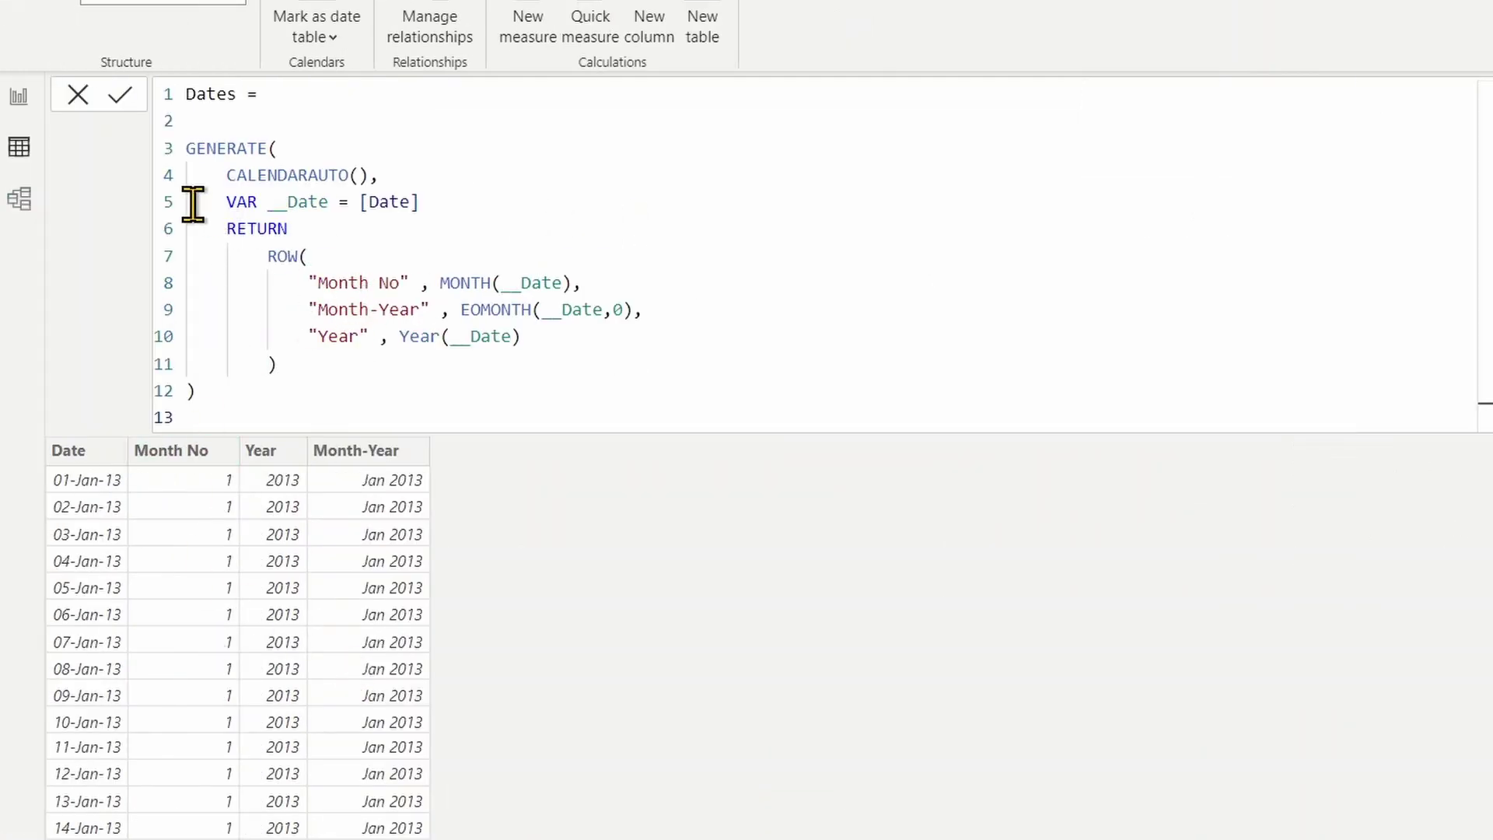
{"action": "left_click", "coordinate": [19, 196]}
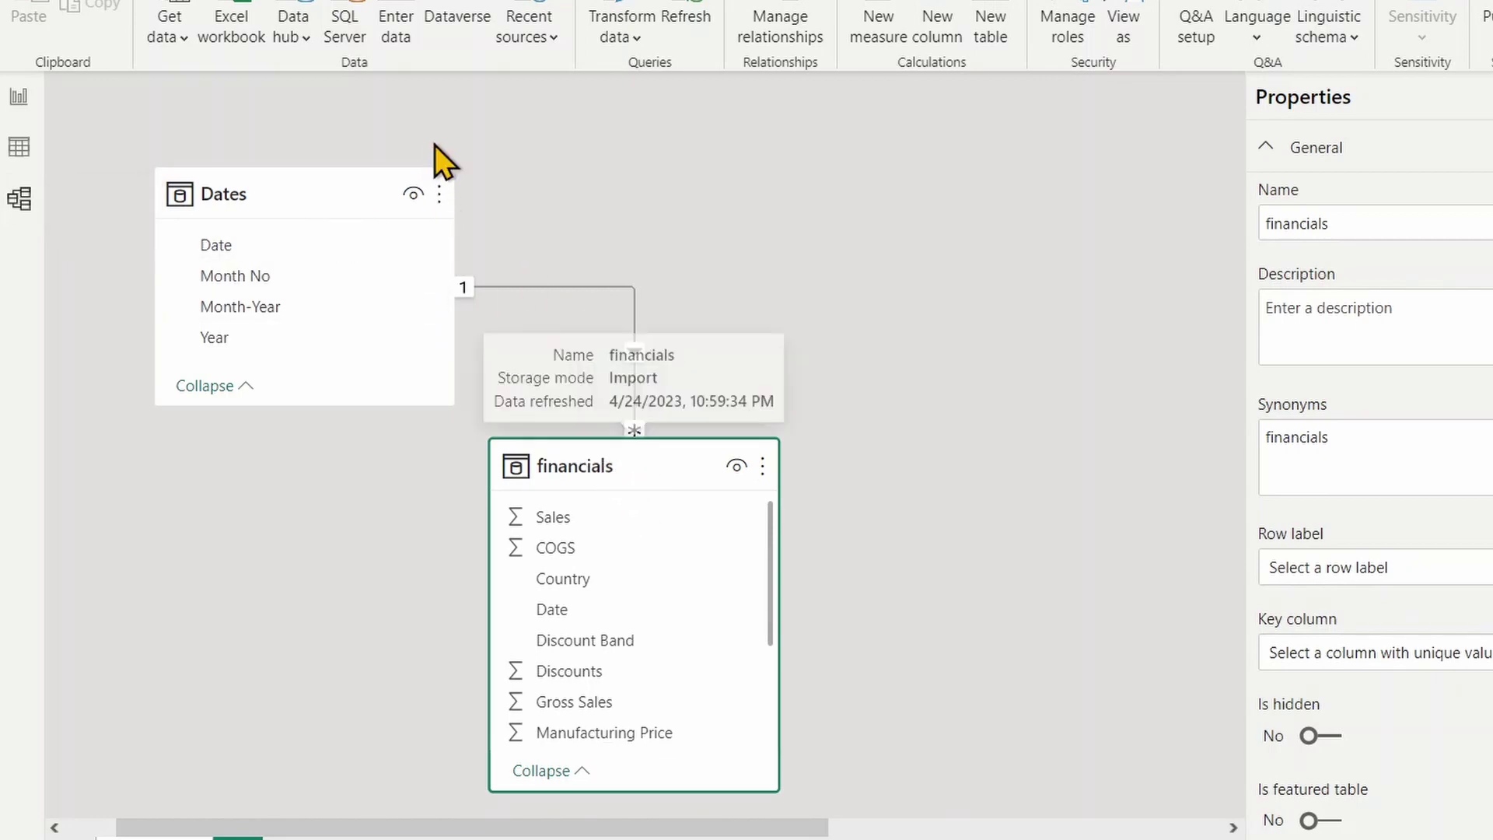
{"action": "left_click", "coordinate": [19, 97]}
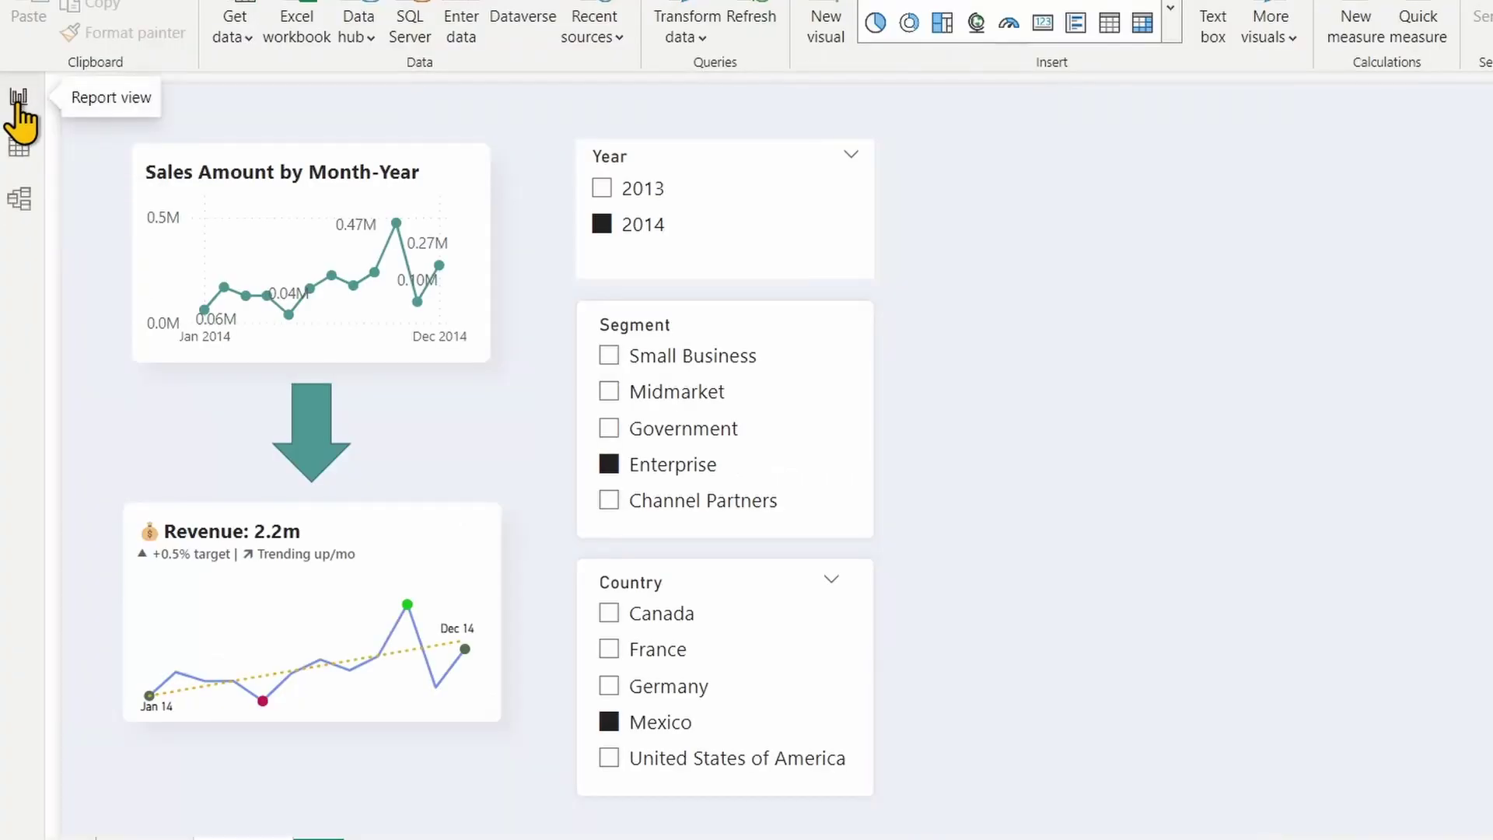
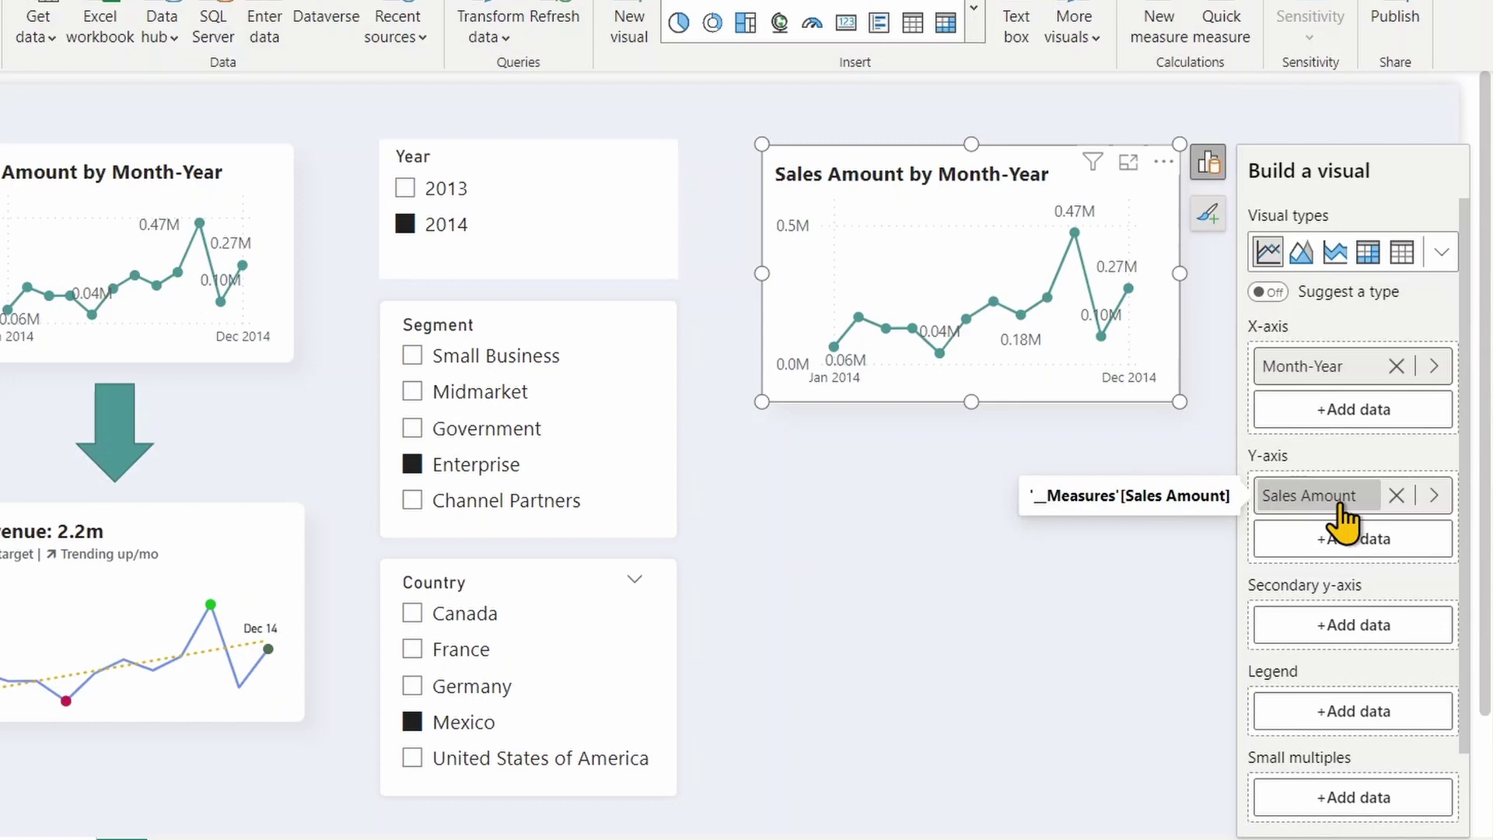
Step: Open the title text settings of the copied Sales Amount by Month-Year line chart beside the slicers
{"action": "left_click", "coordinate": [1240, 118]}
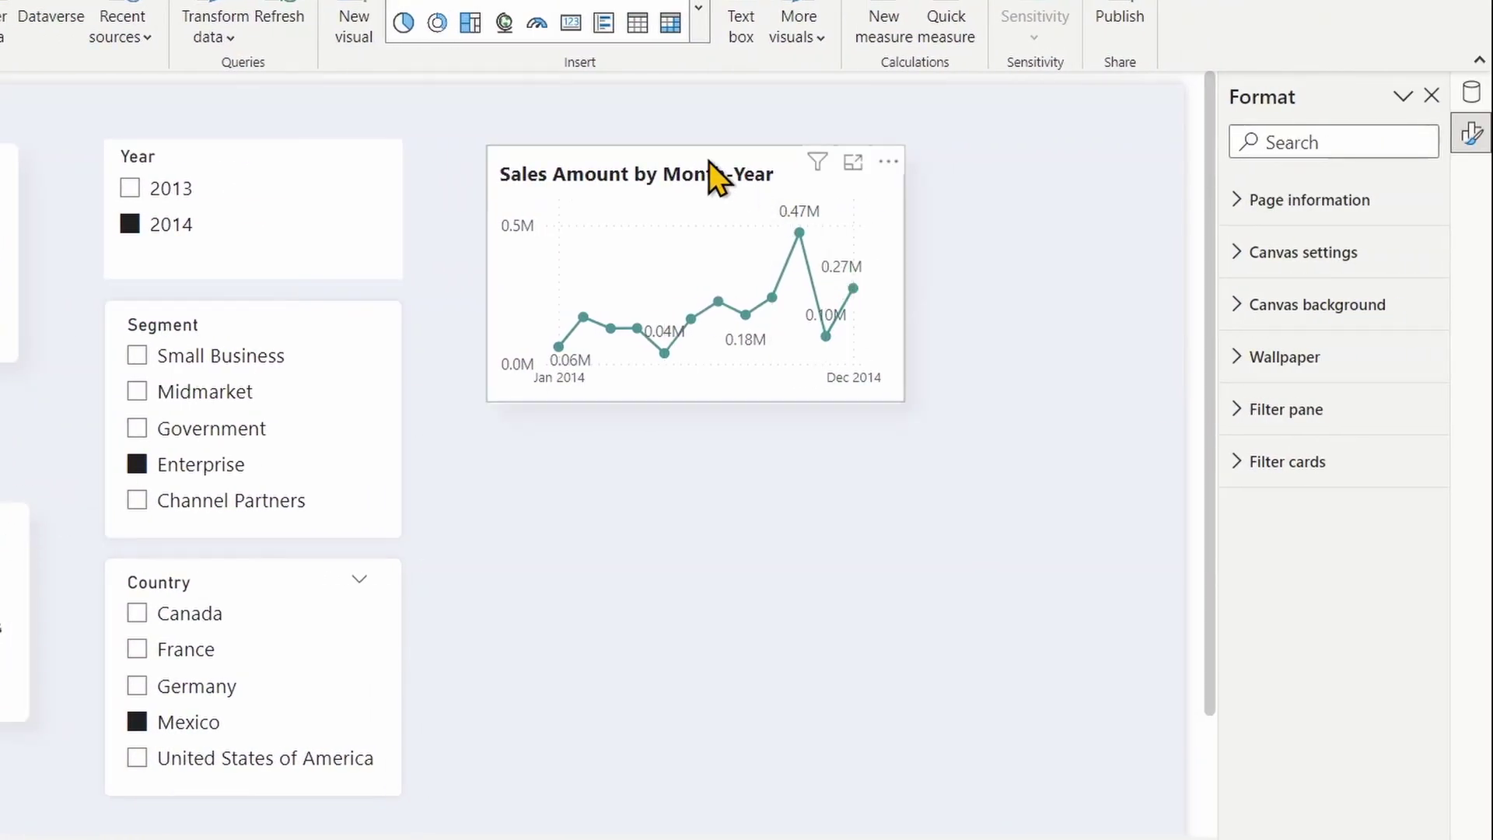
{"action": "left_click", "coordinate": [707, 161]}
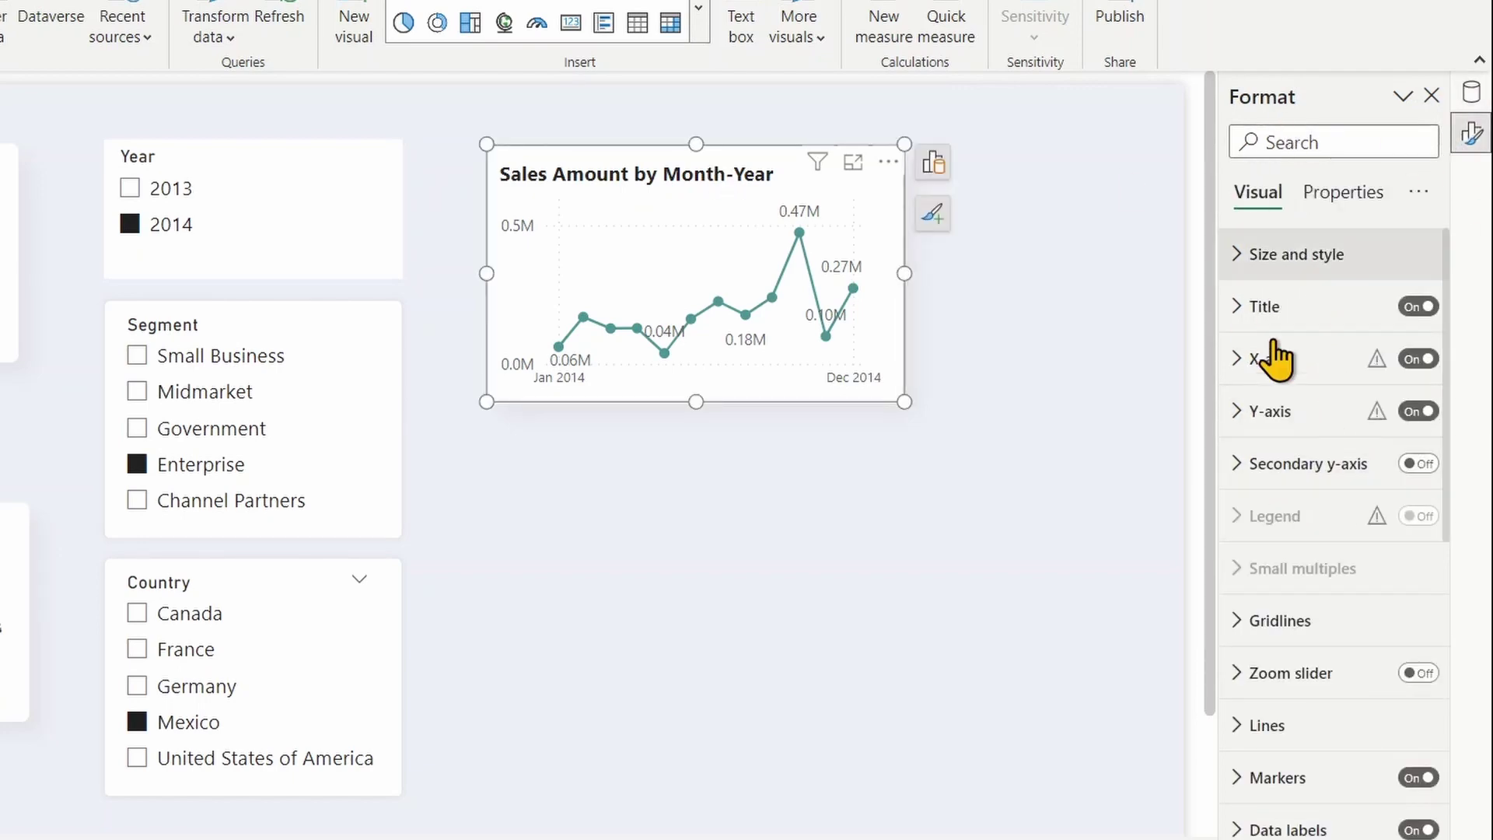
{"action": "left_click", "coordinate": [1243, 310]}
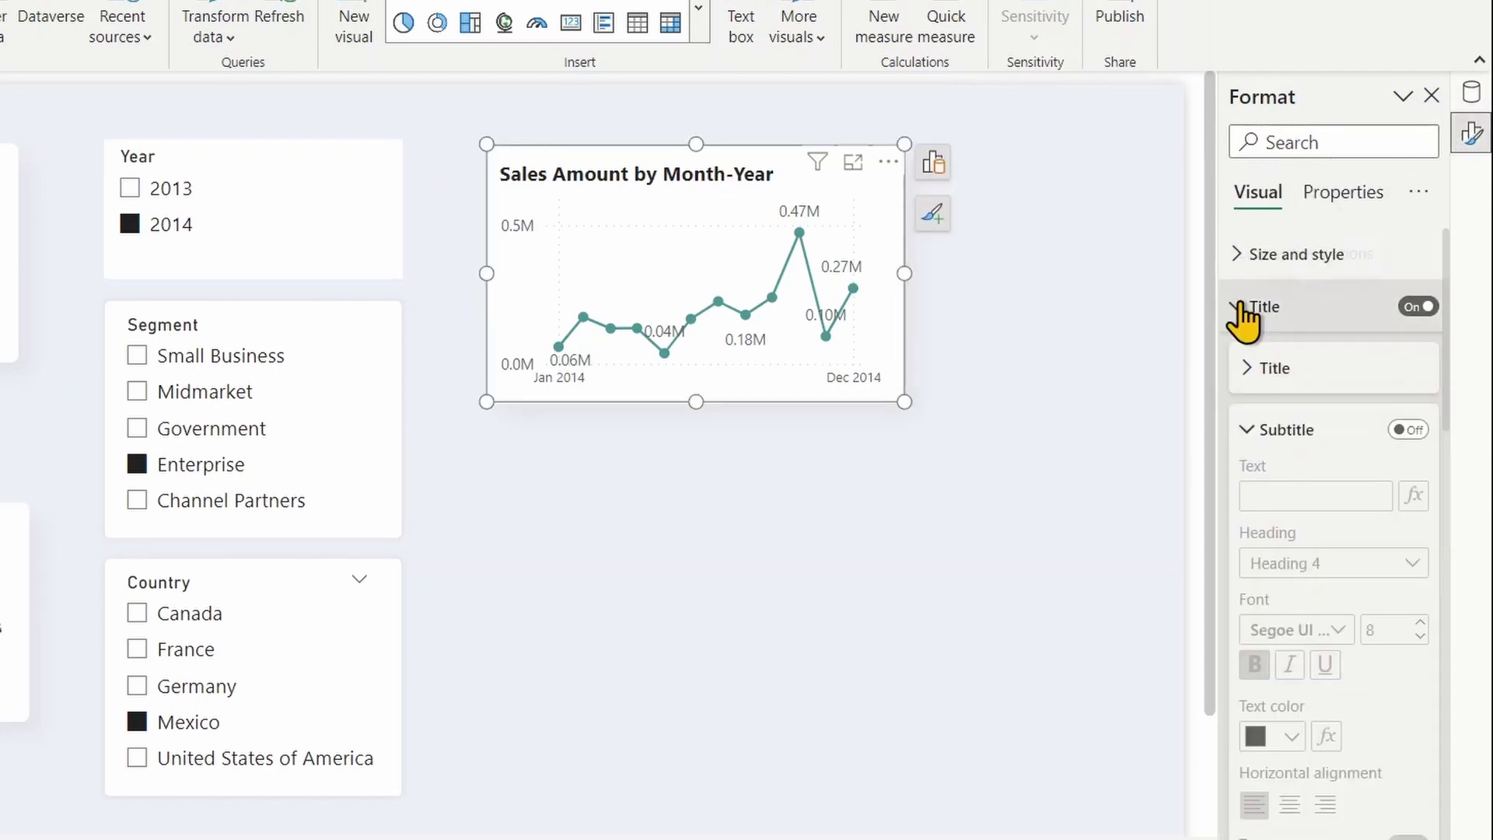
{"action": "left_click", "coordinate": [1255, 373]}
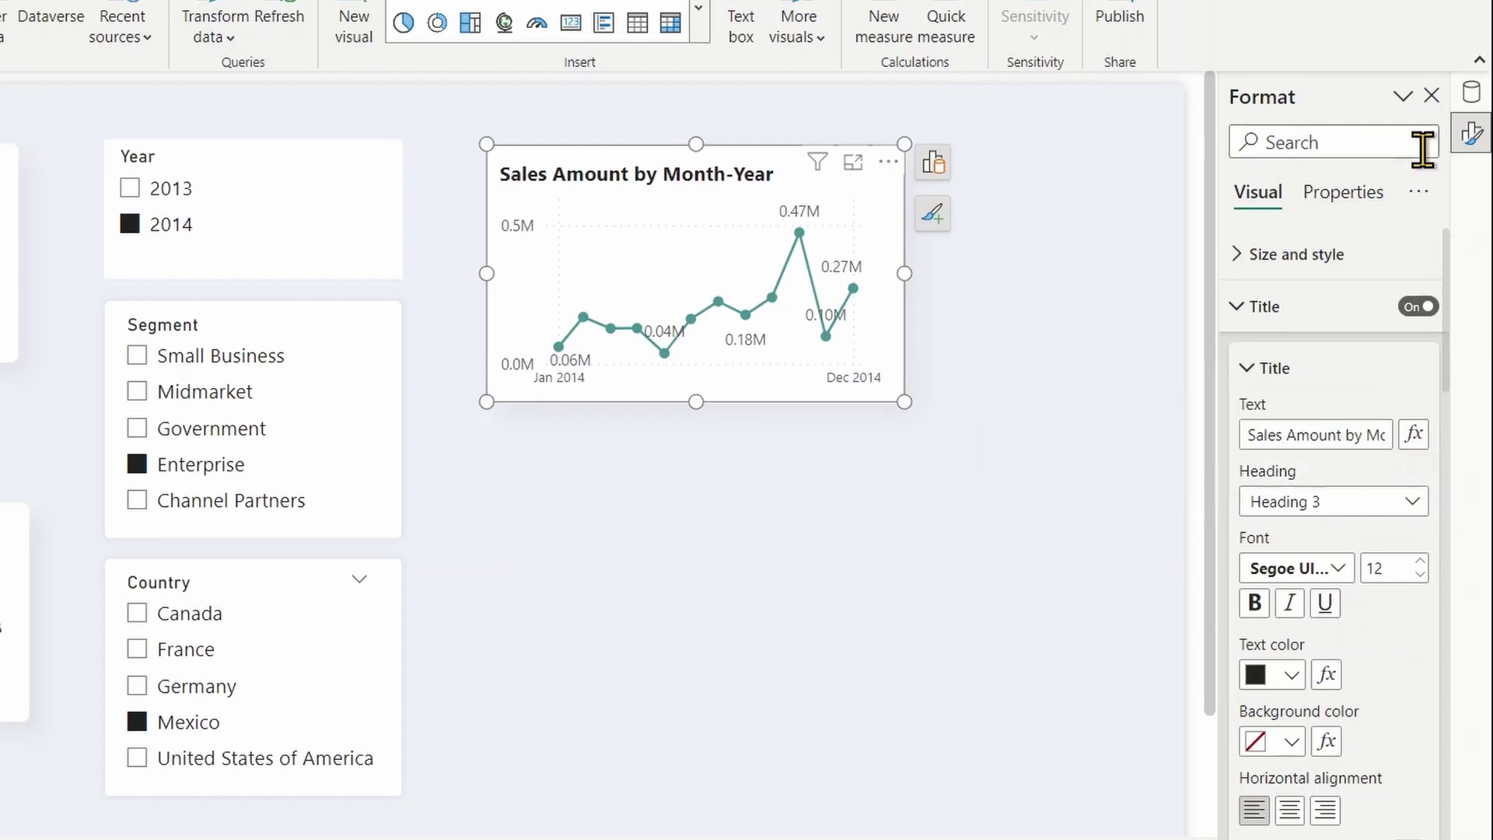
Step: Open the Sales Amount Title measure's formula and examine its "Revenue:" label text
{"action": "left_click", "coordinate": [1472, 97]}
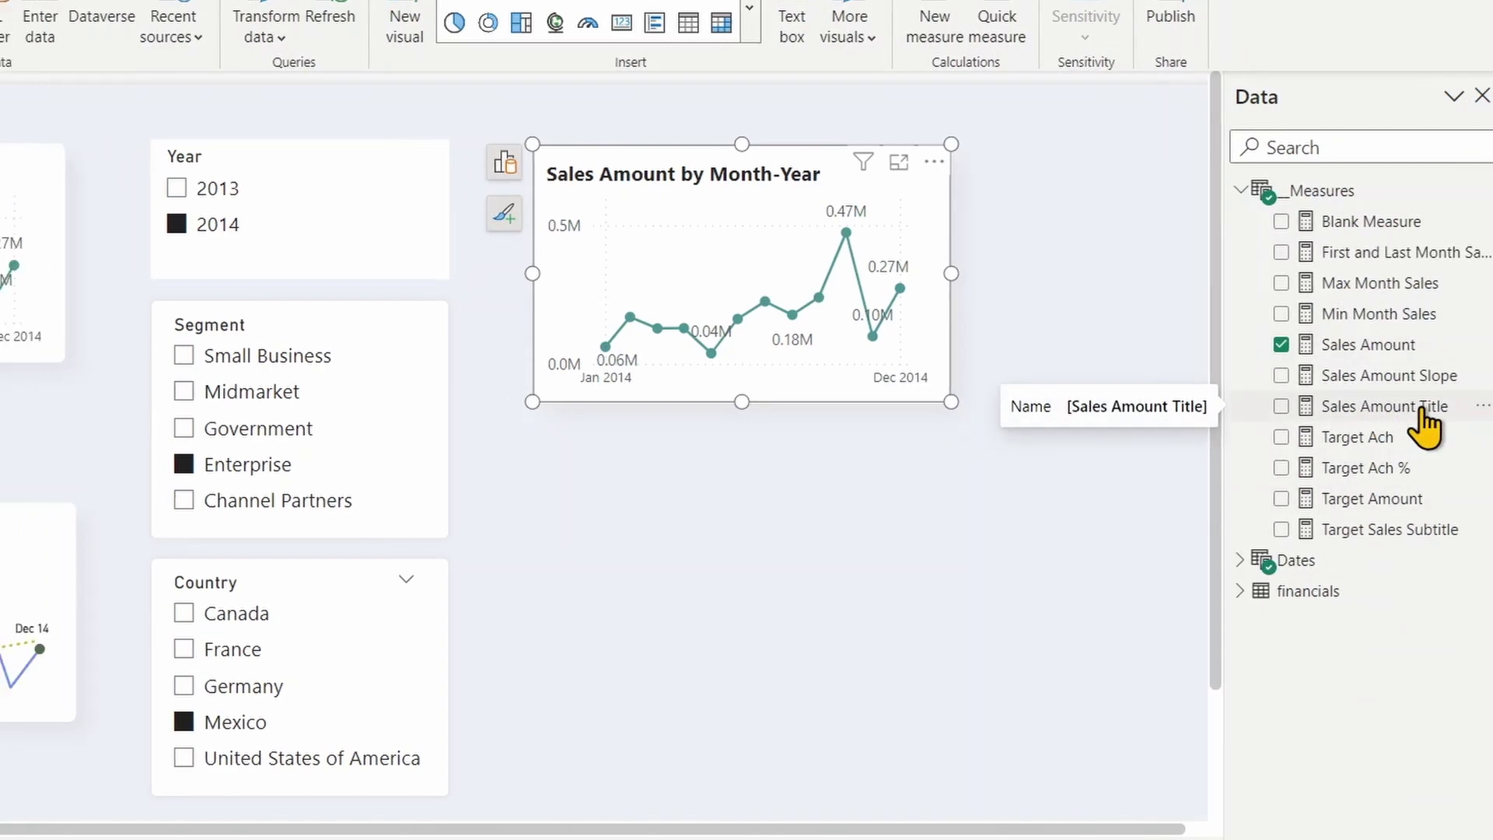
{"action": "left_click", "coordinate": [1372, 412]}
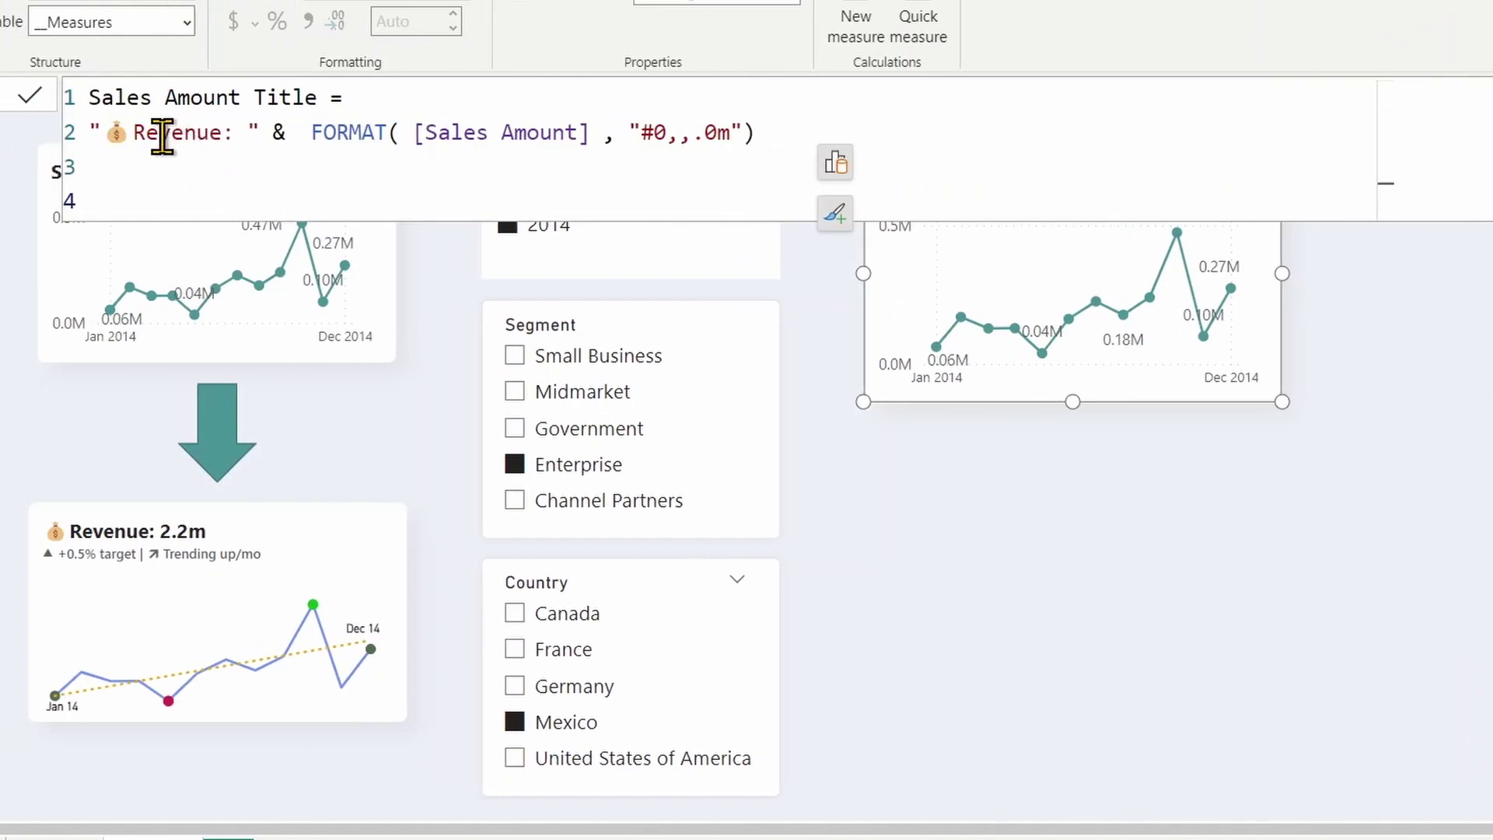
{"action": "left_click_drag", "start_coordinate": [134, 132], "coordinate": [225, 134]}
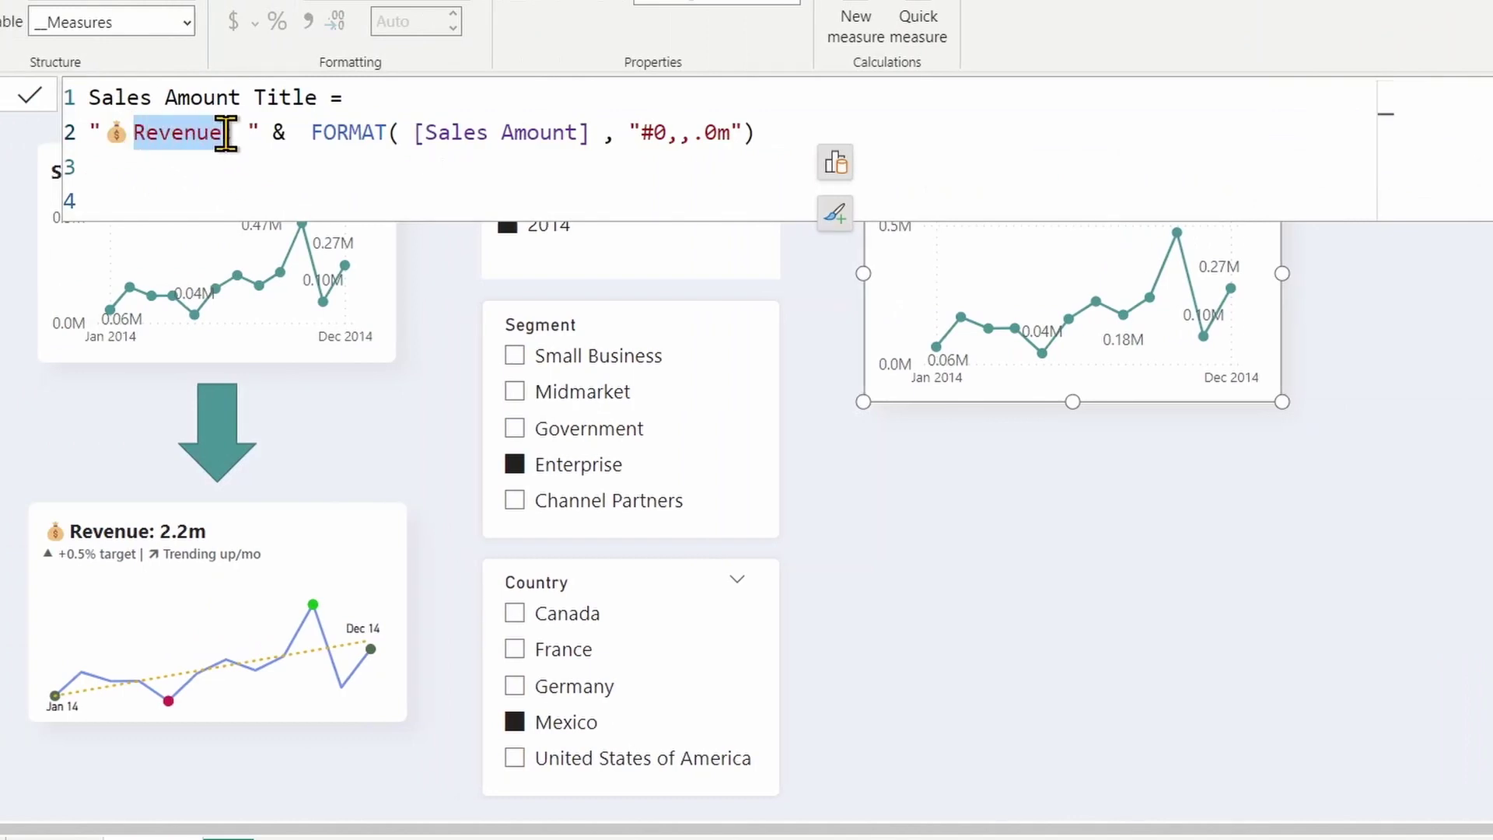
{"action": "key", "text": "Right"}
{"action": "type", "text": ":"}
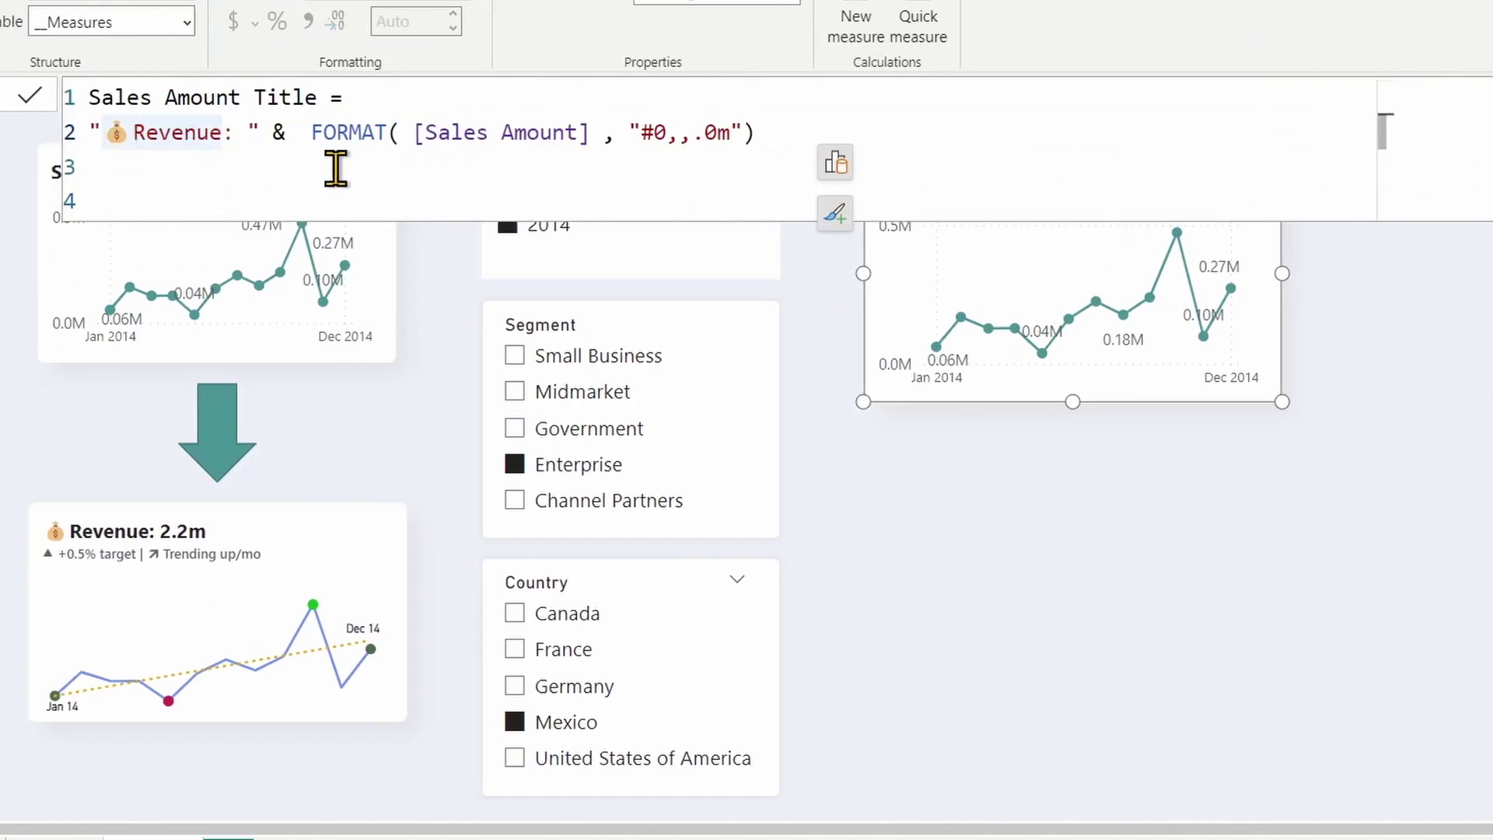
Step: Browse the emoji picker before the "Revenue:" text in the Sales Amount Title formula and close it without inserting anything
{"action": "key", "text": "ctrl+Left"}
{"action": "key", "text": "ctrl+Left"}
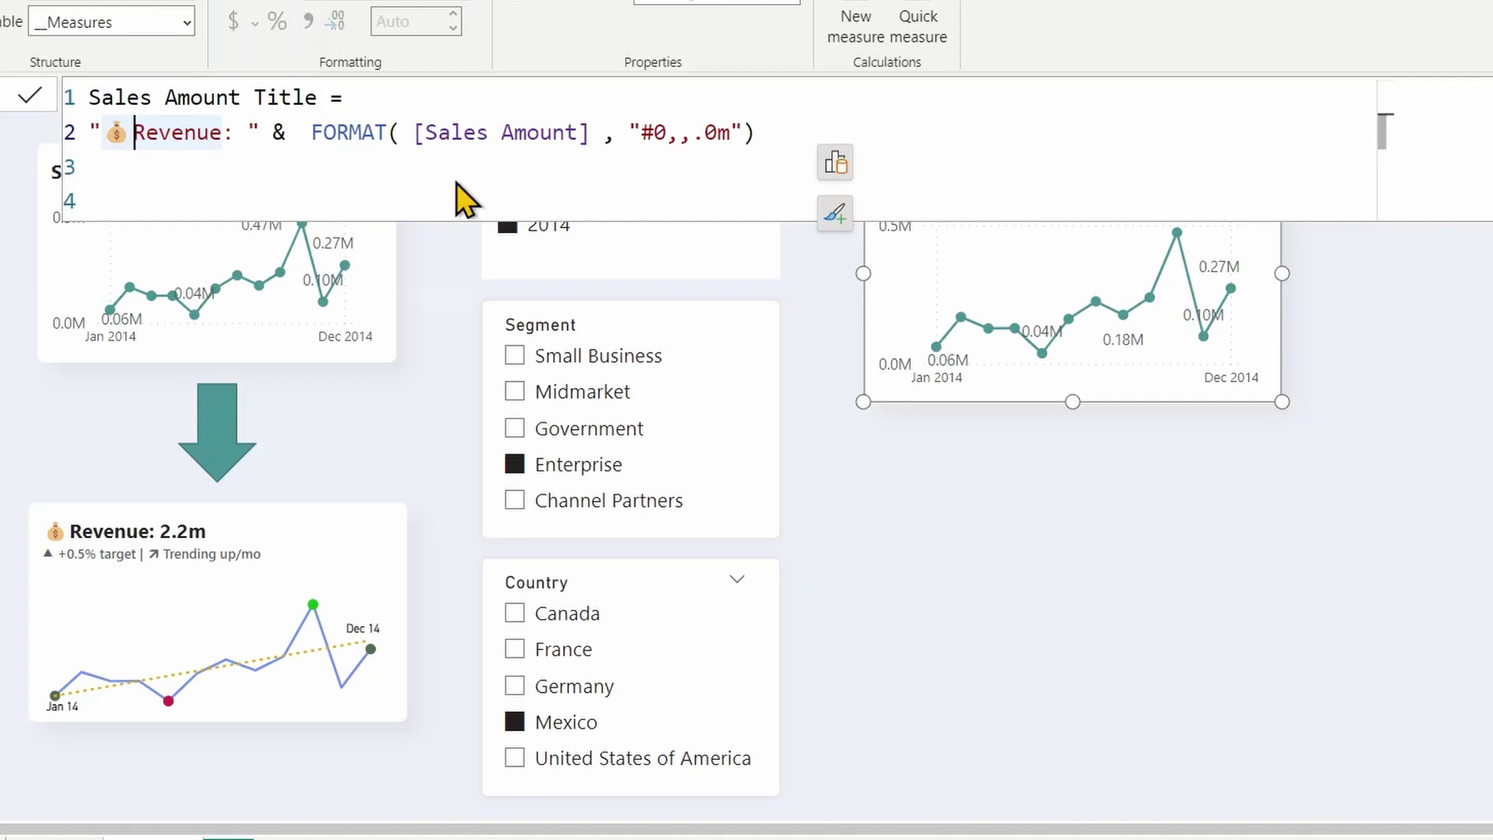
{"action": "key", "text": "super+period"}
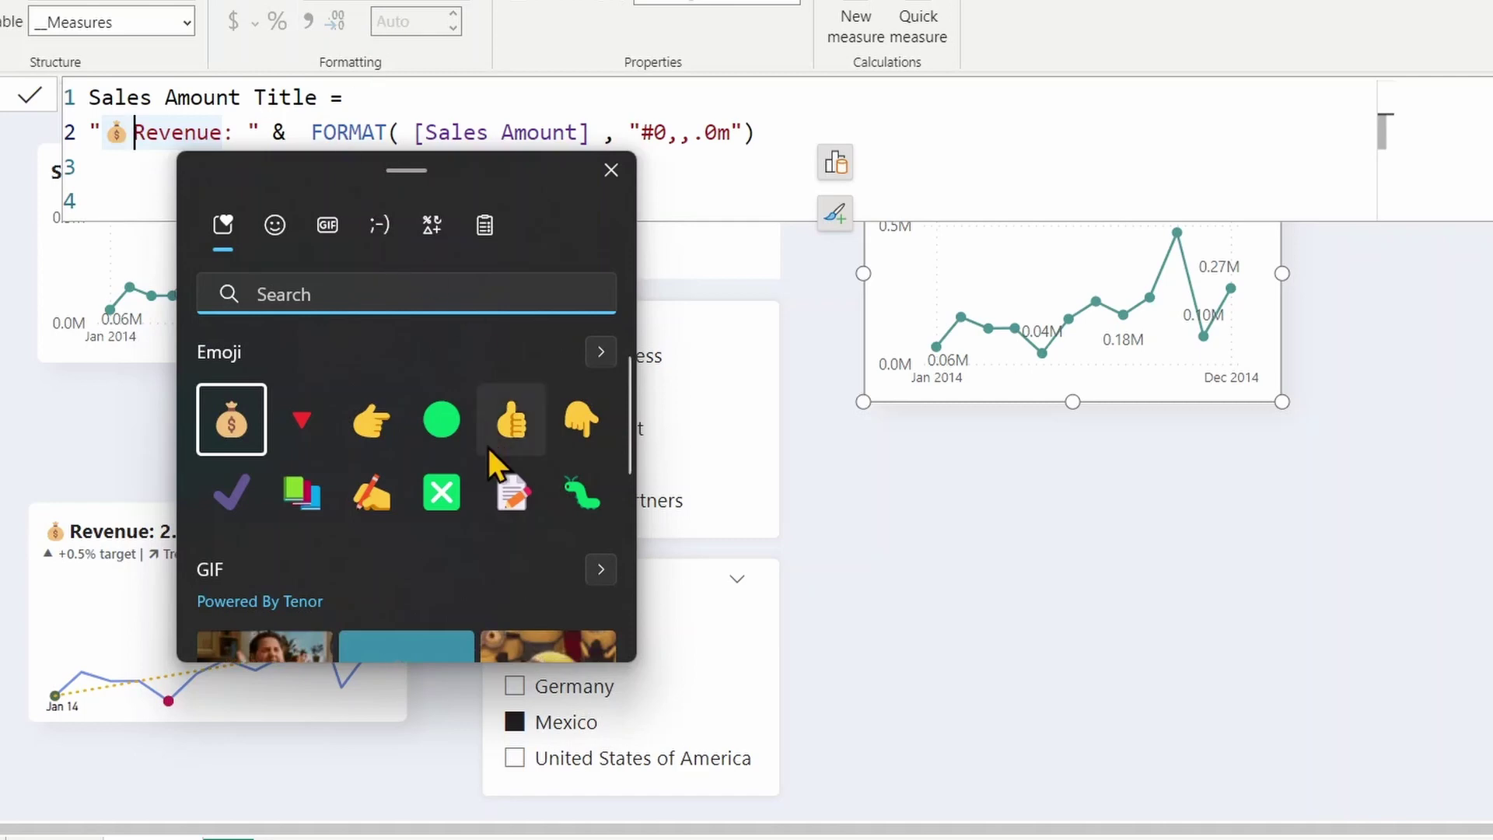
{"action": "scroll", "coordinate": [497, 463], "scroll_direction": "down", "scroll_amount": 3}
{"action": "scroll", "coordinate": [498, 462], "scroll_direction": "up", "scroll_amount": 3}
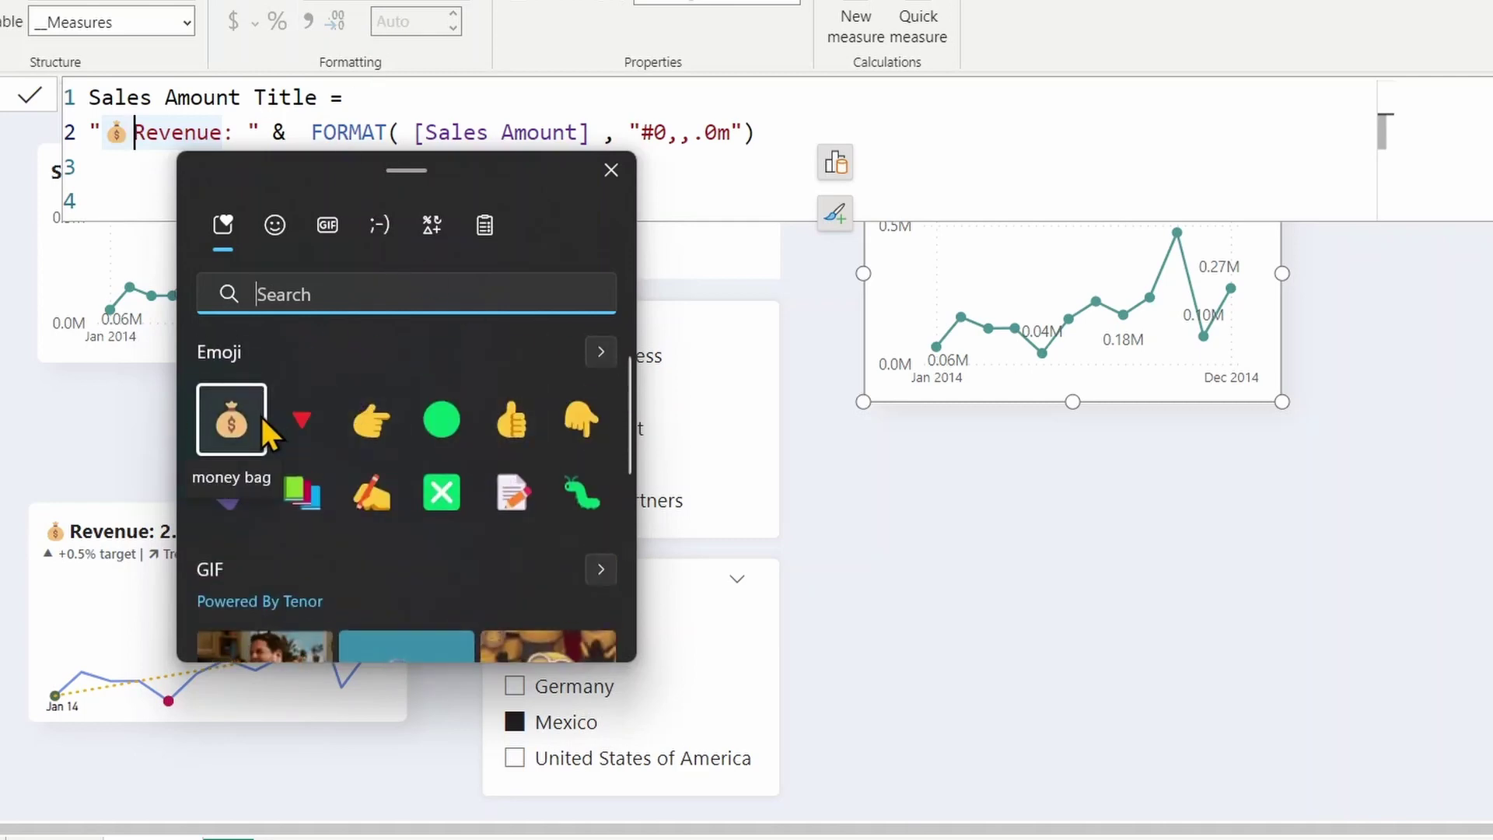
{"action": "left_click", "coordinate": [218, 144]}
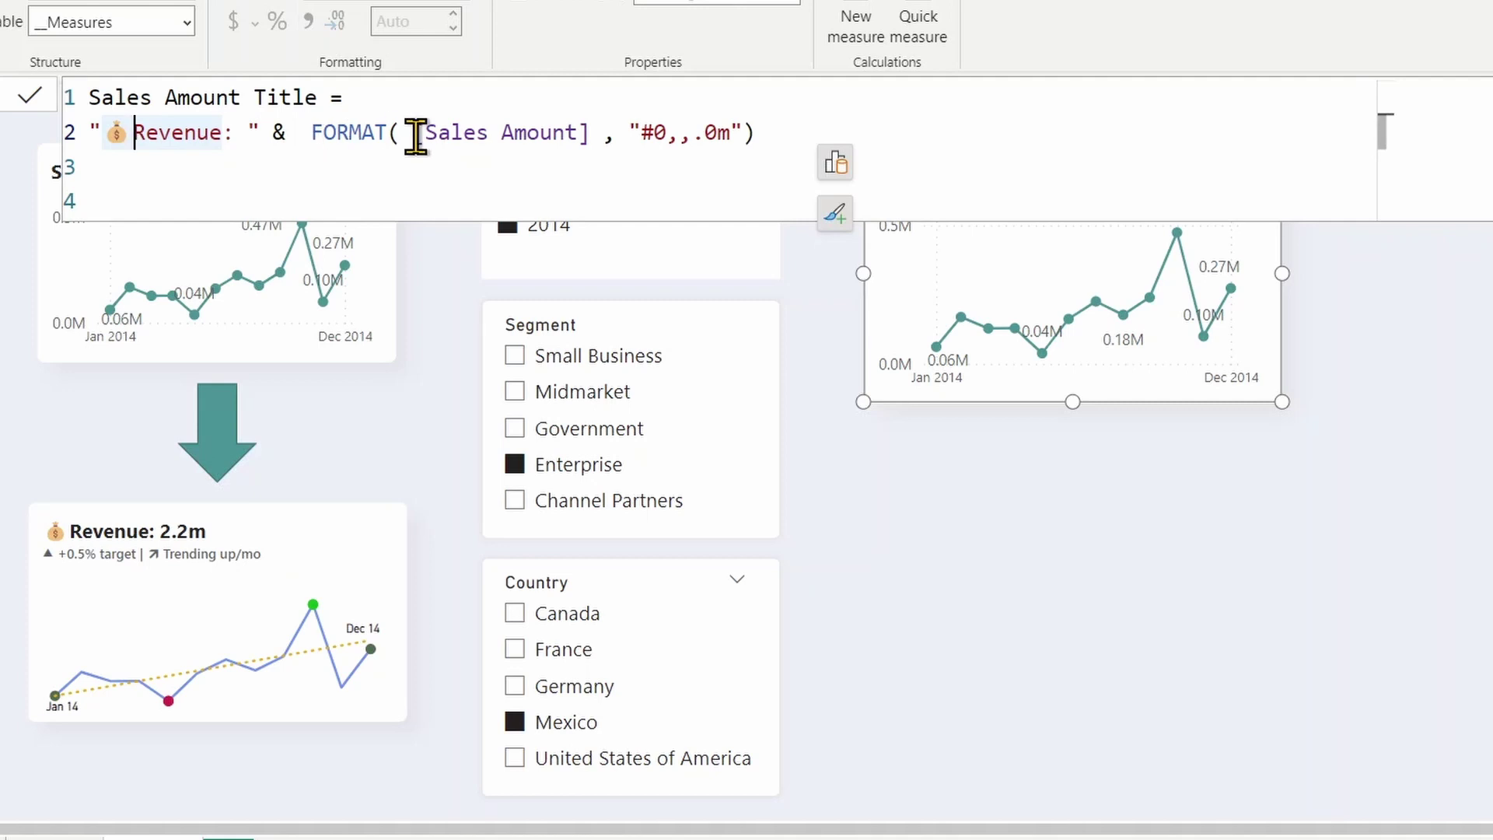
Step: Examine the FORMAT part of the Sales Amount Title formula, including [Sales Amount] and "#0,,.0m", and collapse the formula
{"action": "left_click_drag", "start_coordinate": [415, 134], "coordinate": [585, 132]}
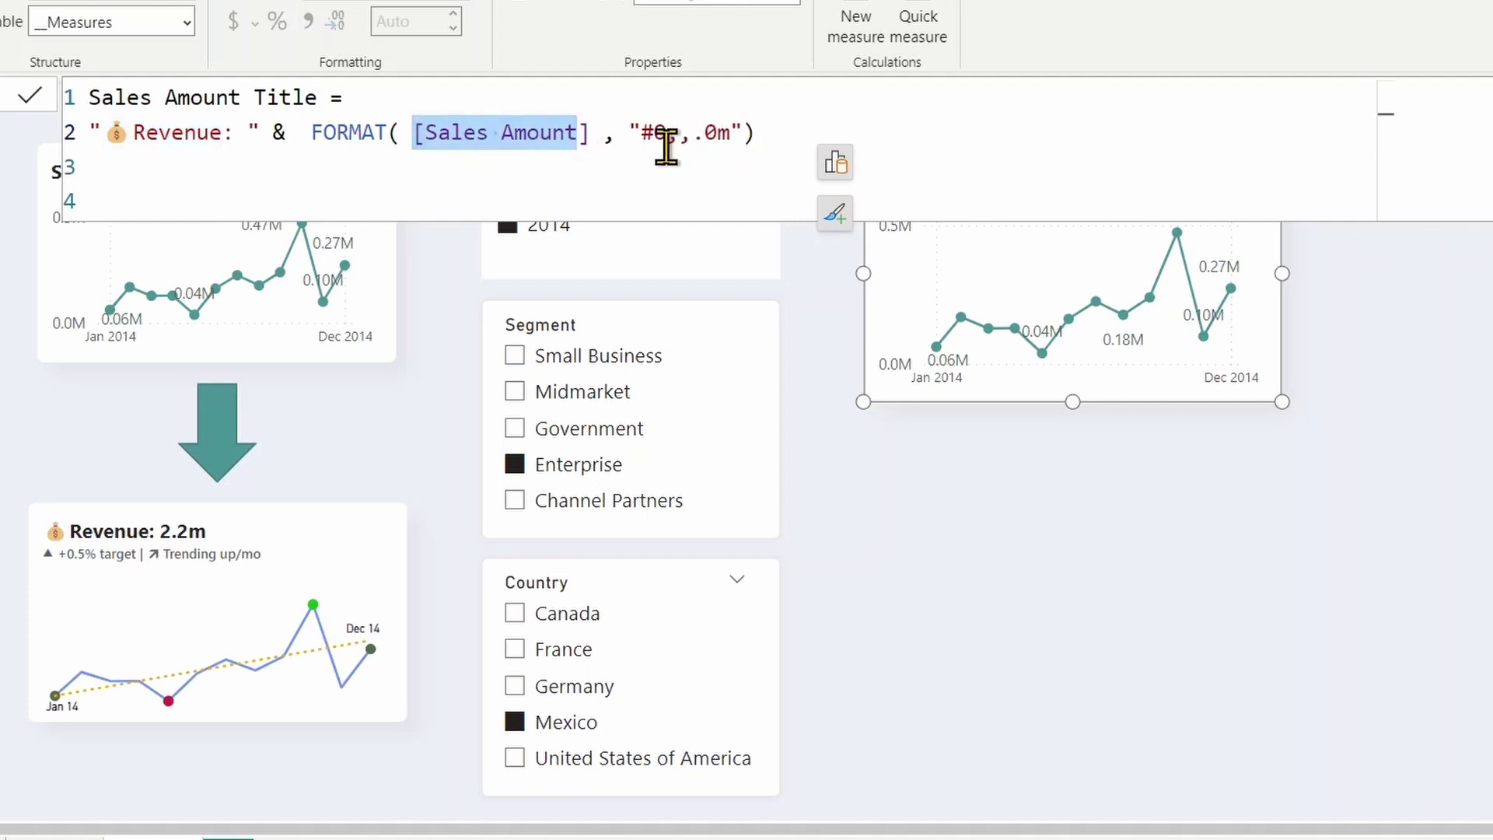
{"action": "left_click", "coordinate": [726, 133]}
{"action": "key", "text": "shift+Left"}
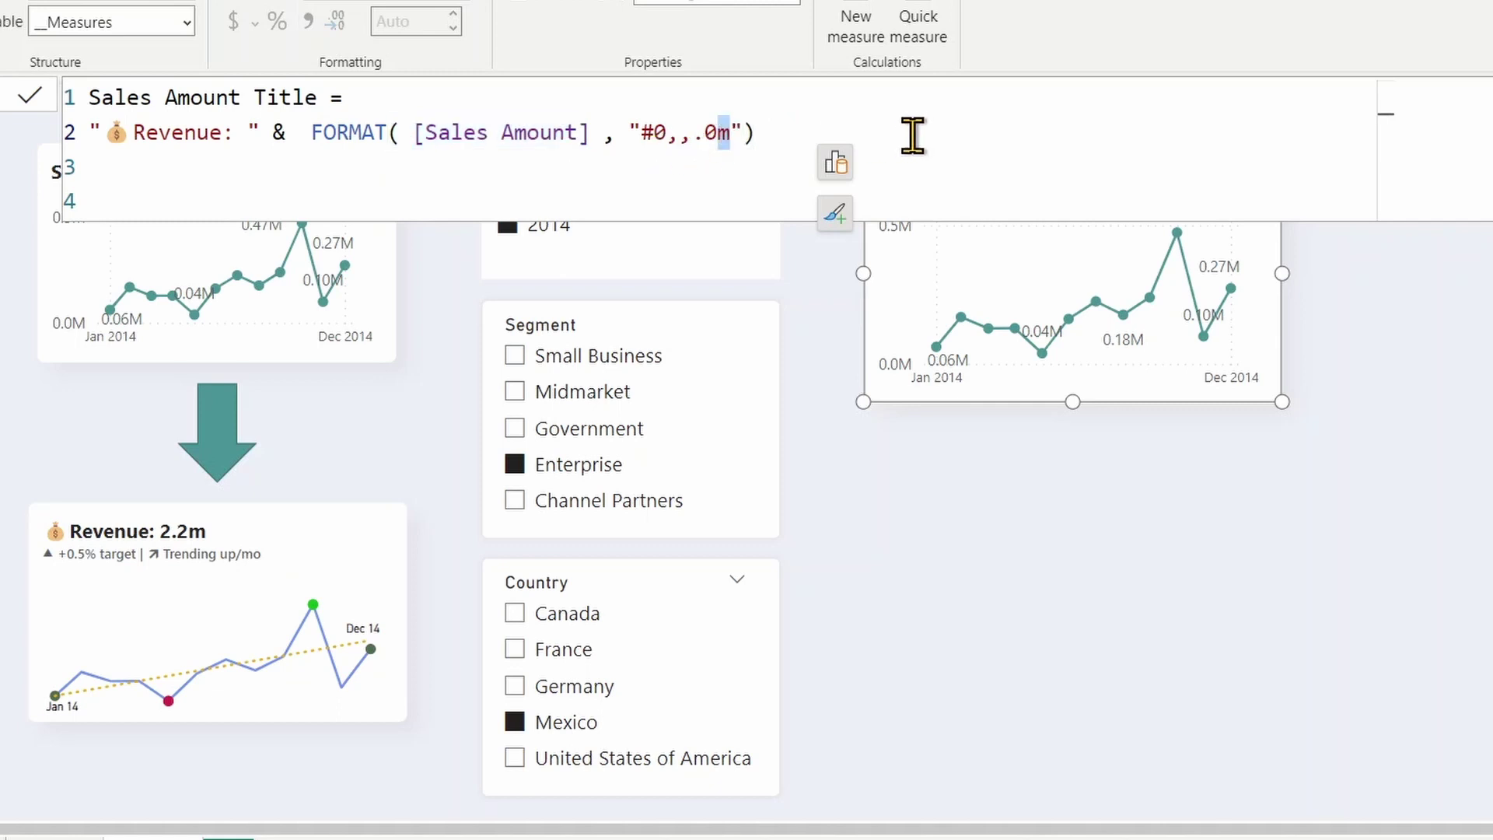
{"action": "left_click", "coordinate": [390, 95]}
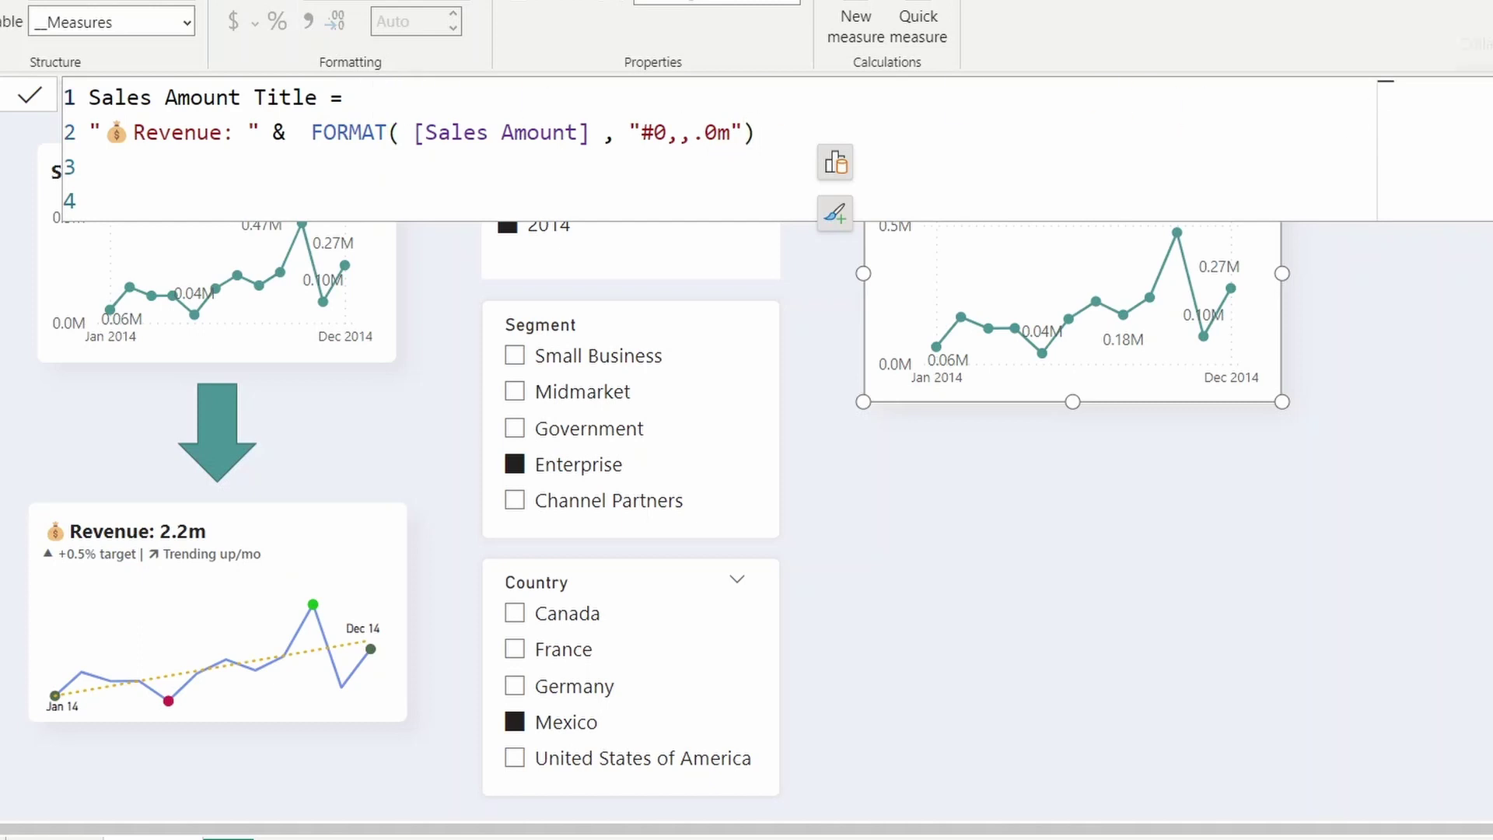
{"action": "left_click", "coordinate": [1350, 103]}
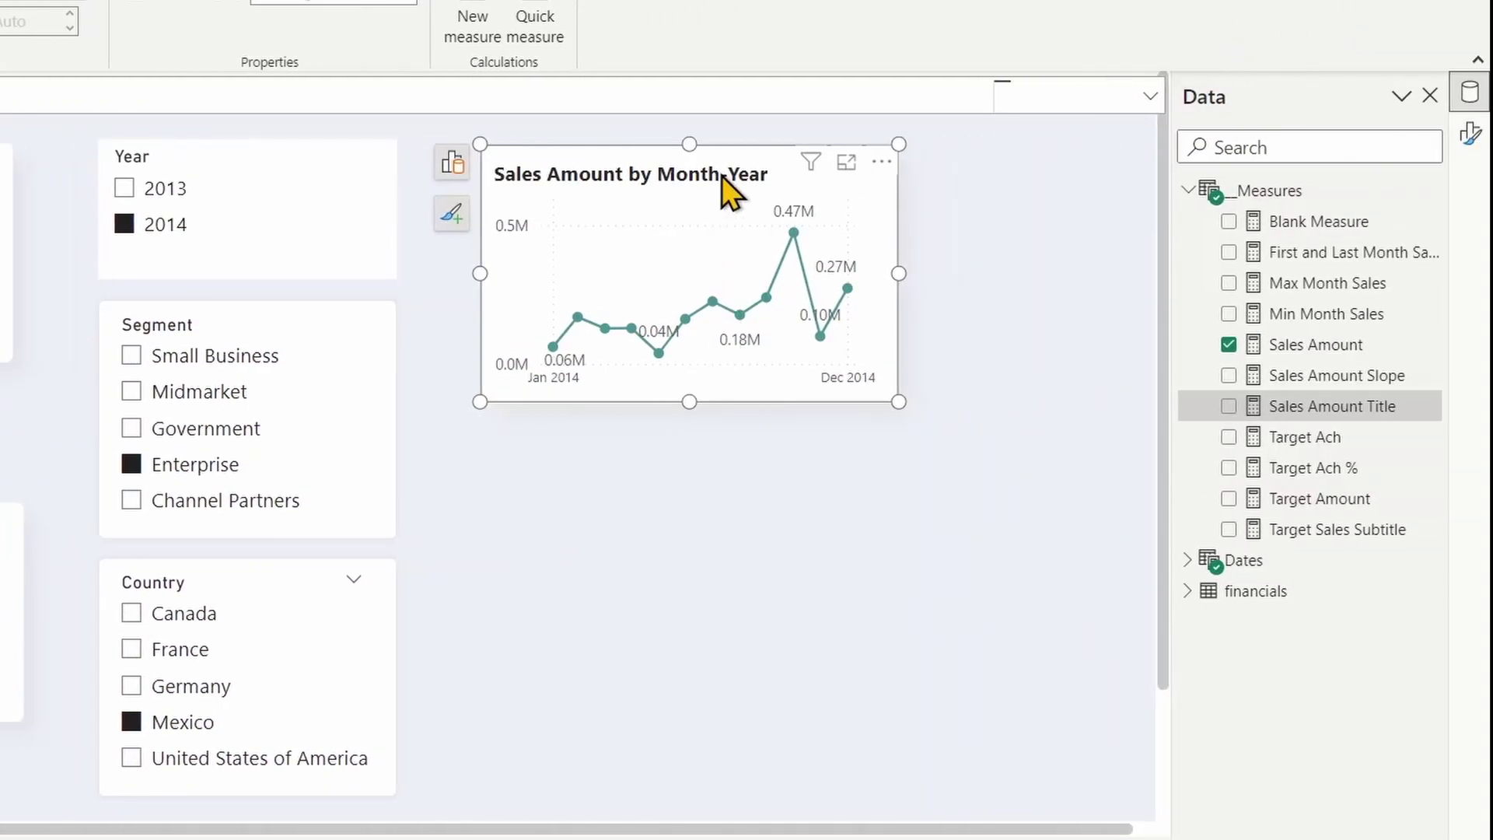
Step: Base the copied line chart's title text on the Sales Amount Title measure as a field value, and test it with the Government segment
{"action": "left_click", "coordinate": [1471, 134]}
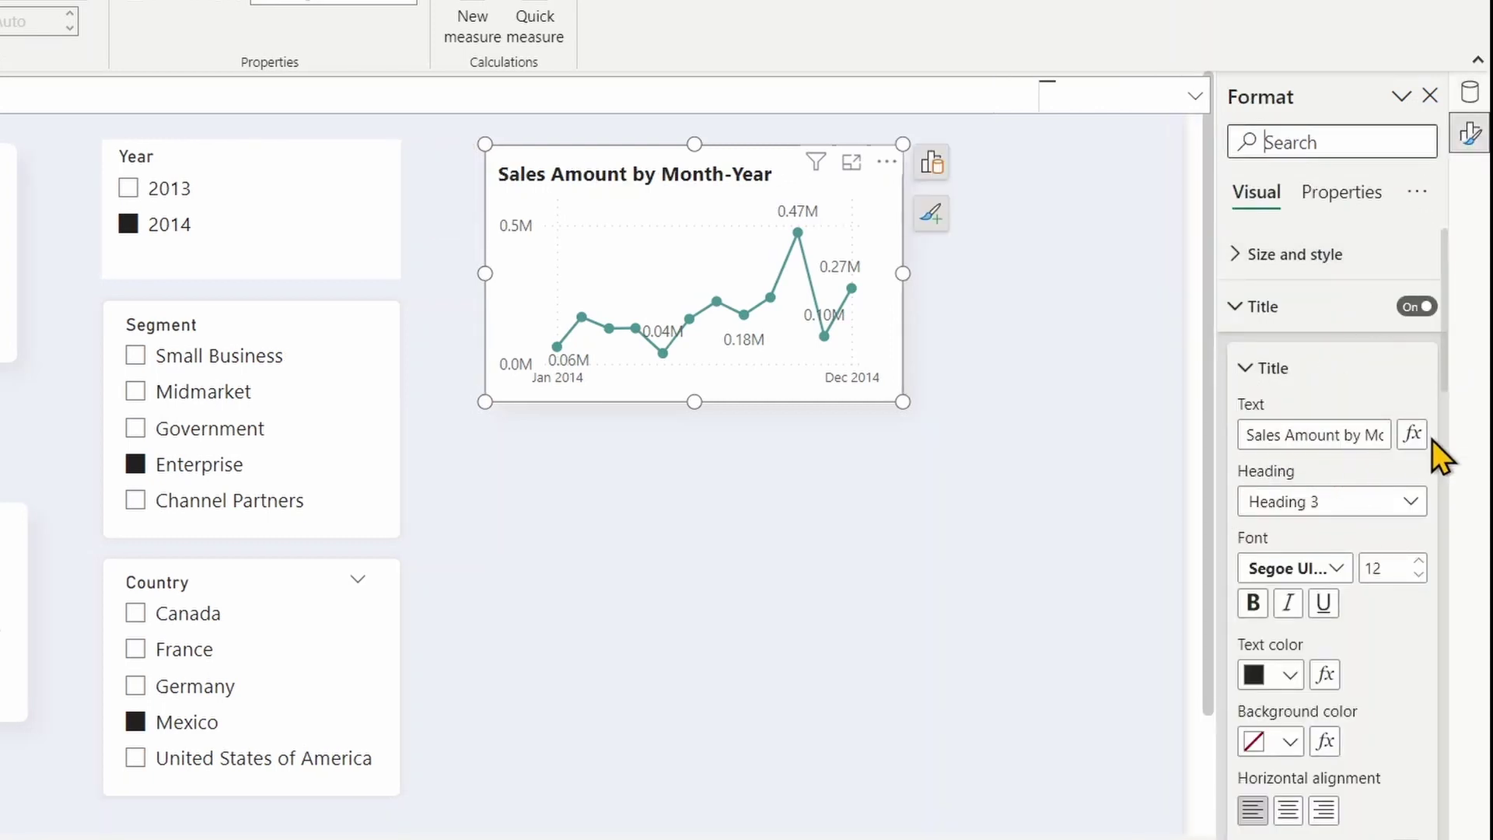
{"action": "left_click", "coordinate": [1411, 434]}
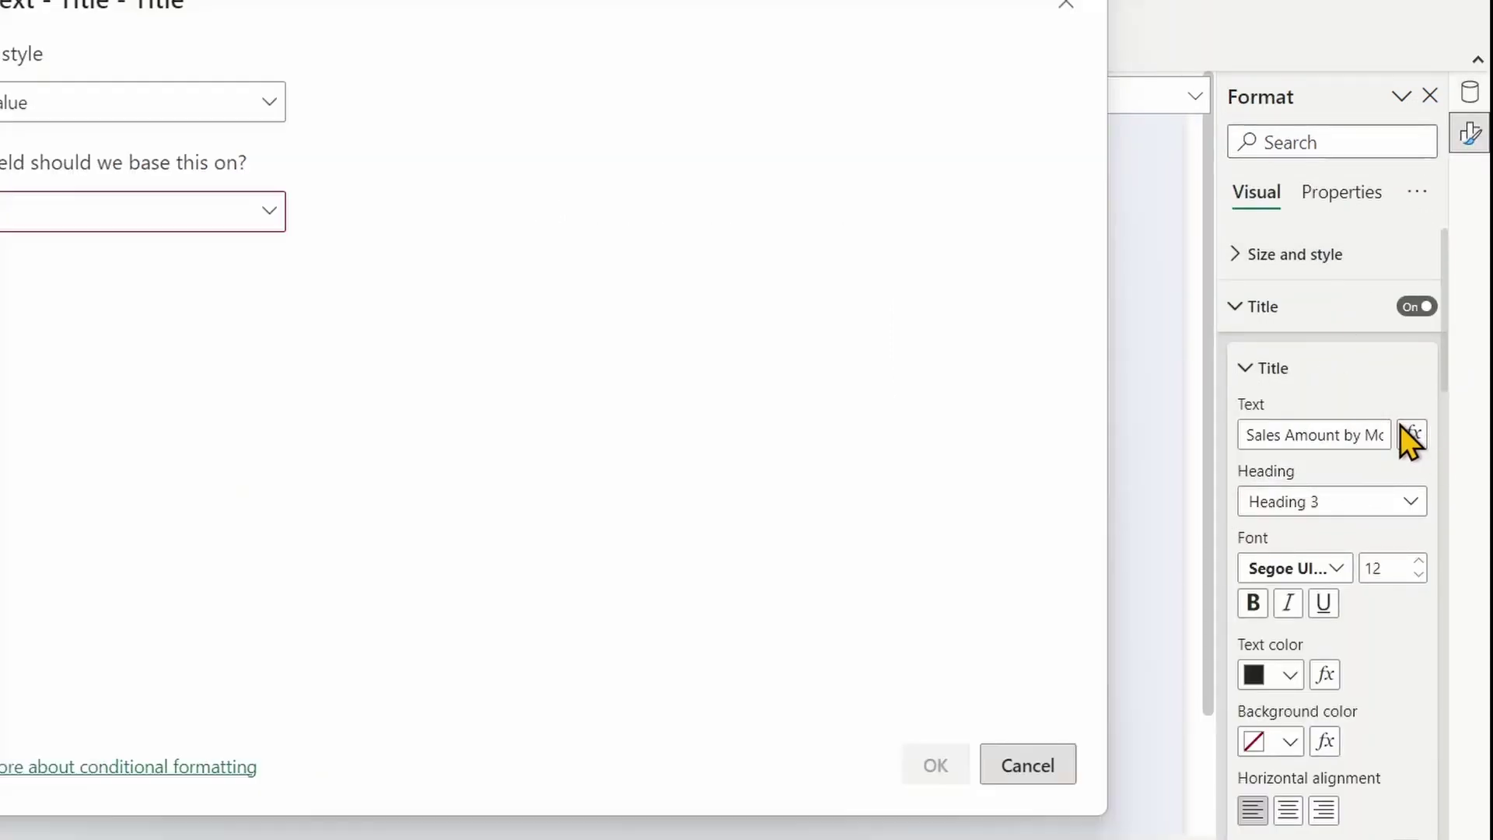
{"action": "left_click", "coordinate": [123, 220]}
{"action": "type", "text": "tit"}
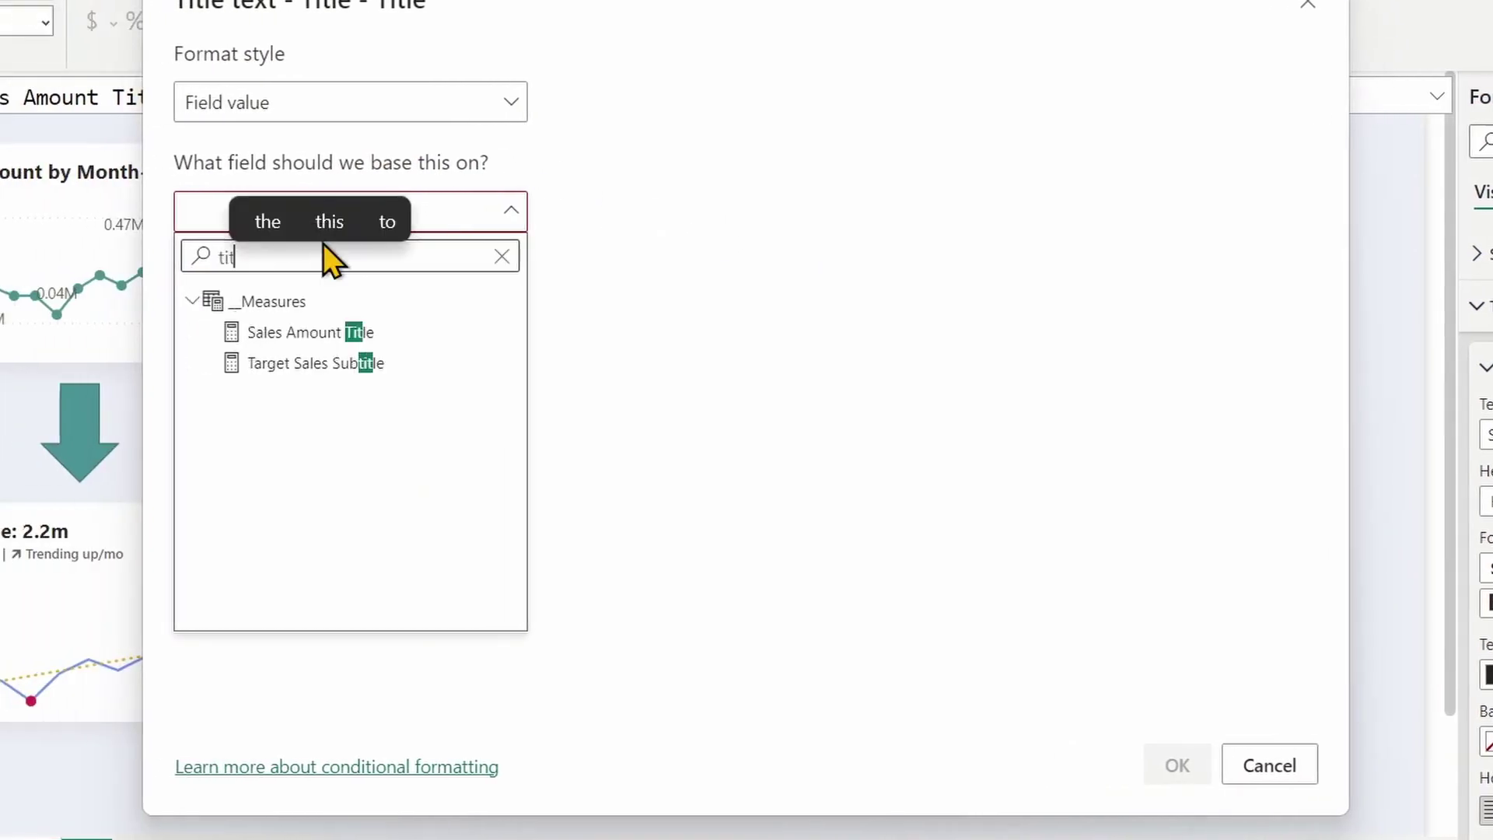
{"action": "left_click", "coordinate": [312, 333]}
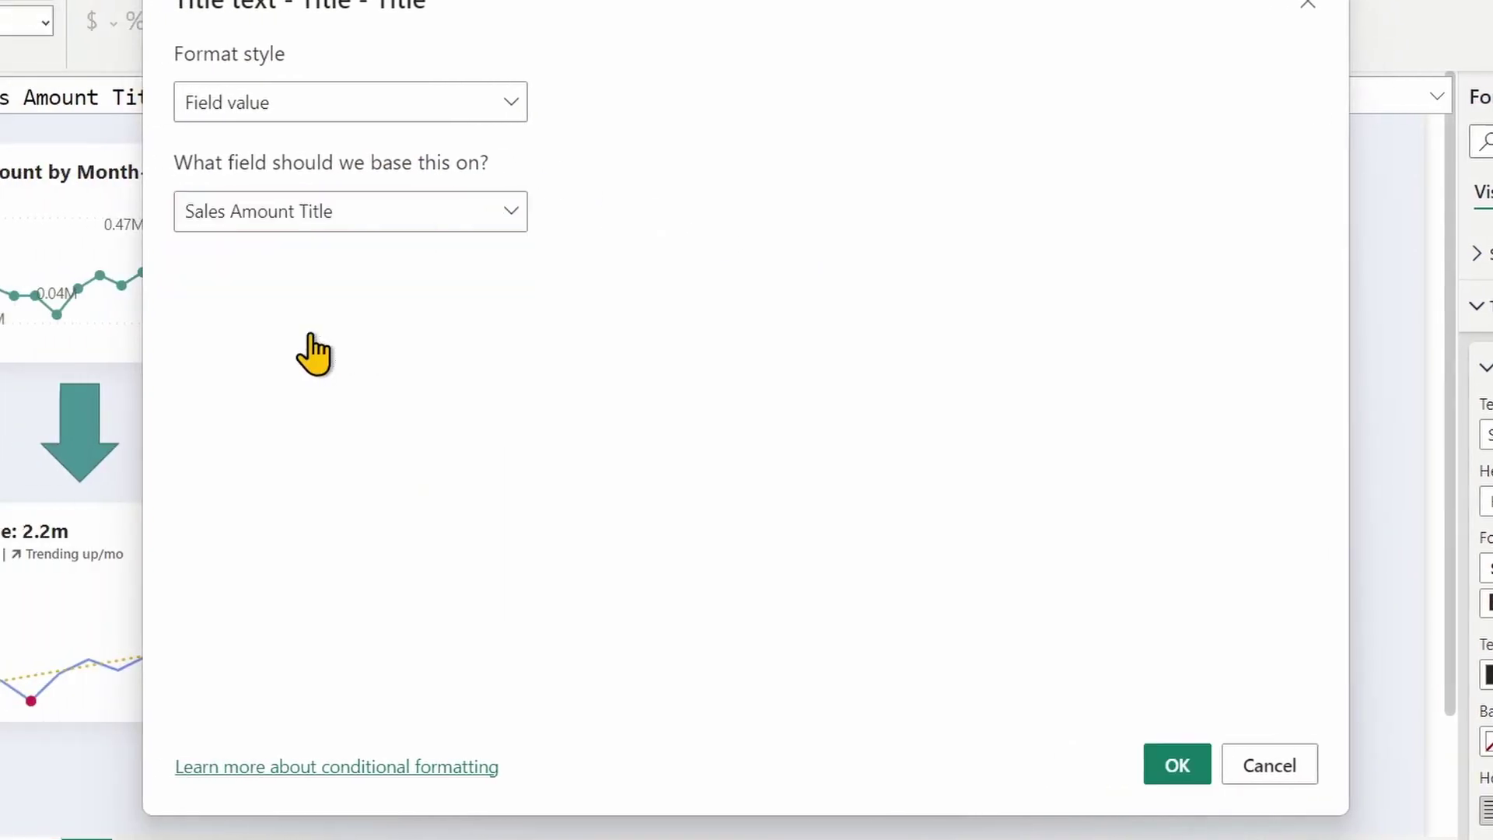
{"action": "left_click", "coordinate": [1173, 770]}
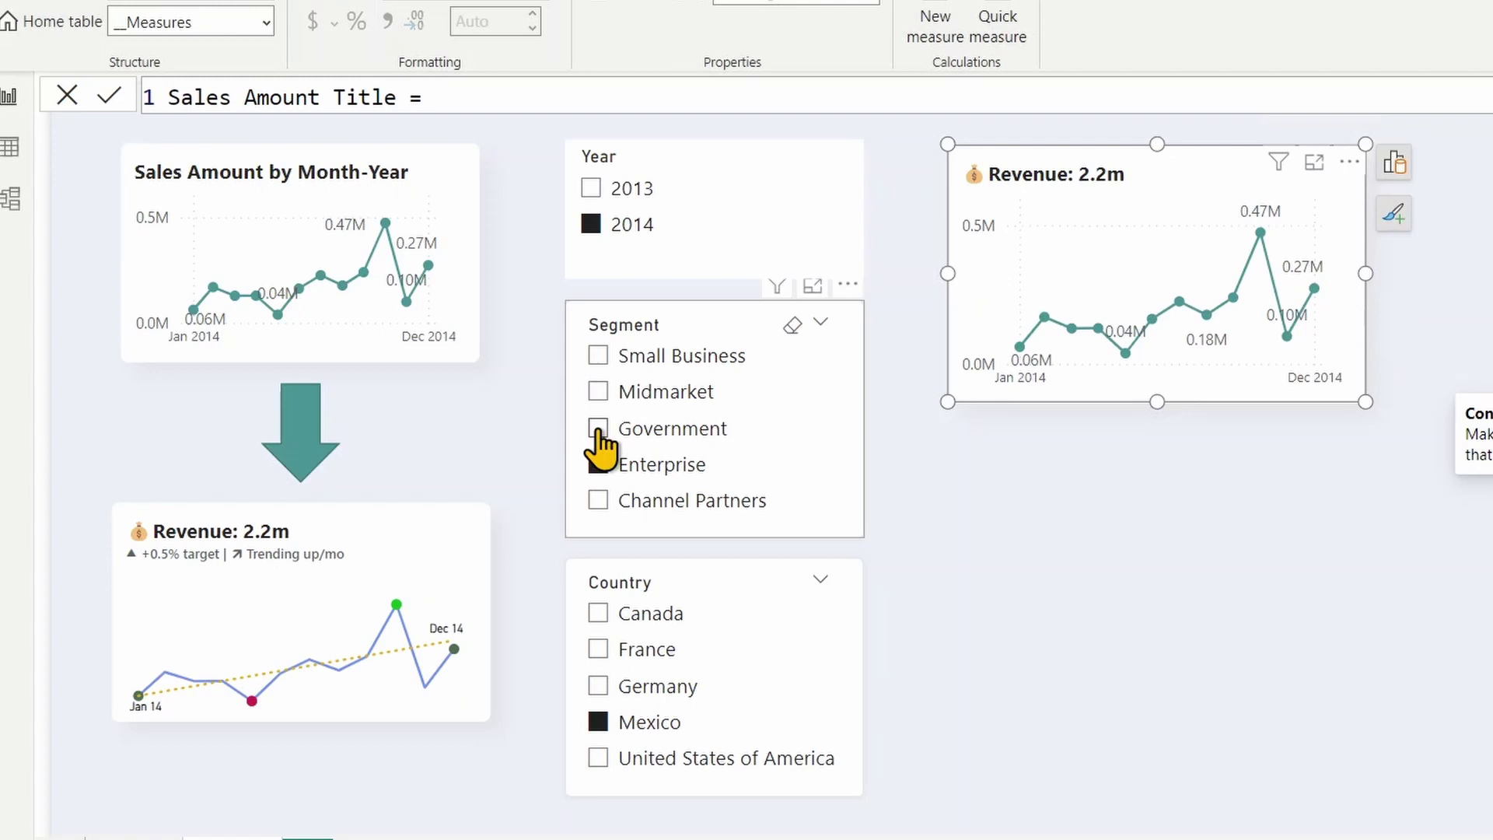
{"action": "left_click", "coordinate": [599, 430]}
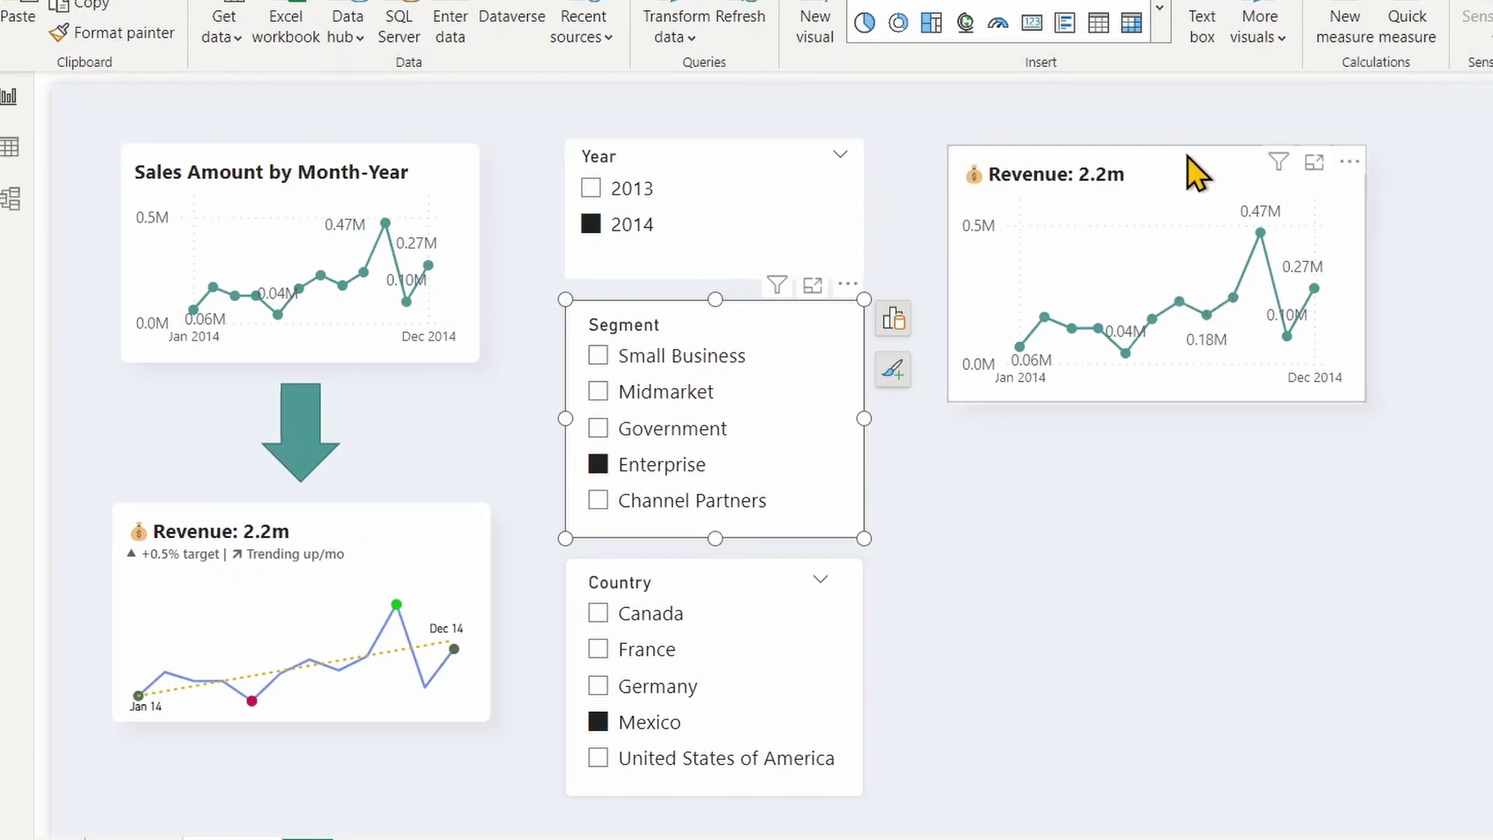
Step: Turn on the subtitle for the copied Revenue line chart beside the slicers
{"action": "left_click", "coordinate": [1214, 178]}
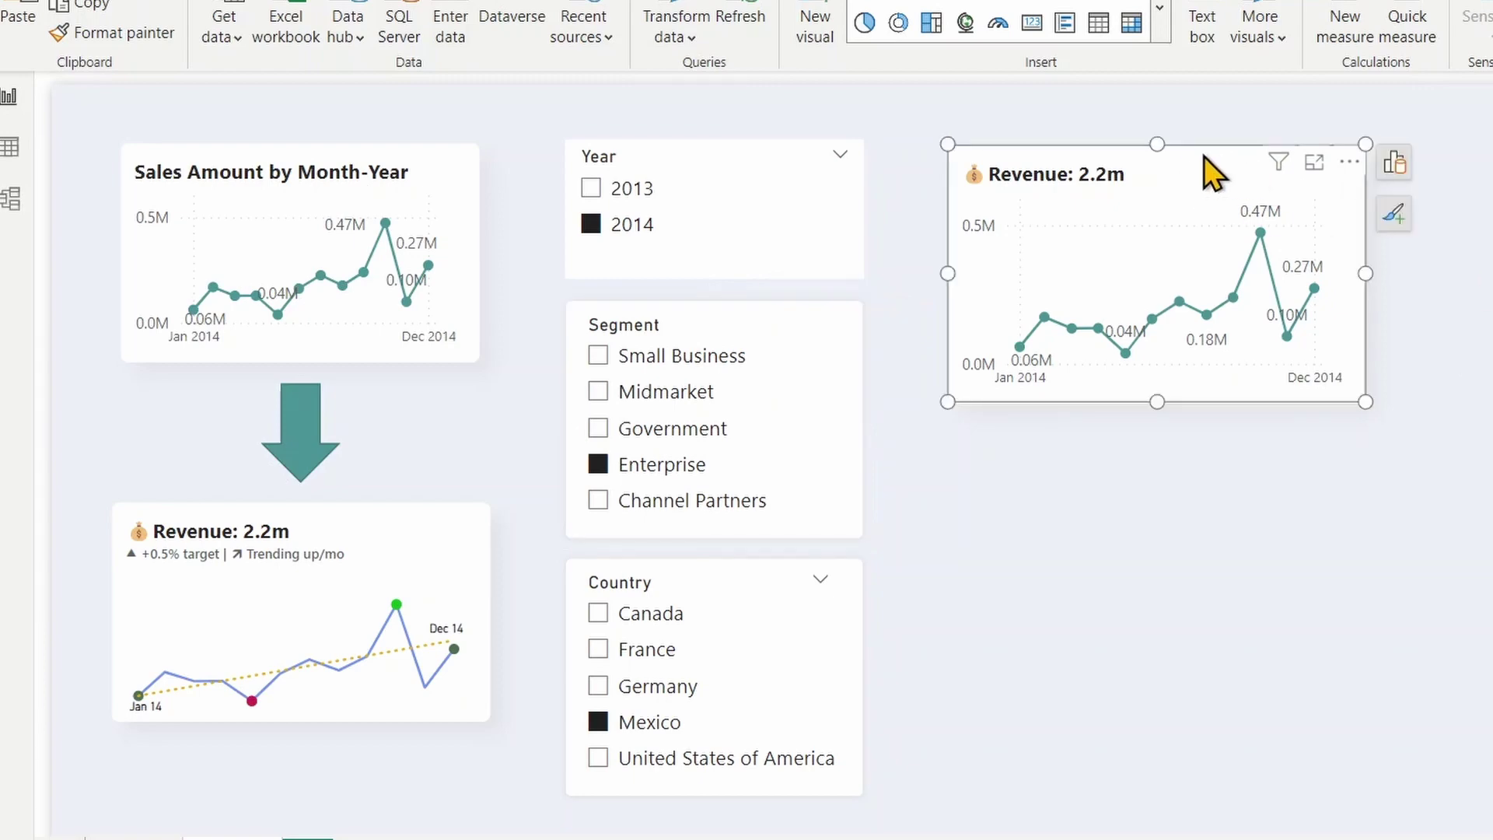
{"action": "left_click", "coordinate": [1276, 372]}
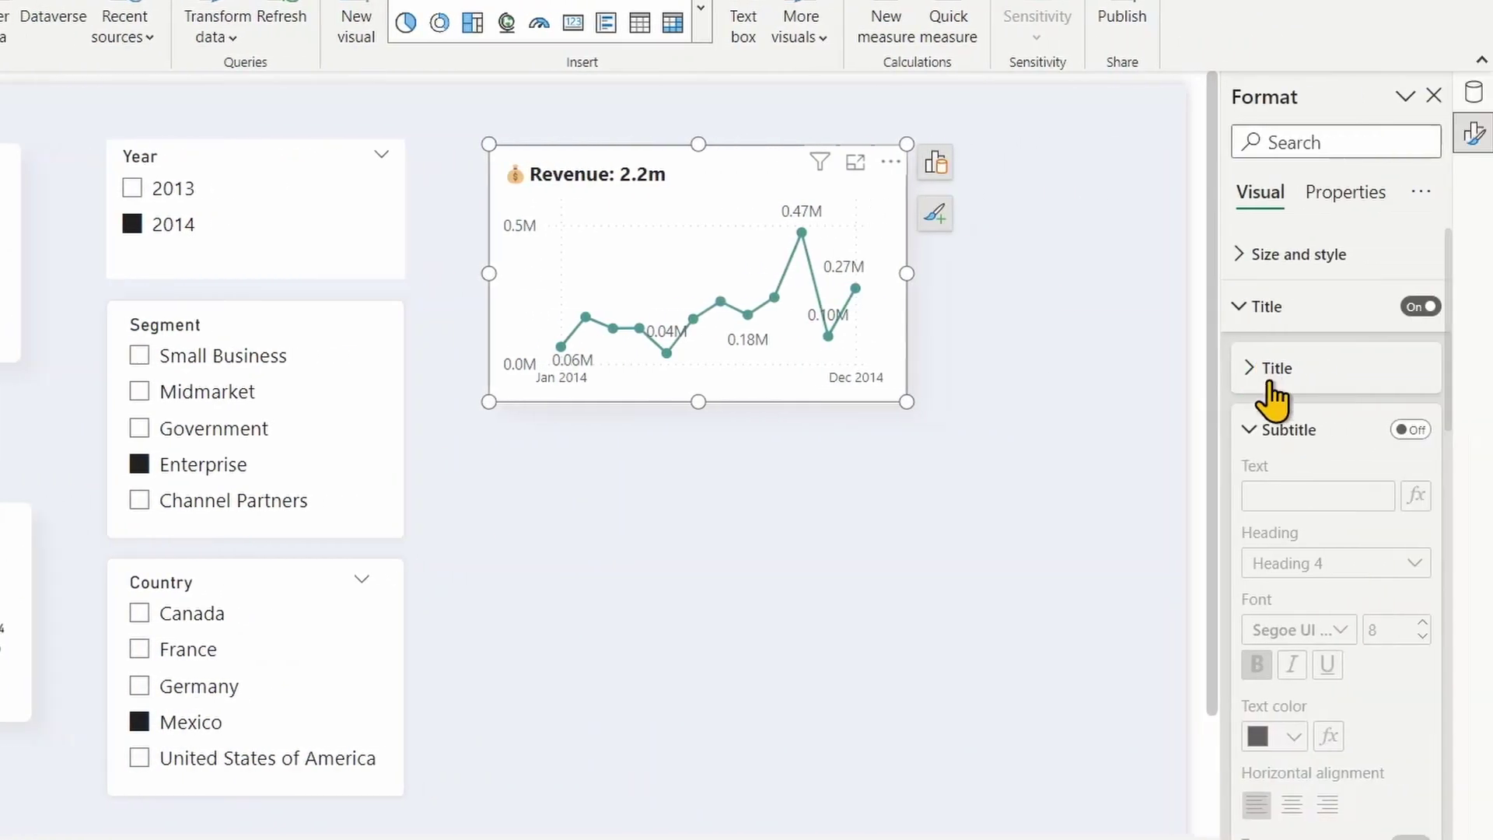
{"action": "left_click", "coordinate": [1420, 433]}
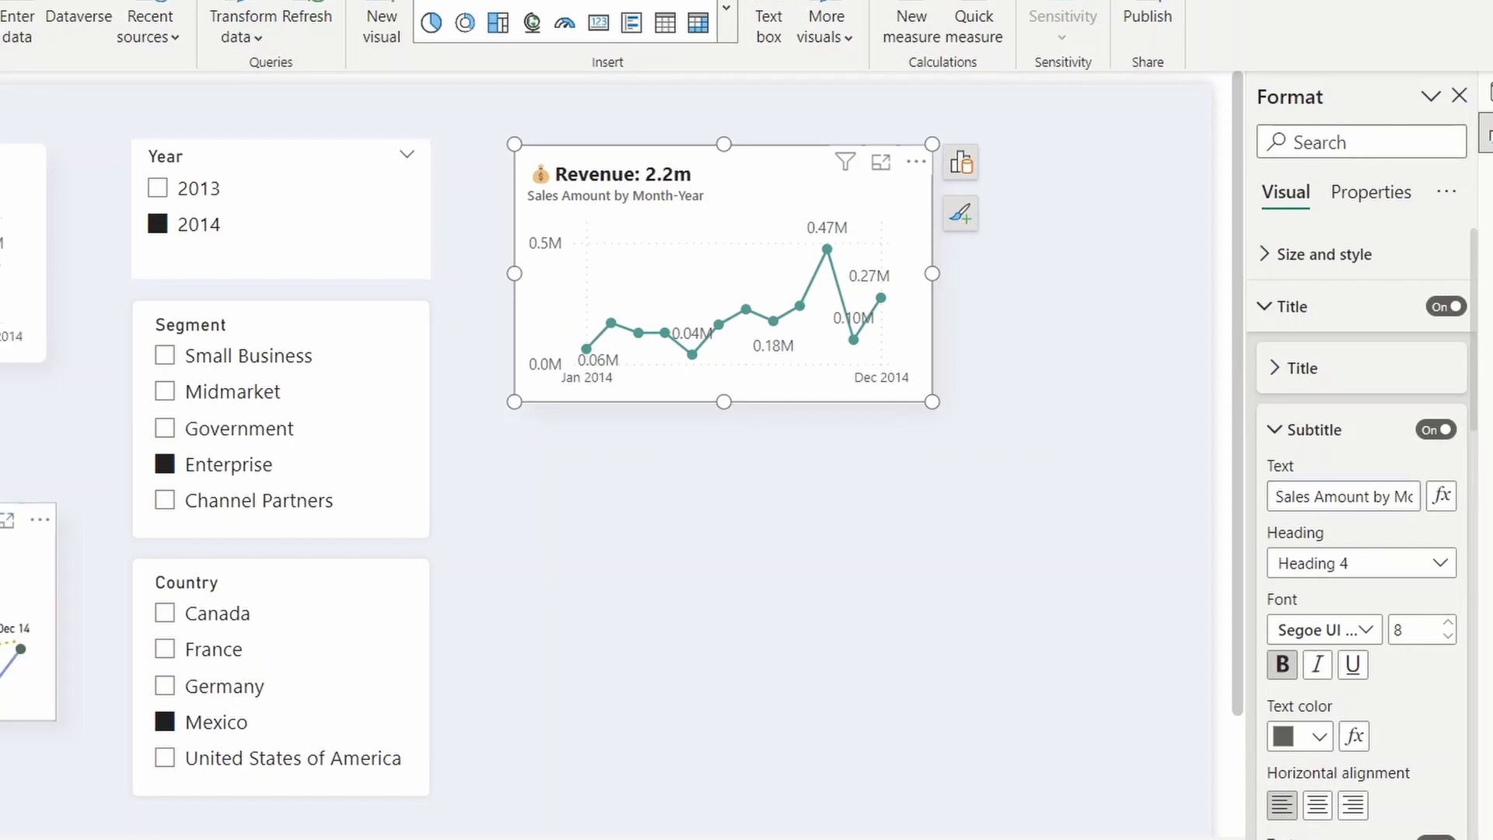
Step: Open the Target Sales Subtitle measure's formula and examine its [Target Ach %] reference and the __AchFormatted percentage format
{"action": "left_click", "coordinate": [103, 575]}
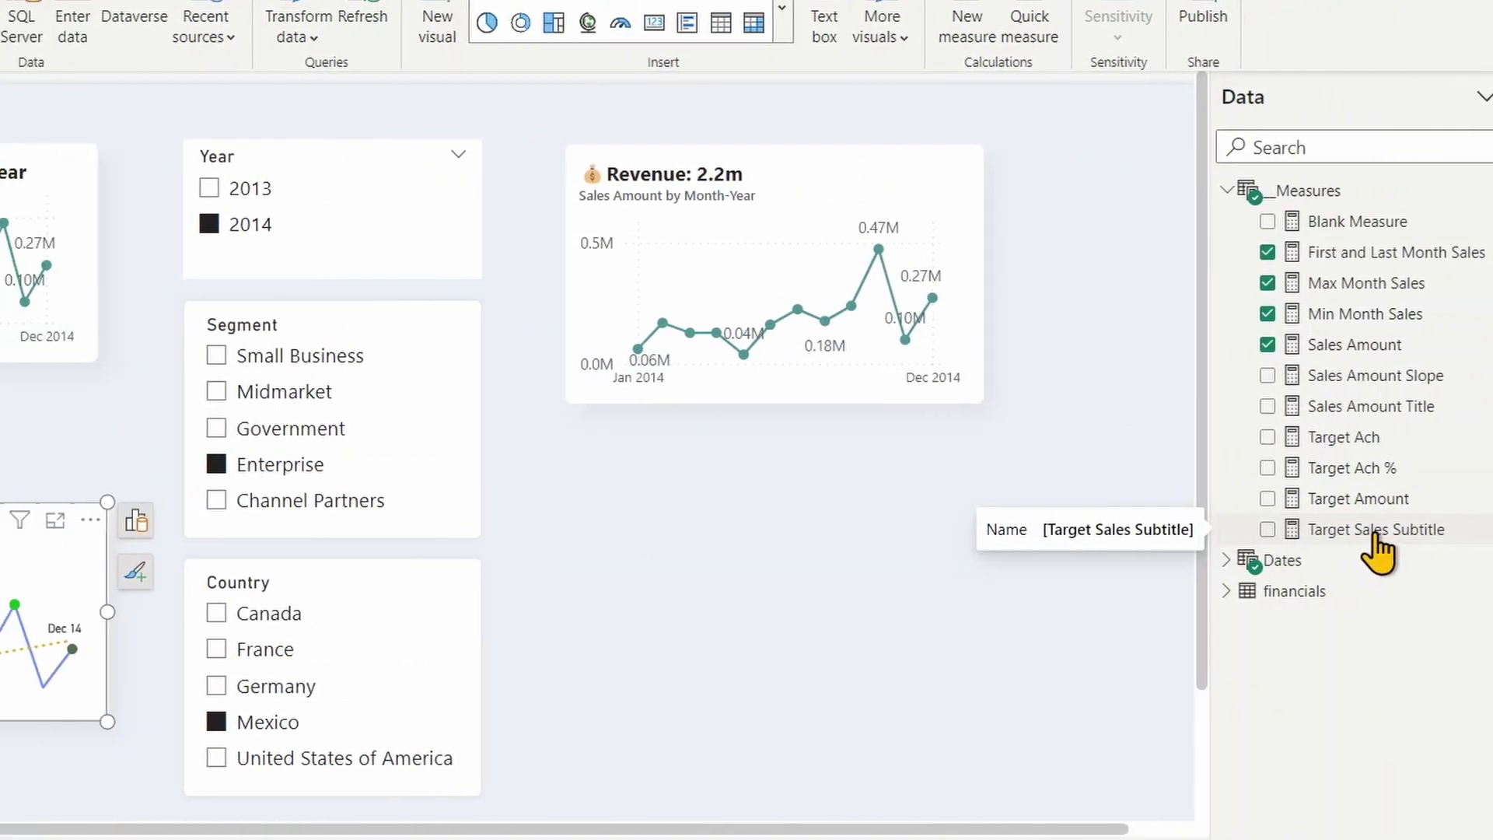
{"action": "left_click", "coordinate": [1374, 529]}
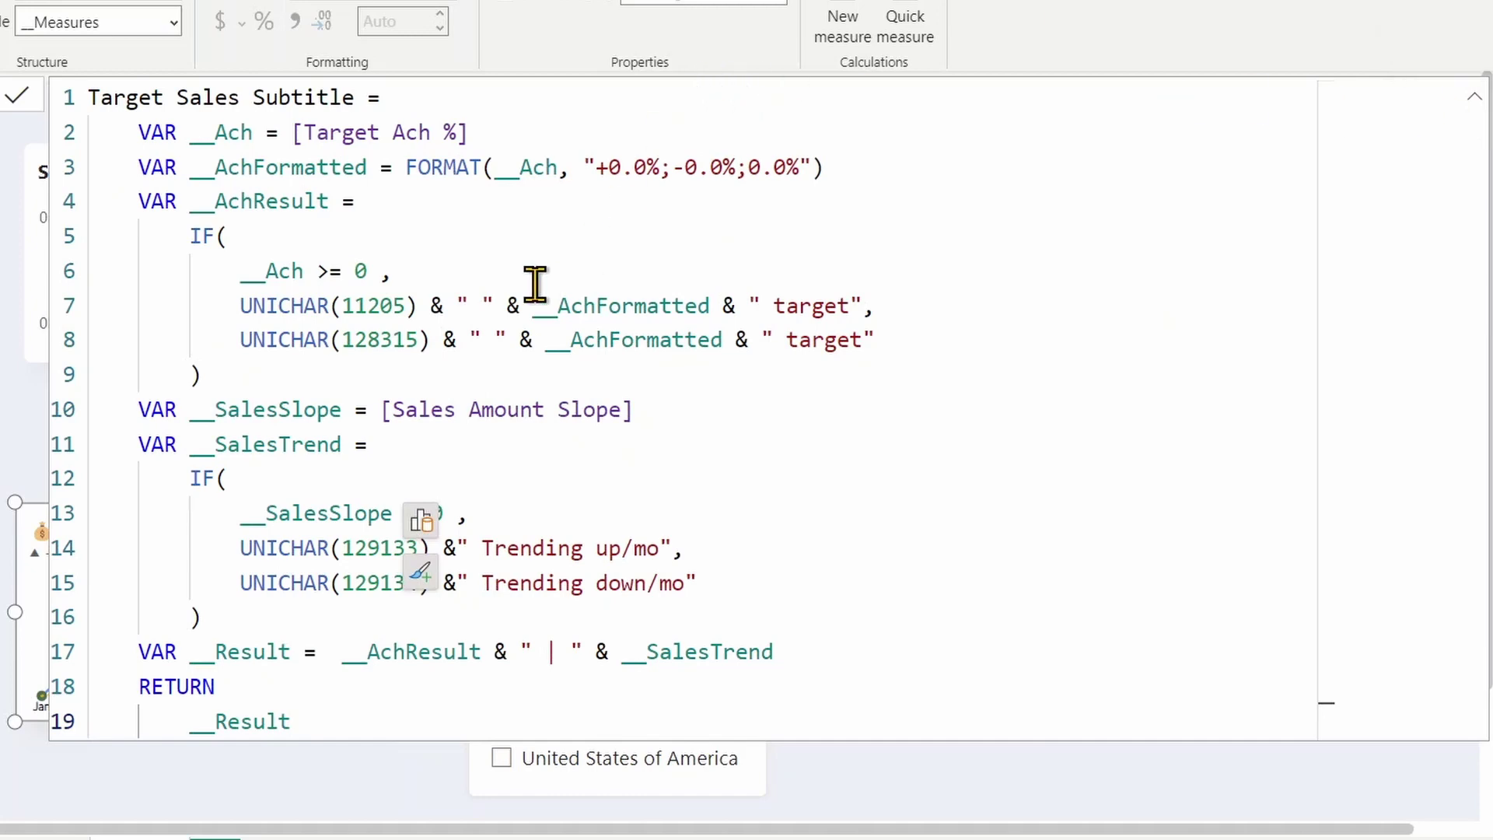
{"action": "left_click", "coordinate": [434, 343]}
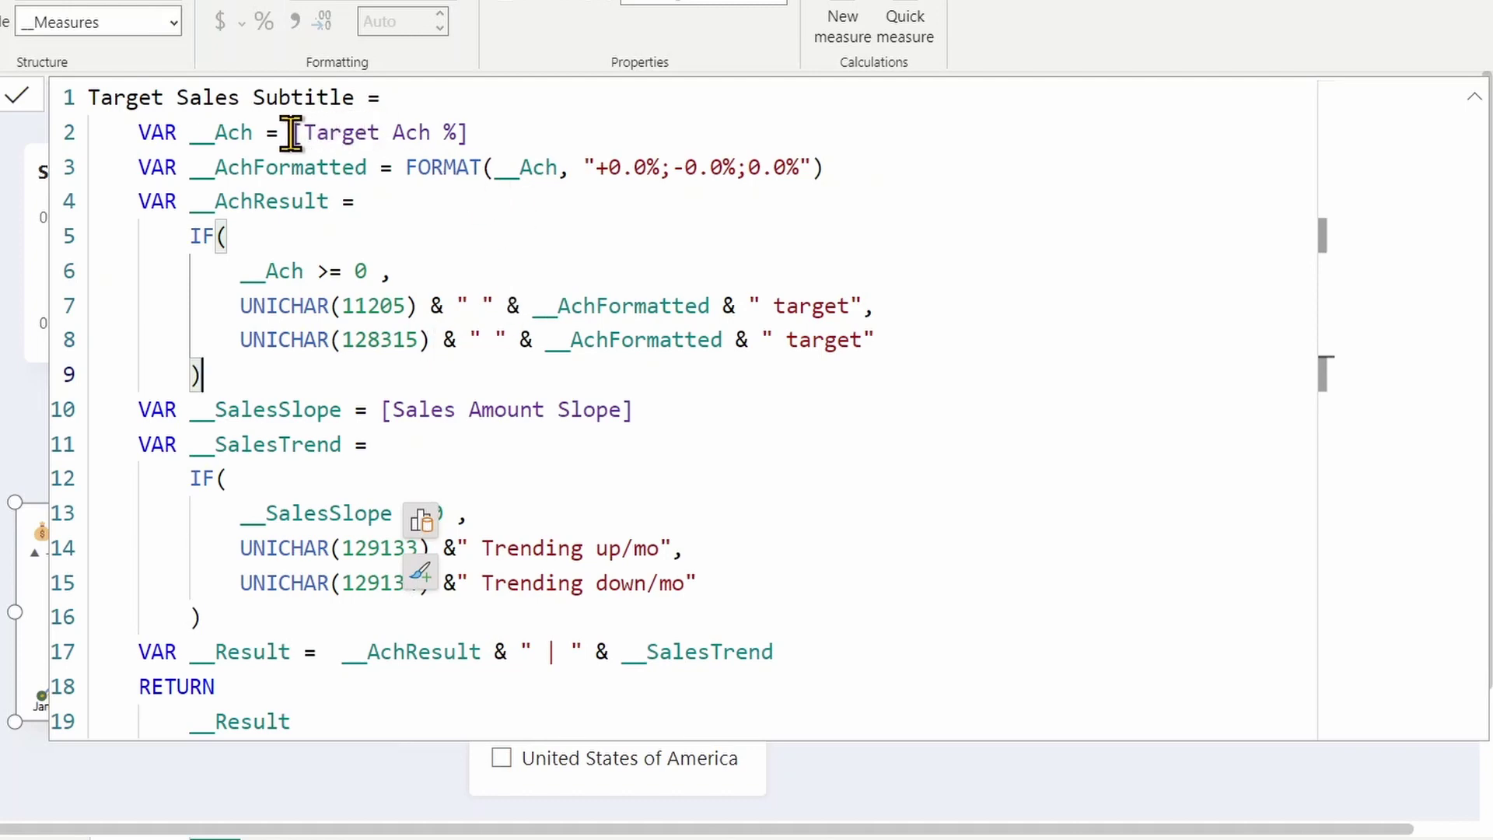
{"action": "left_click_drag", "start_coordinate": [294, 134], "coordinate": [490, 132]}
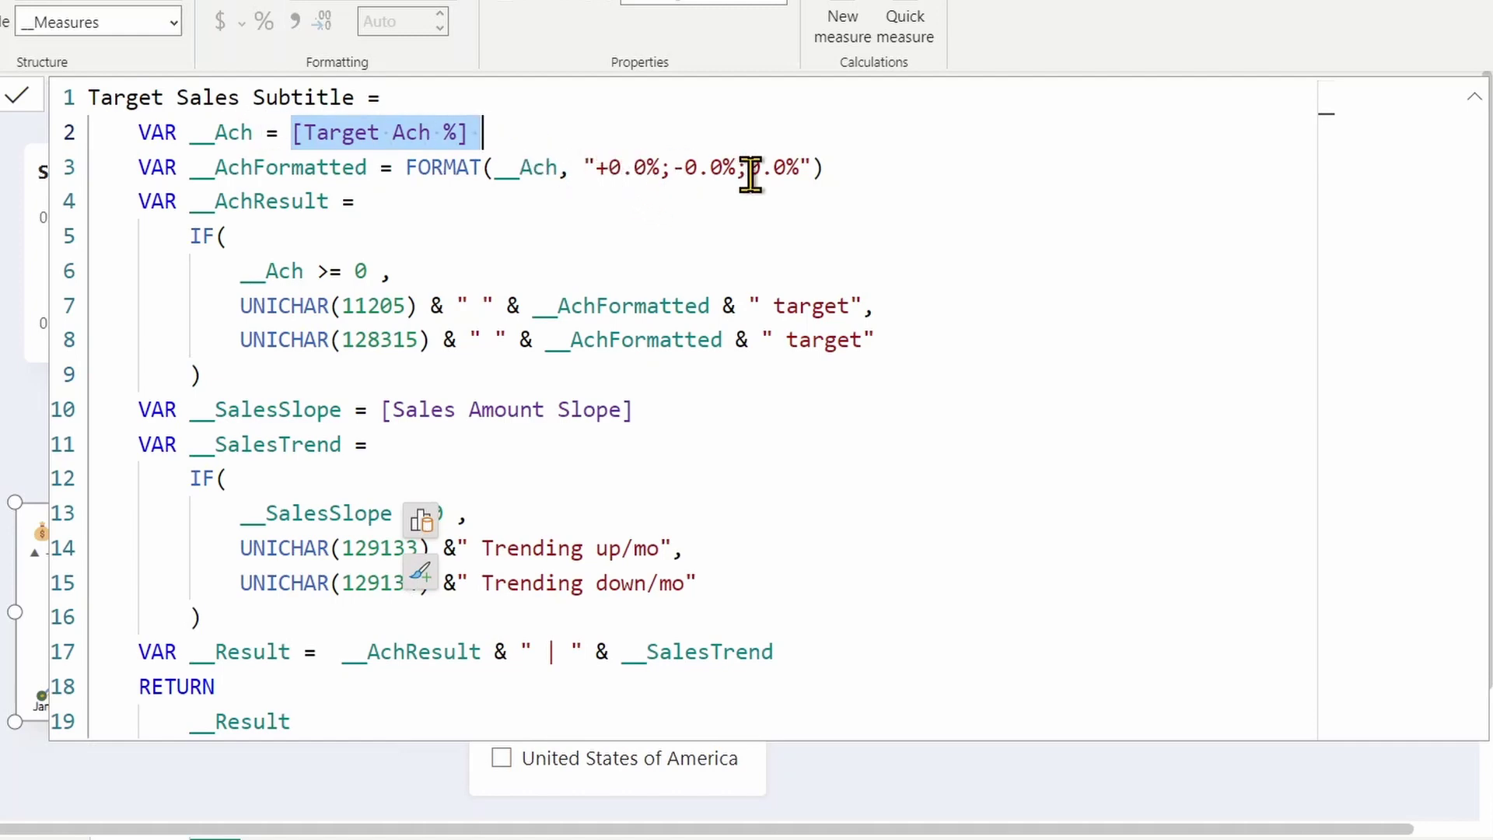
{"action": "left_click_drag", "start_coordinate": [840, 167], "coordinate": [540, 171]}
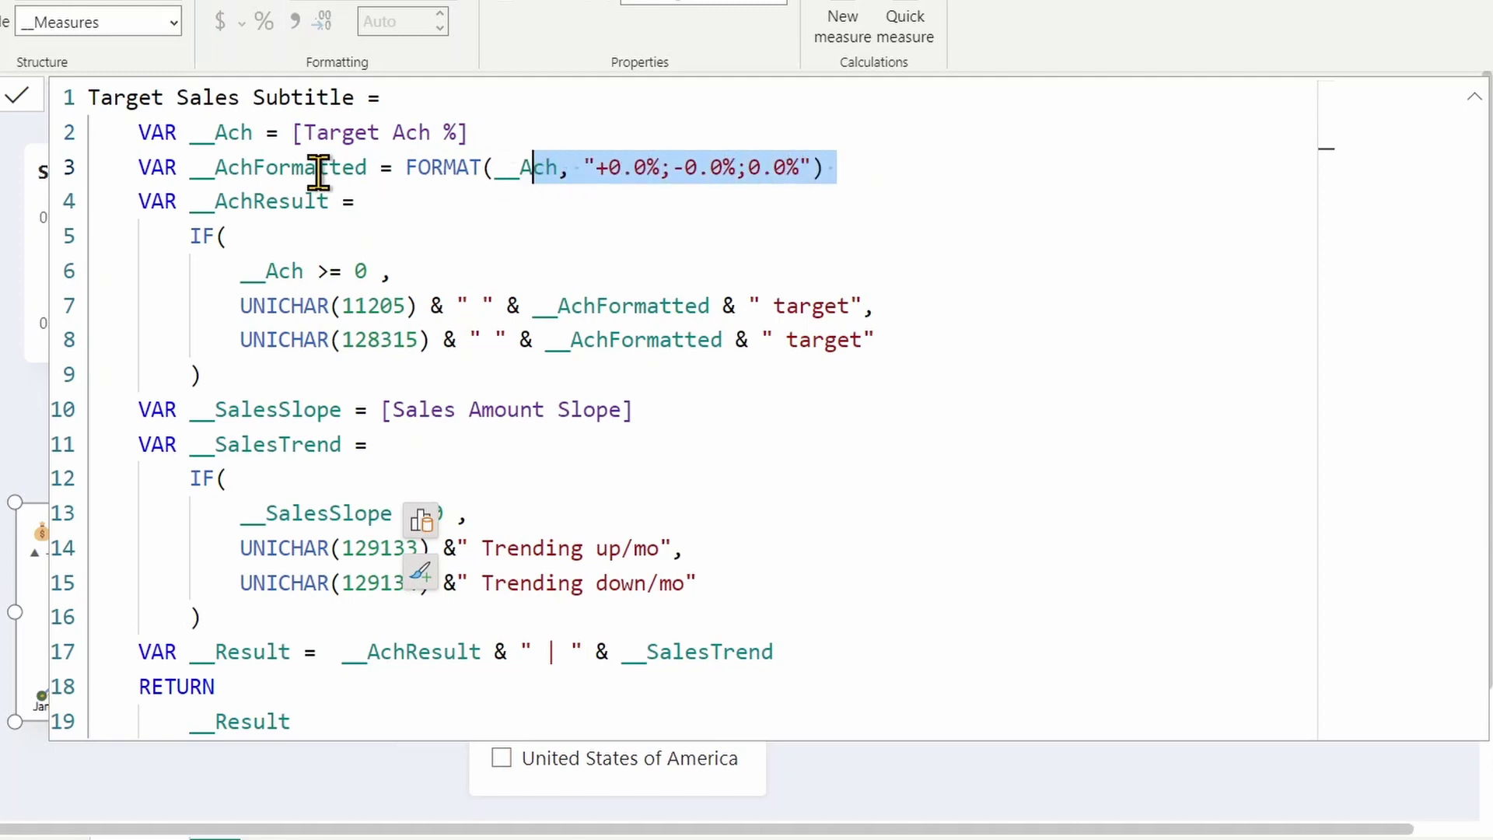
{"action": "double_click", "coordinate": [288, 168]}
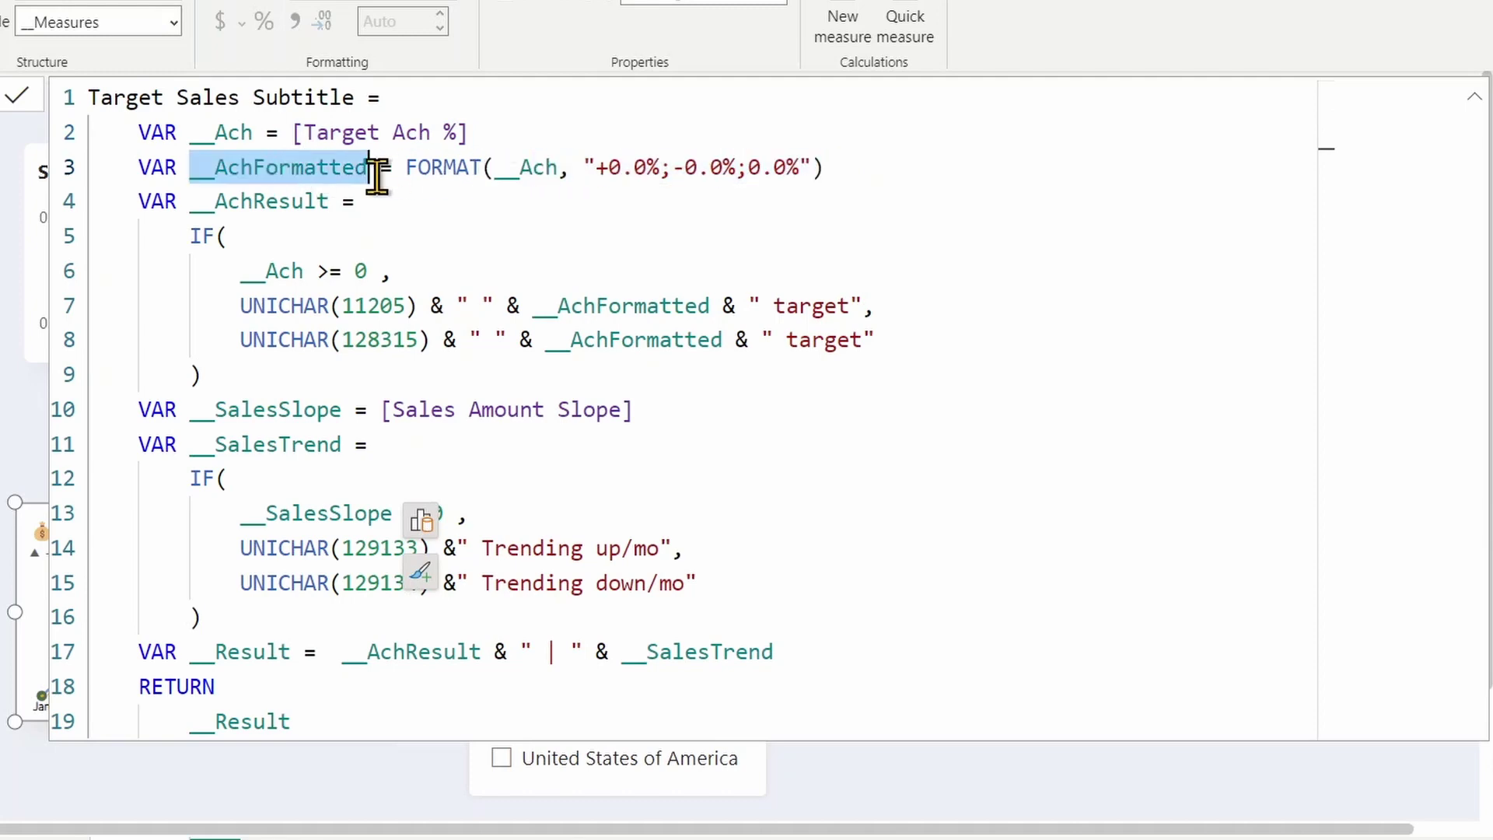
Step: Examine the __AchResult IF expression, including the UNICHAR codes 11205 and 128315 and the target text in both branches
{"action": "left_click", "coordinate": [292, 203]}
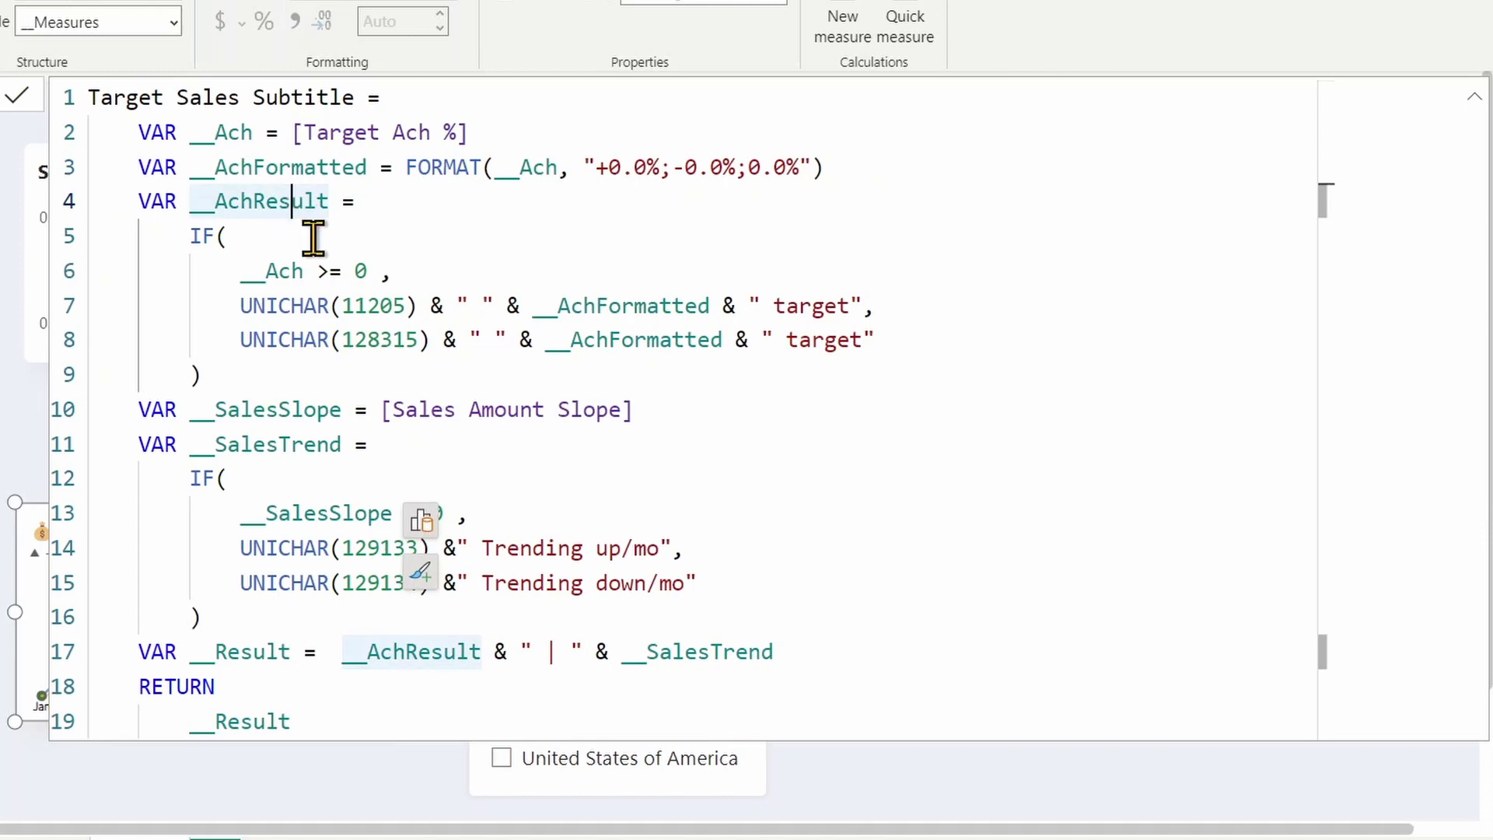
{"action": "left_click", "coordinate": [379, 311]}
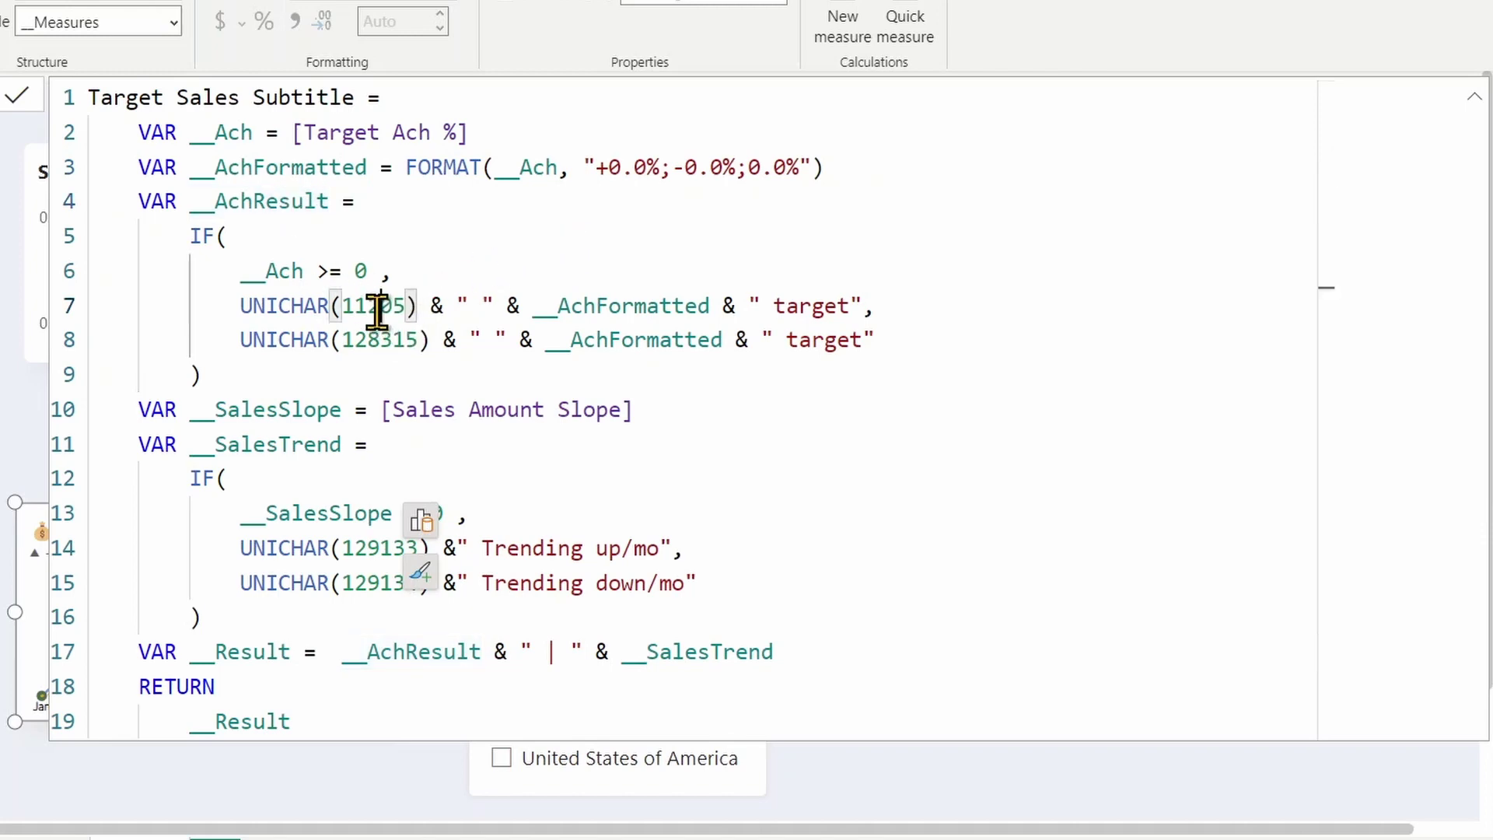
{"action": "left_click", "coordinate": [395, 342]}
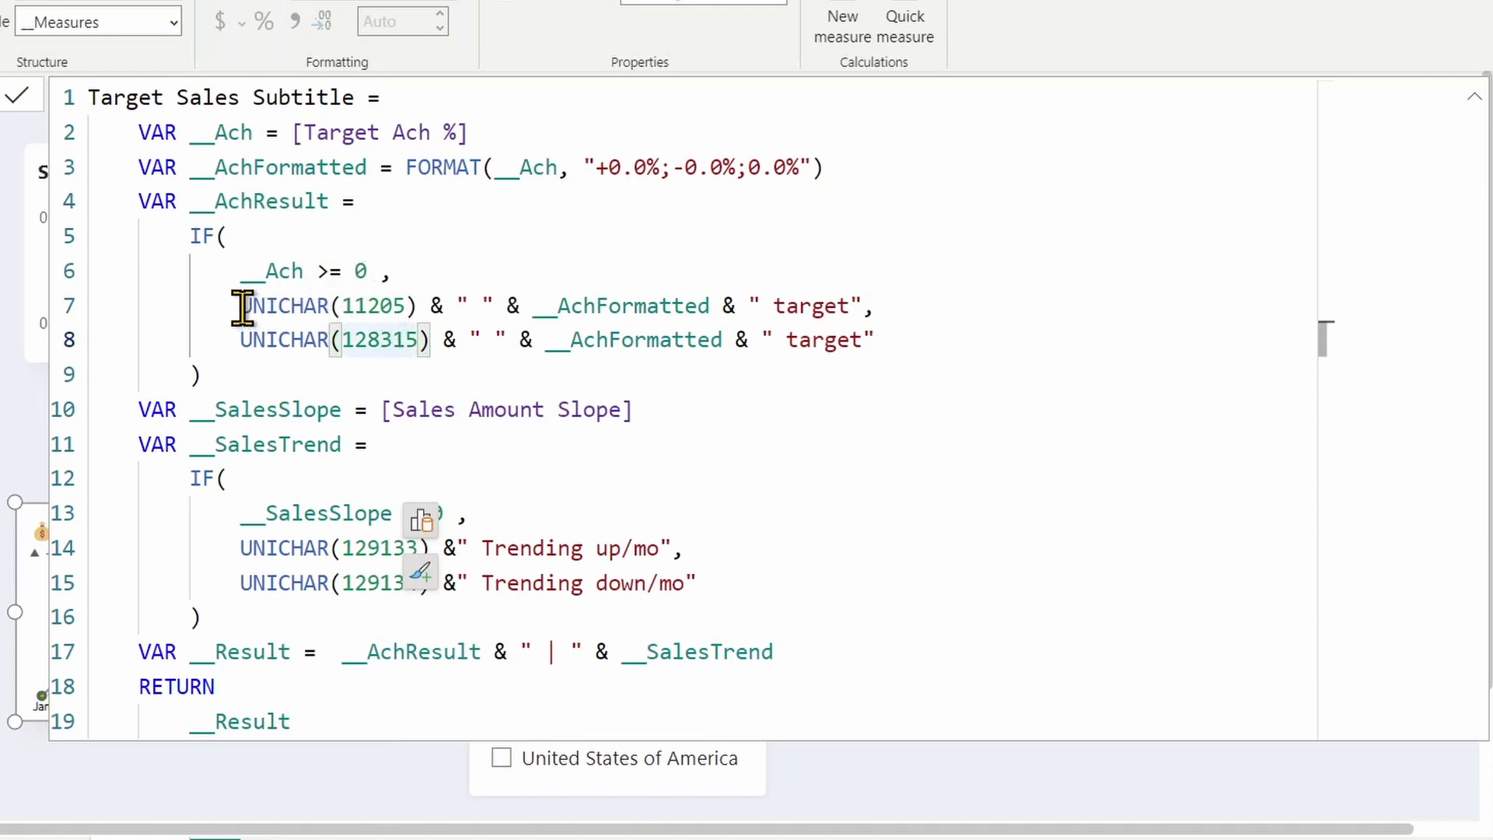
{"action": "left_click_drag", "start_coordinate": [242, 309], "coordinate": [880, 305]}
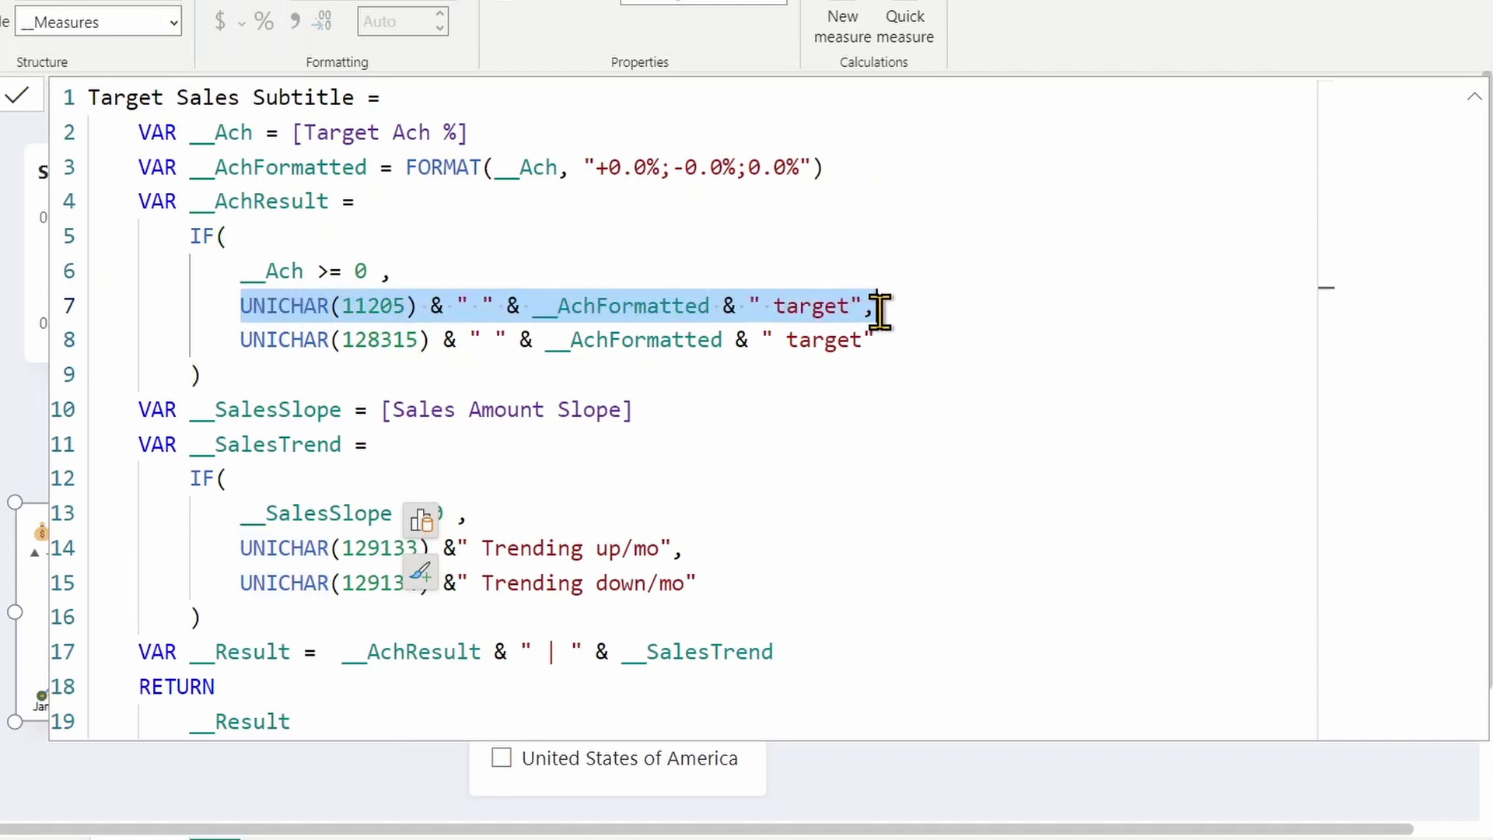
{"action": "left_click", "coordinate": [373, 306]}
{"action": "left_click", "coordinate": [610, 306]}
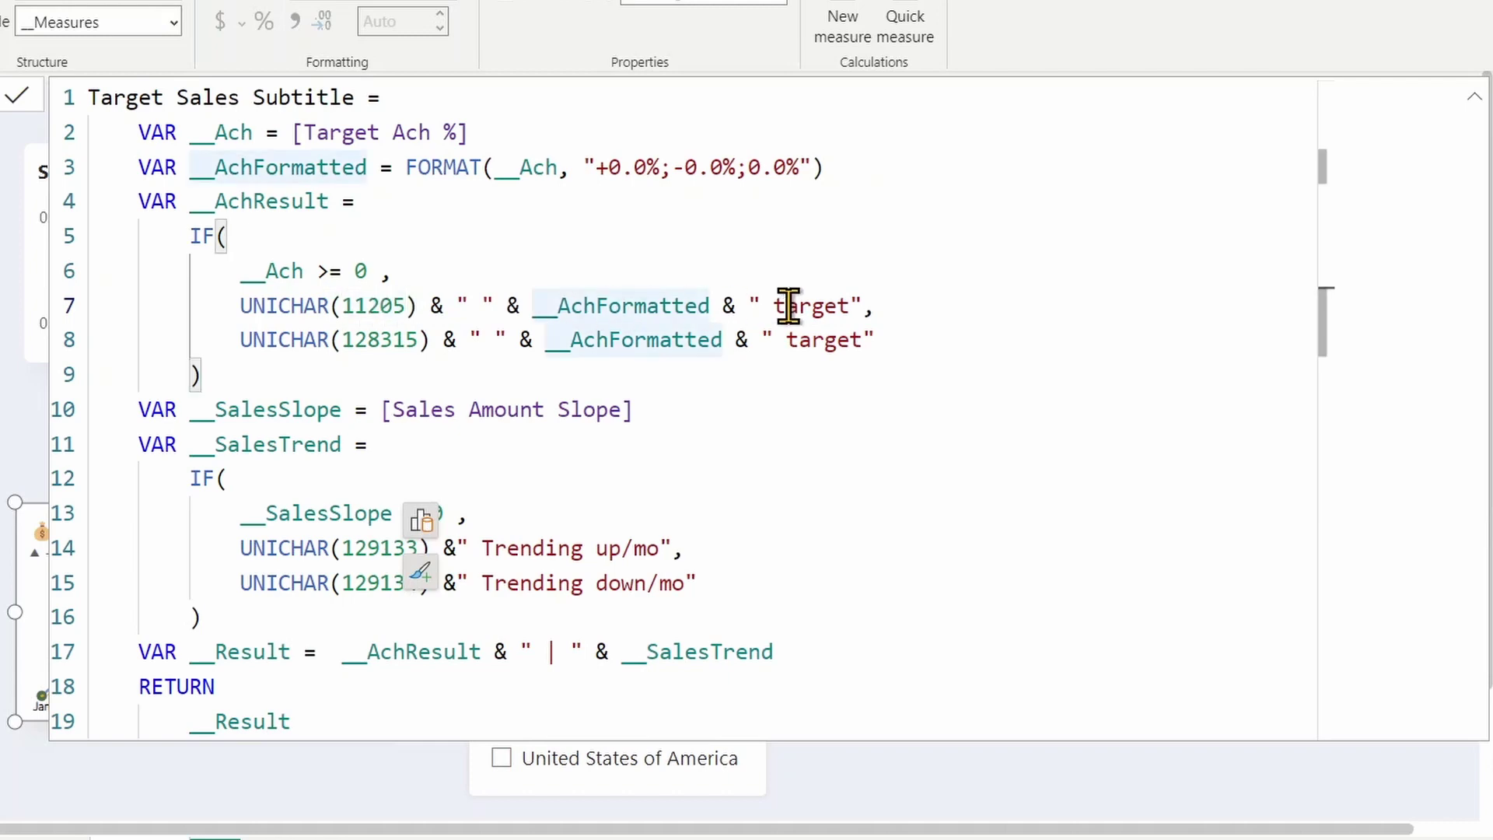
{"action": "left_click", "coordinate": [875, 305]}
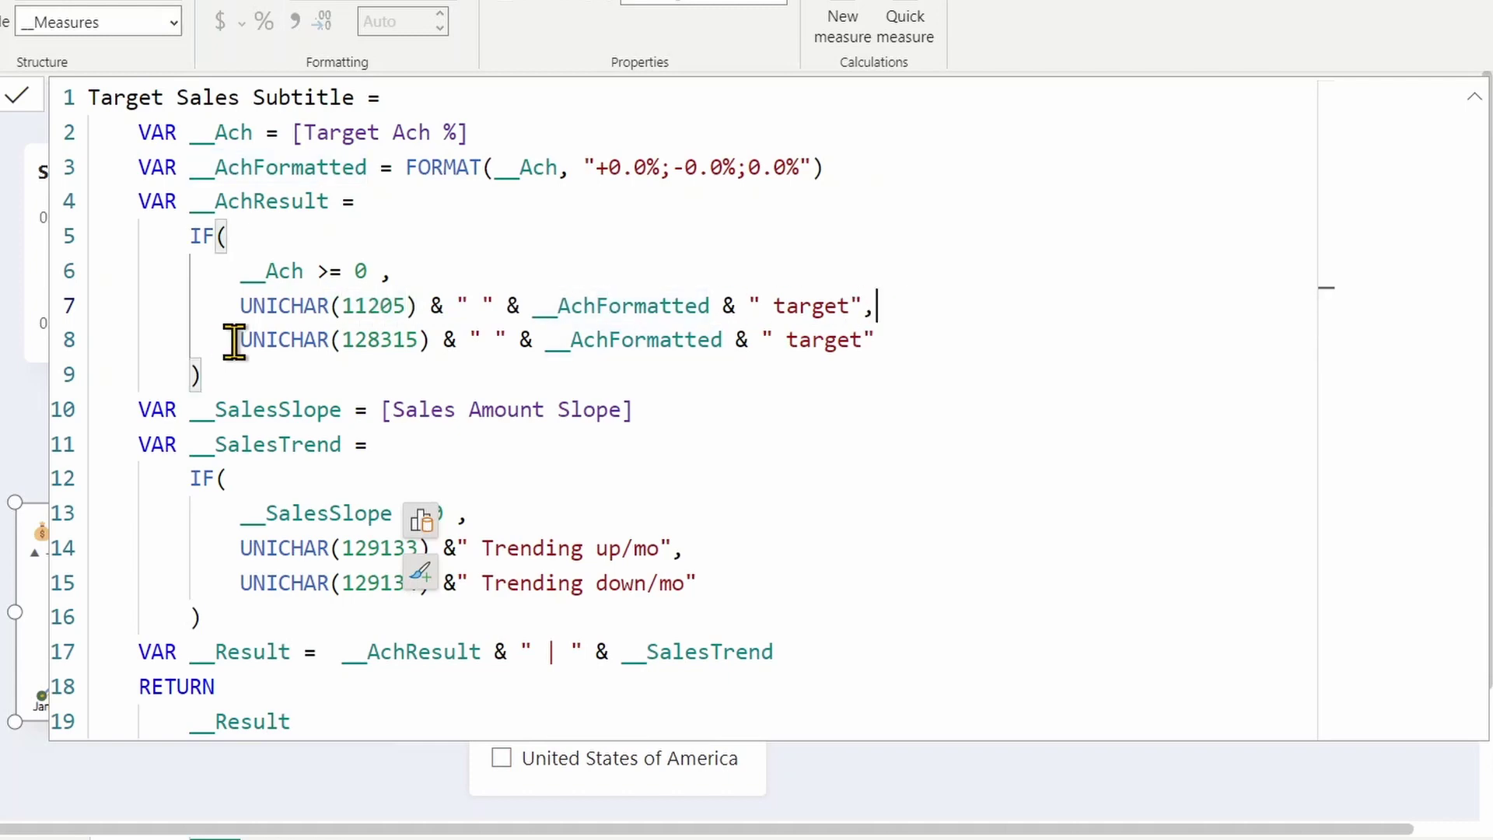
{"action": "left_click_drag", "start_coordinate": [233, 340], "coordinate": [917, 336]}
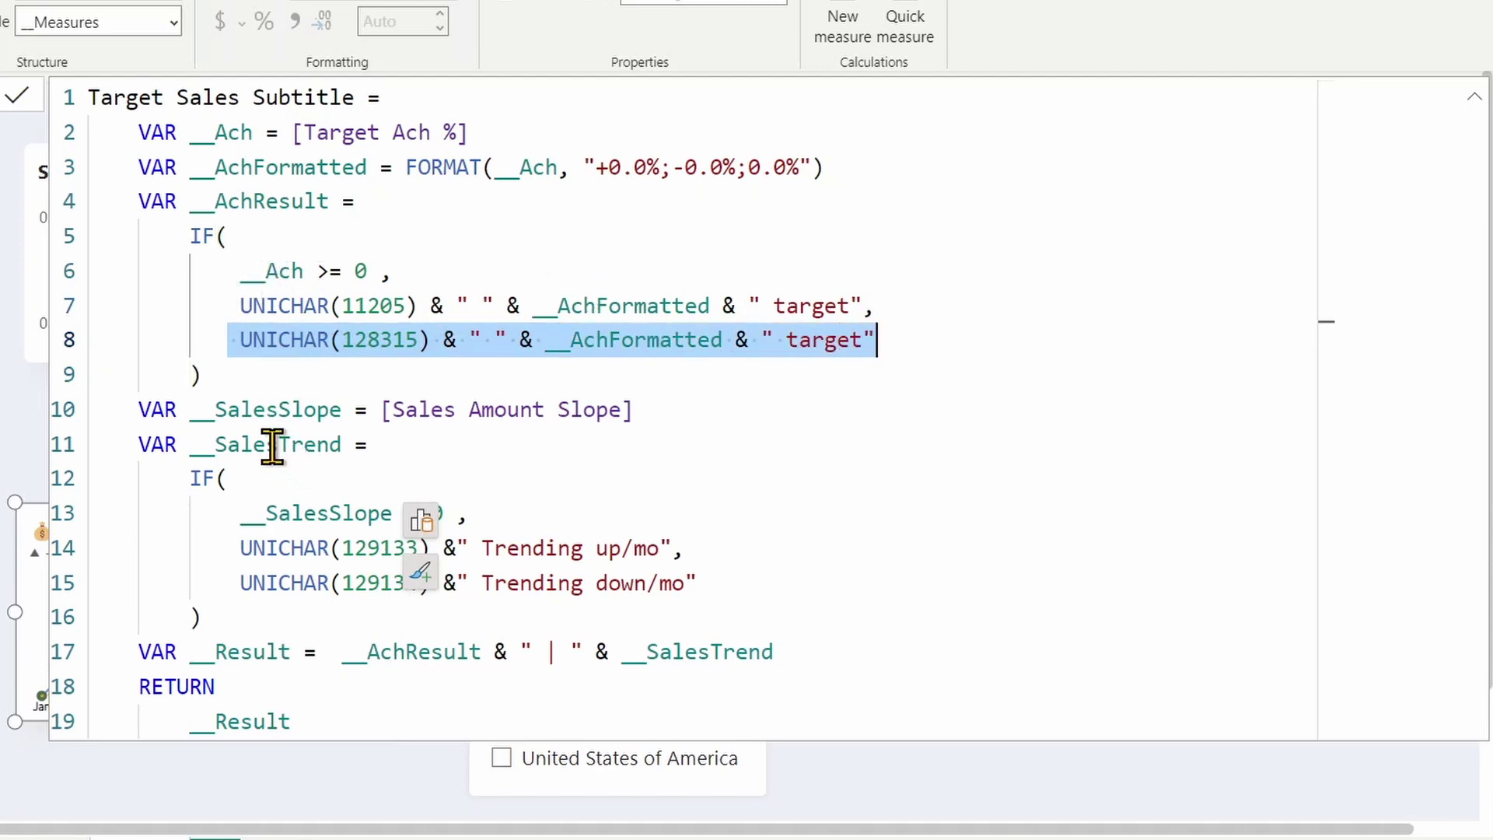
{"action": "left_click", "coordinate": [1476, 99]}
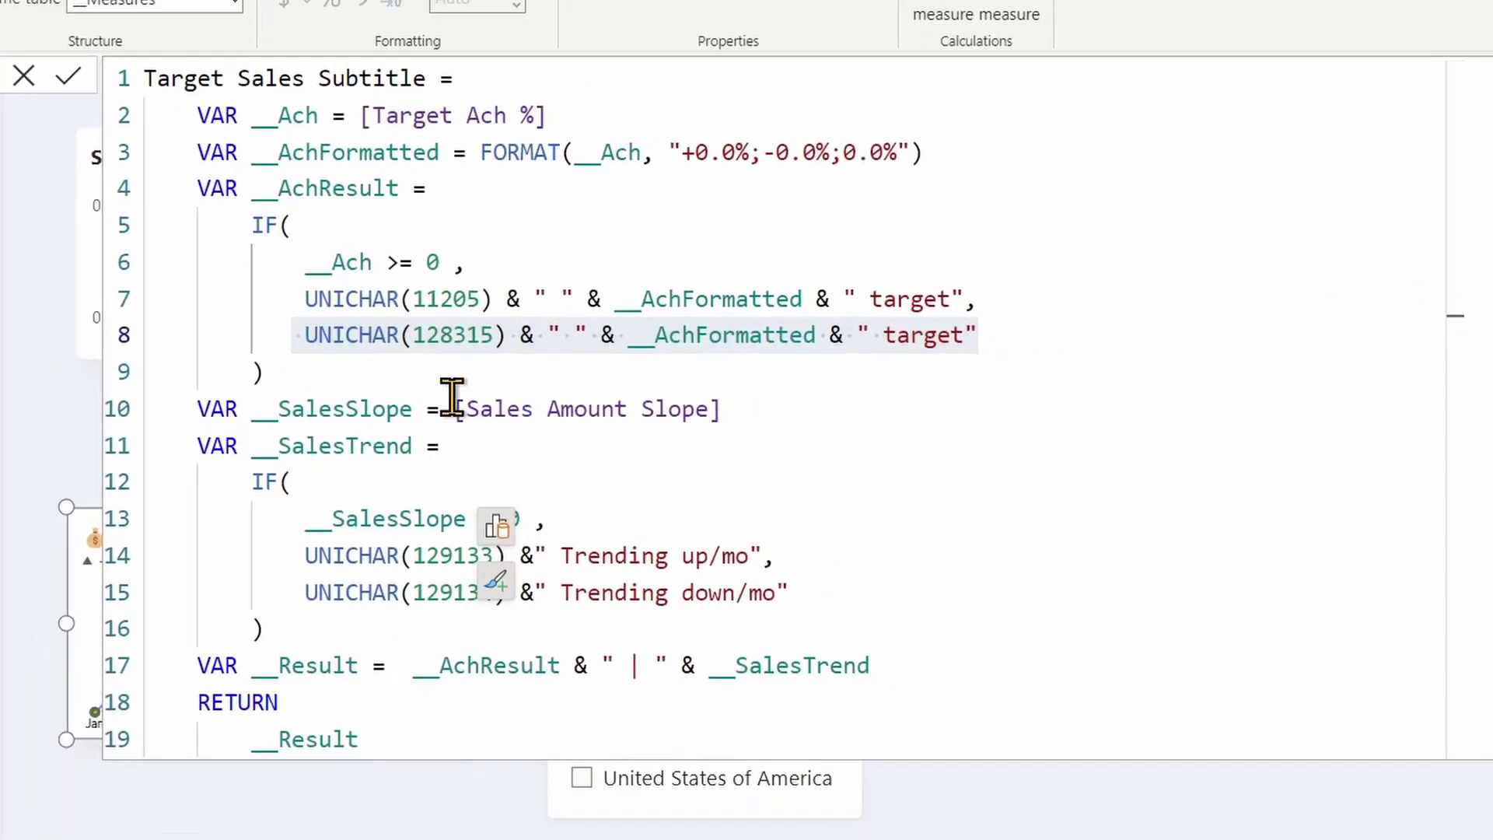
Step: Examine the __SalesSlope and __SalesTrend variables, including UNICHAR code 129133, and the __Result expression joining __AchResult and __SalesTrend
{"action": "left_click_drag", "start_coordinate": [554, 657], "coordinate": [413, 657]}
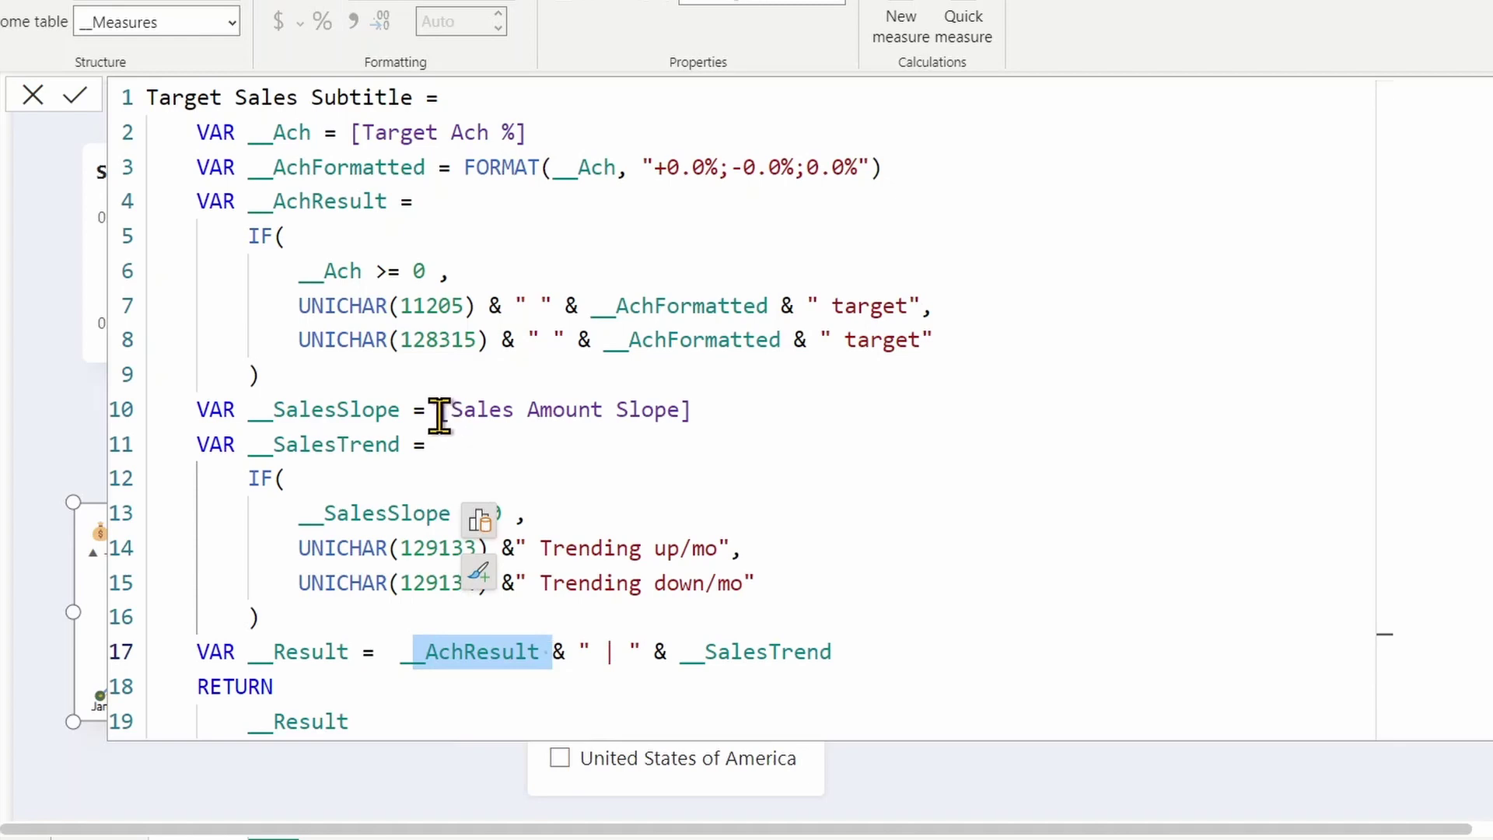
{"action": "left_click_drag", "start_coordinate": [437, 410], "coordinate": [731, 418]}
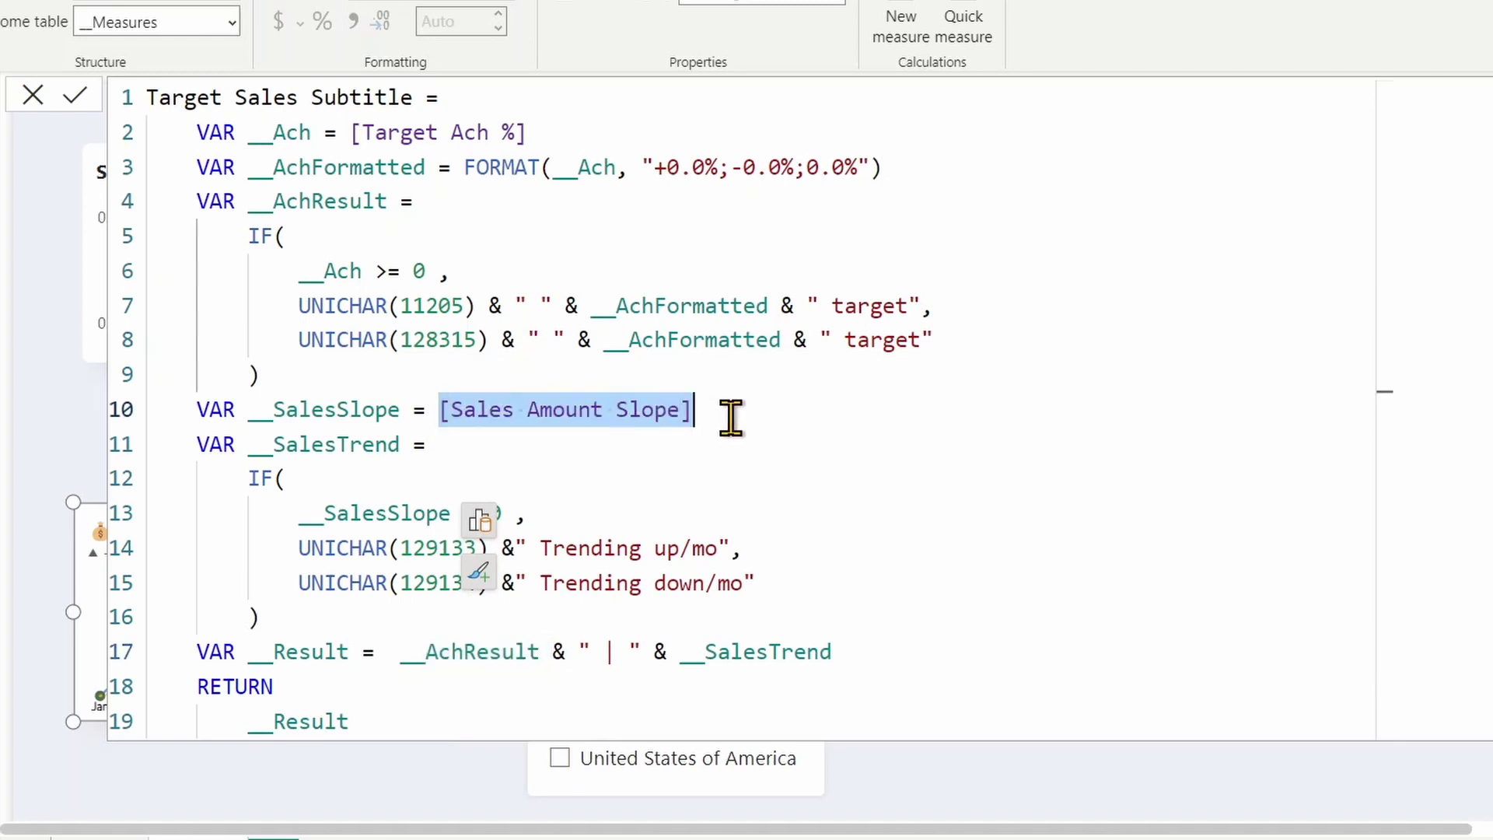
{"action": "left_click", "coordinate": [734, 419]}
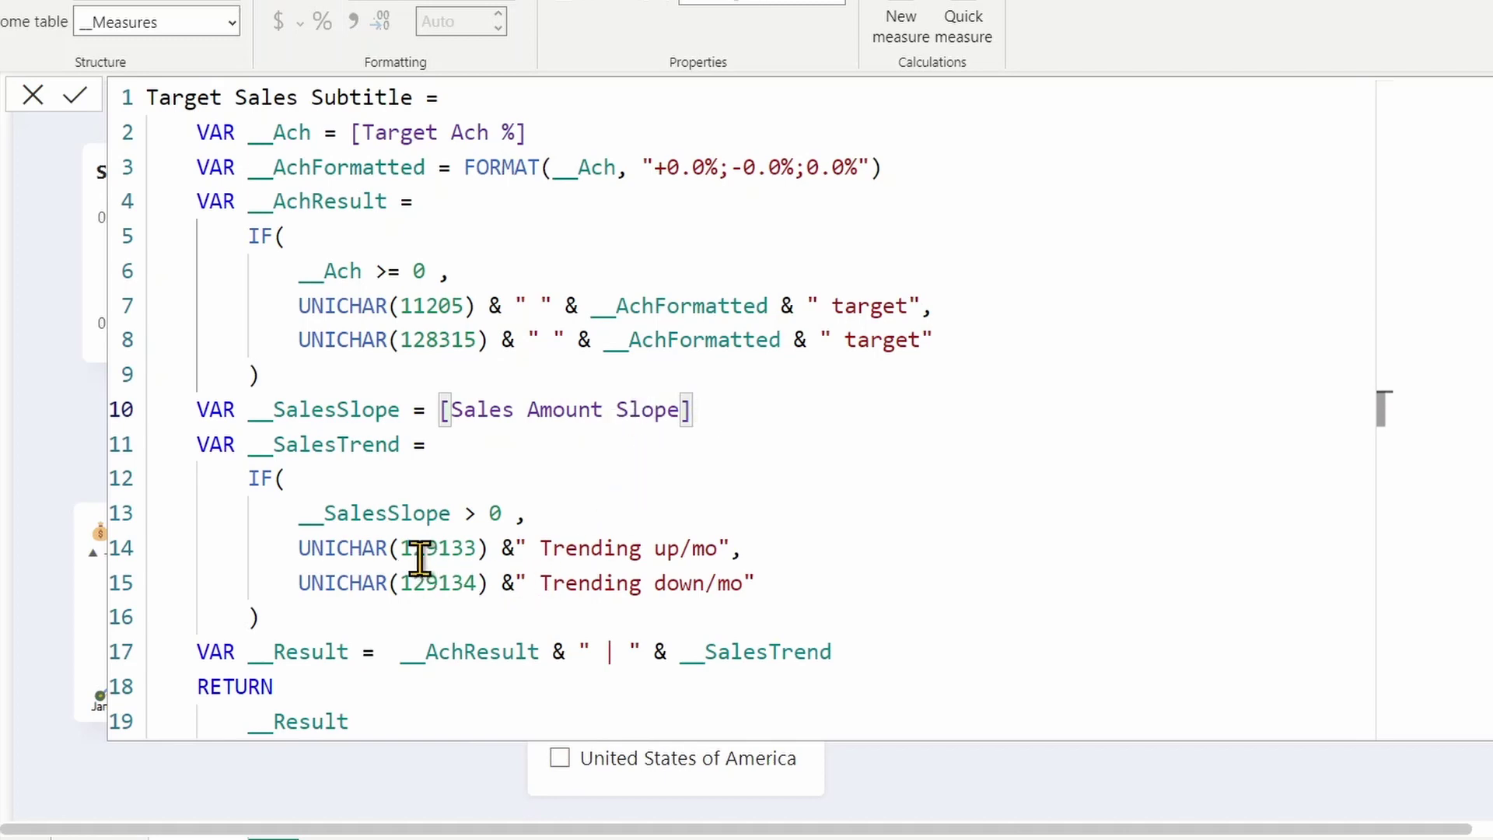
{"action": "left_click_drag", "start_coordinate": [401, 557], "coordinate": [479, 551]}
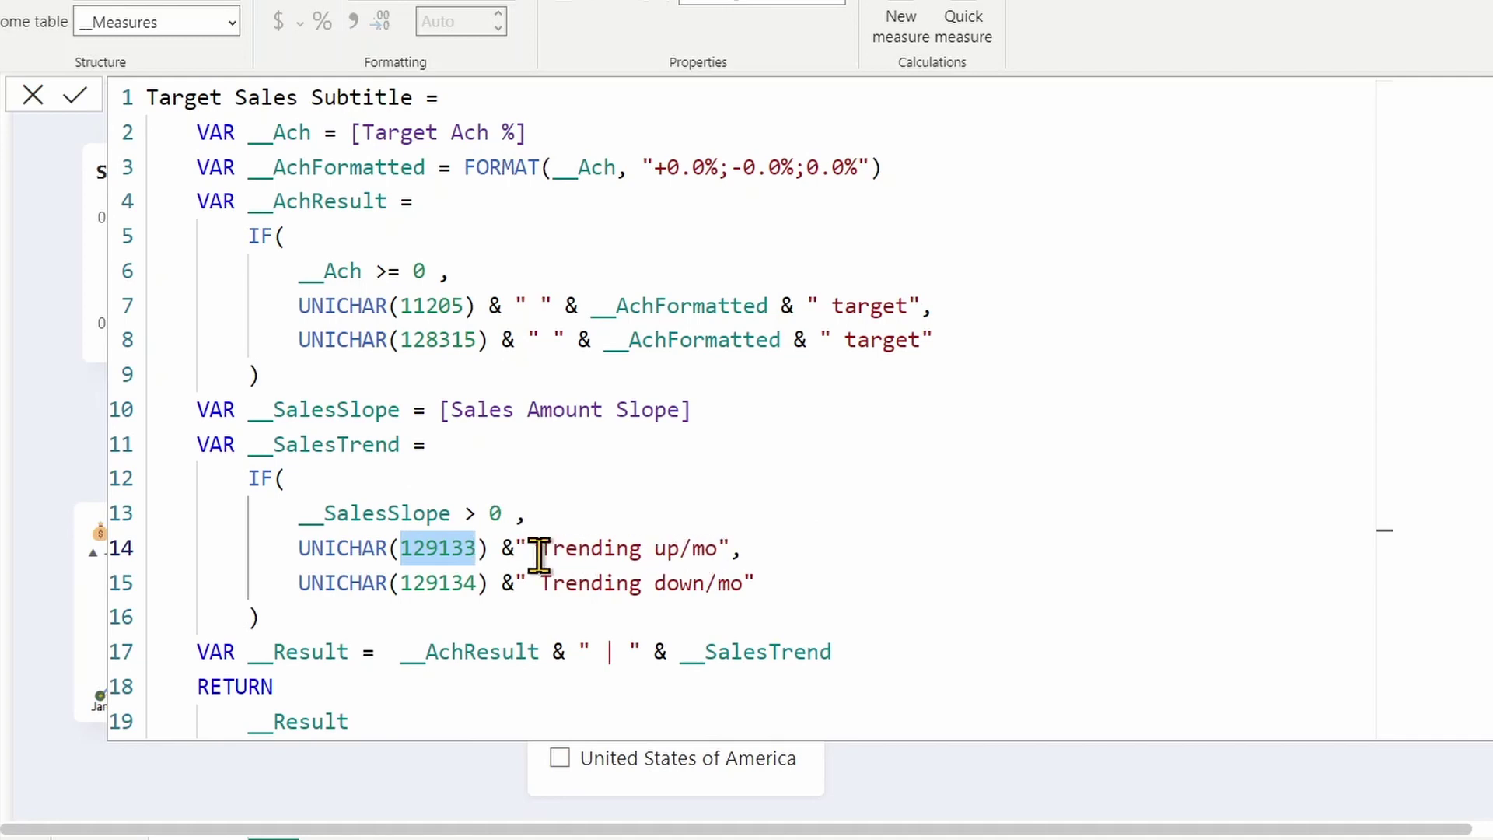
{"action": "left_click_drag", "start_coordinate": [287, 614], "coordinate": [224, 477]}
{"action": "left_click", "coordinate": [877, 656]}
{"action": "left_click", "coordinate": [413, 652], "text": "shift"}
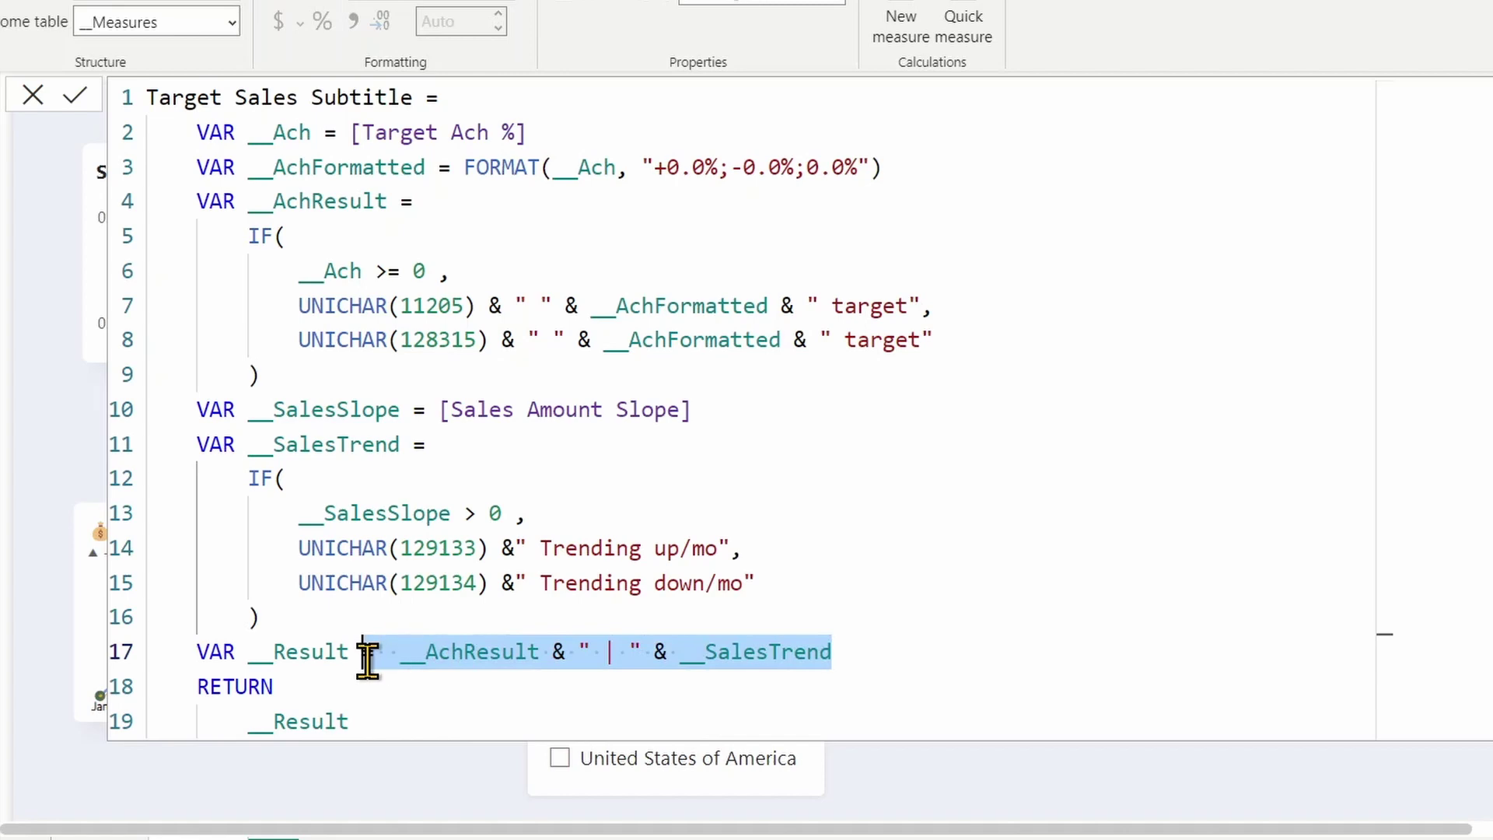
{"action": "left_click", "coordinate": [390, 653], "text": "shift"}
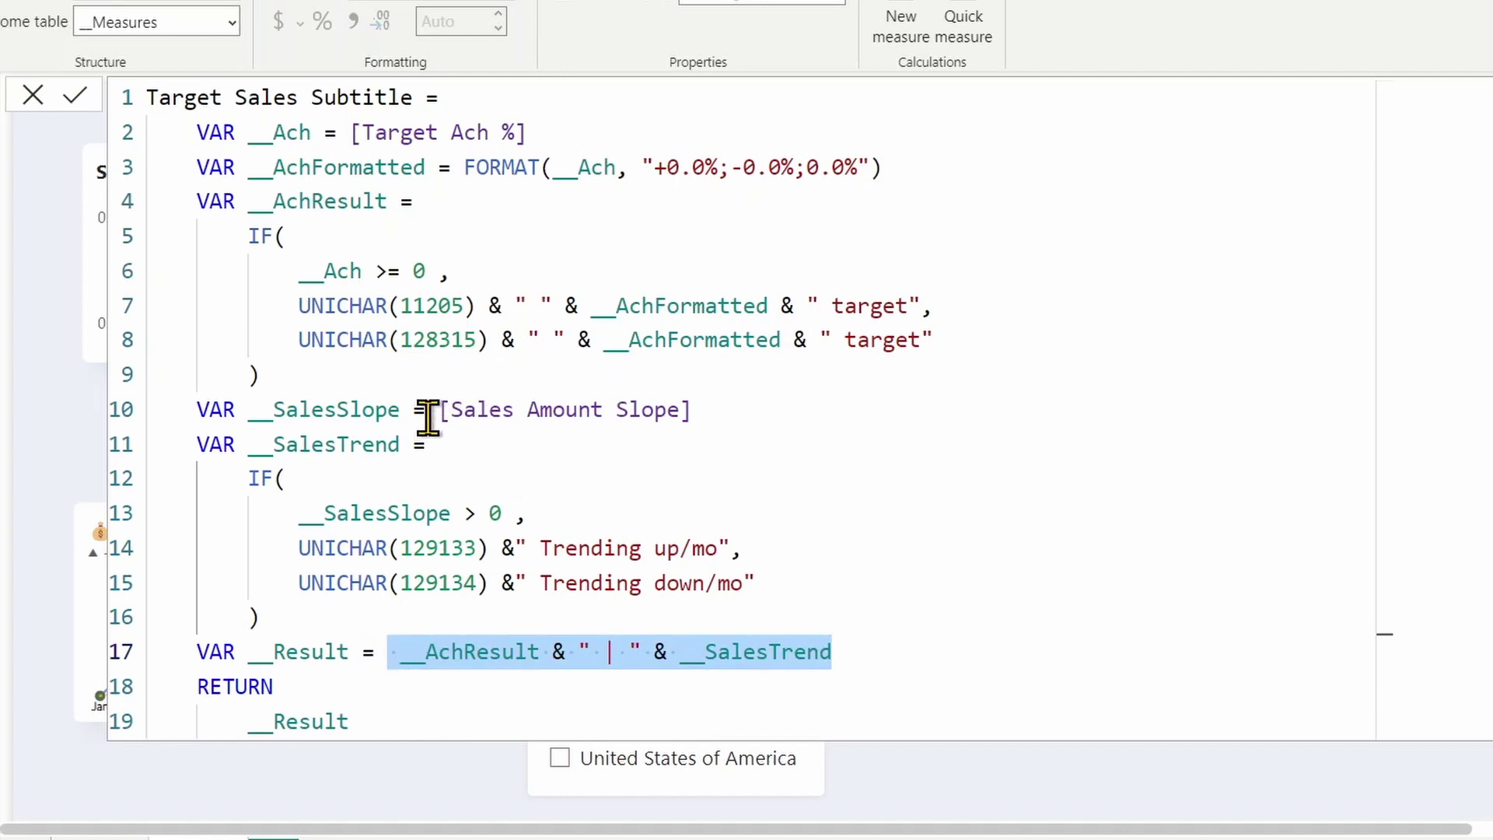
Step: Open the Sales Amount Slope measure's formula and examine its __MonthSales table, the LINESTX arguments and the [Slope1] column
{"action": "left_click_drag", "start_coordinate": [430, 413], "coordinate": [735, 415]}
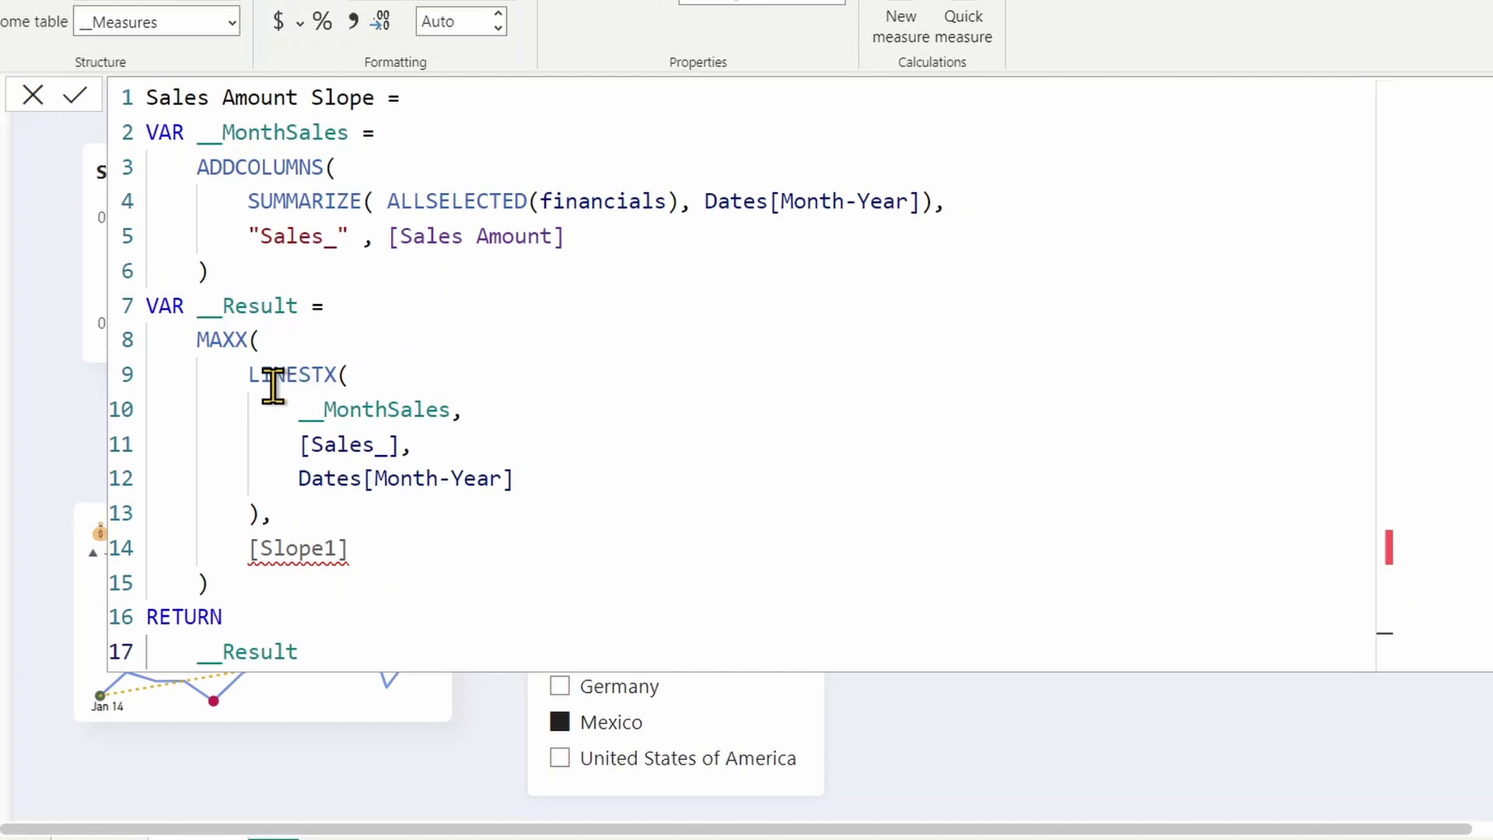
{"action": "left_click_drag", "start_coordinate": [247, 376], "coordinate": [337, 377]}
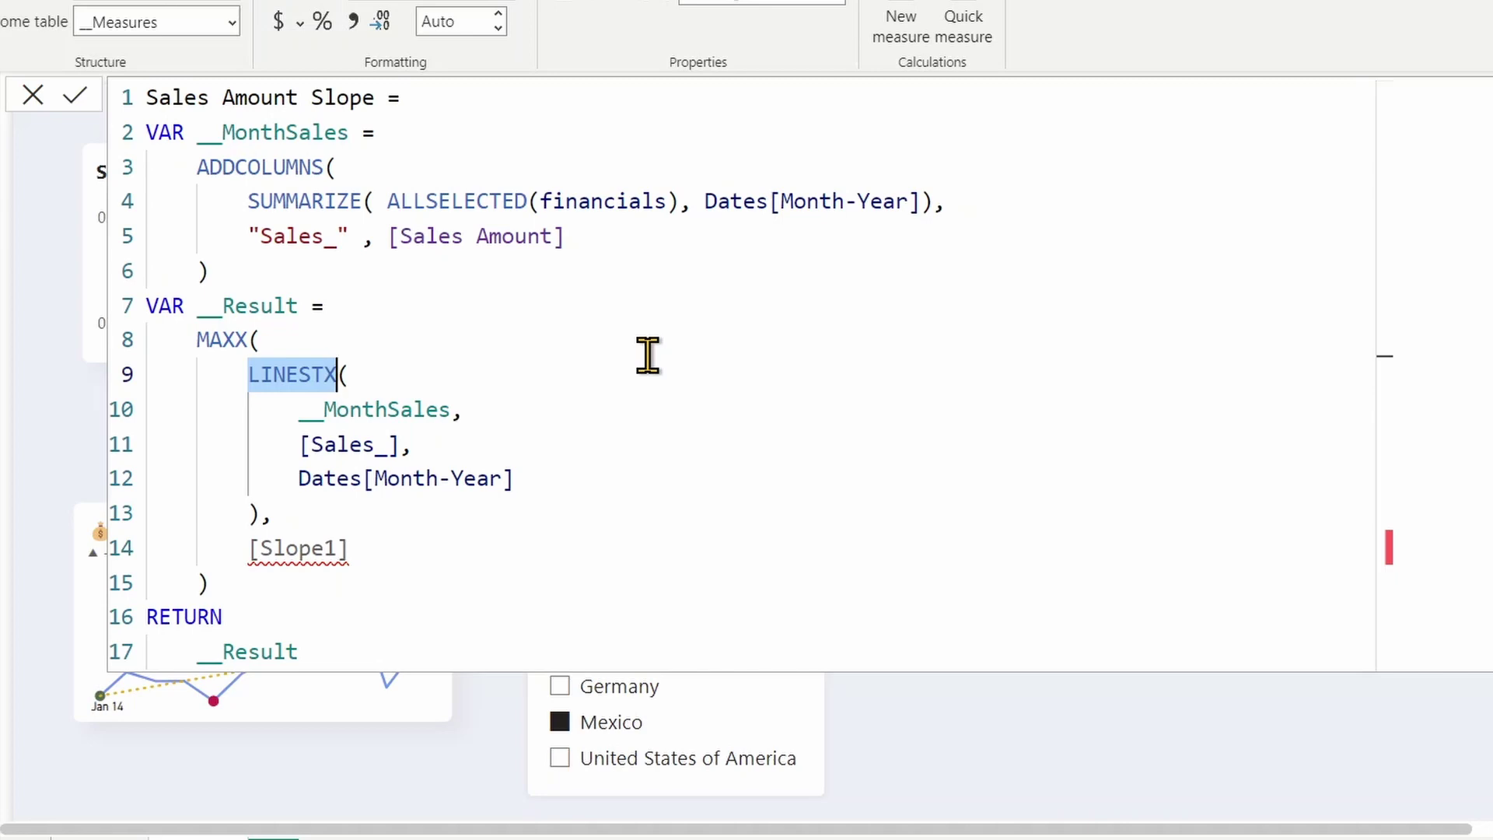
{"action": "left_click", "coordinate": [254, 548]}
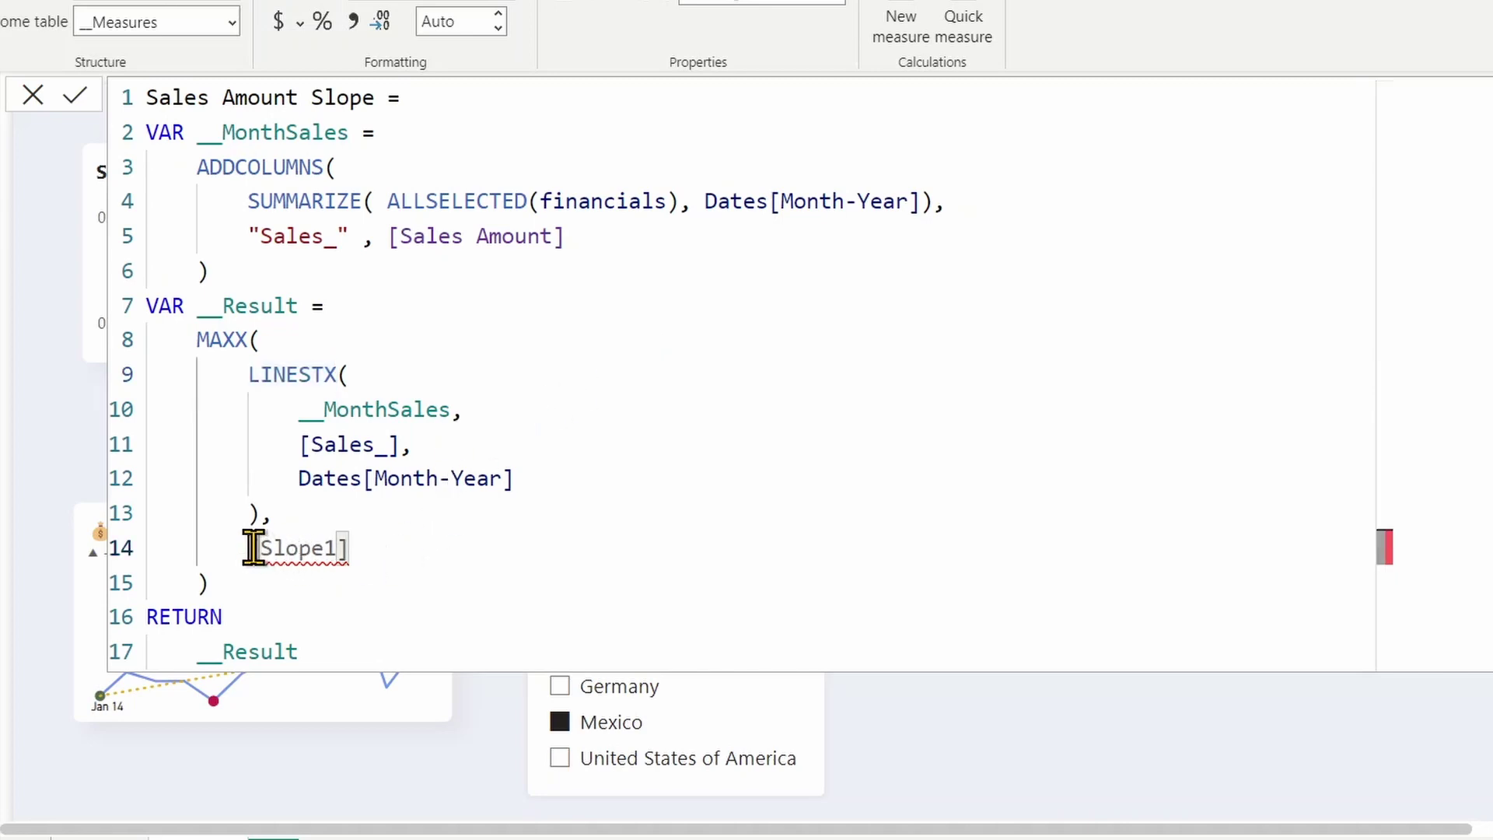
{"action": "left_click_drag", "start_coordinate": [253, 548], "coordinate": [376, 545]}
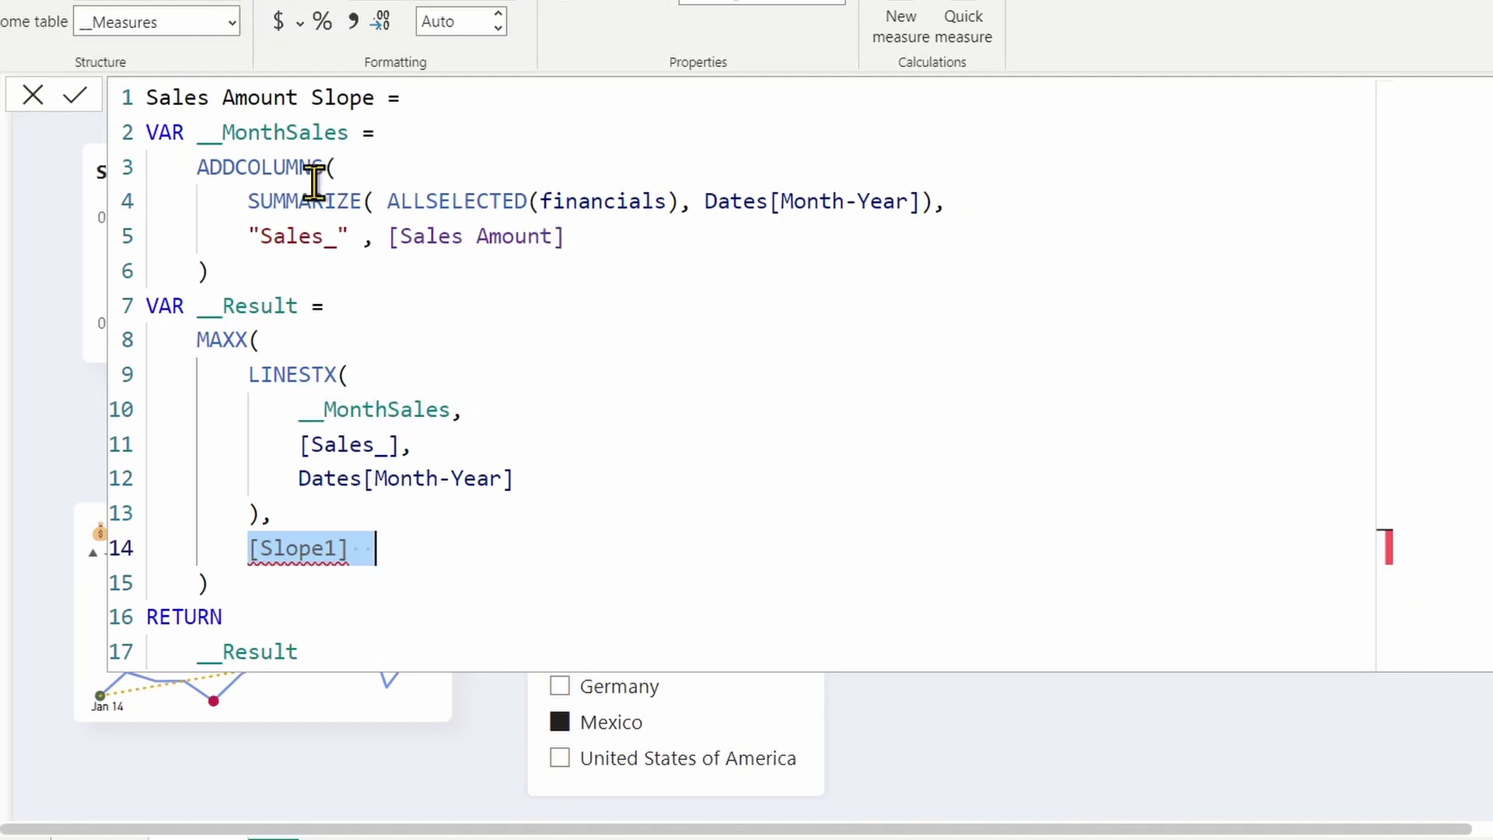
{"action": "left_click", "coordinate": [249, 133]}
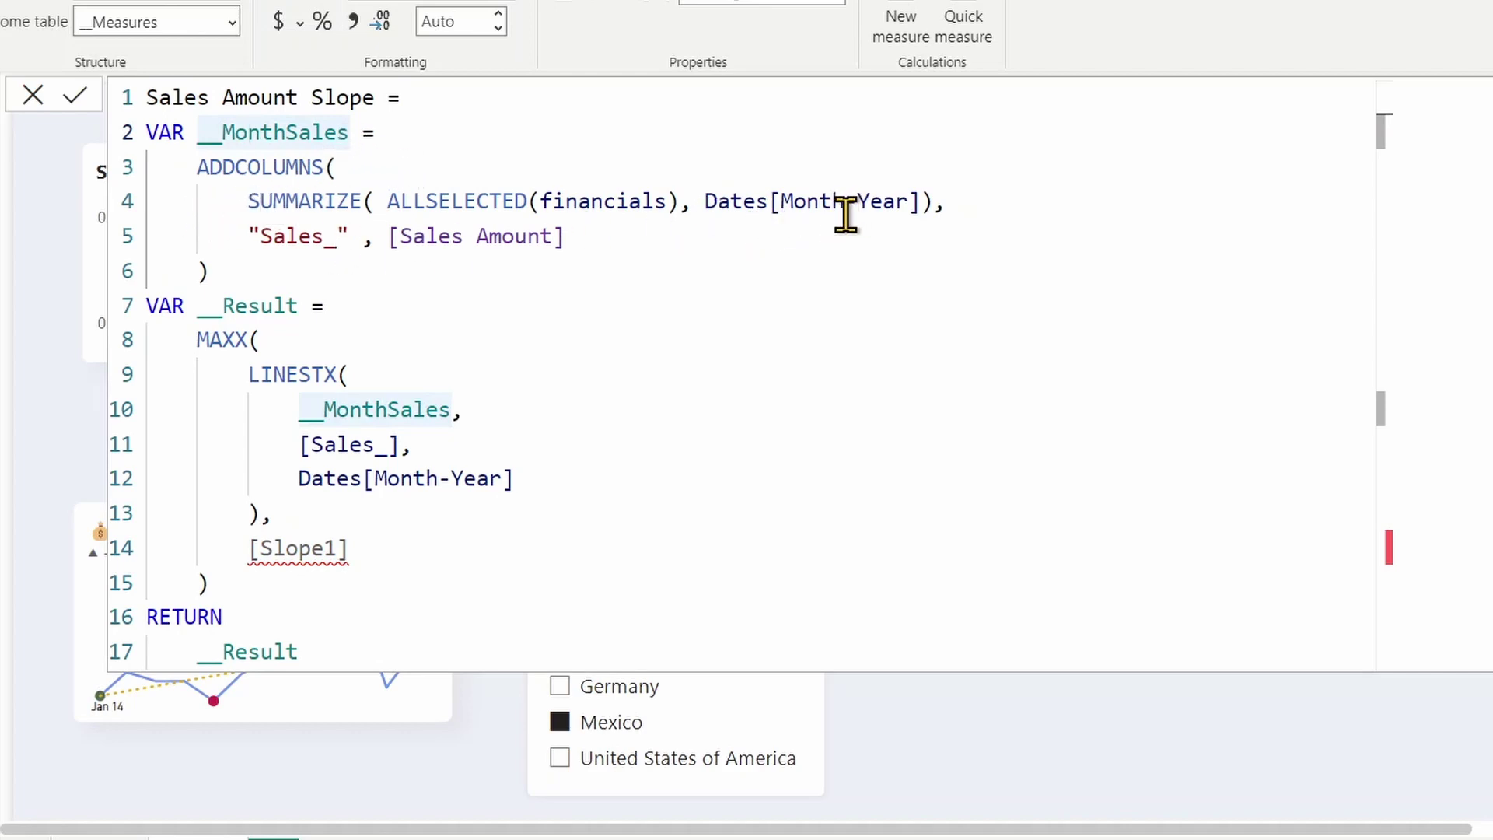
{"action": "left_click", "coordinate": [473, 410]}
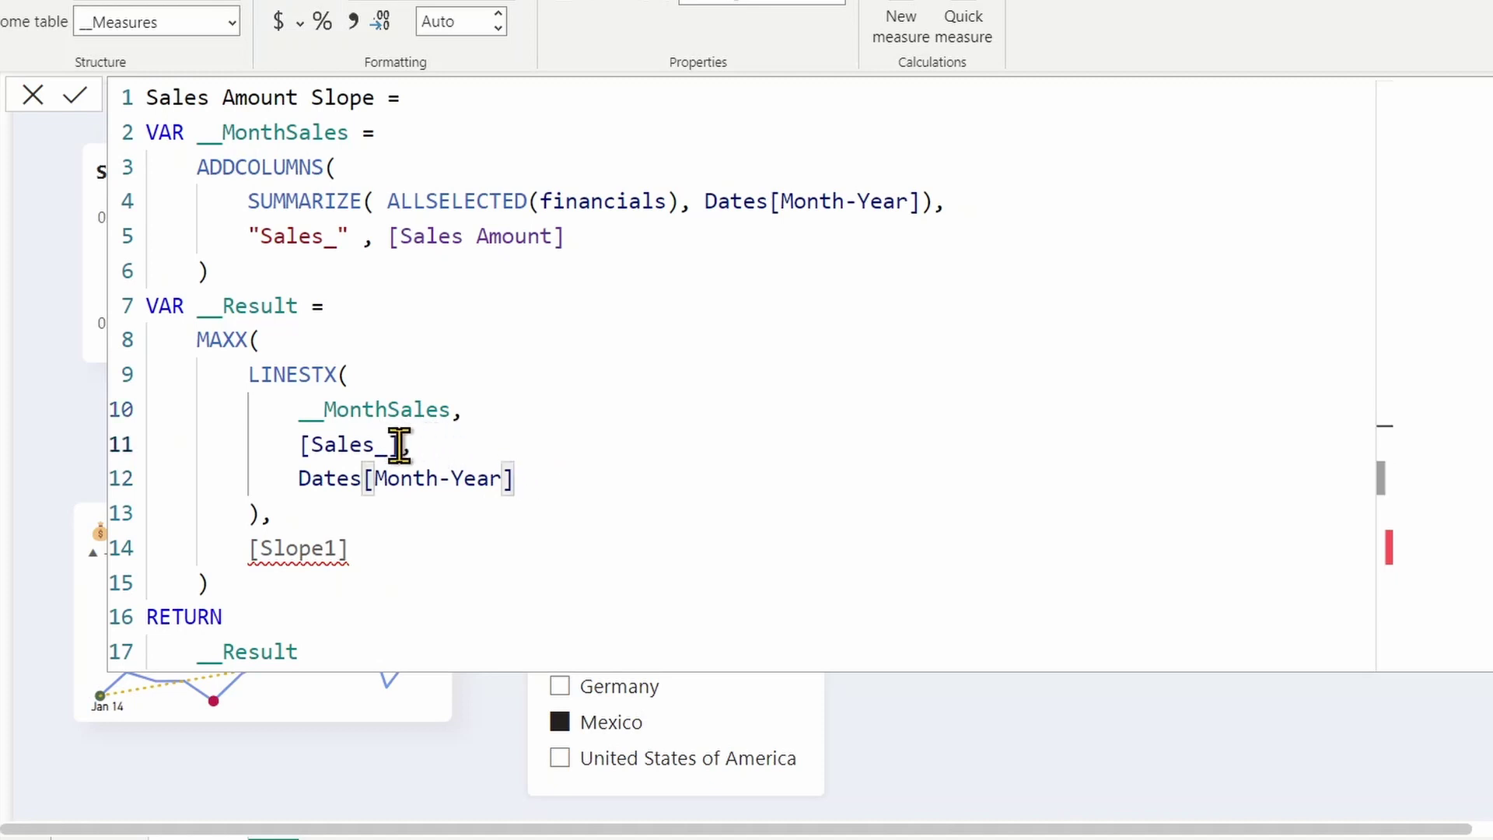
{"action": "left_click_drag", "start_coordinate": [400, 444], "coordinate": [319, 445]}
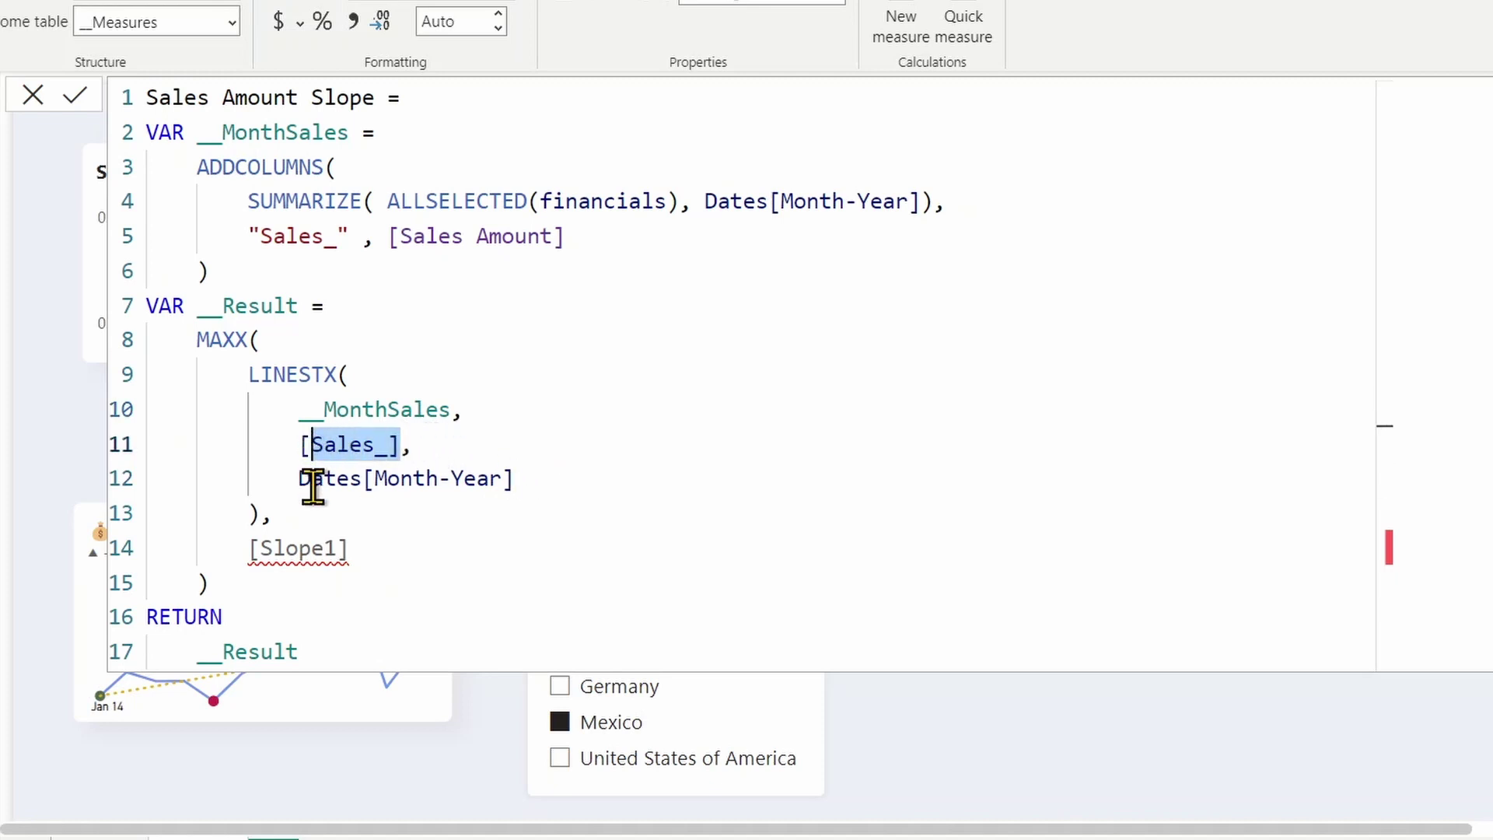
{"action": "left_click", "coordinate": [305, 486]}
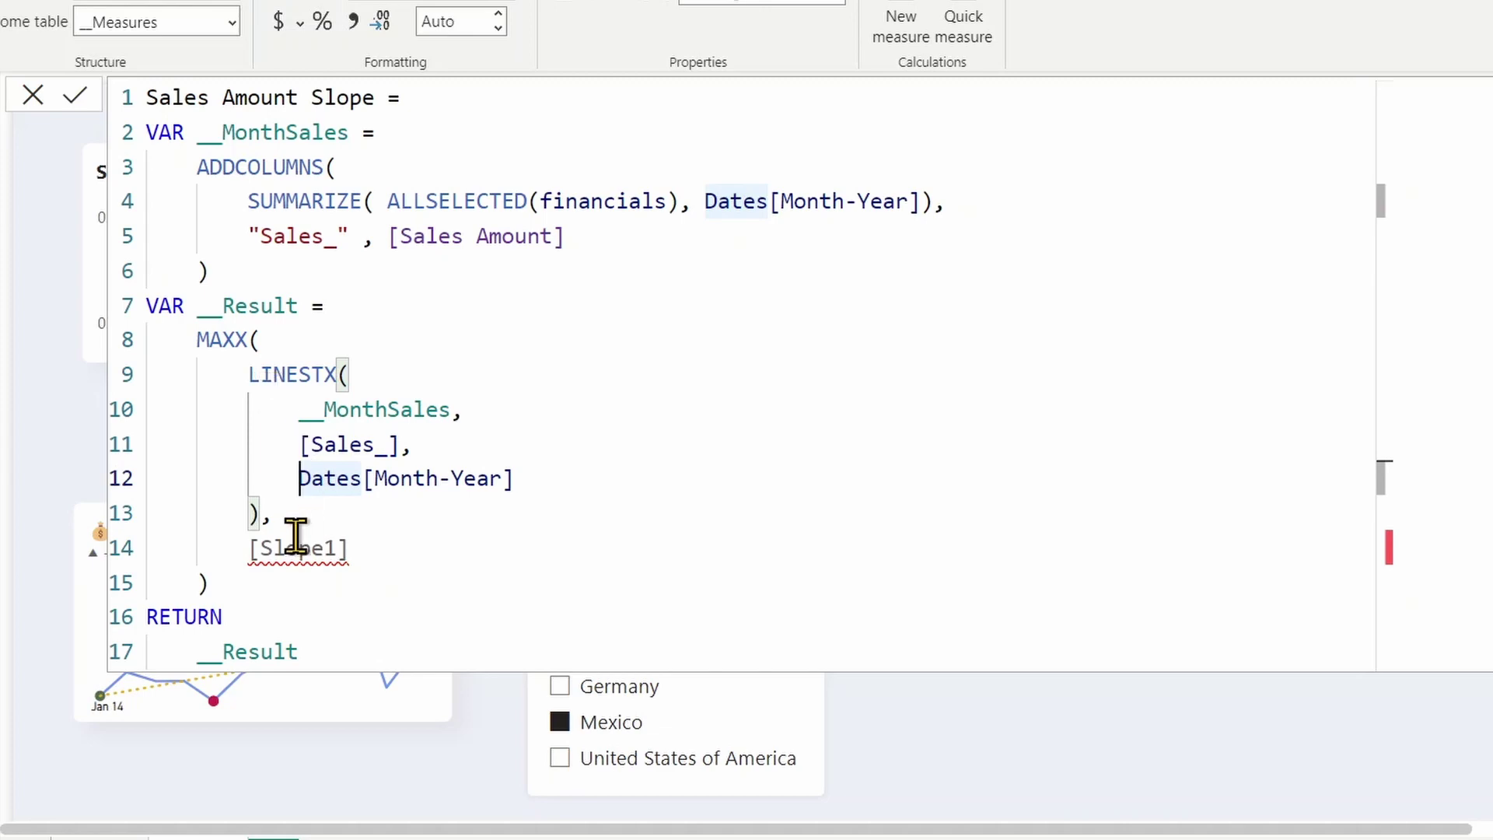
{"action": "mouse_move", "coordinate": [287, 551]}
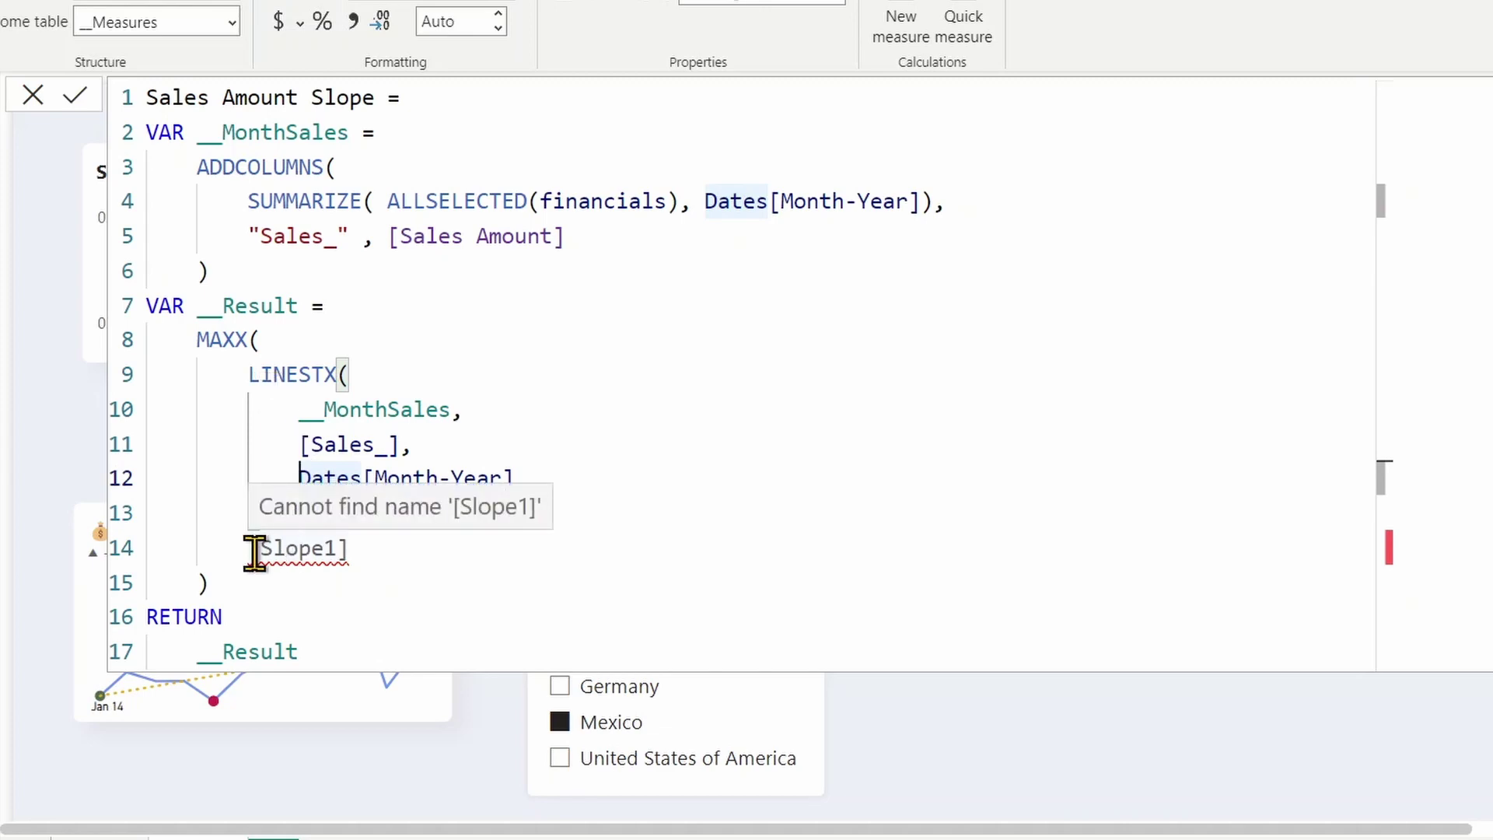
{"action": "left_click_drag", "start_coordinate": [255, 552], "coordinate": [373, 553]}
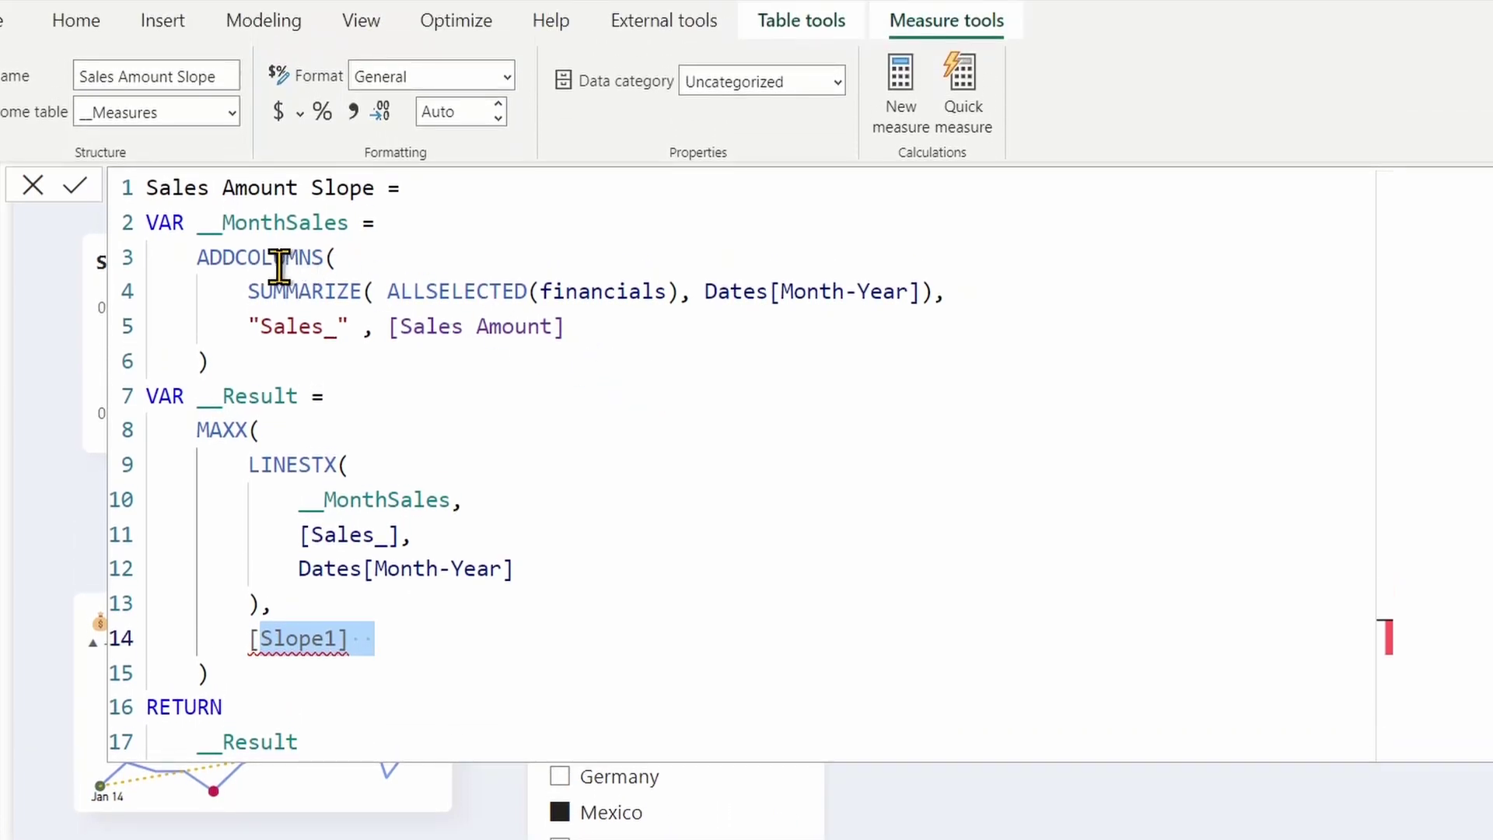
Step: Copy the Sales Amount Slope formula from its first VAR to __Result into an empty query in DAX Studio
{"action": "left_click_drag", "start_coordinate": [310, 735], "coordinate": [156, 230]}
{"action": "key", "text": "ctrl+c"}
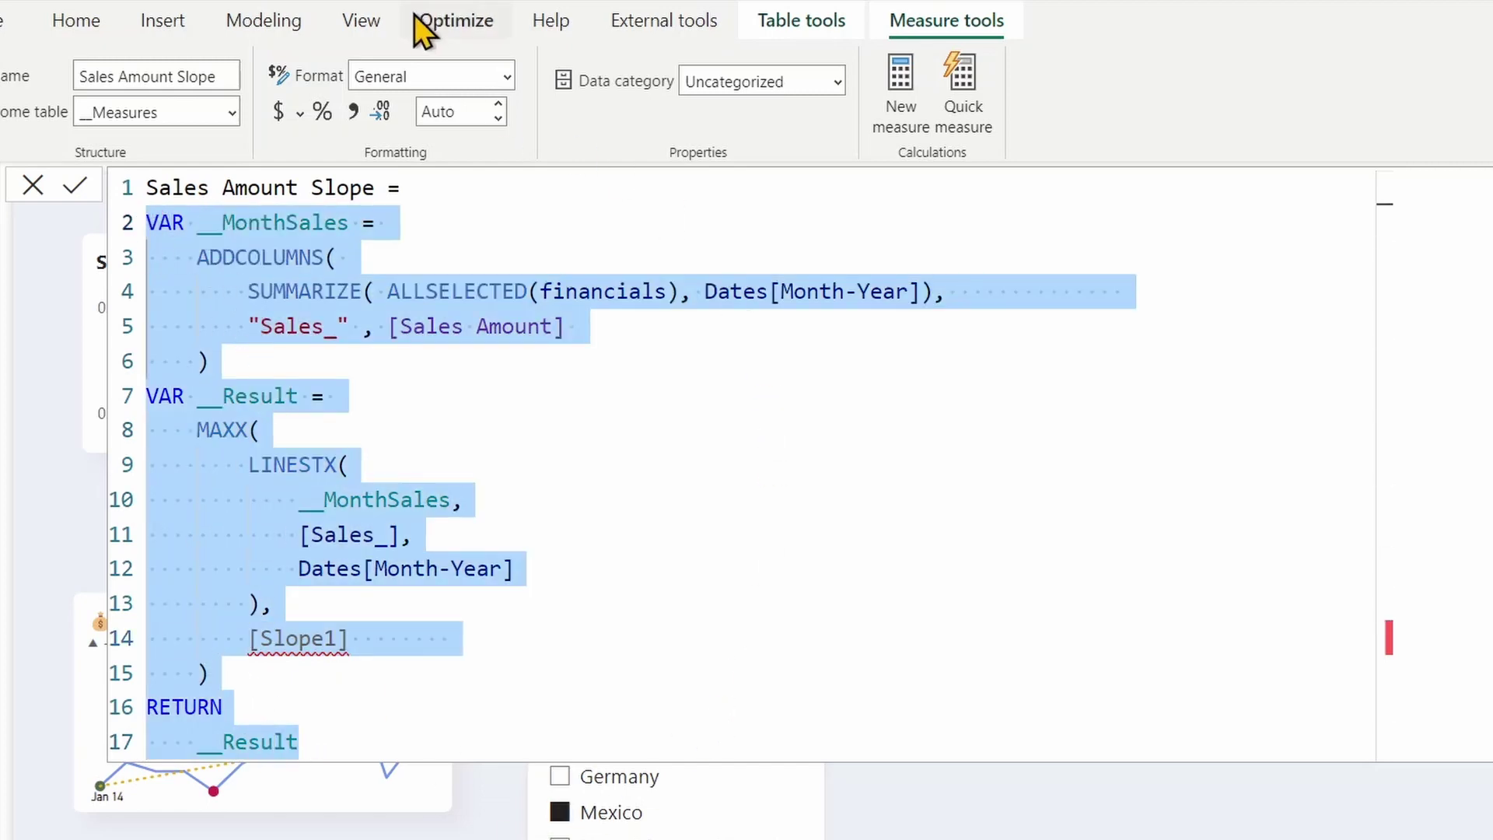
{"action": "left_click", "coordinate": [662, 28]}
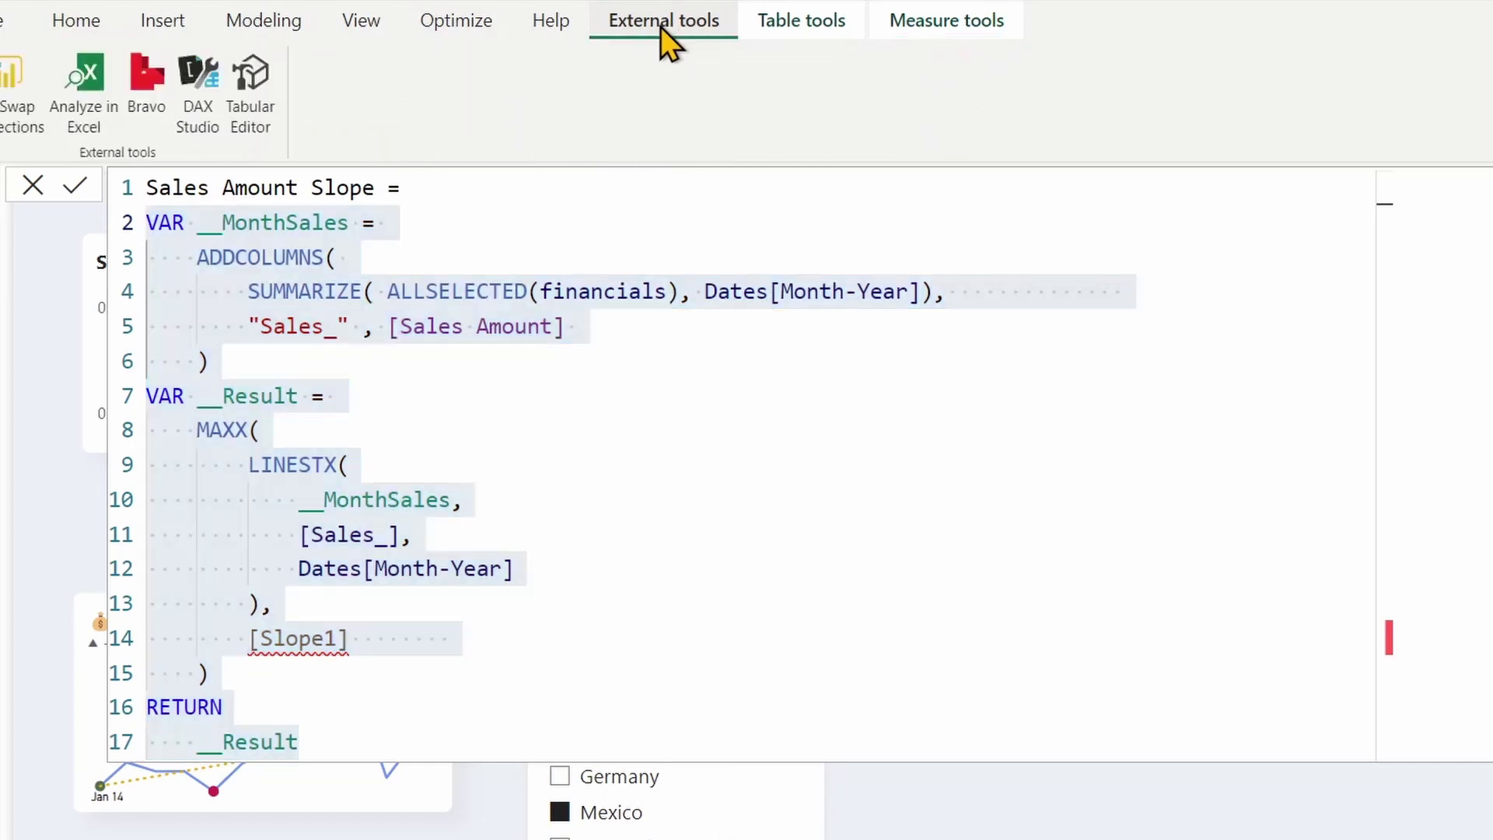
{"action": "left_click", "coordinate": [198, 116]}
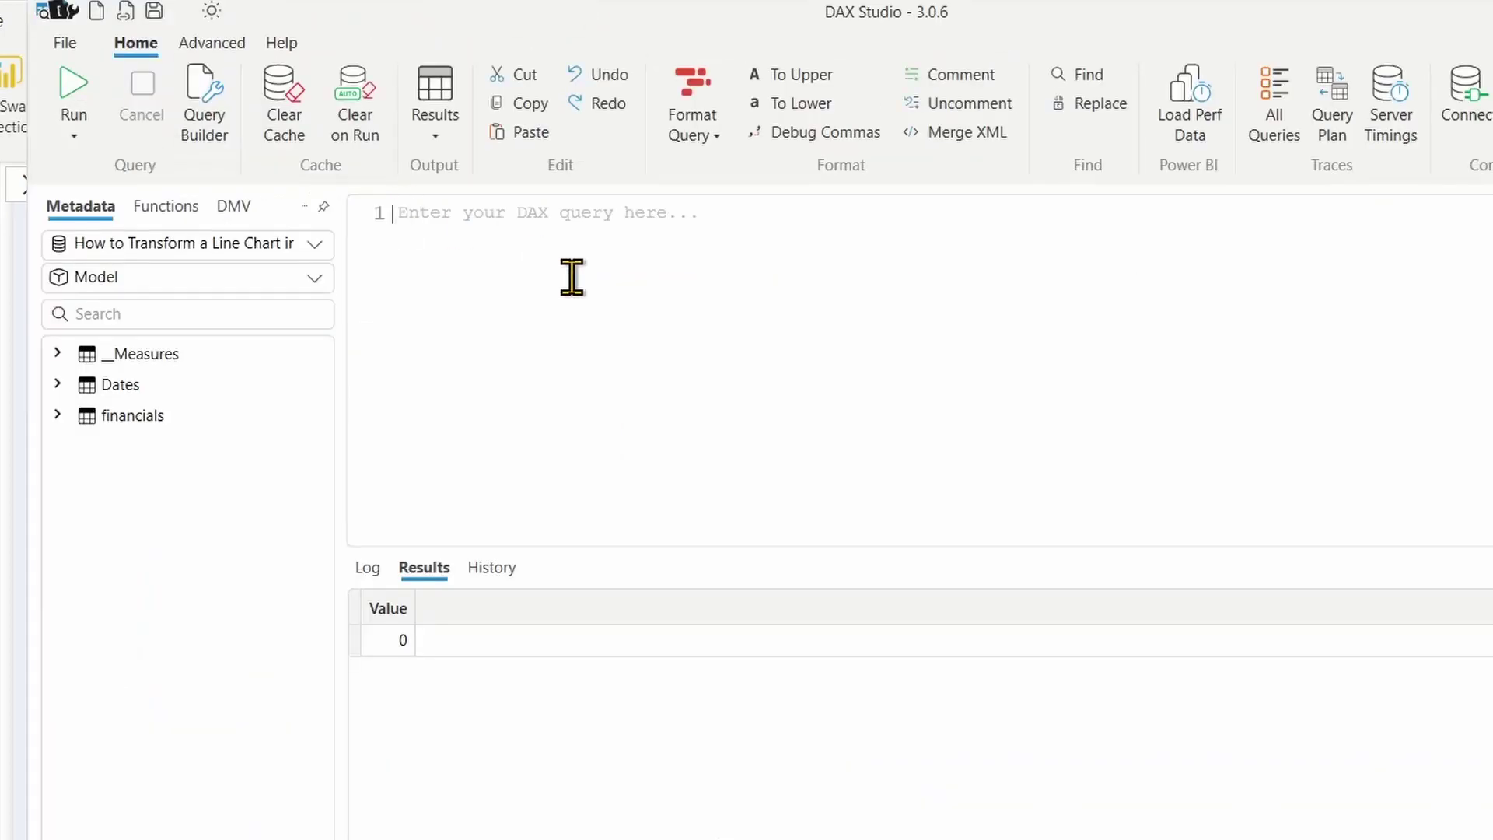
{"action": "key", "text": "ctrl+v"}
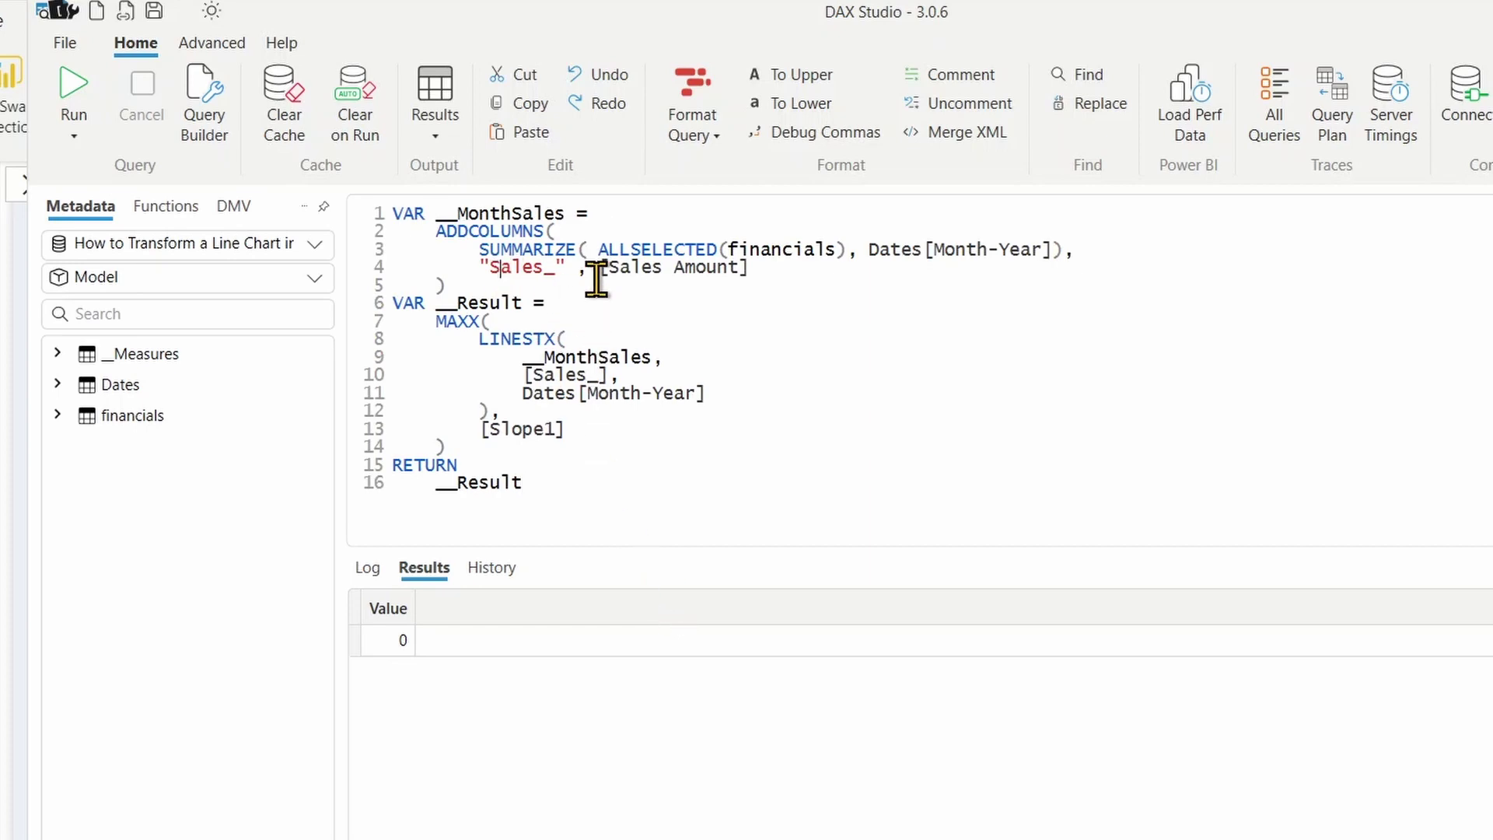
Step: Add EVALUATE on a new first line above the pasted __MonthSales variable
{"action": "left_click", "coordinate": [677, 344]}
{"action": "key", "text": "Return"}
{"action": "key", "text": "Up"}
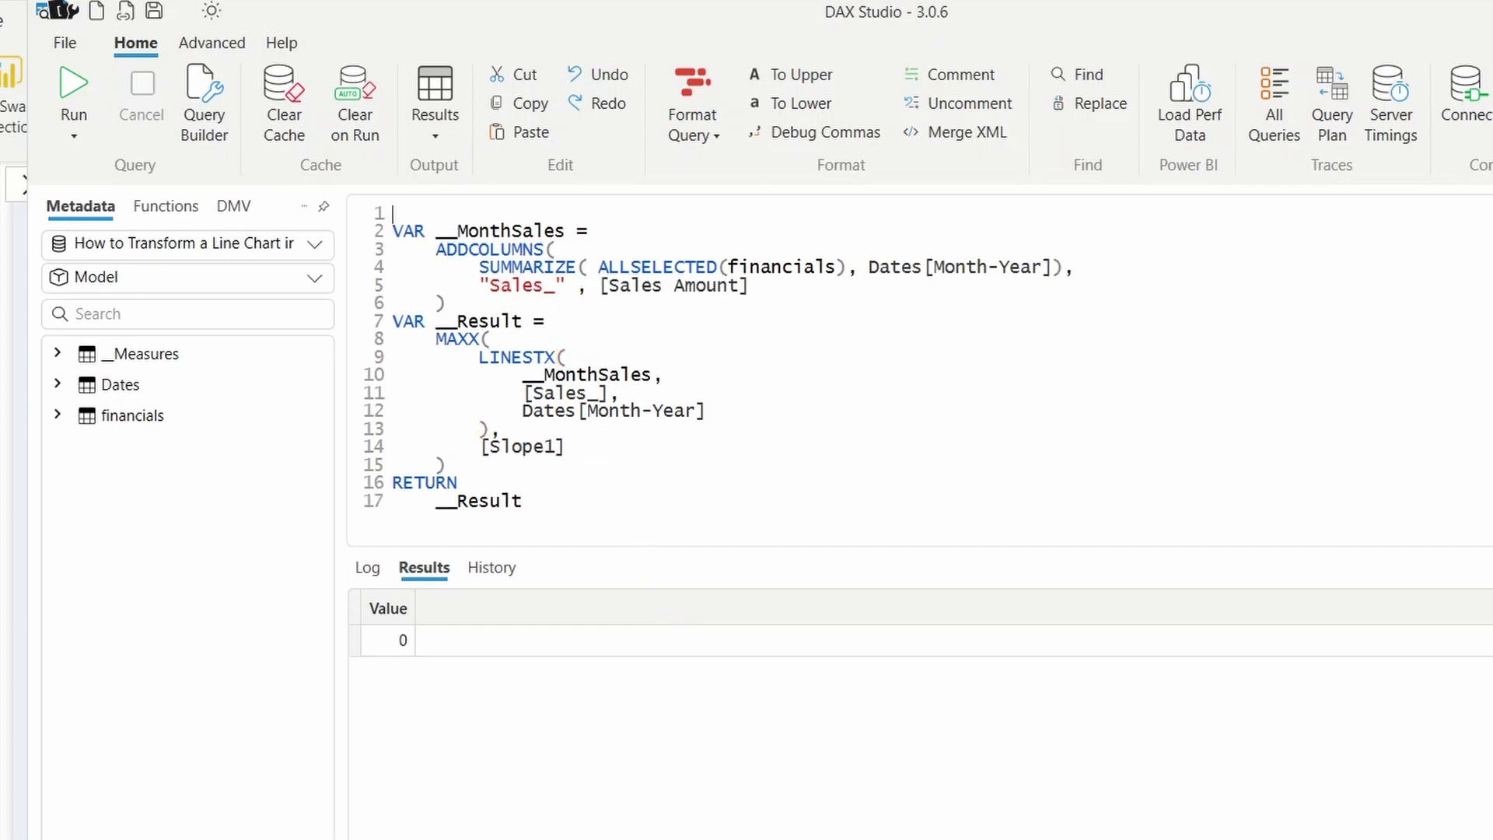
{"action": "type", "text": "Eva"}
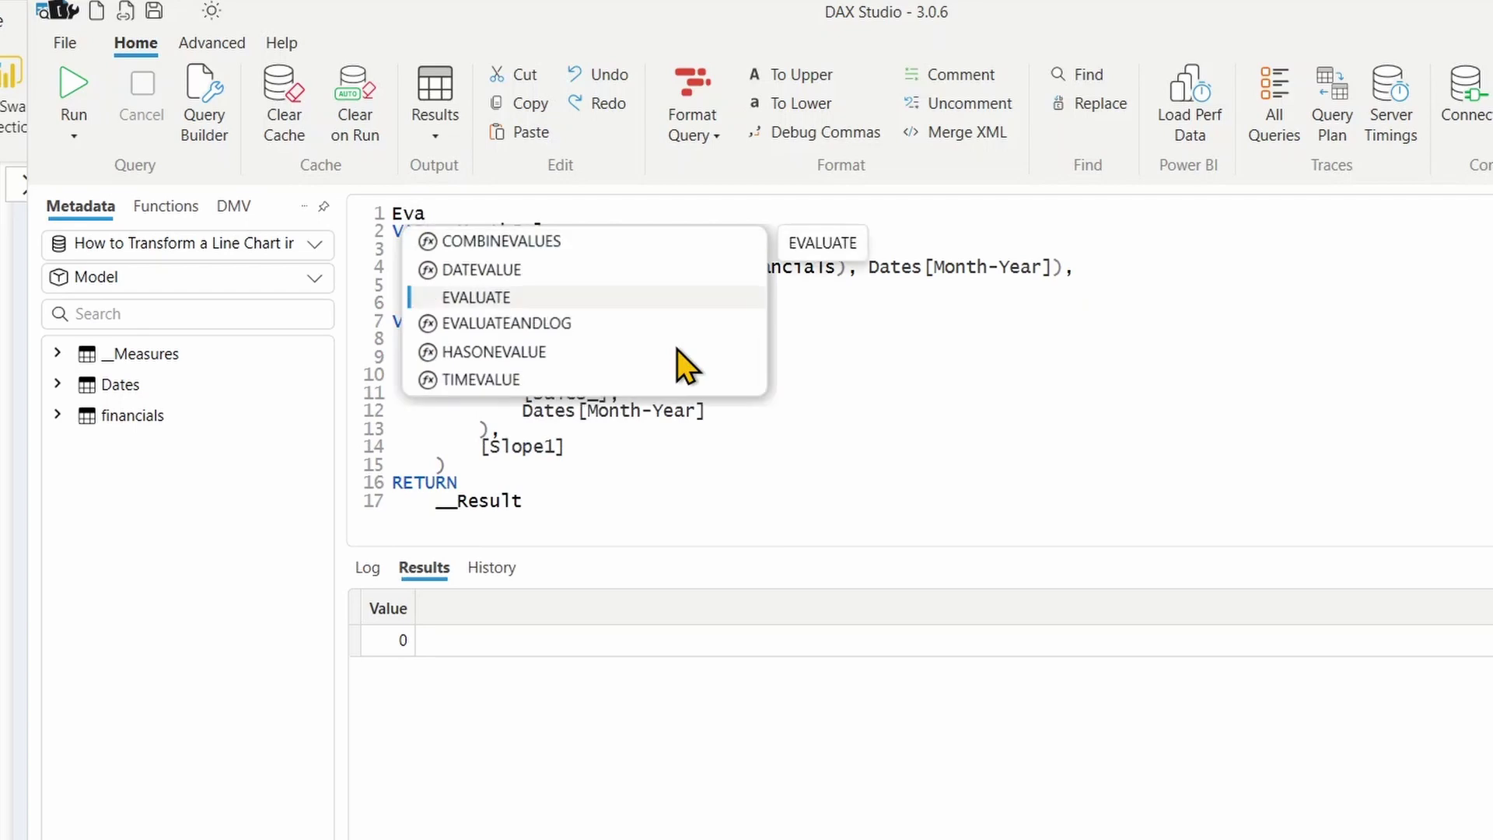
{"action": "key", "text": "Tab"}
Step: Remove the MAXX wrapper and its [Slope1] argument so that __Result holds only the LINESTX call
{"action": "left_click", "coordinate": [492, 321]}
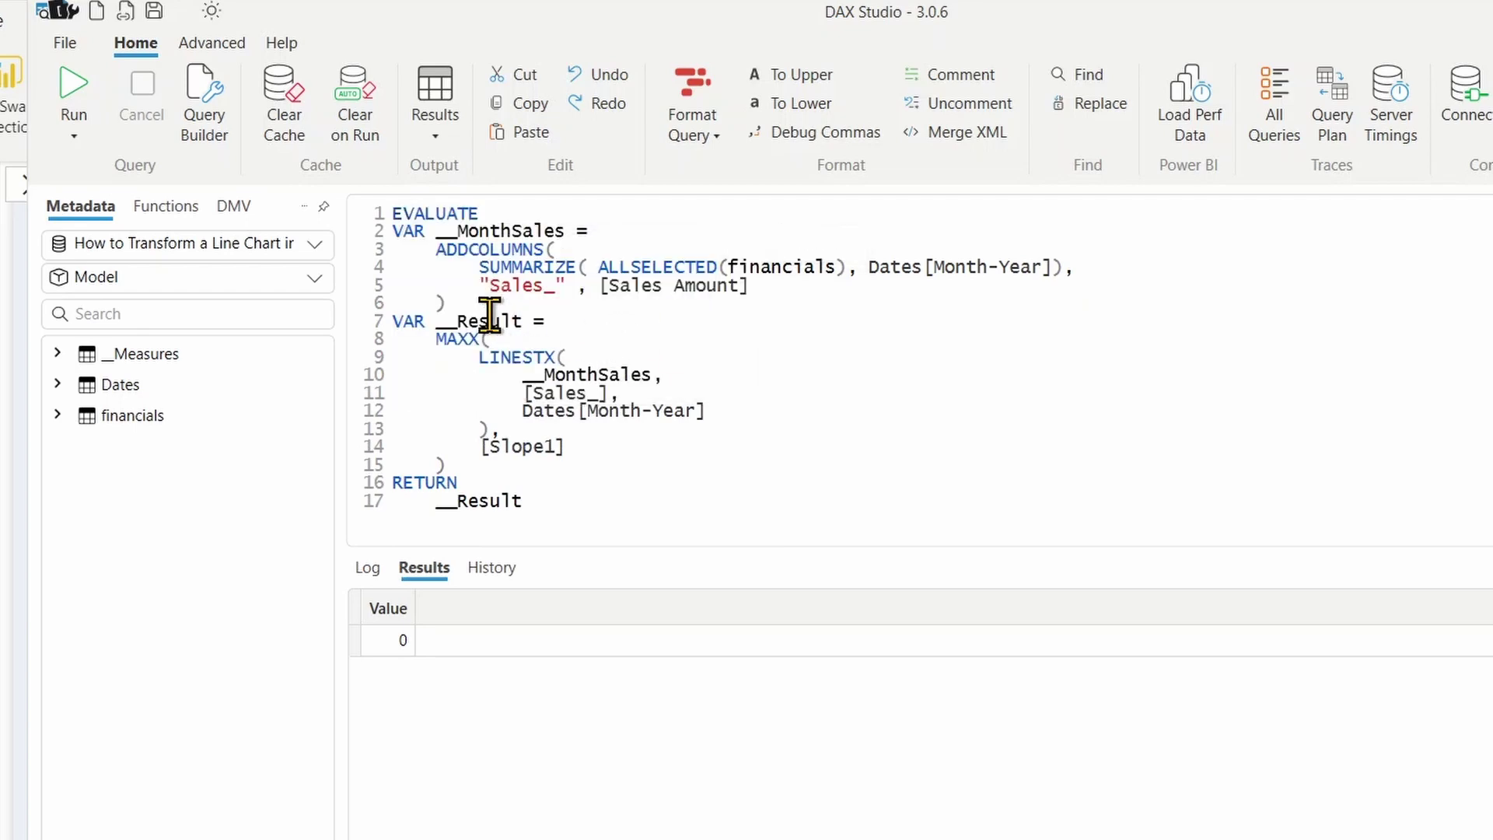
{"action": "left_click_drag", "start_coordinate": [492, 339], "coordinate": [379, 336]}
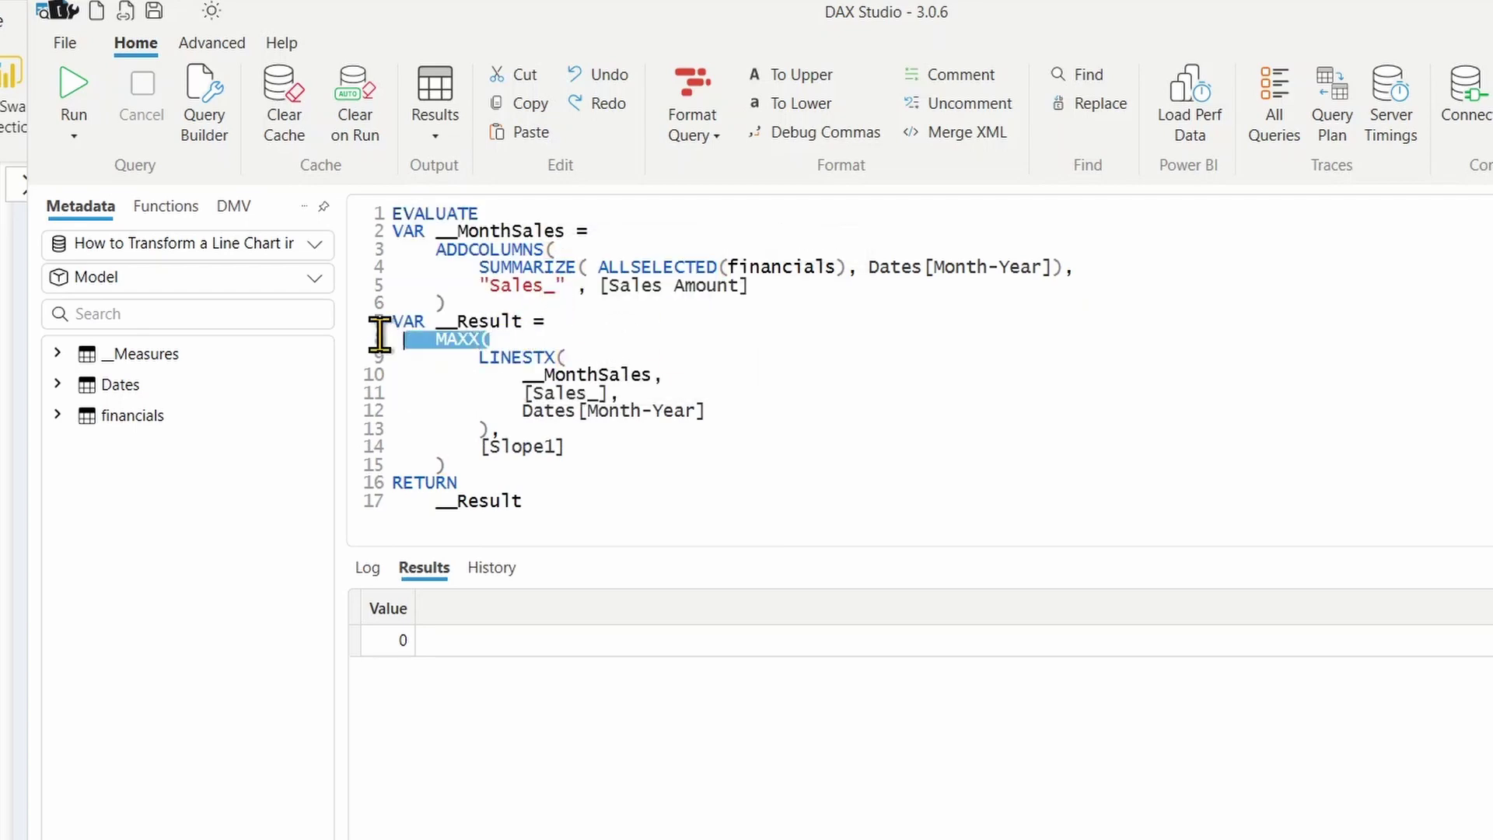
{"action": "key", "text": "Delete"}
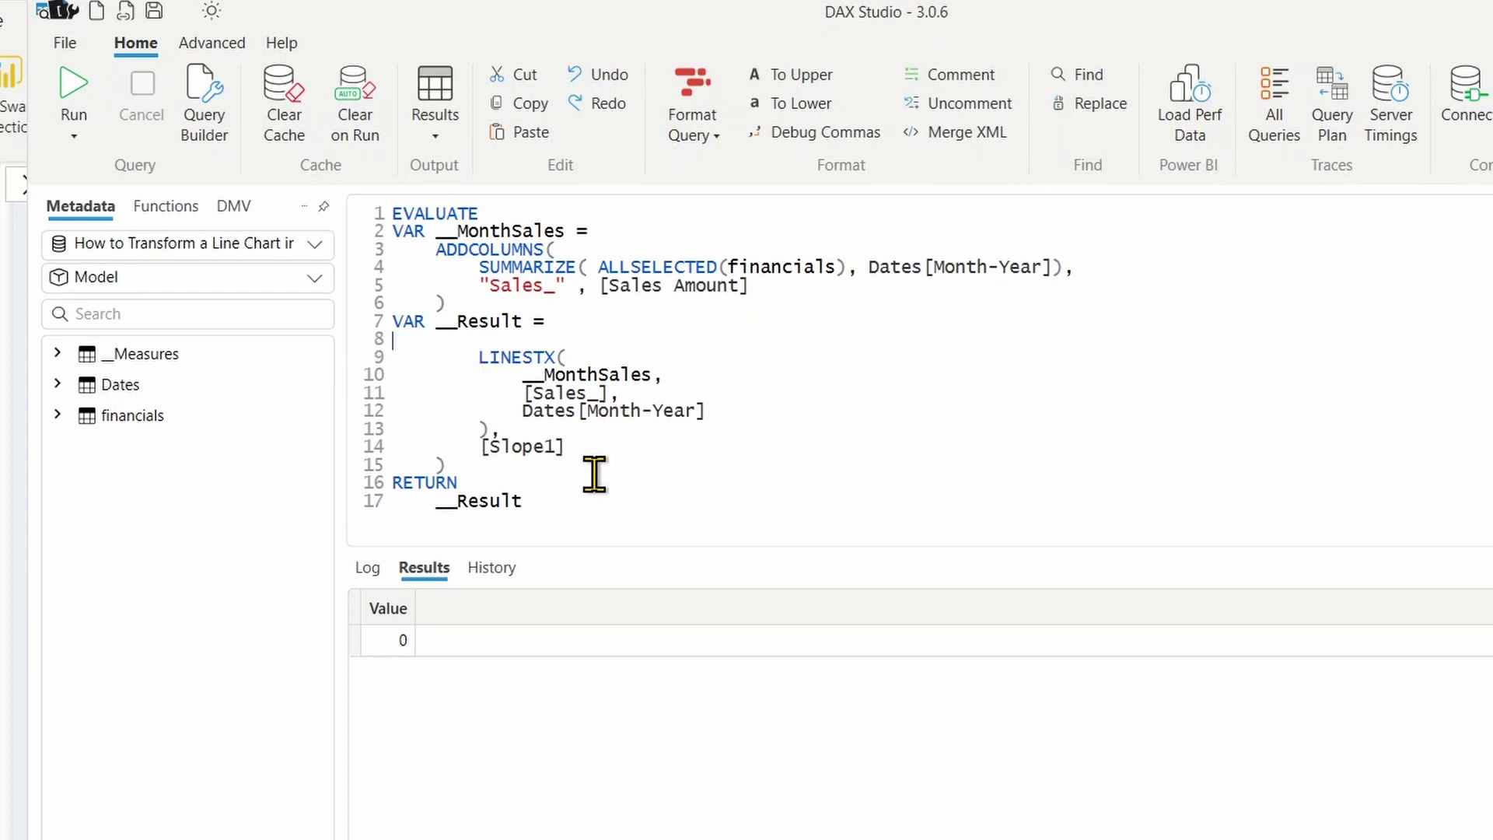
{"action": "left_click_drag", "start_coordinate": [493, 428], "coordinate": [535, 472]}
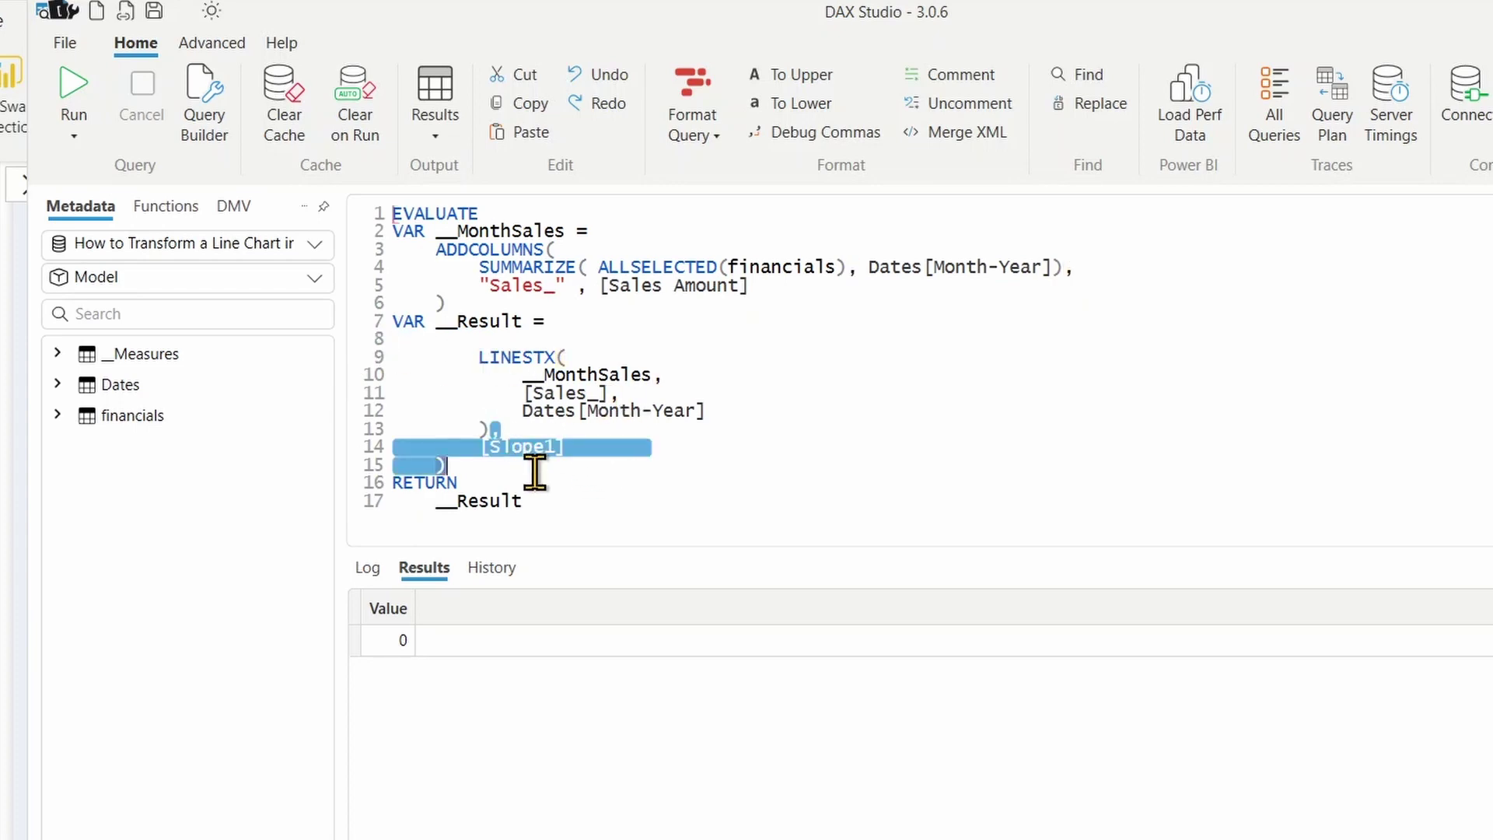
{"action": "key", "text": "Delete"}
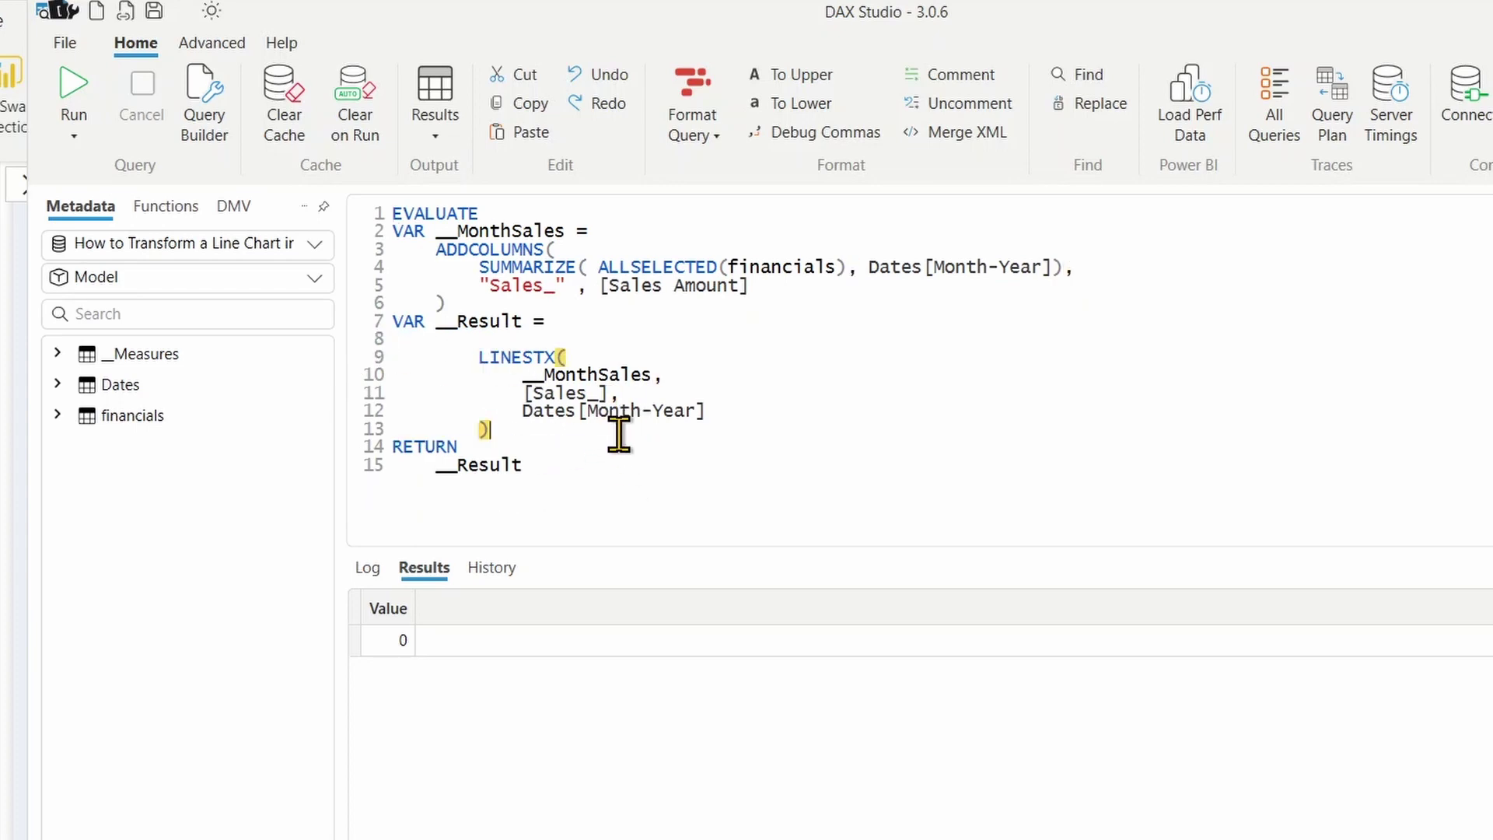
Step: Run the edited query to view the table that LINESTX returns
{"action": "key", "text": "Up"}
{"action": "key", "text": "Up"}
{"action": "key", "text": "Up"}
{"action": "key", "text": "Up"}
{"action": "key", "text": "Up"}
{"action": "key", "text": "Up"}
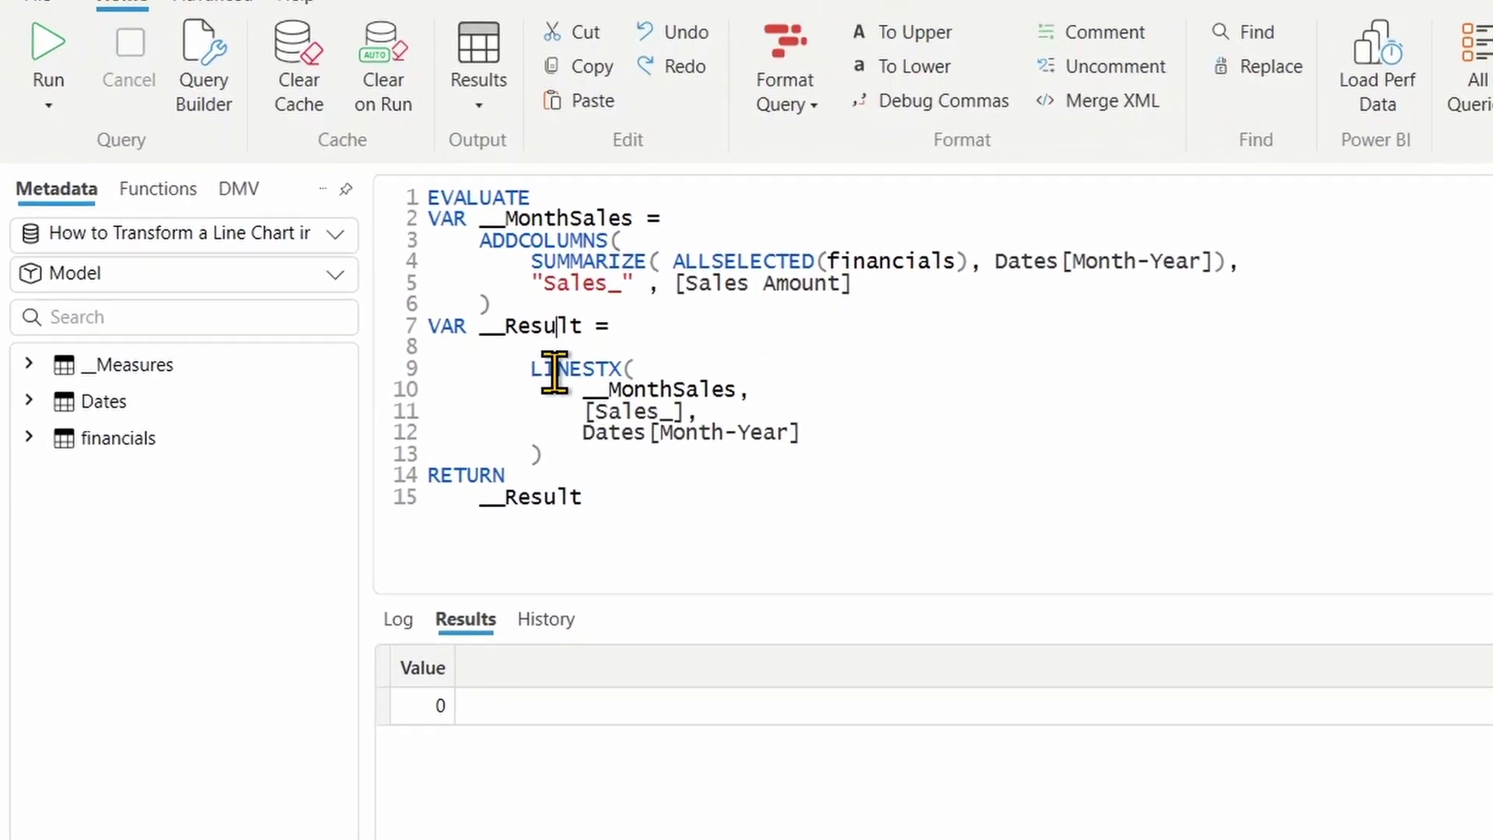
{"action": "left_click", "coordinate": [519, 410]}
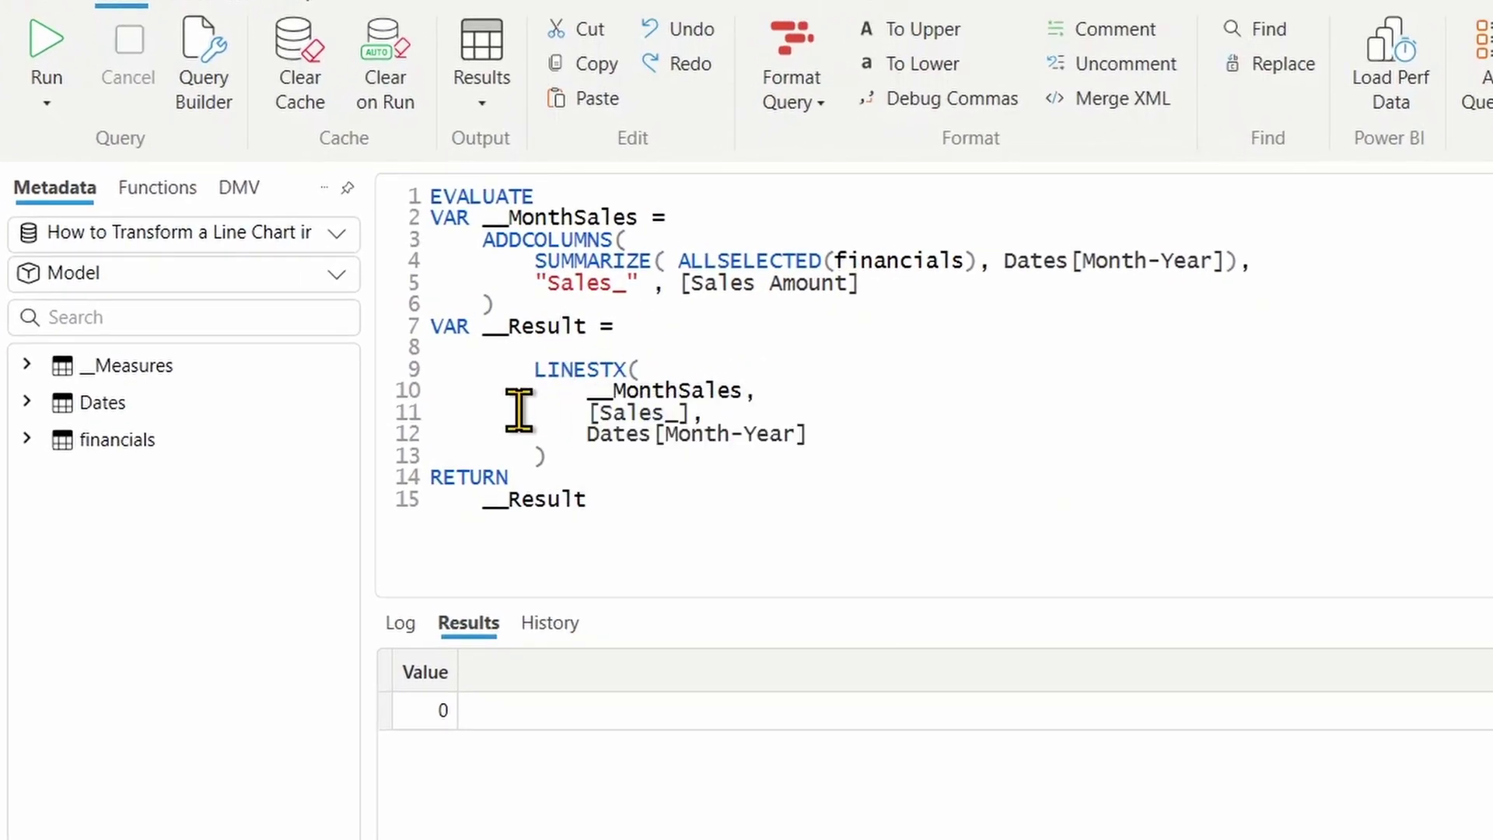
{"action": "left_click", "coordinate": [613, 500]}
{"action": "left_click", "coordinate": [54, 51]}
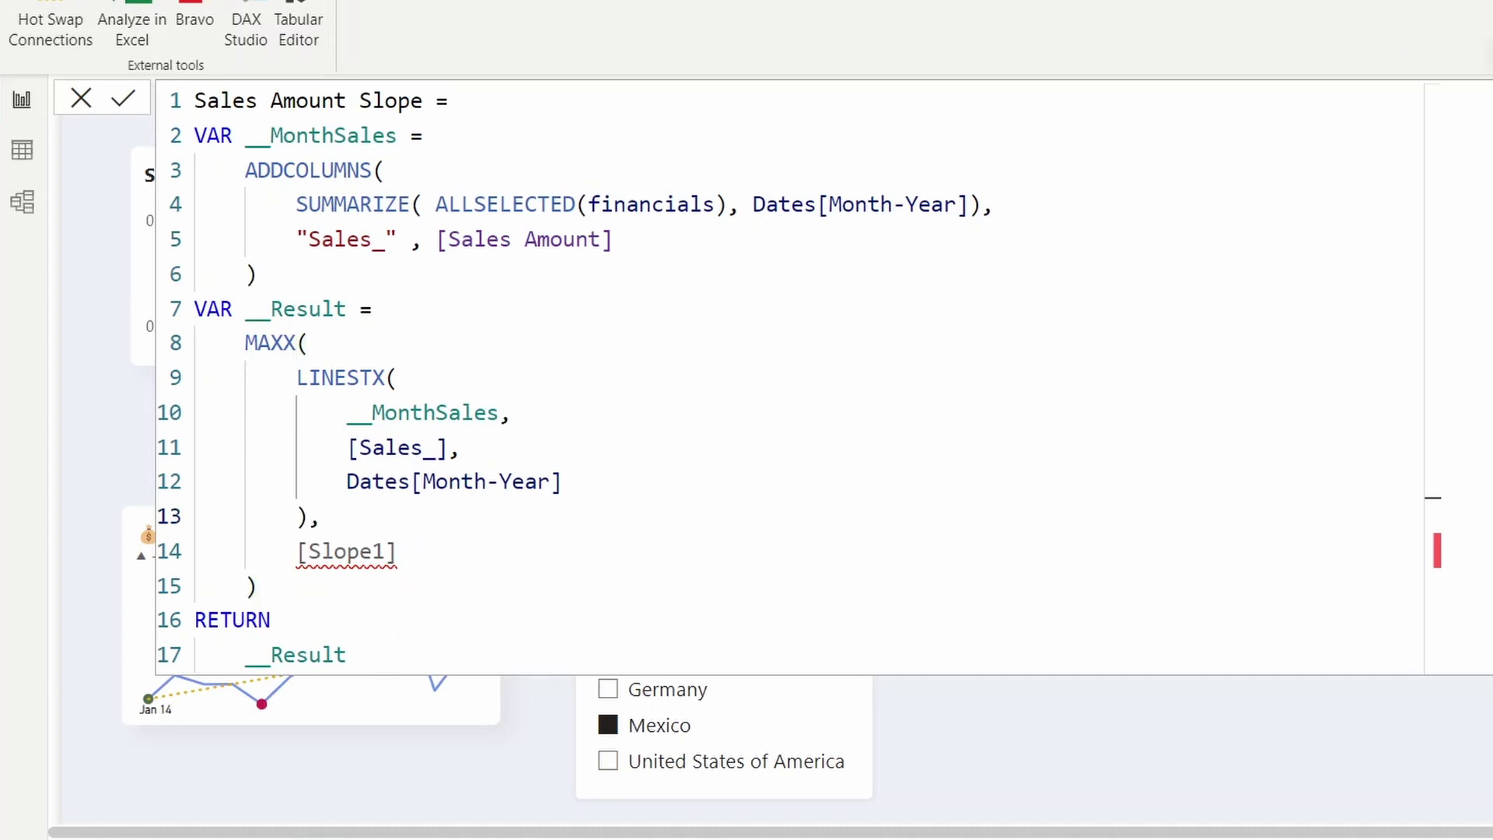
Step: Switch back to Power BI Desktop, expand the Target Sales Subtitle formula for review and collapse it again
{"action": "key", "text": "Return"}
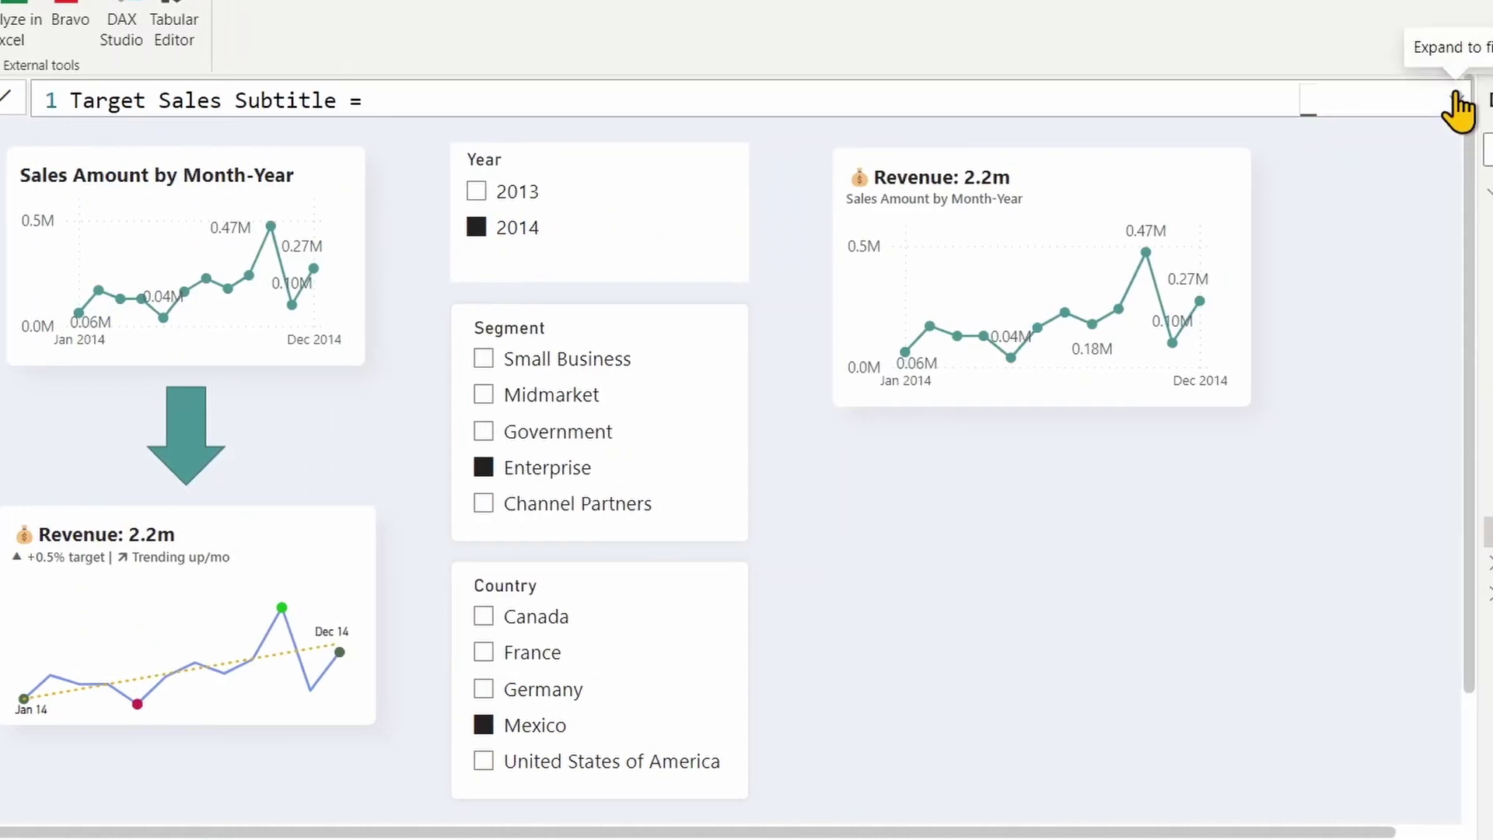
{"action": "left_click", "coordinate": [1456, 97]}
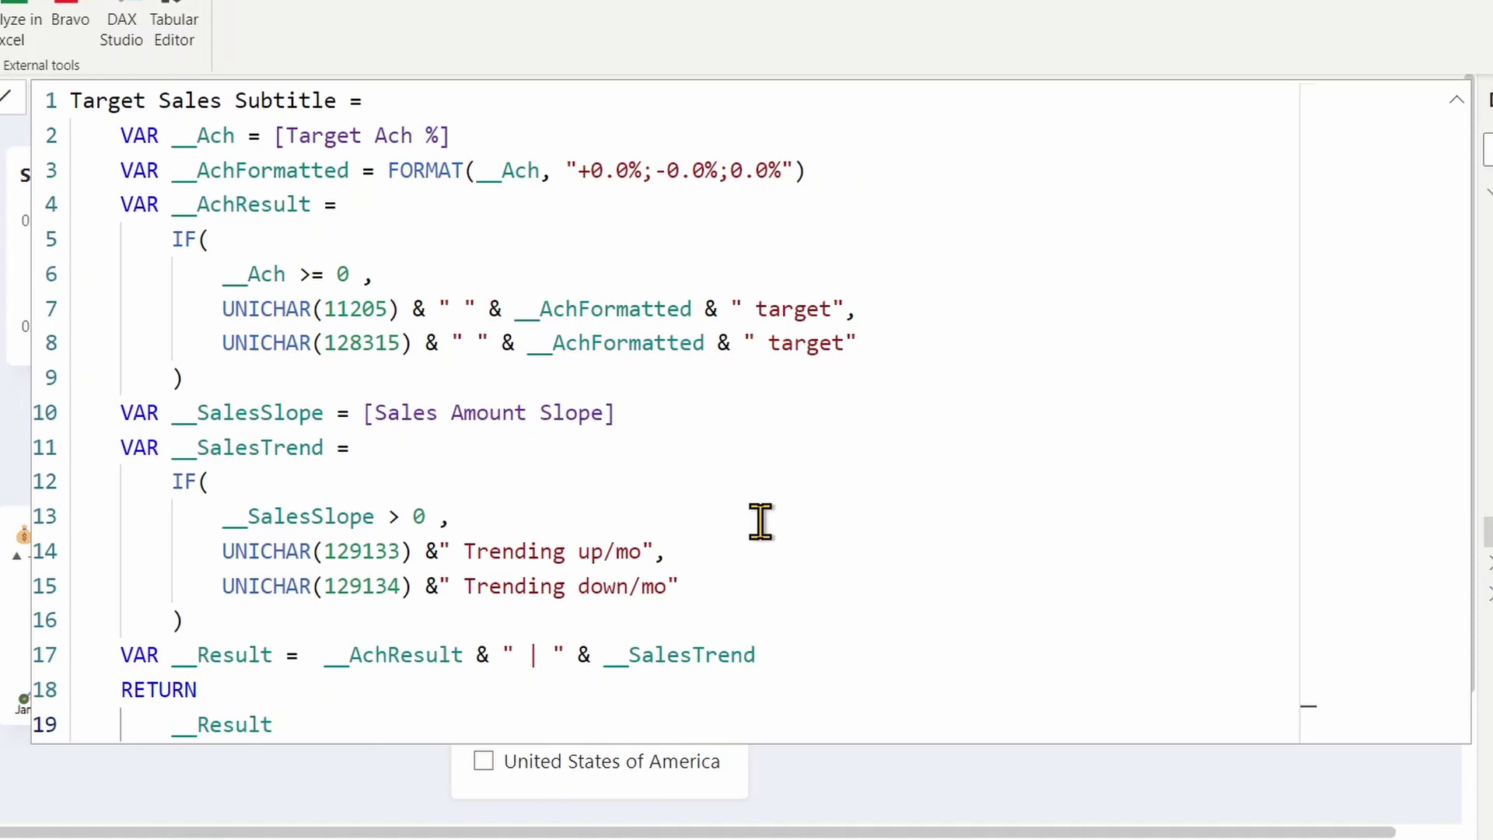
{"action": "left_click", "coordinate": [1456, 99]}
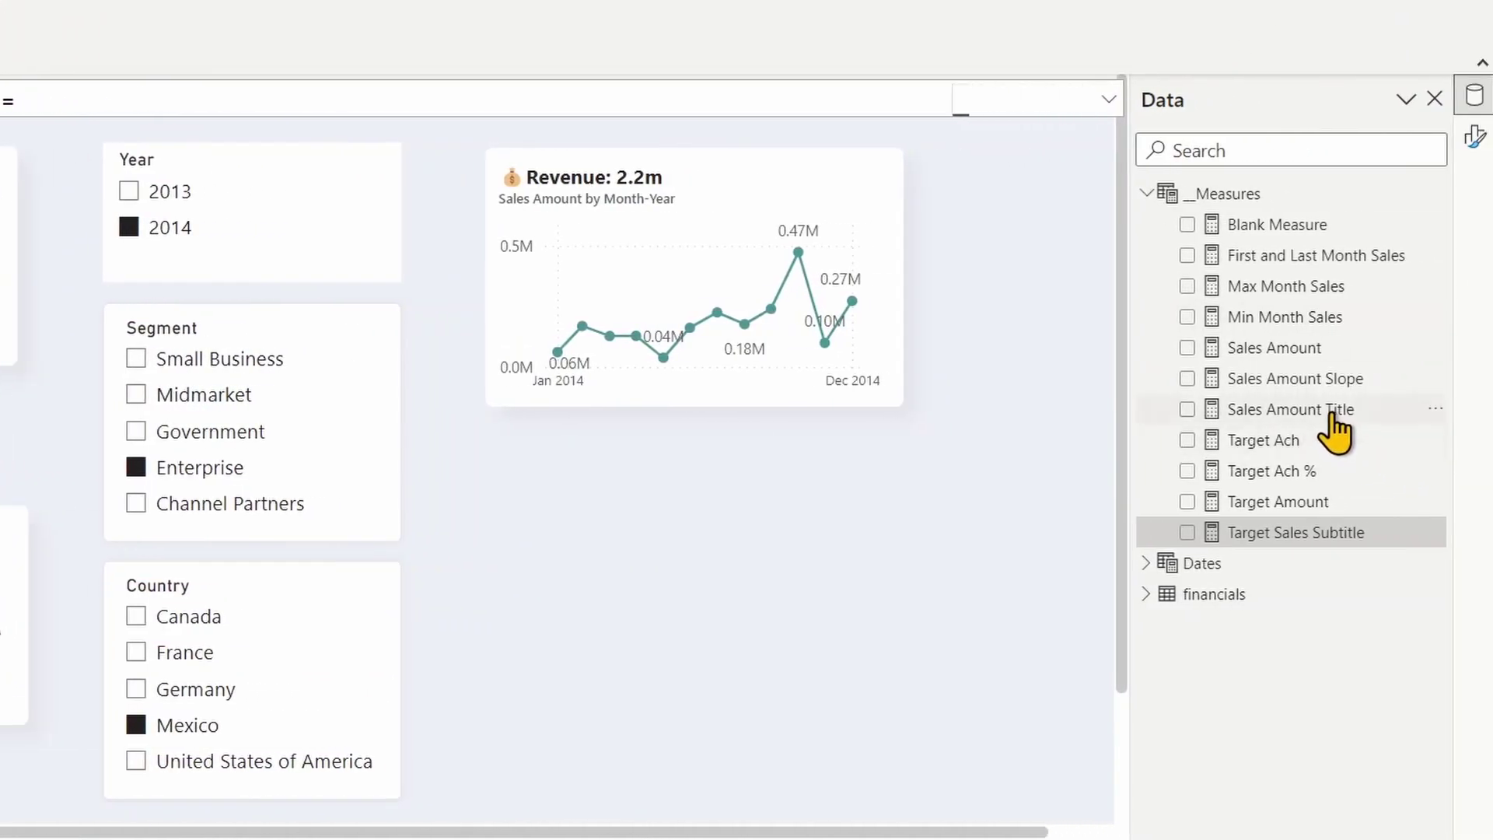
Step: Base the Revenue chart's subtitle on the Target Sales Subtitle measure using the Field value format style
{"action": "left_click", "coordinate": [716, 158]}
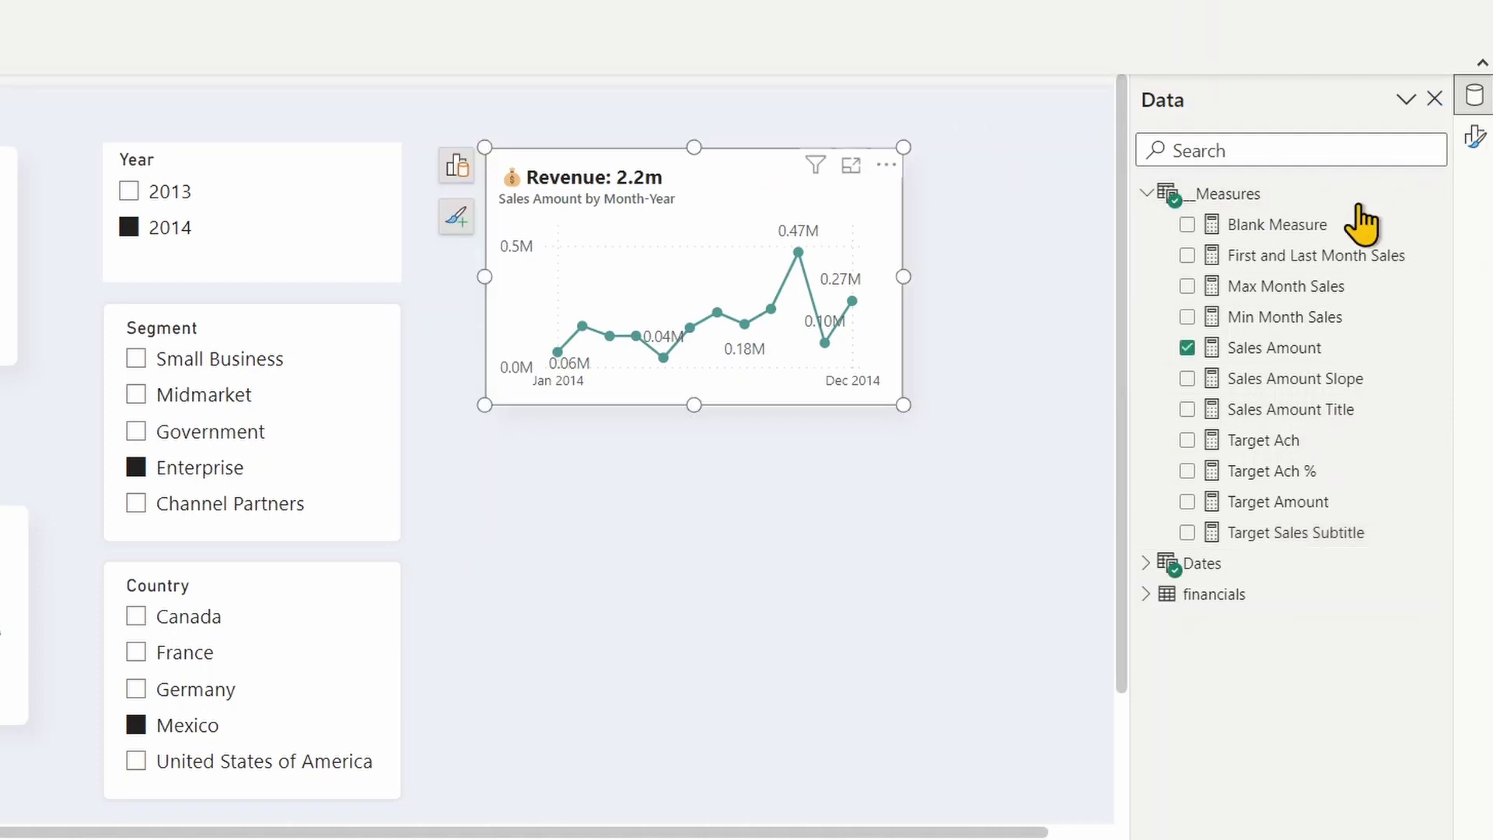
{"action": "left_click", "coordinate": [1470, 138]}
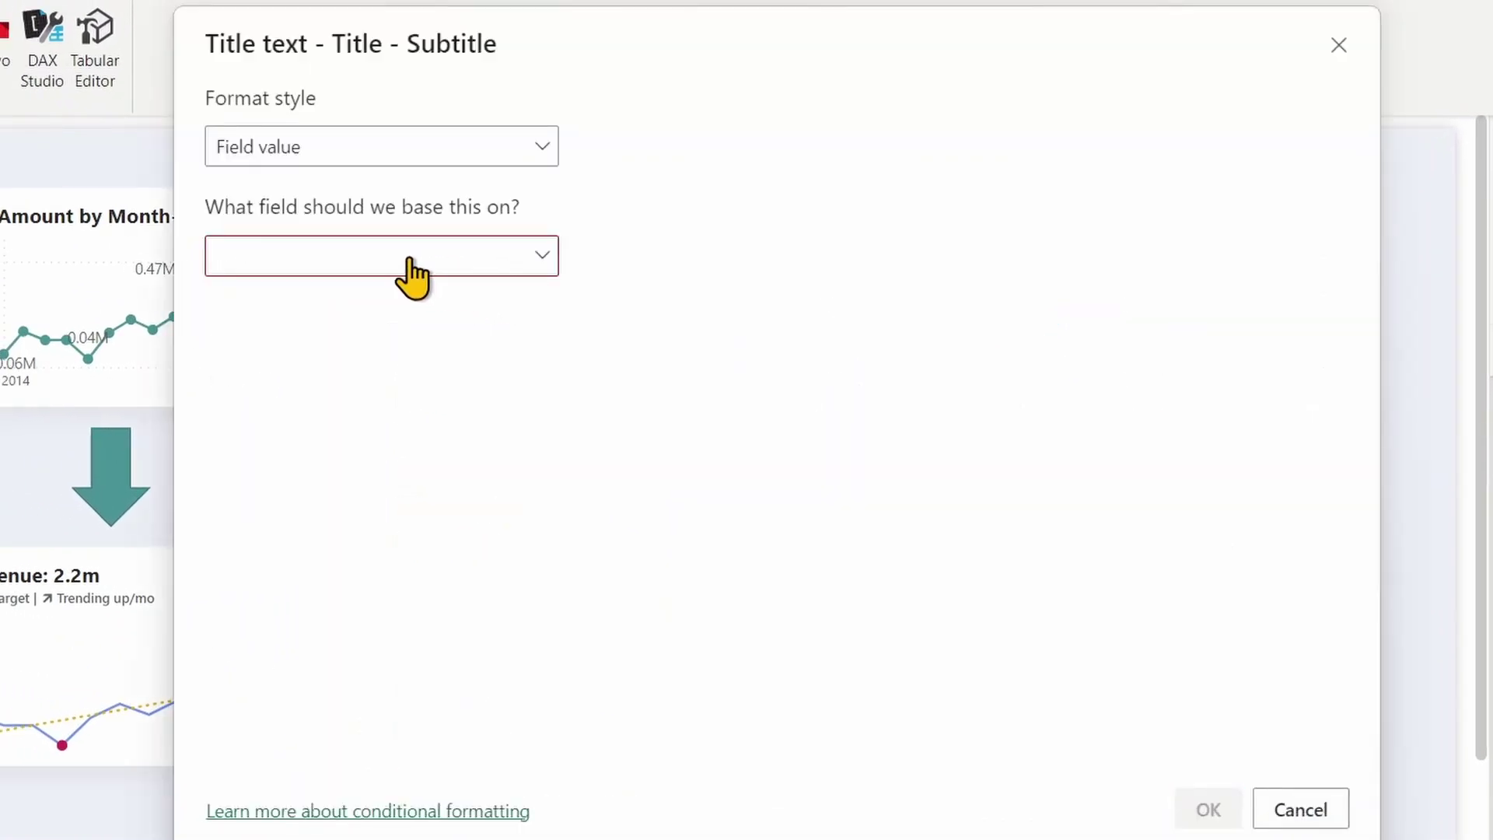
{"action": "left_click", "coordinate": [409, 262]}
{"action": "type", "text": "b"}
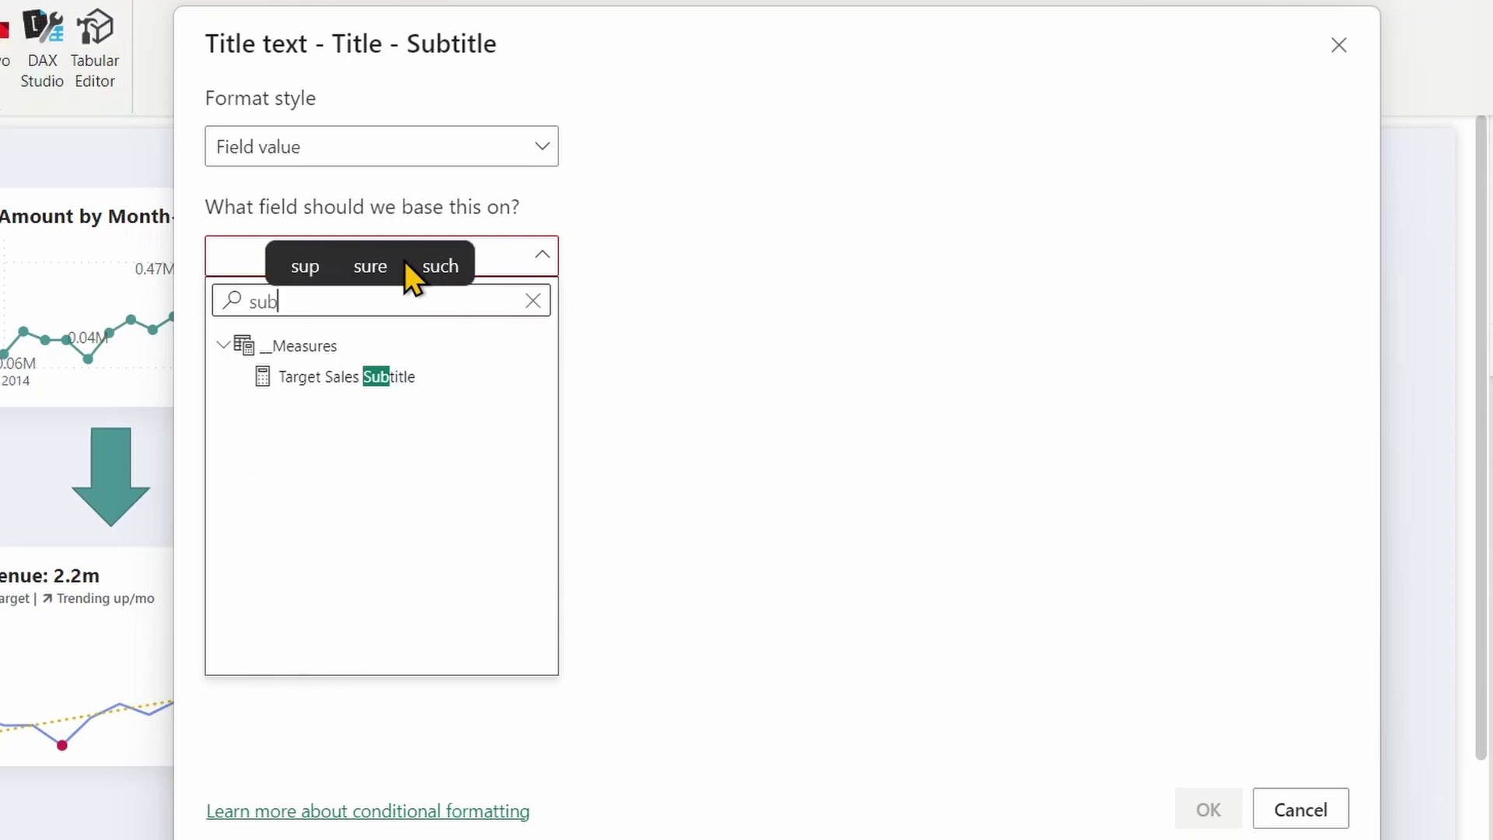
{"action": "left_click", "coordinate": [424, 375]}
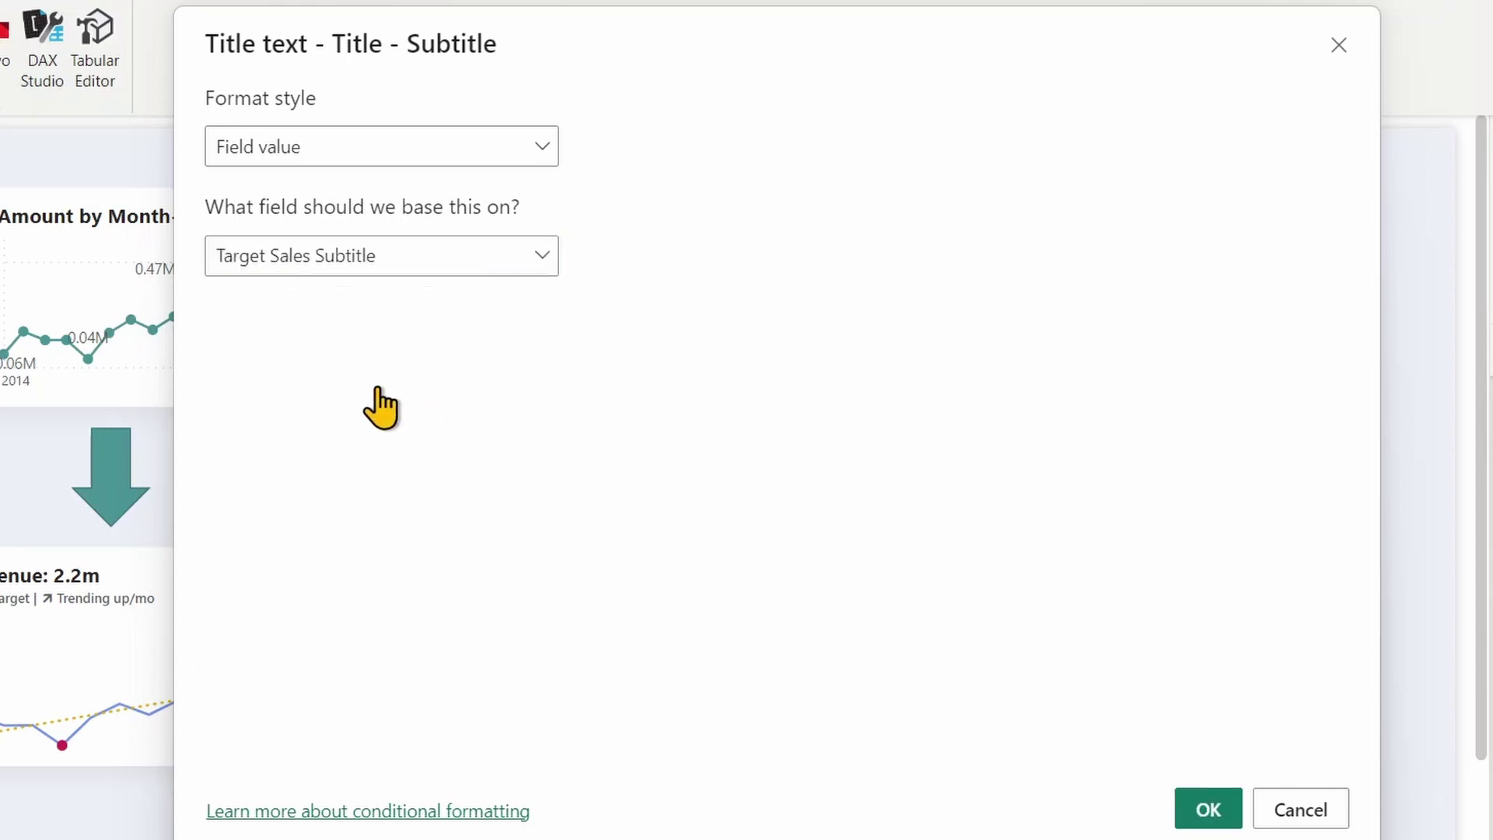
{"action": "left_click", "coordinate": [1208, 809]}
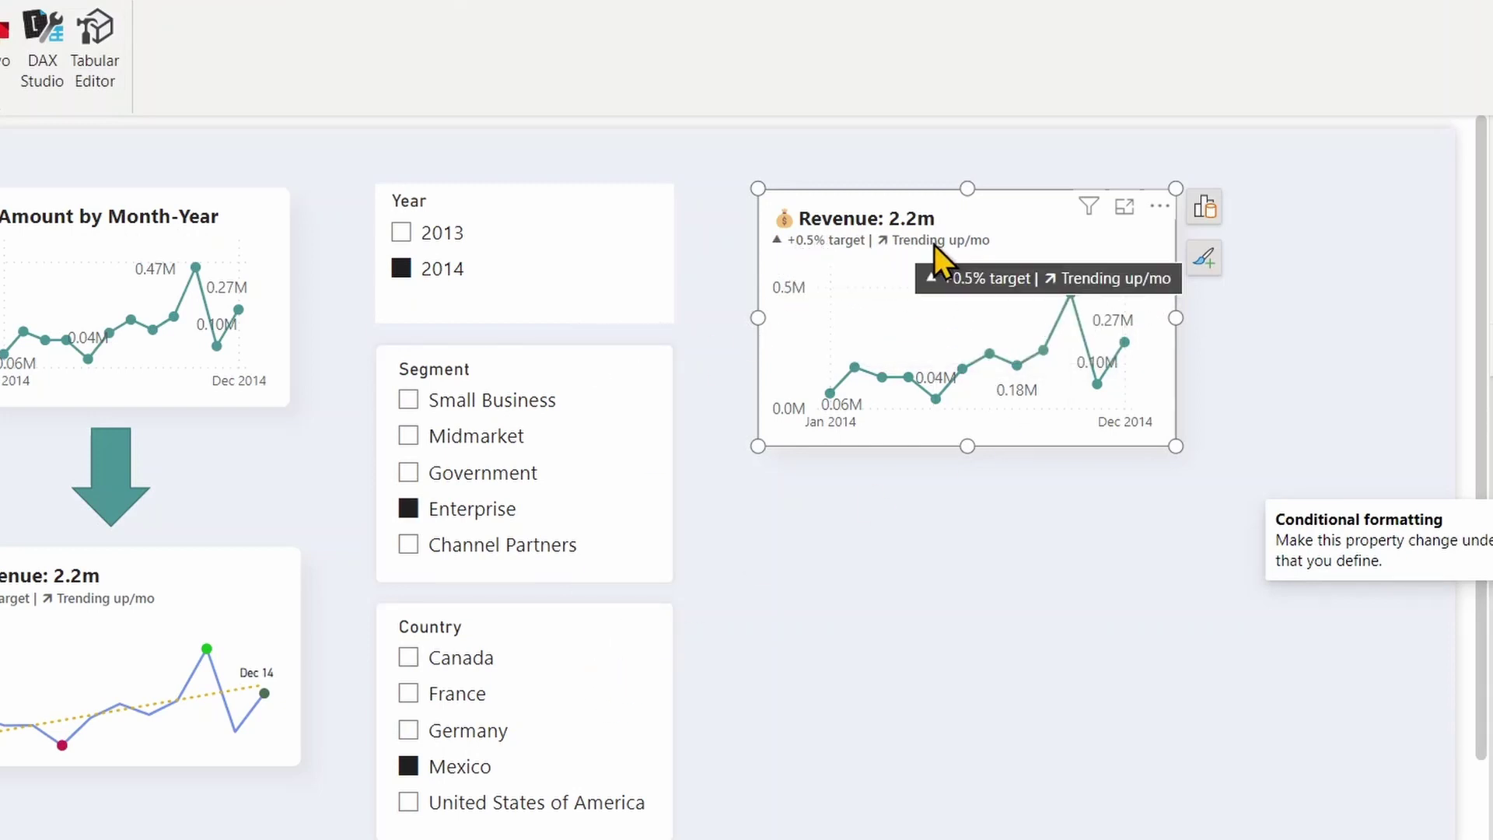
Step: Filter the Segment slicer to Midmarket and inspect the February 2014 point on the finished reference chart
{"action": "left_click", "coordinate": [446, 432]}
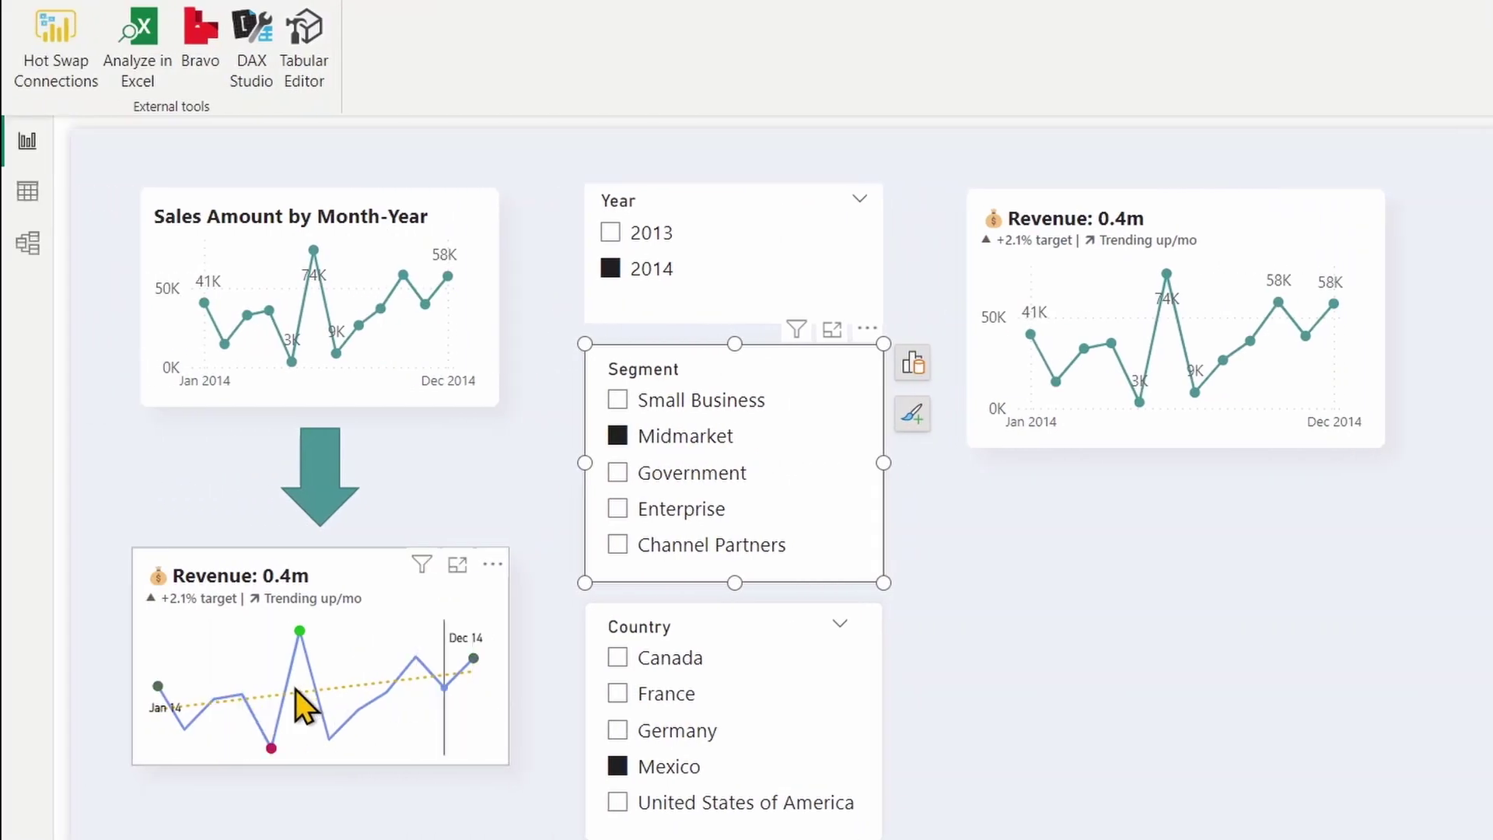
{"action": "mouse_move", "coordinate": [401, 677]}
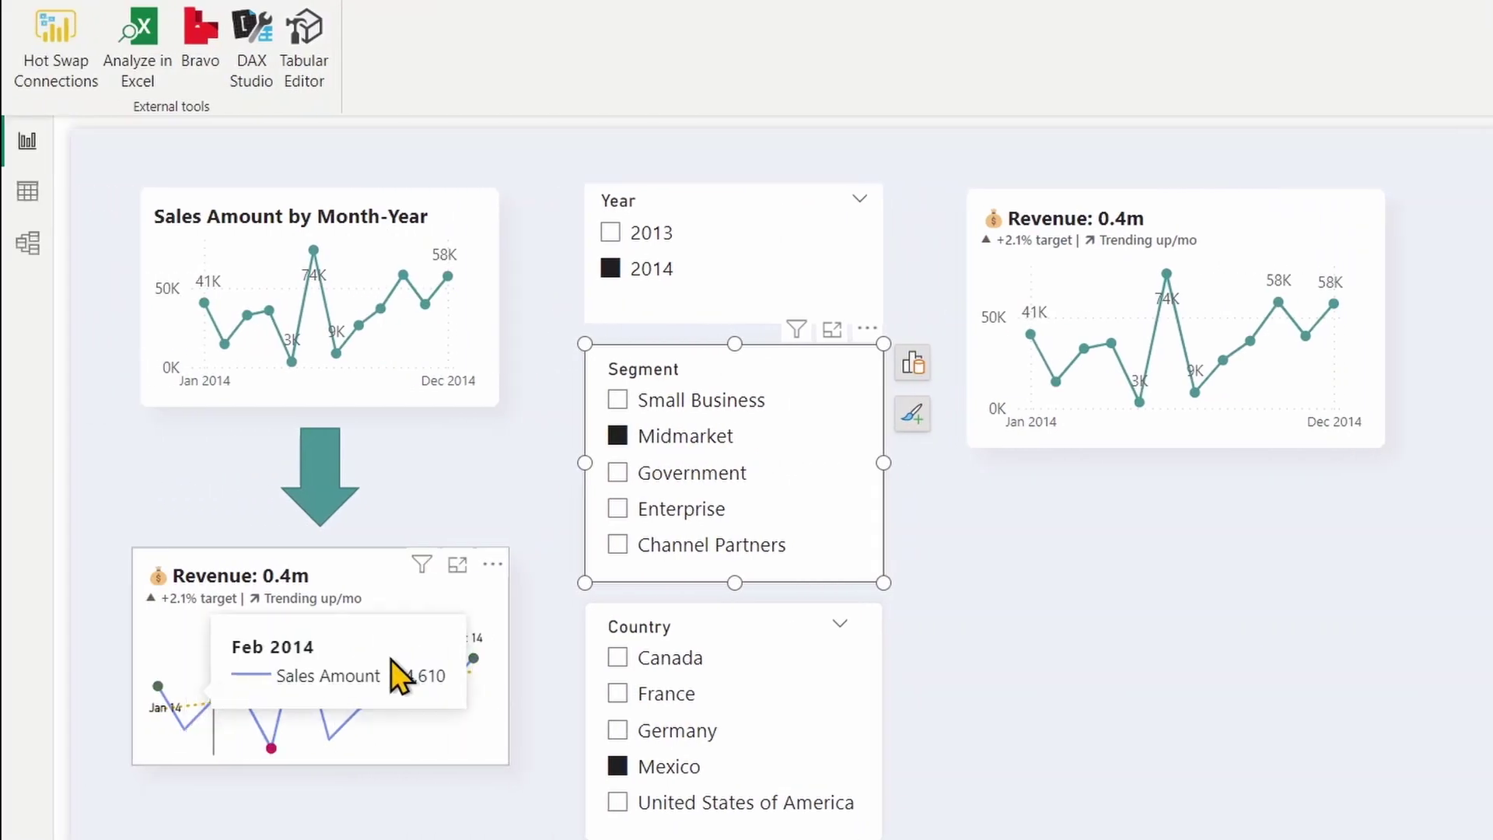
Step: Turn off the X-axis, Y-axis, markers and data labels on the new Revenue line chart
{"action": "left_click", "coordinate": [1071, 439]}
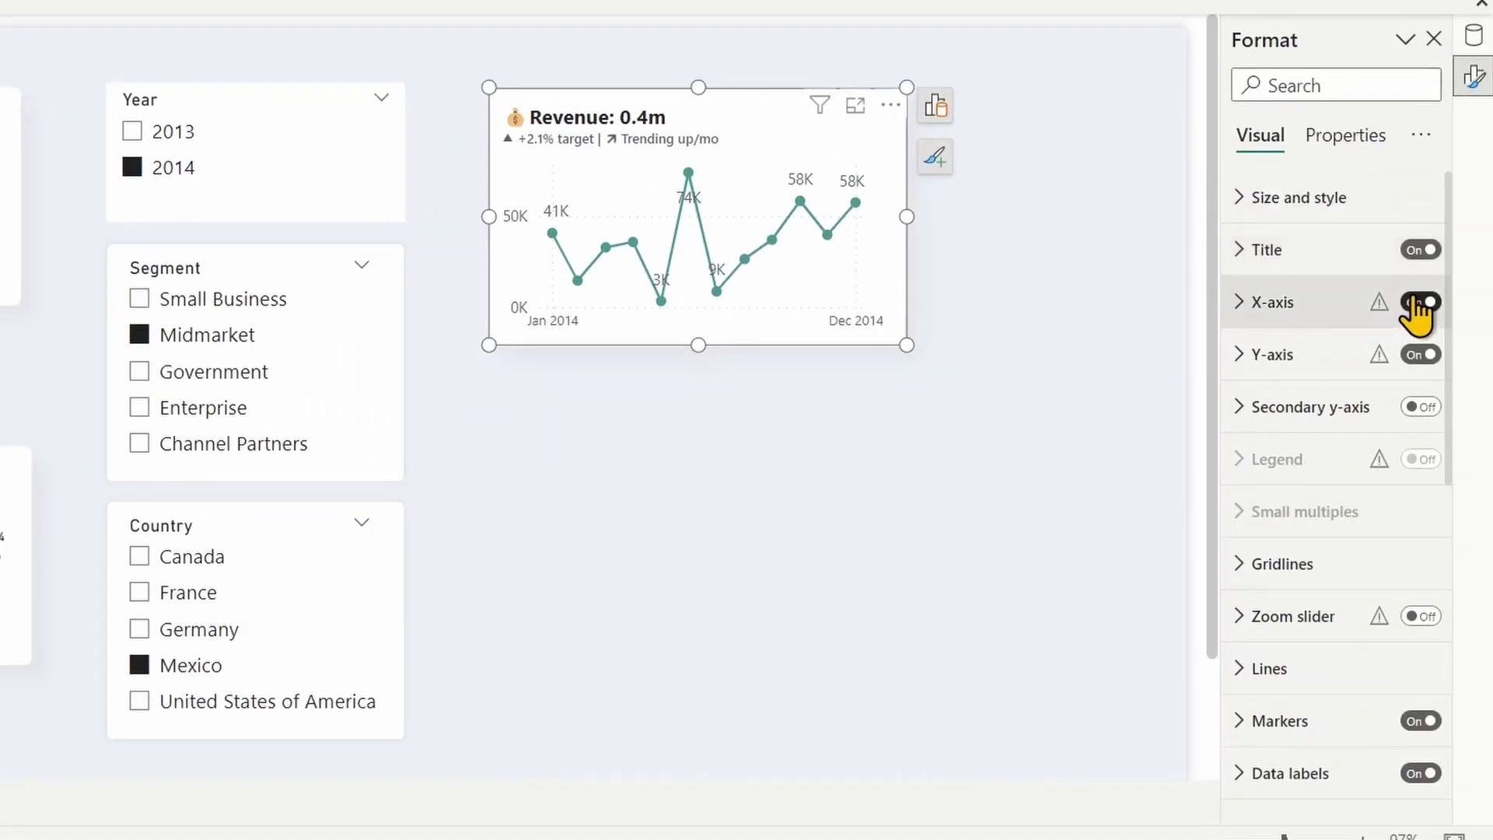
{"action": "left_click", "coordinate": [1409, 303]}
{"action": "left_click", "coordinate": [1409, 356]}
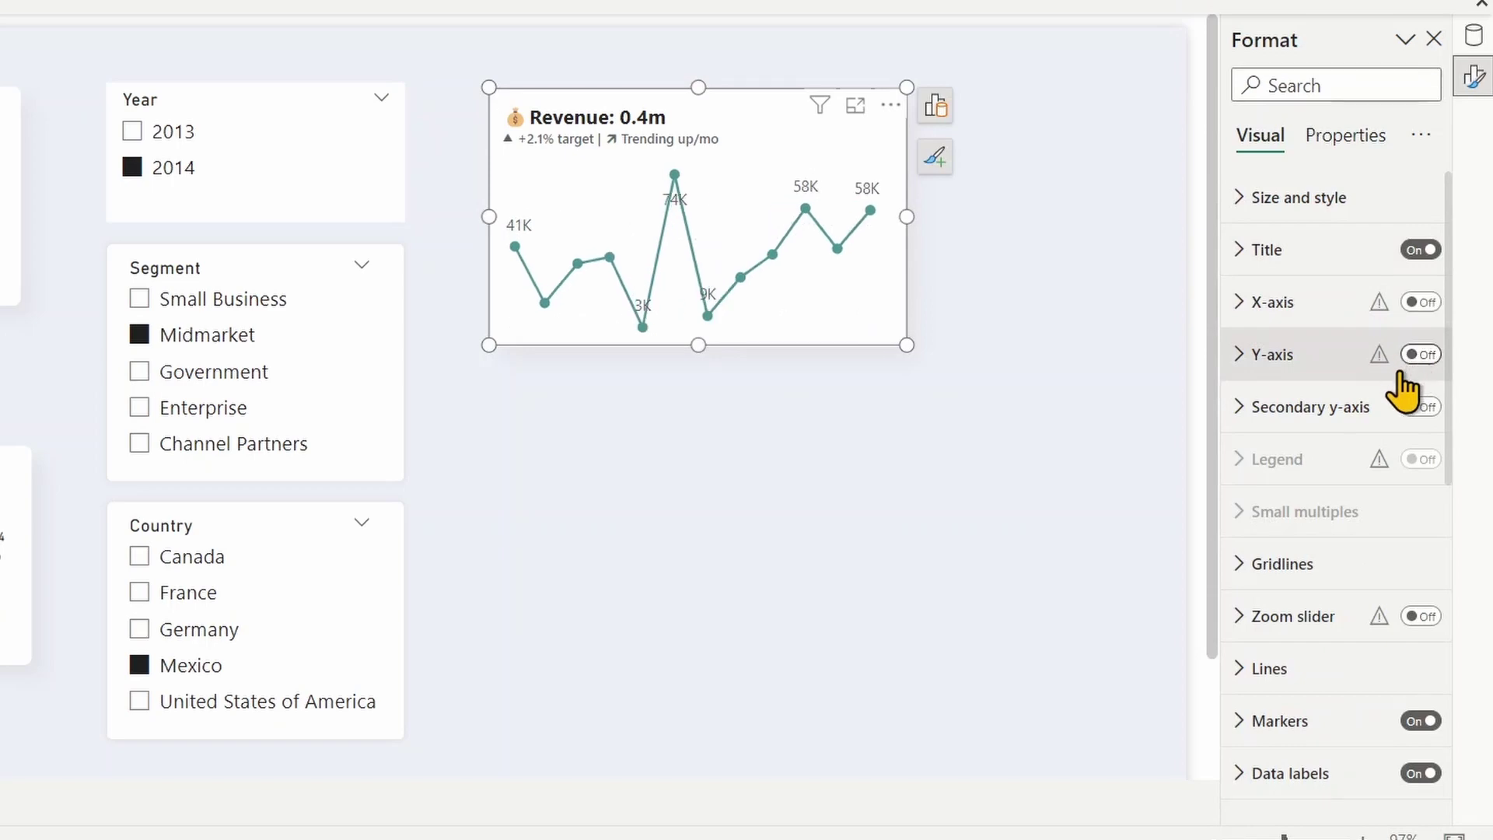
{"action": "left_click", "coordinate": [1411, 723]}
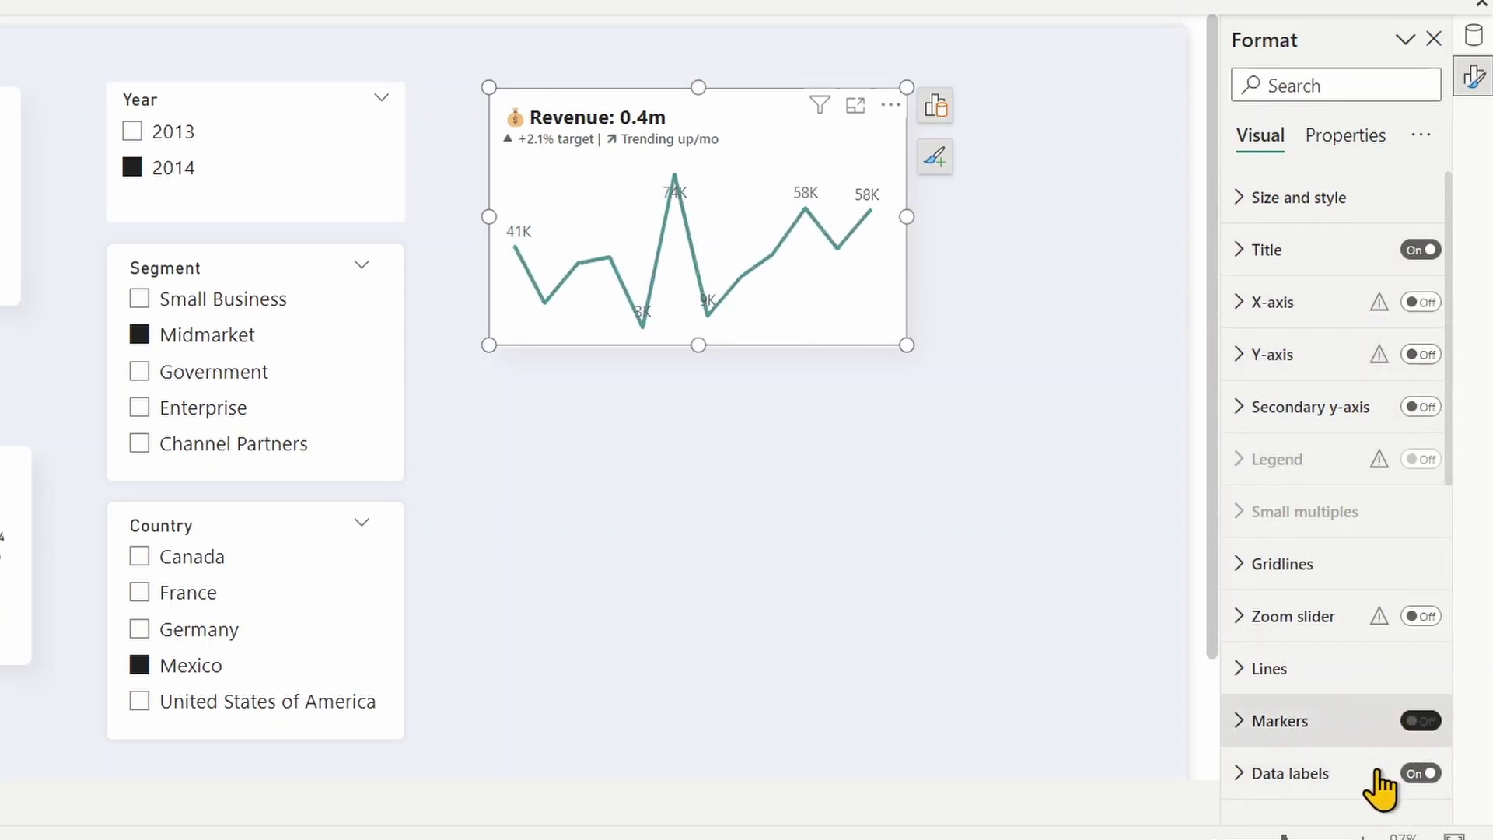
{"action": "left_click", "coordinate": [1417, 774]}
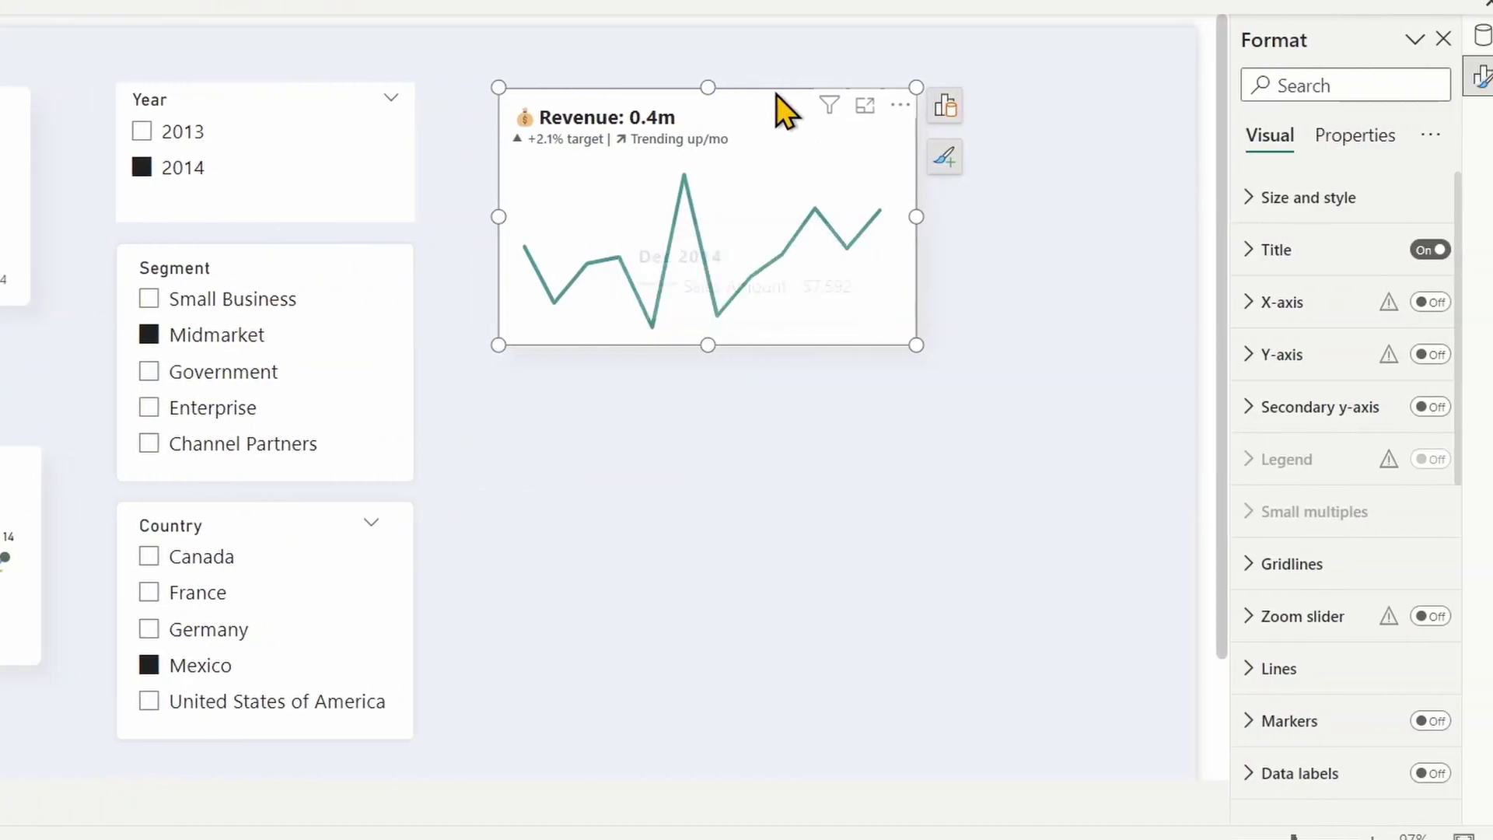
Step: Review the formulas of the Min Month Sales and Max Month Sales measures, including the current month's sales and the MINX expression
{"action": "left_click", "coordinate": [1470, 39]}
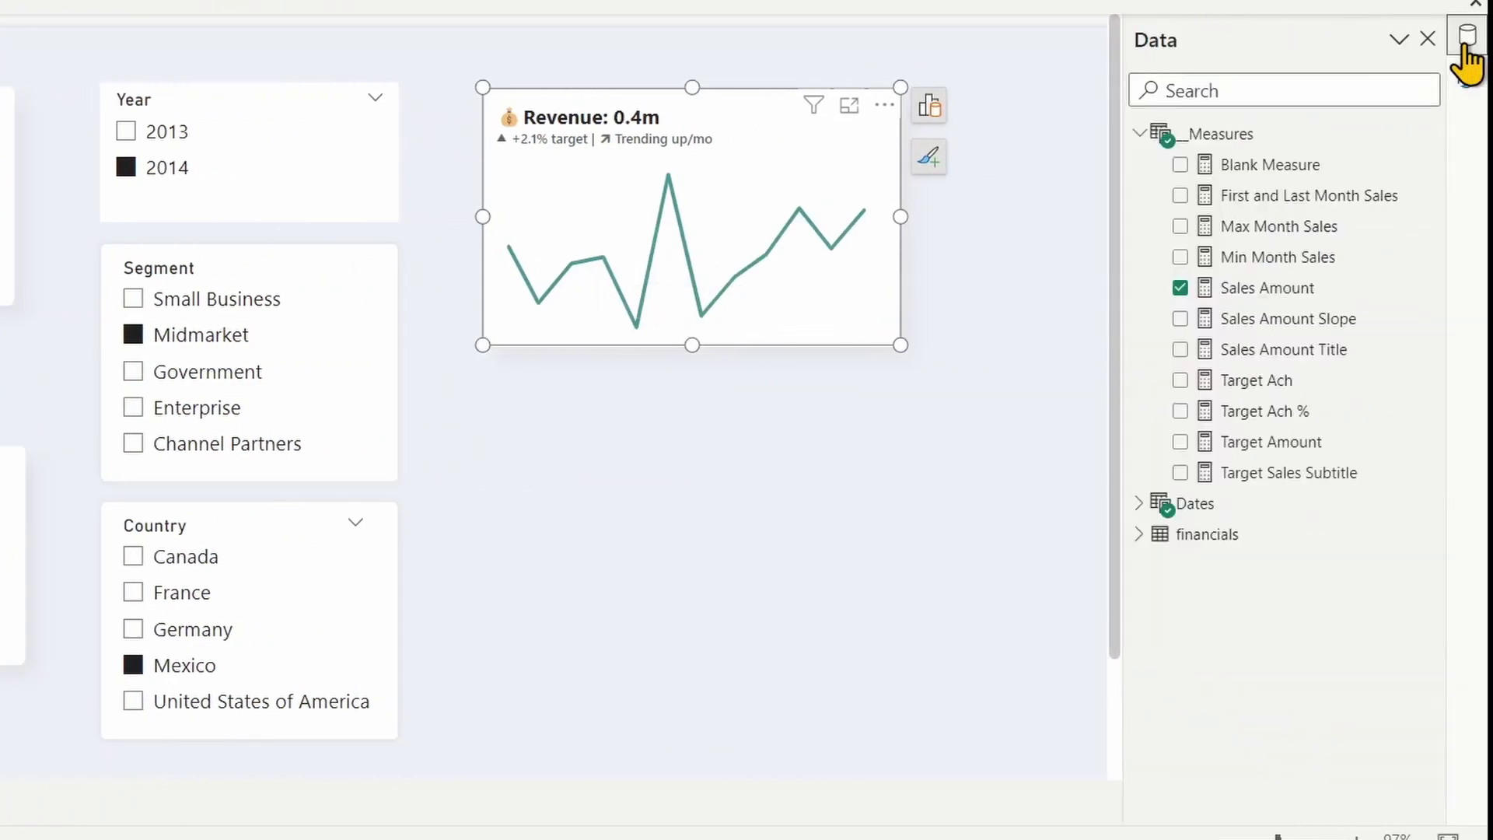
{"action": "left_click", "coordinate": [1268, 259]}
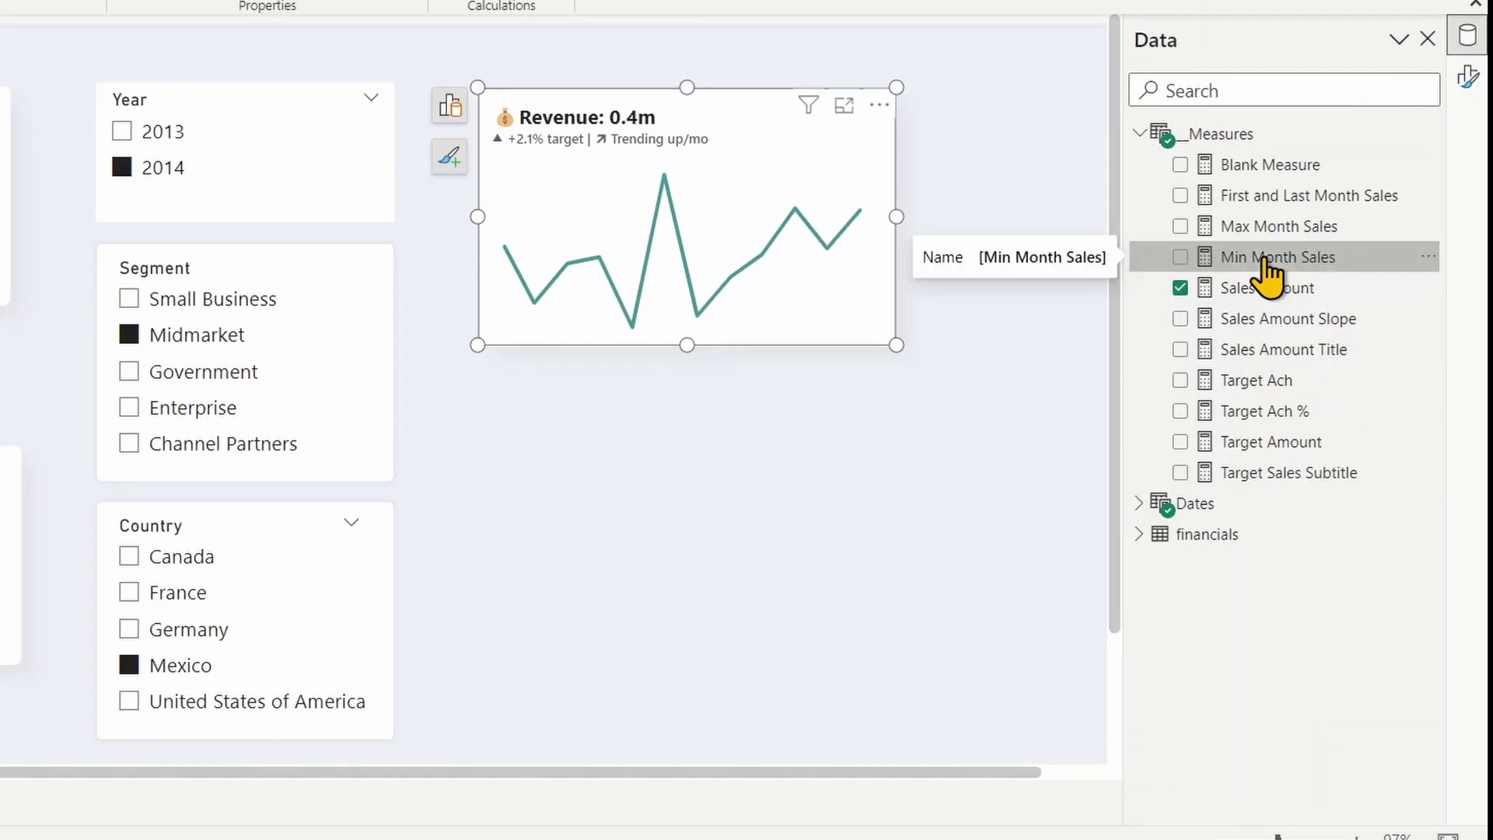
{"action": "left_click", "coordinate": [1278, 41]}
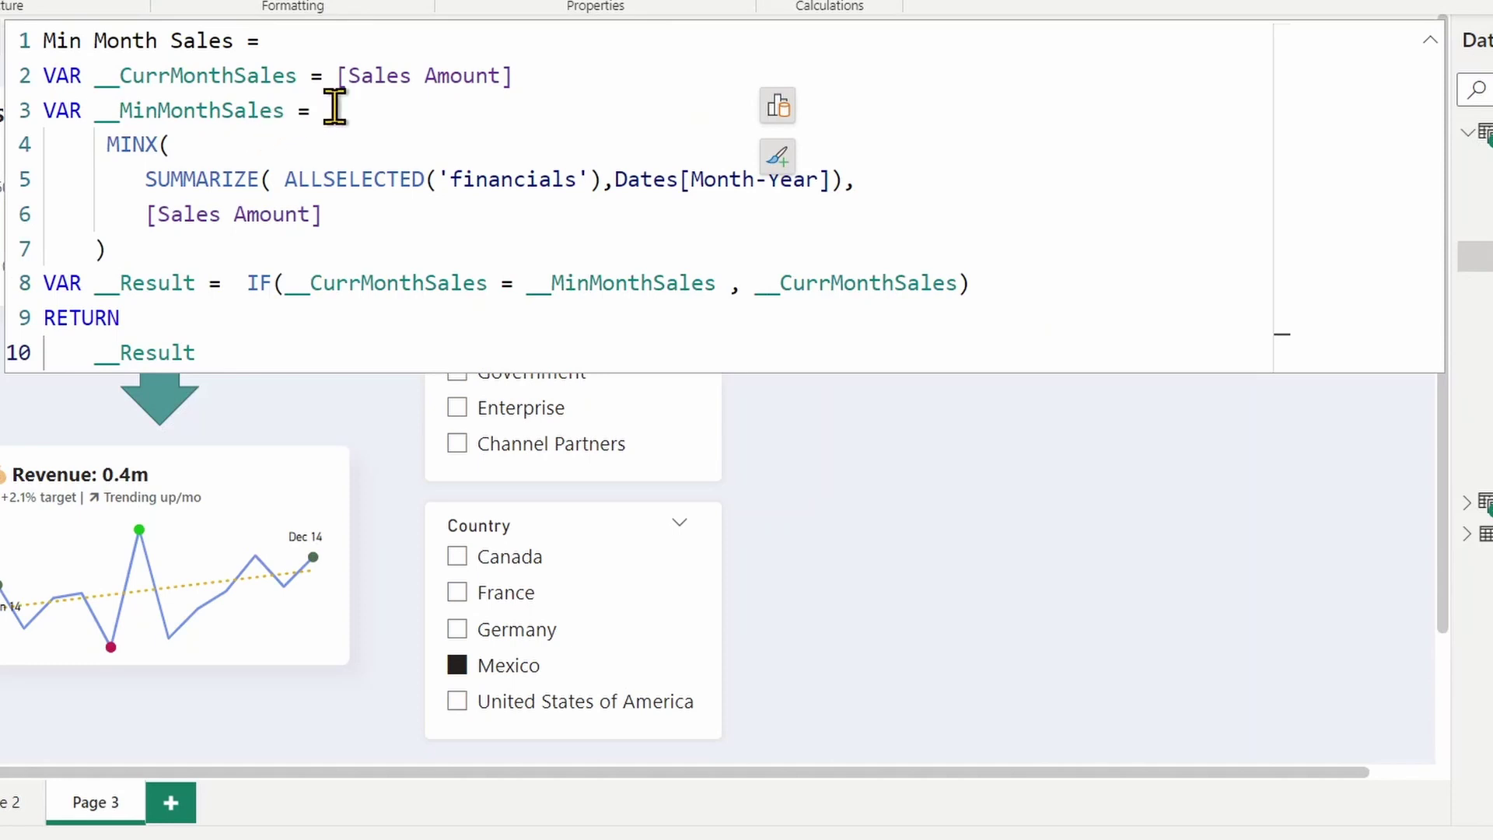
{"action": "left_click_drag", "start_coordinate": [336, 76], "coordinate": [522, 77]}
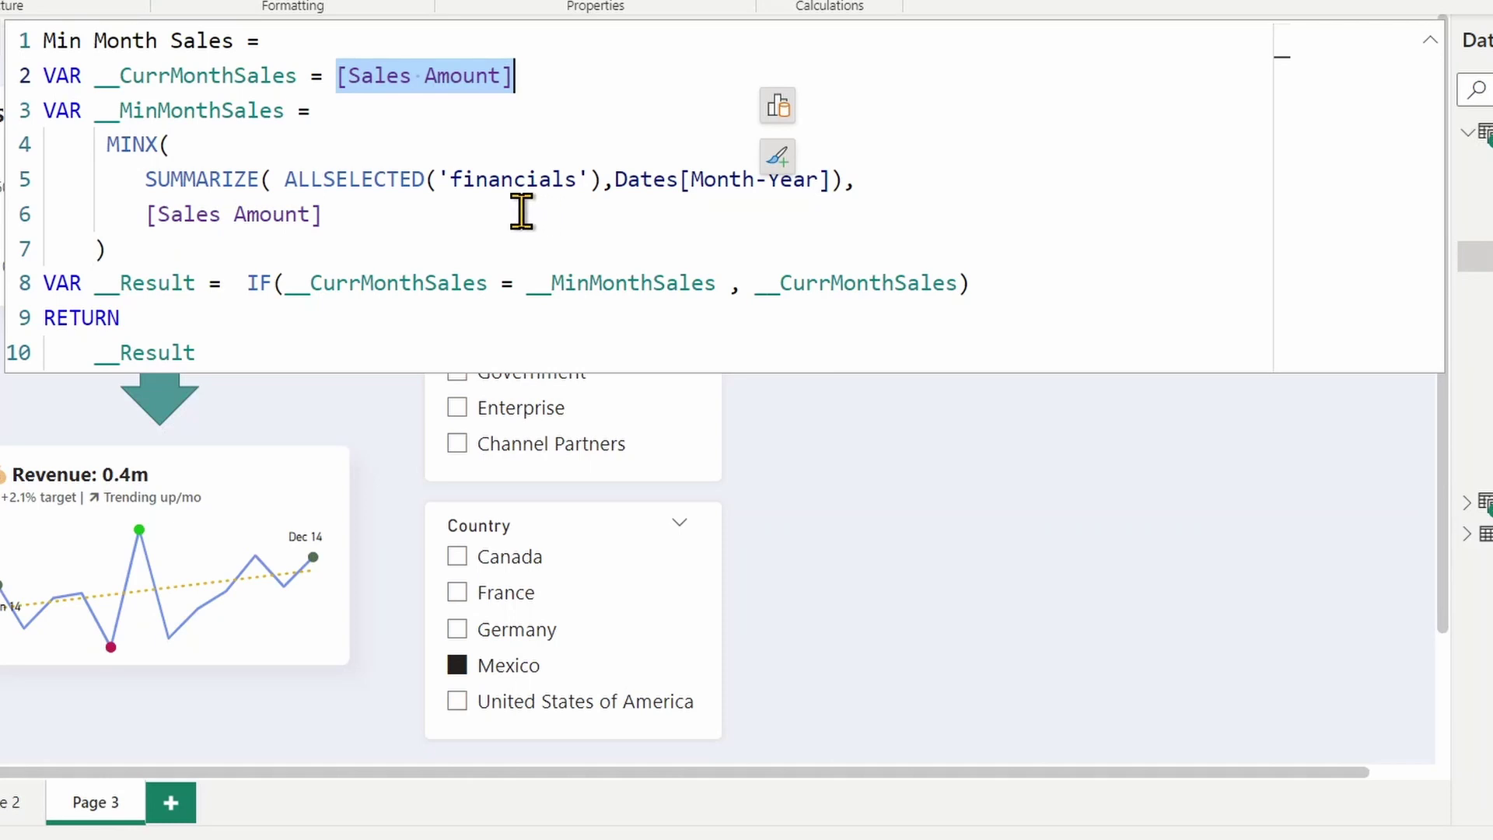
{"action": "left_click_drag", "start_coordinate": [106, 145], "coordinate": [124, 246]}
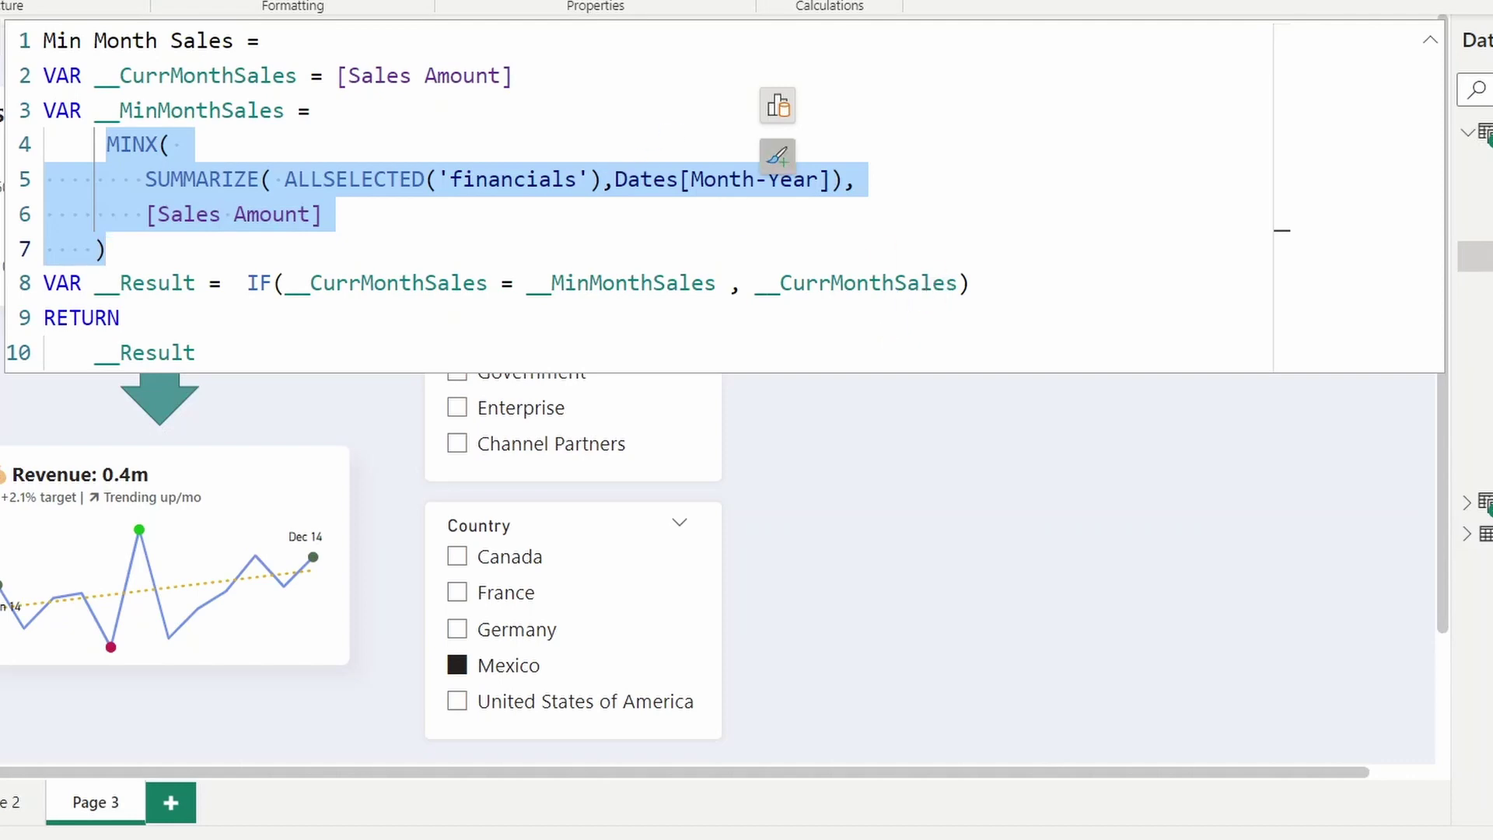
{"action": "left_click", "coordinate": [1459, 267]}
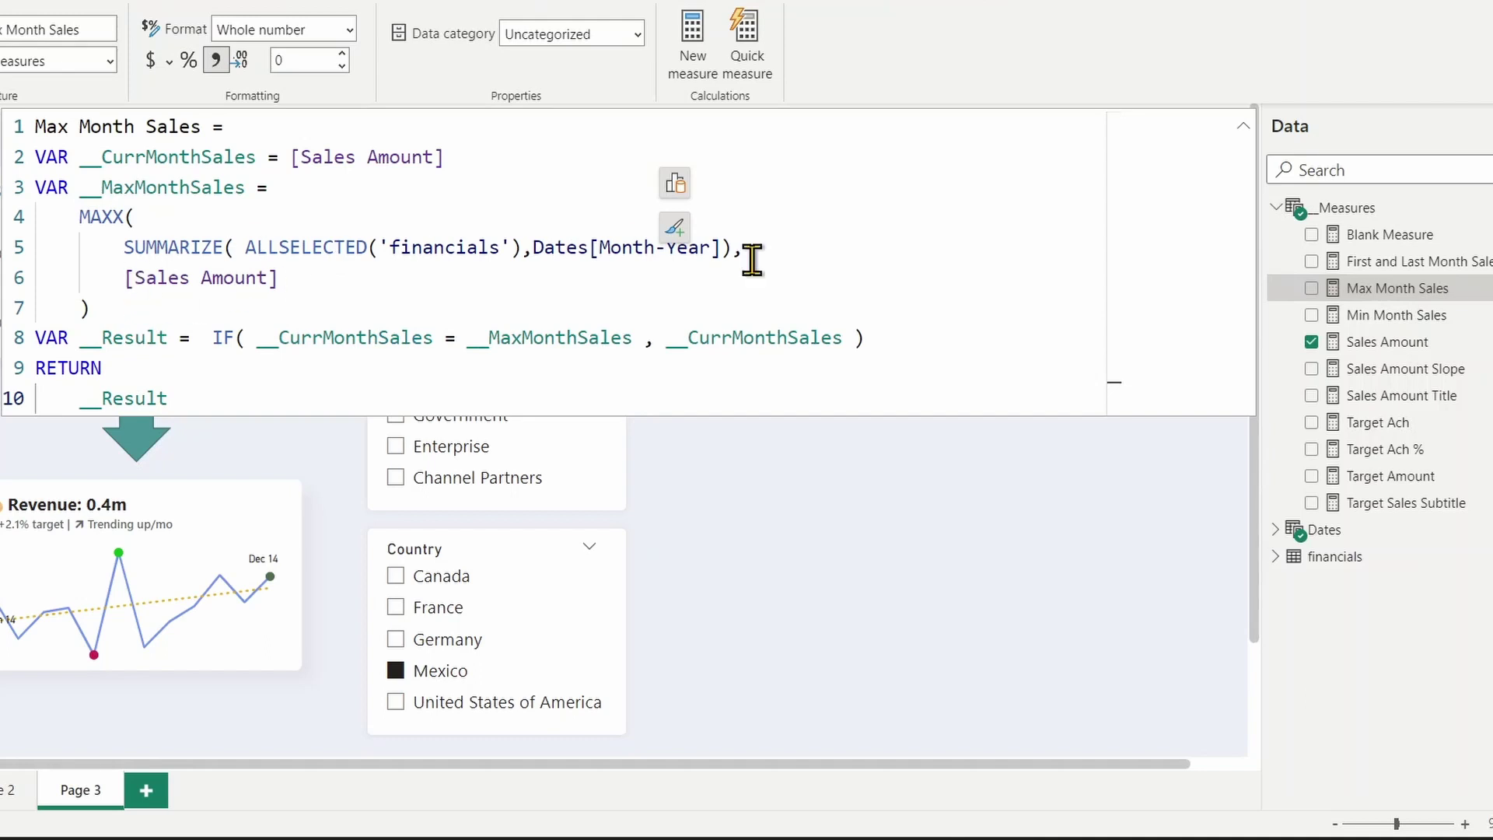
{"action": "left_click", "coordinate": [1244, 127]}
{"action": "left_click", "coordinate": [1033, 190]}
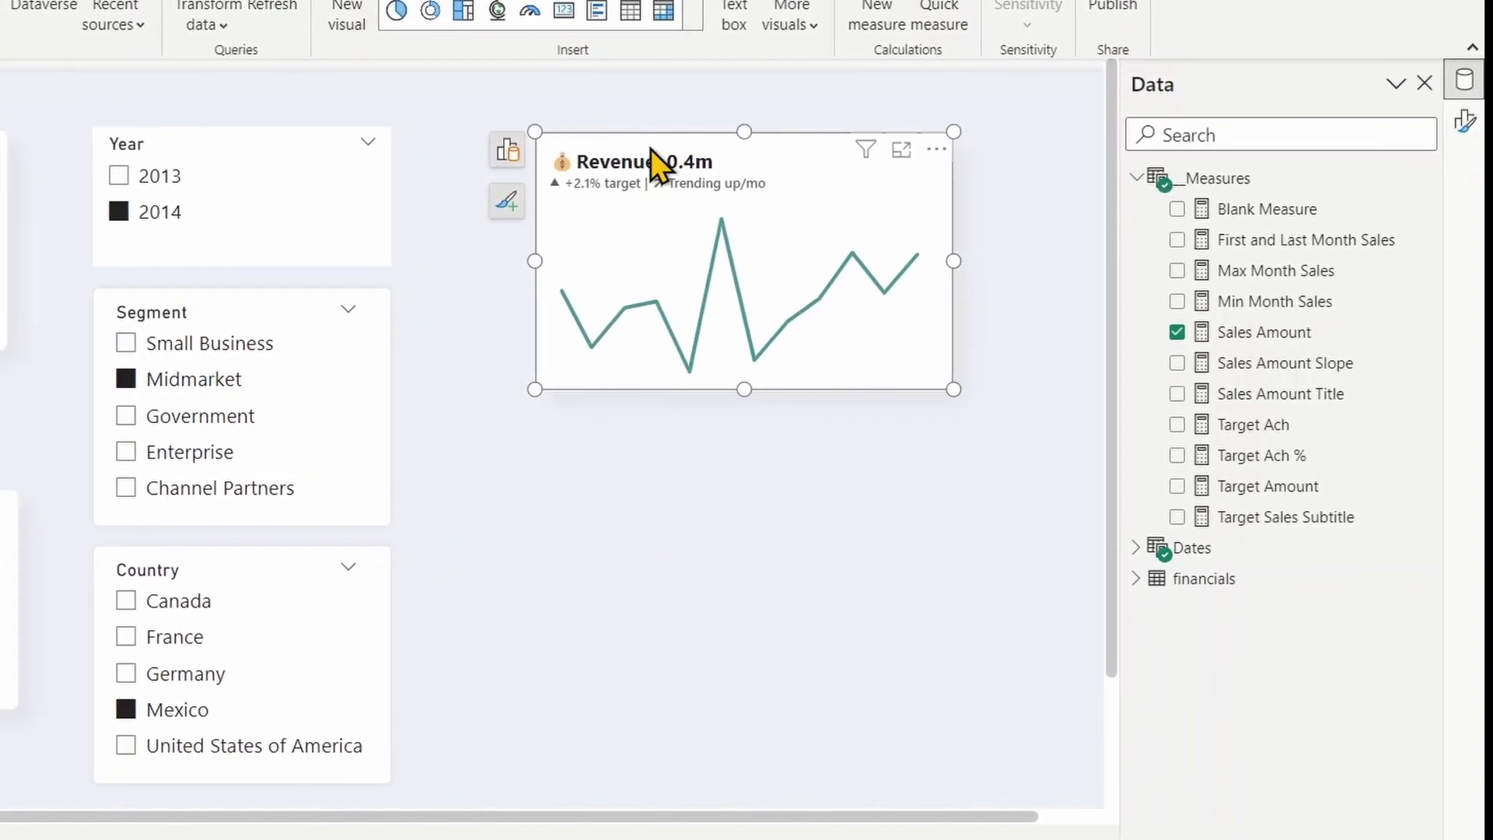
Step: Add the Min Month Sales and Max Month Sales measures to the Revenue chart's Y-axis
{"action": "left_click", "coordinate": [508, 155]}
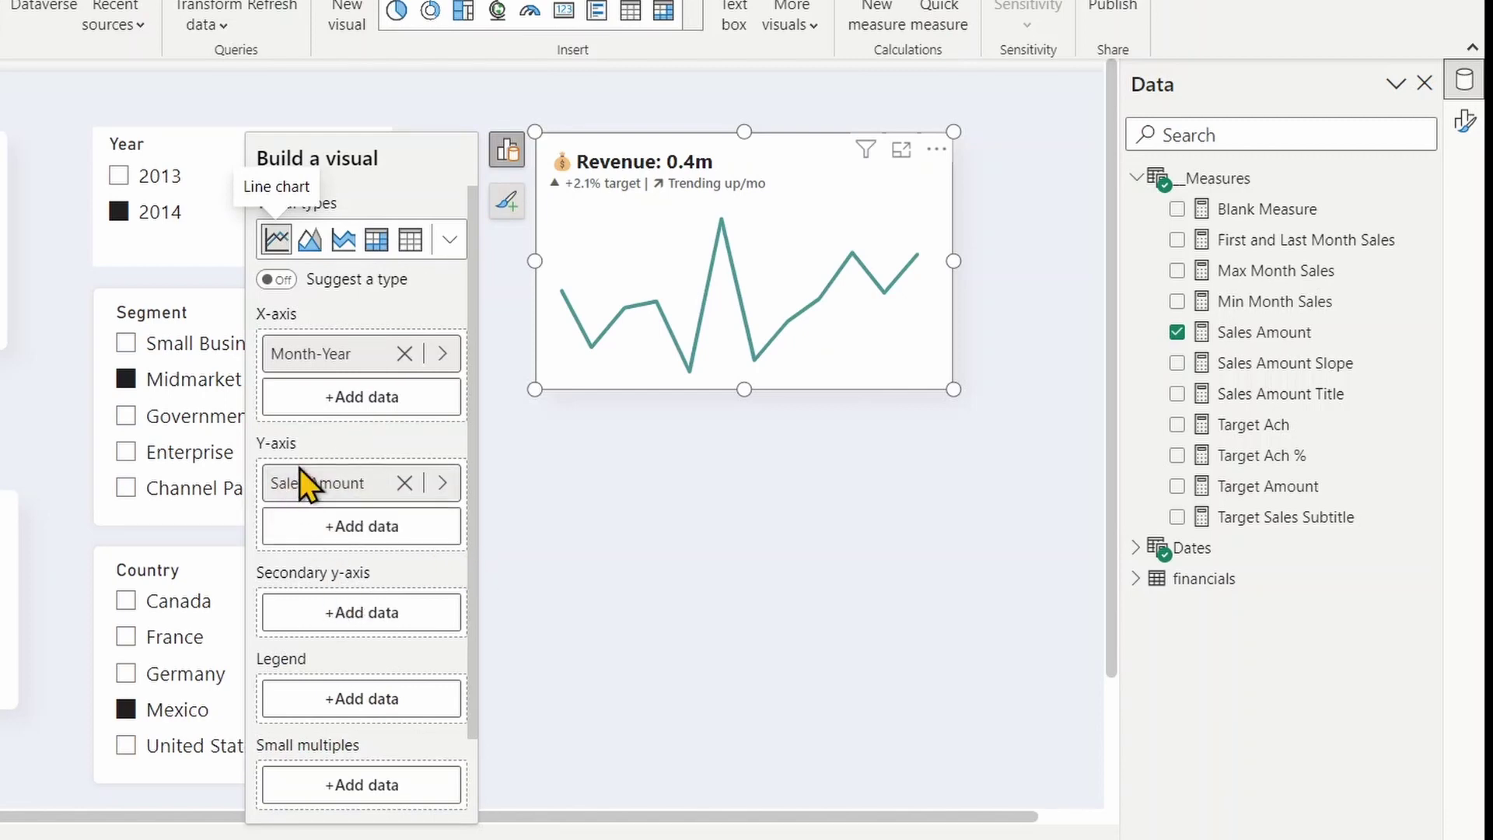
{"action": "left_click", "coordinate": [392, 529]}
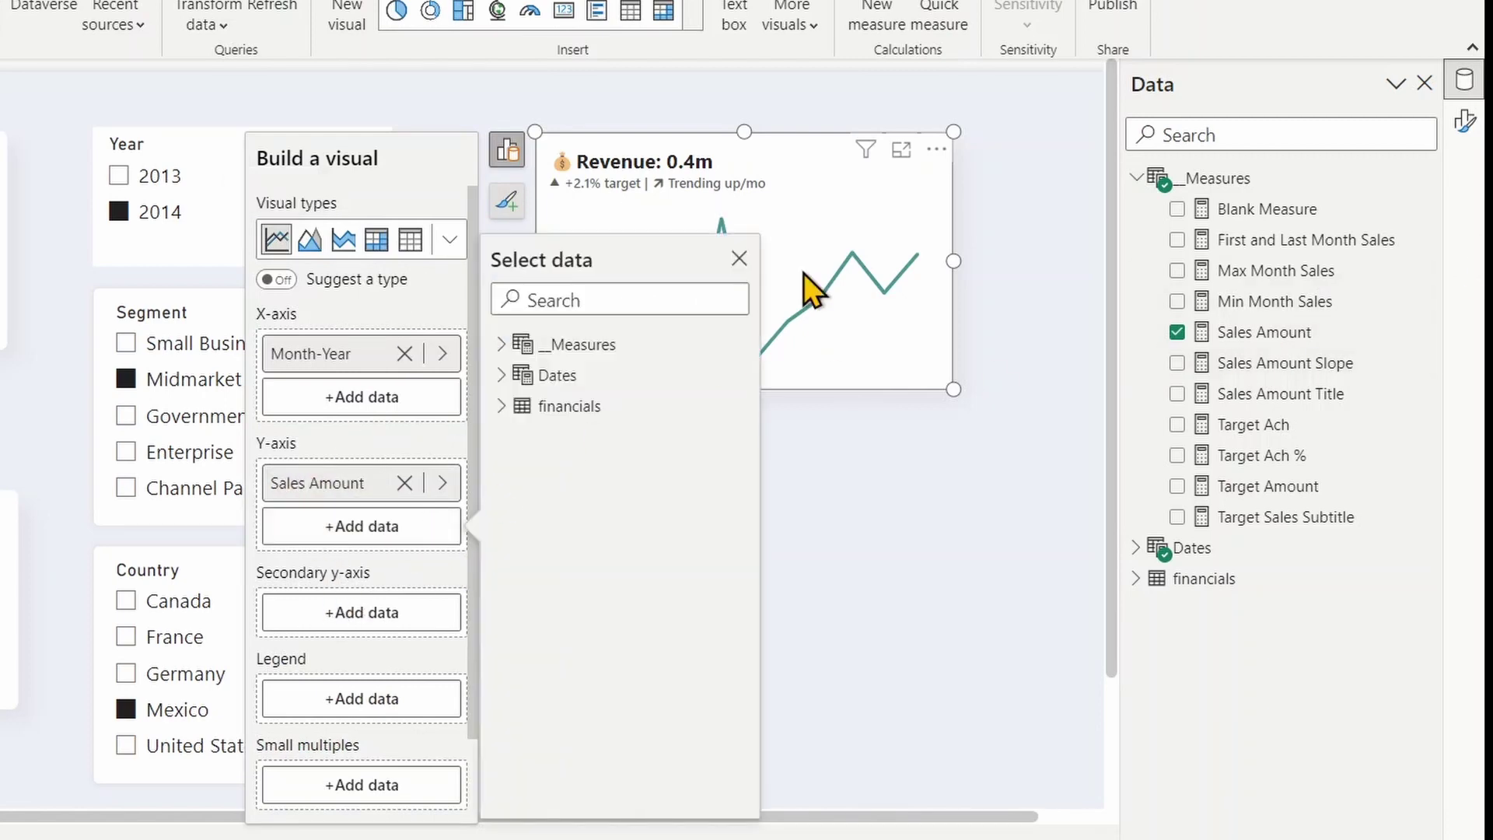
{"action": "left_click", "coordinate": [594, 299]}
{"action": "type", "text": "min"}
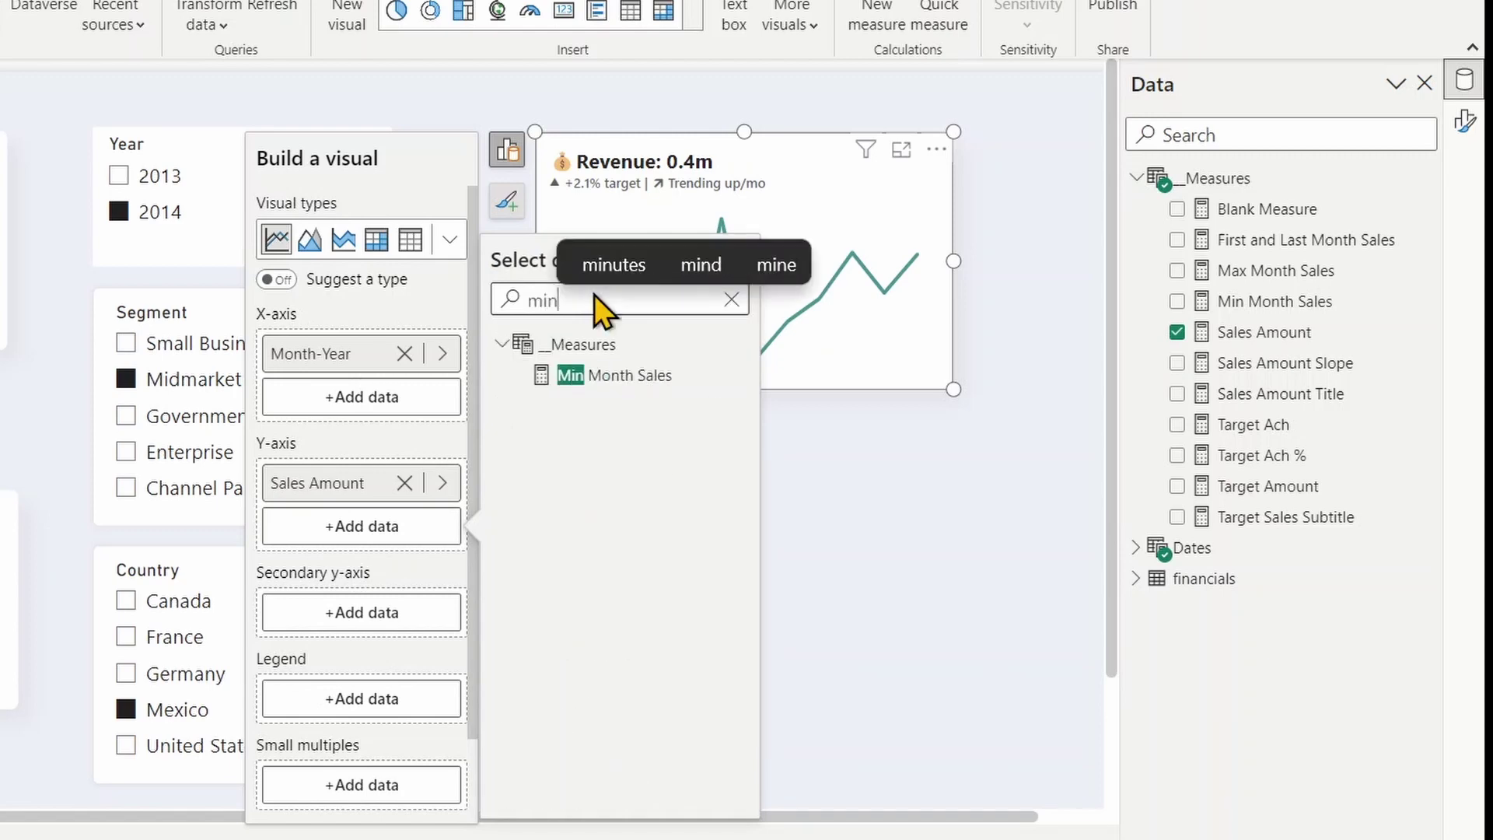
{"action": "left_click", "coordinate": [596, 376]}
{"action": "left_click", "coordinate": [386, 572]}
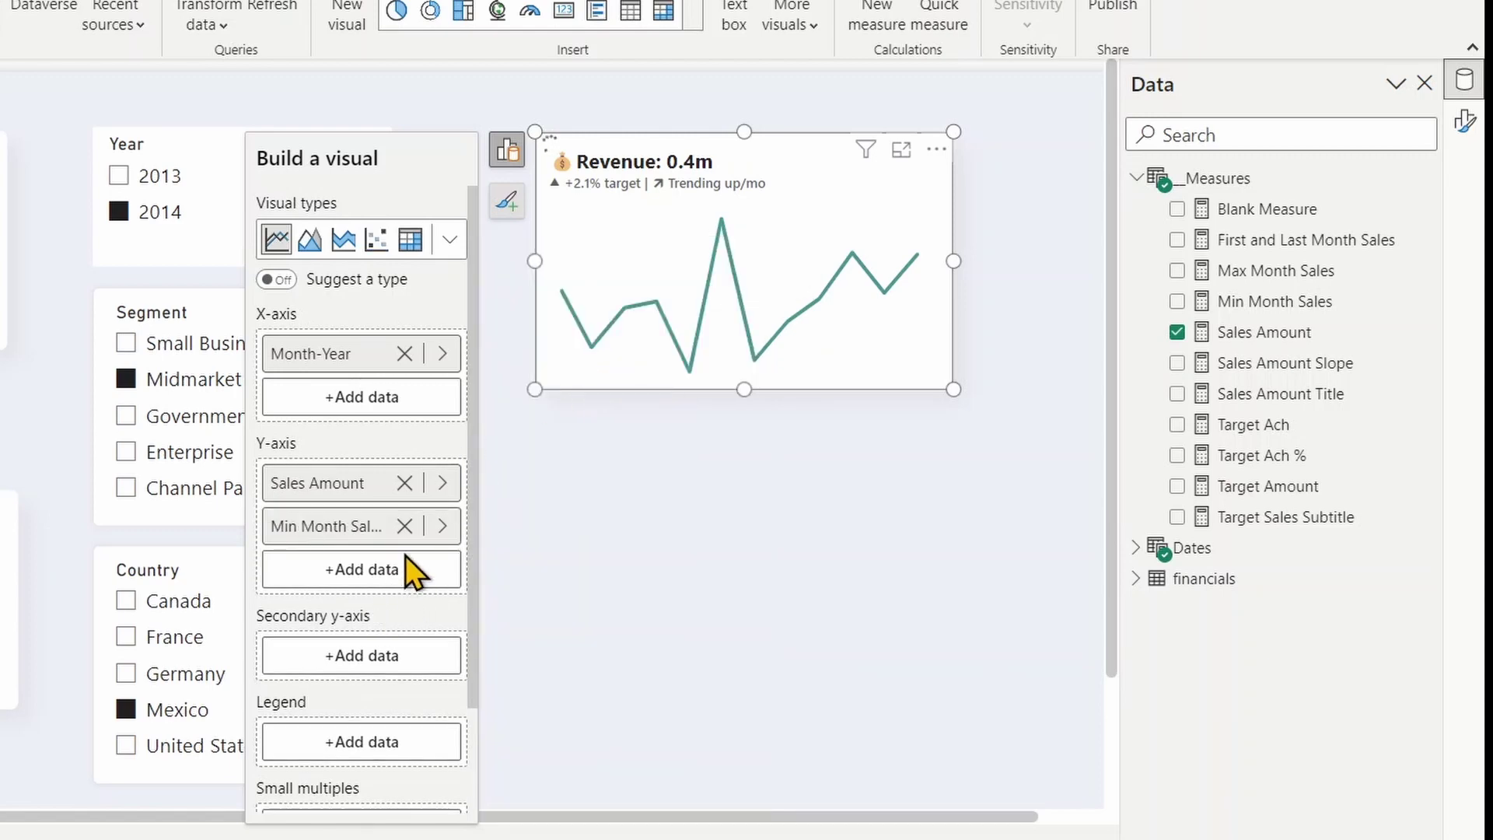
{"action": "left_click", "coordinate": [589, 341]}
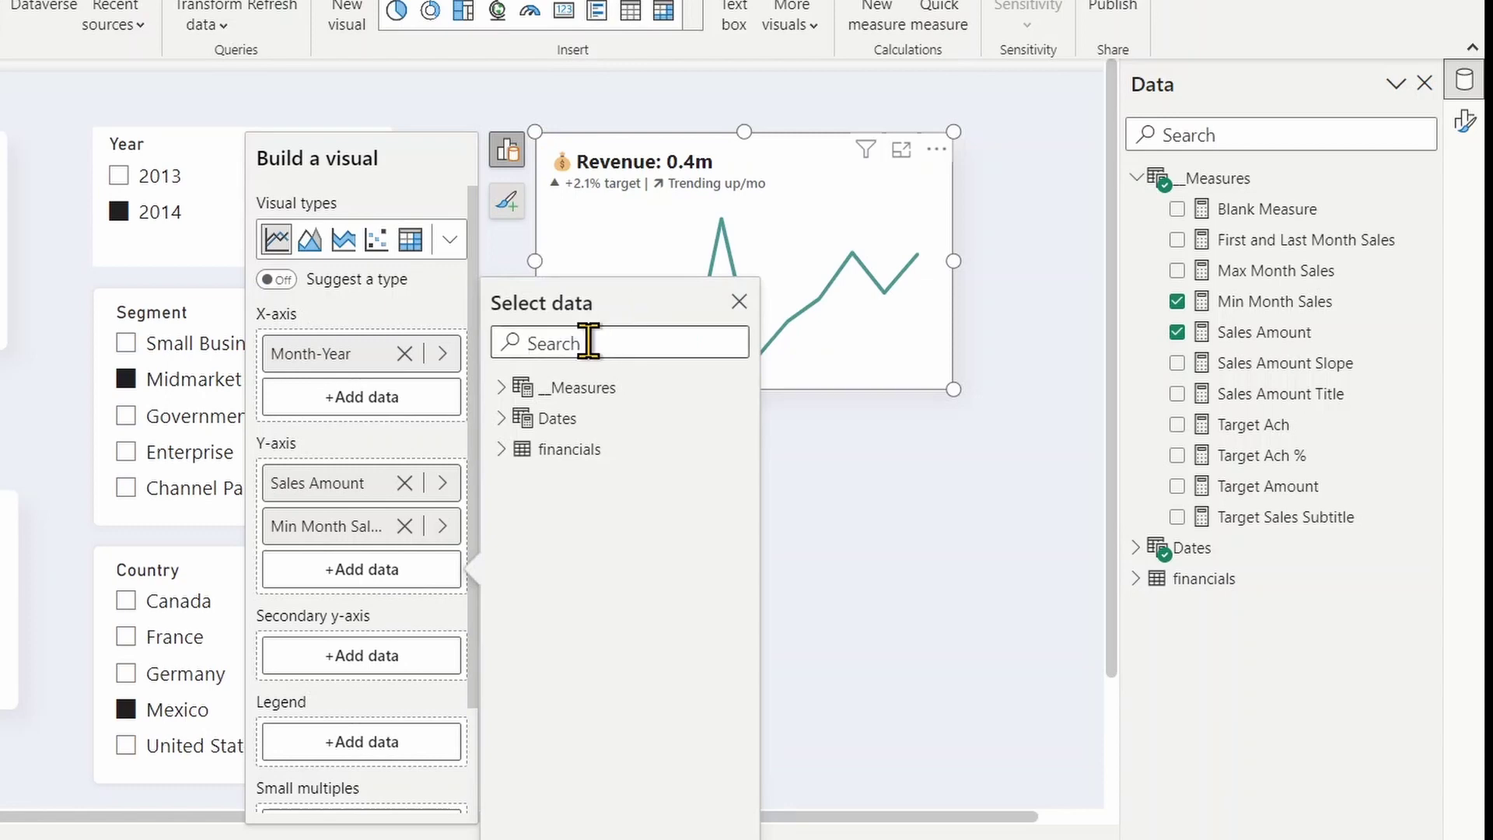
{"action": "type", "text": "max"}
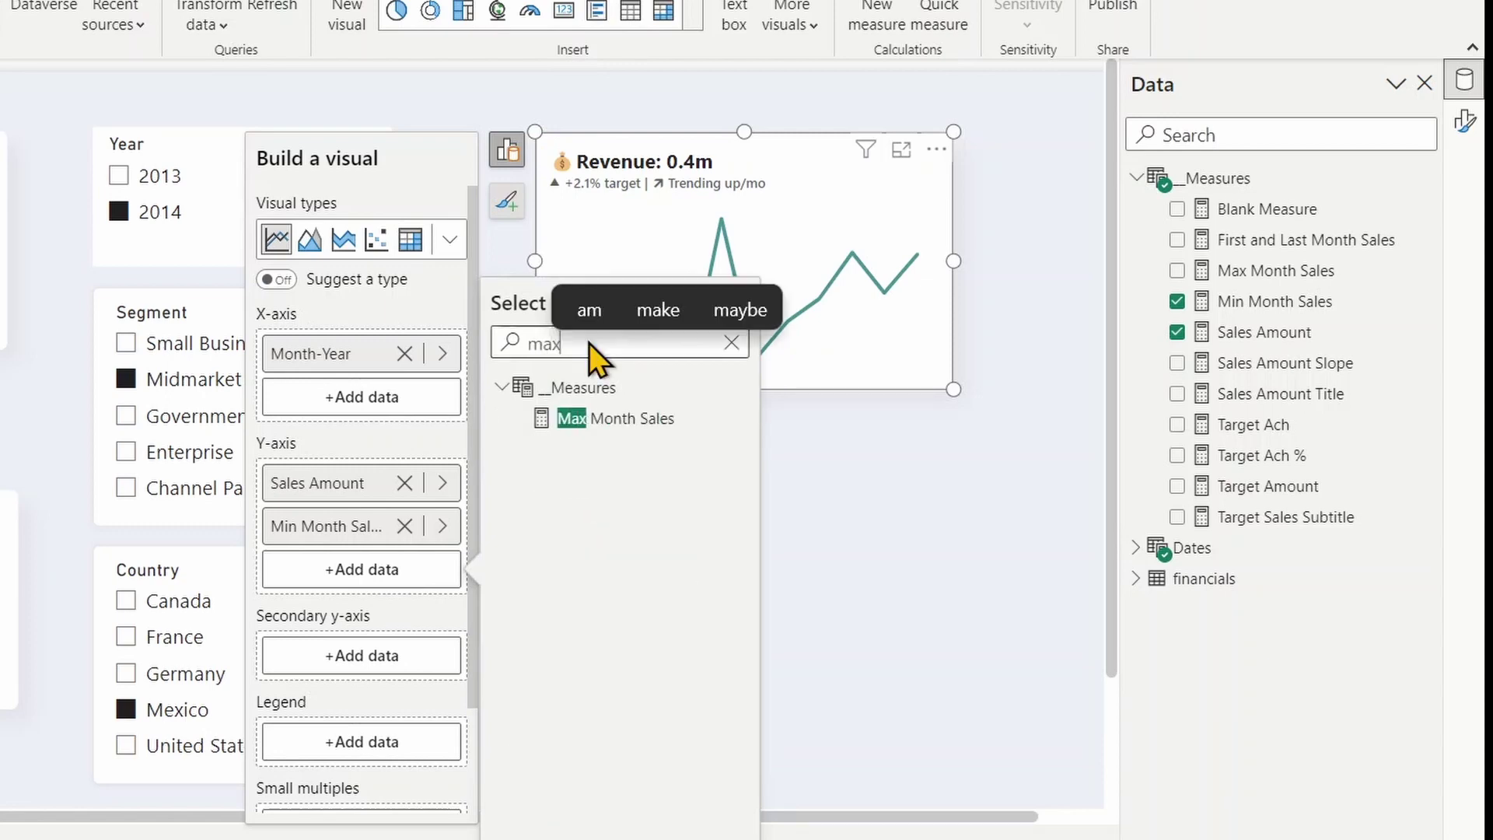
{"action": "left_click", "coordinate": [615, 419]}
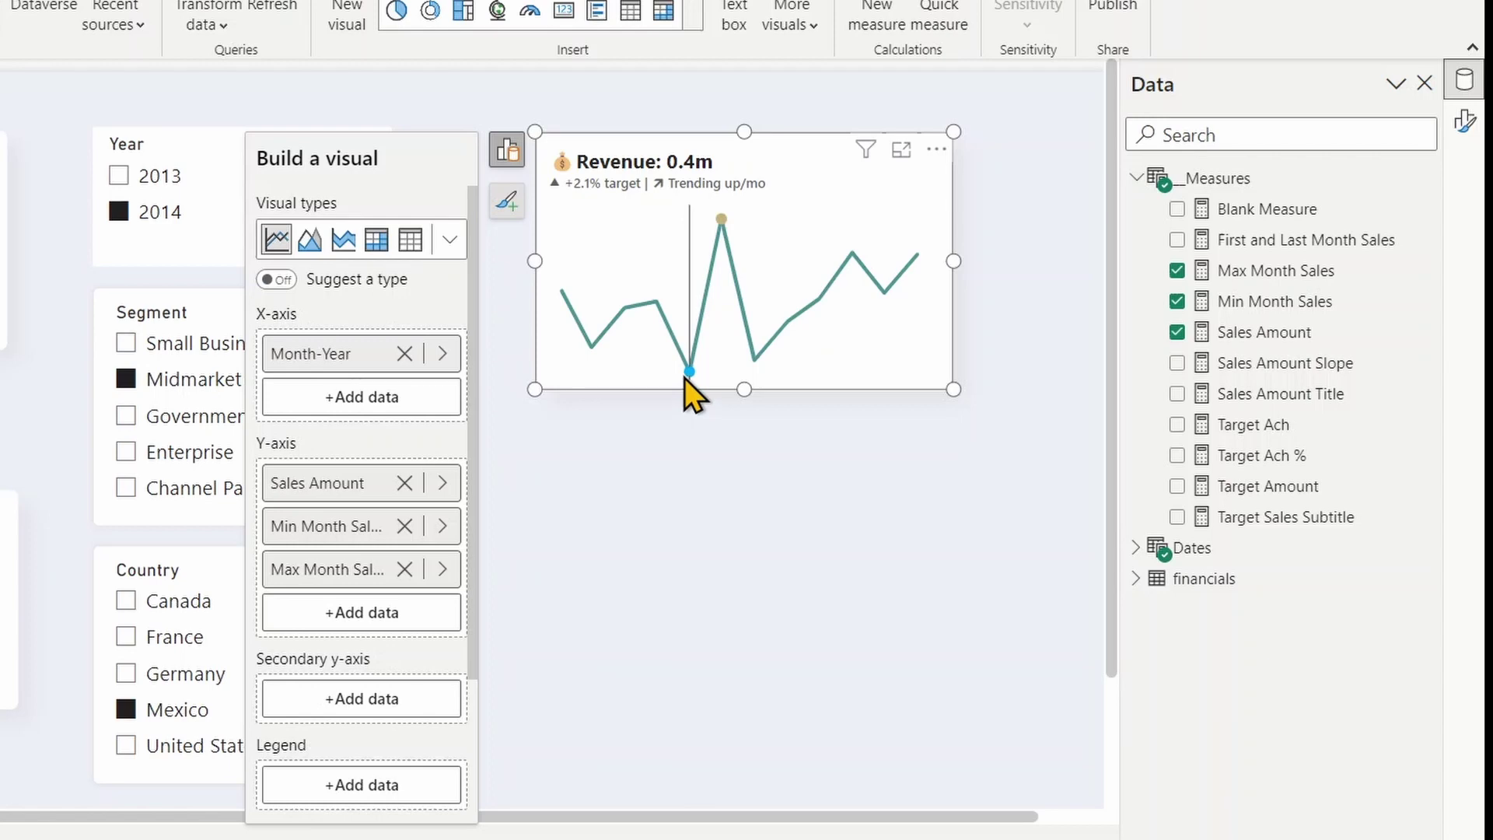
Step: Check the lowest and highest month points by filtering Segment to Government and back to Midmarket
{"action": "mouse_move", "coordinate": [684, 379]}
{"action": "left_click", "coordinate": [633, 471]}
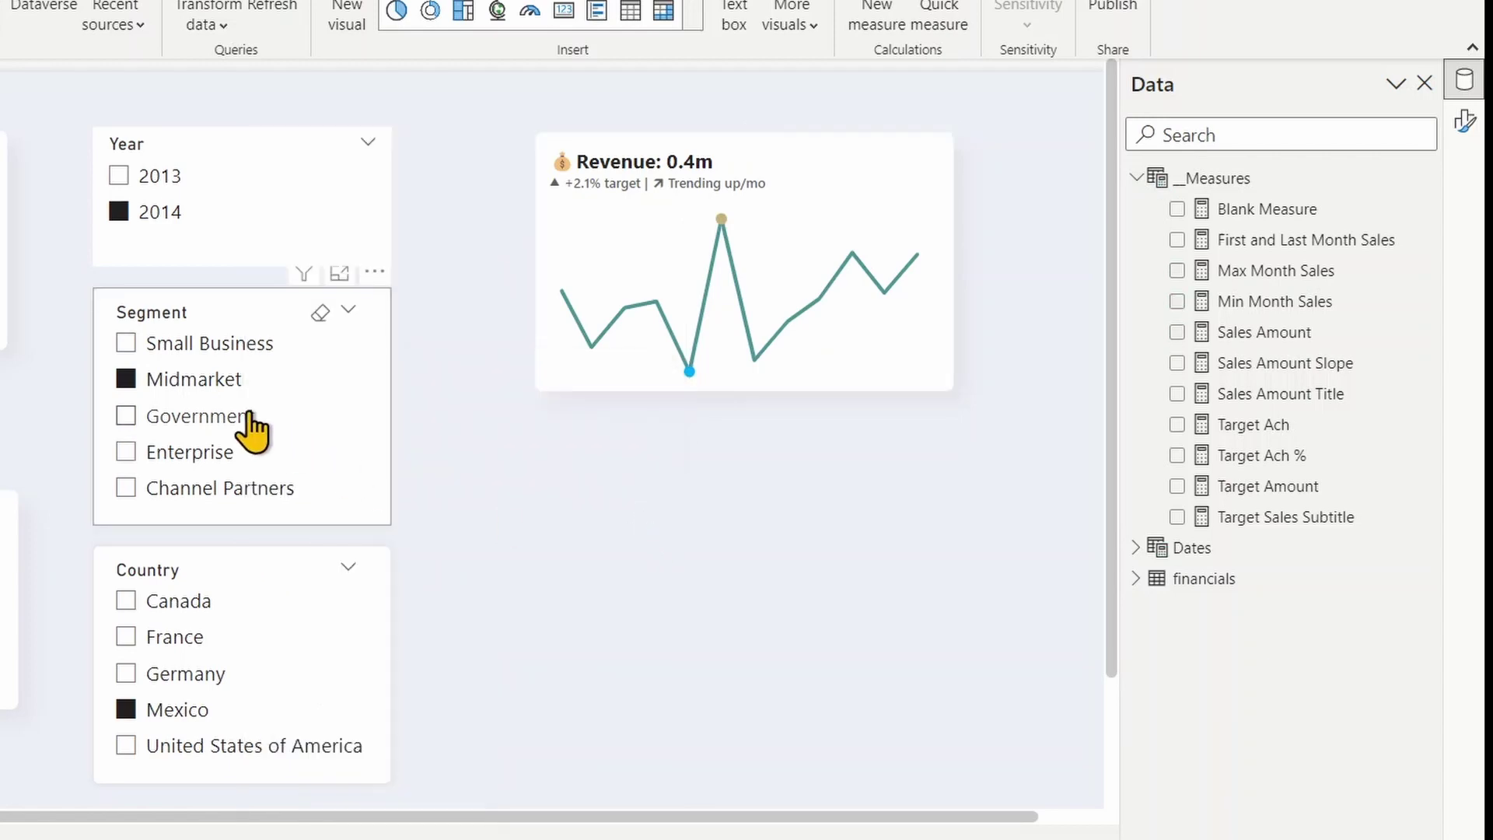
{"action": "left_click", "coordinate": [126, 416]}
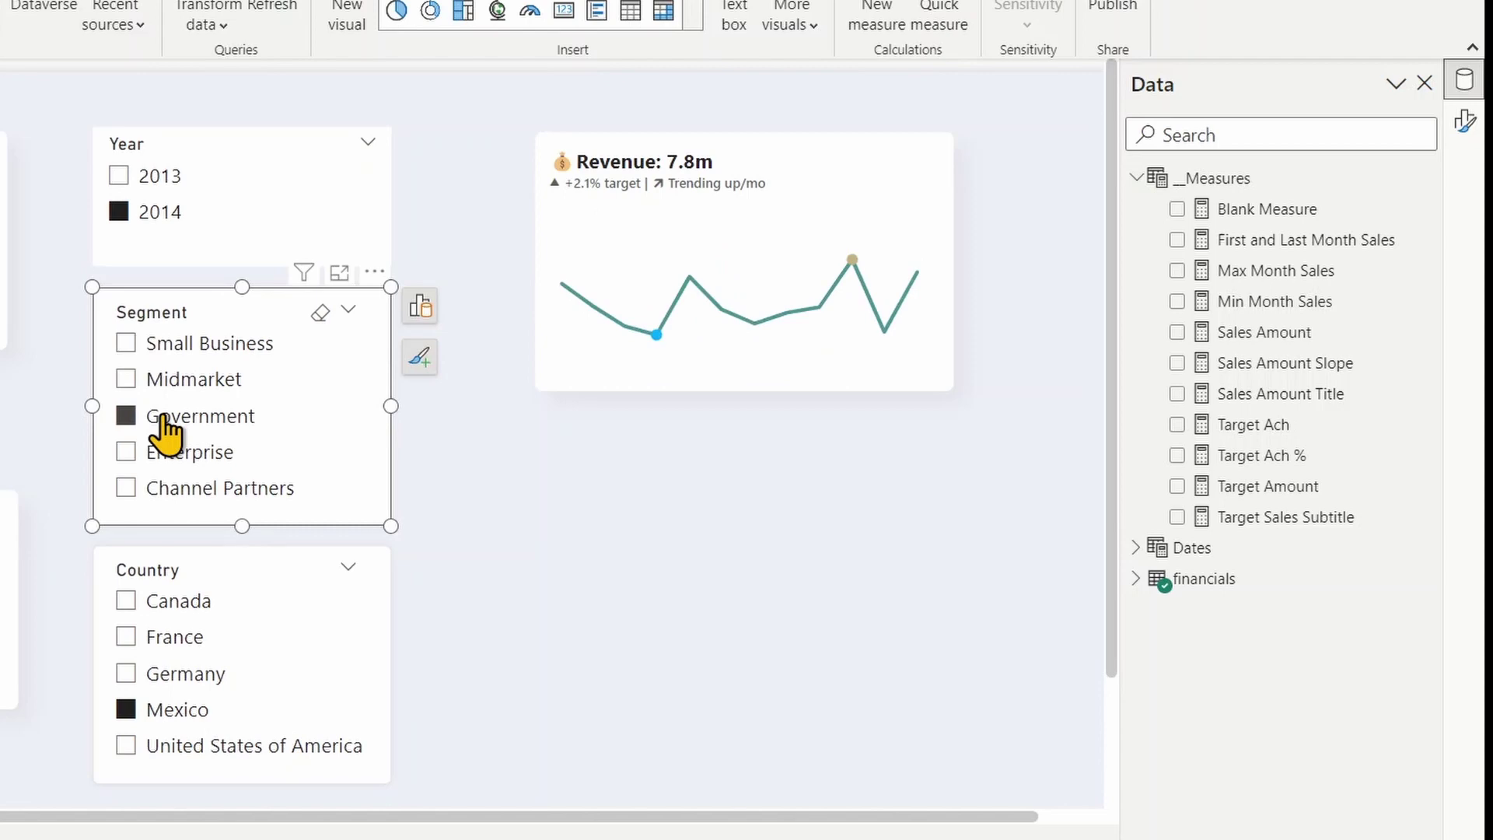
{"action": "left_click", "coordinate": [126, 380]}
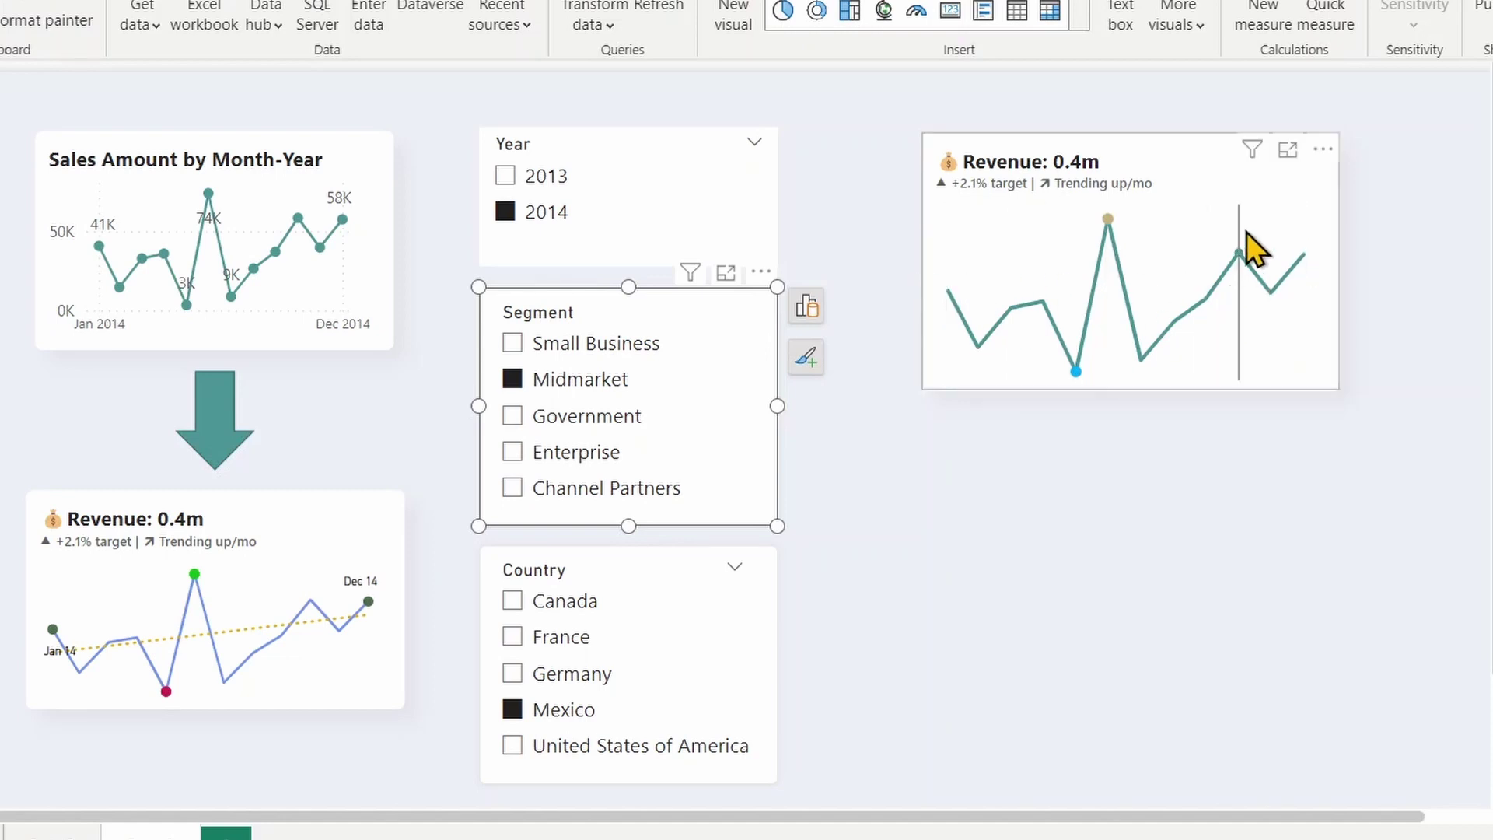
Step: Review the First and Last Month Sales measure formula, including the current month variable and the MAX and MIN Month-Year expressions
{"action": "left_click", "coordinate": [1192, 134]}
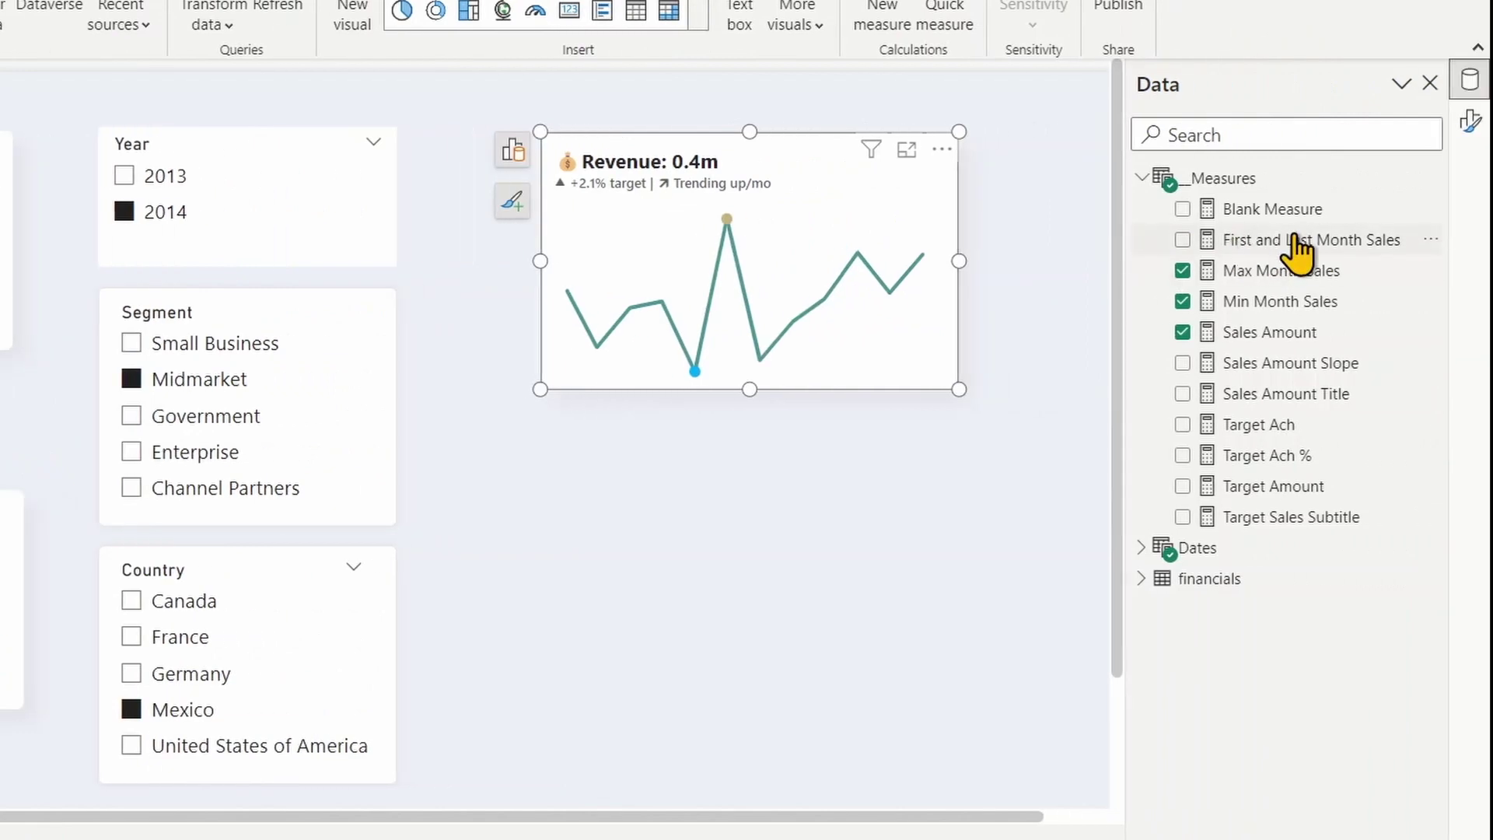
{"action": "left_click", "coordinate": [1306, 244]}
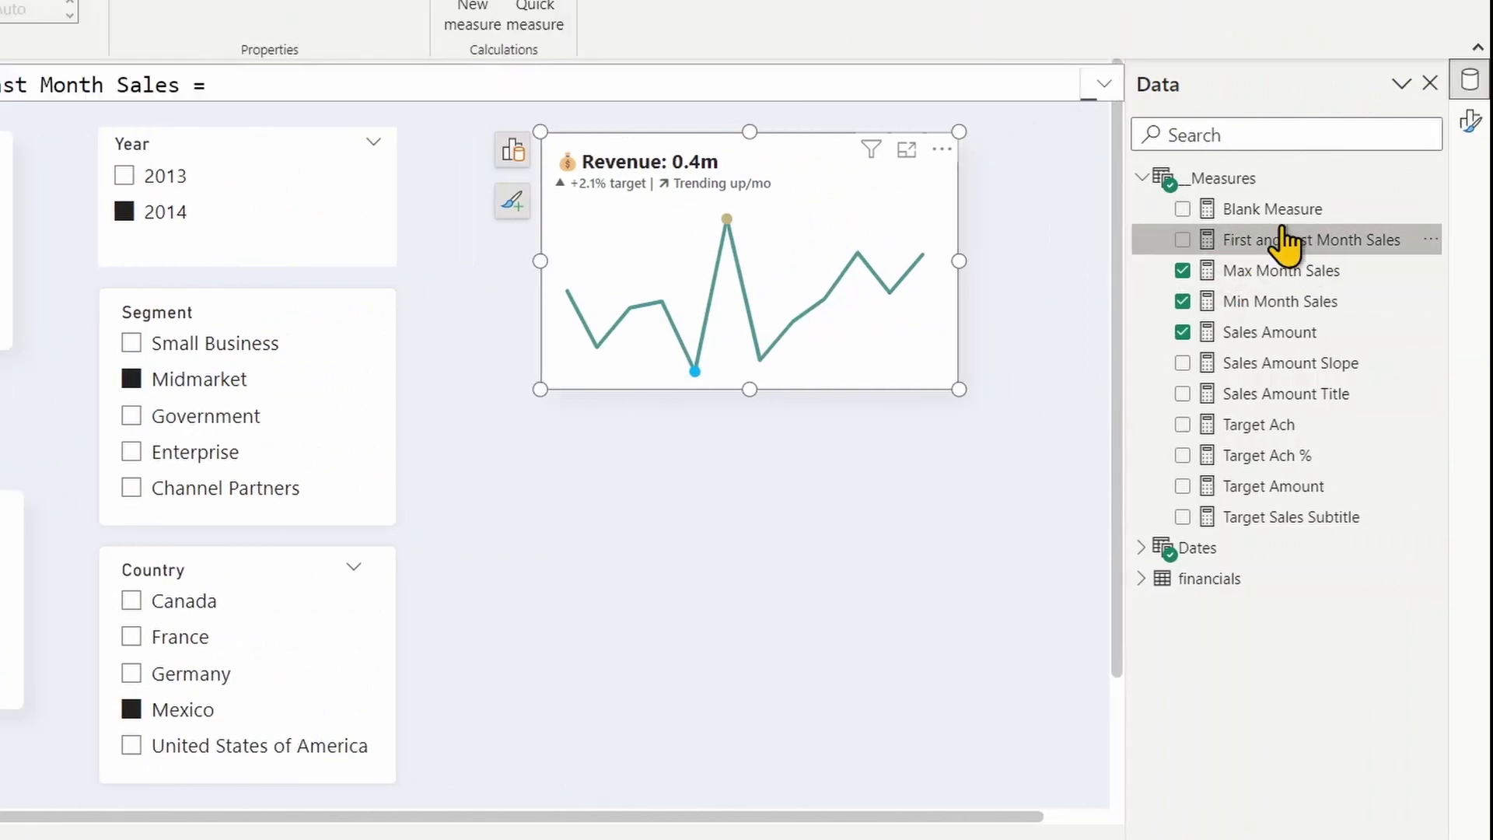
{"action": "left_click", "coordinate": [1105, 84]}
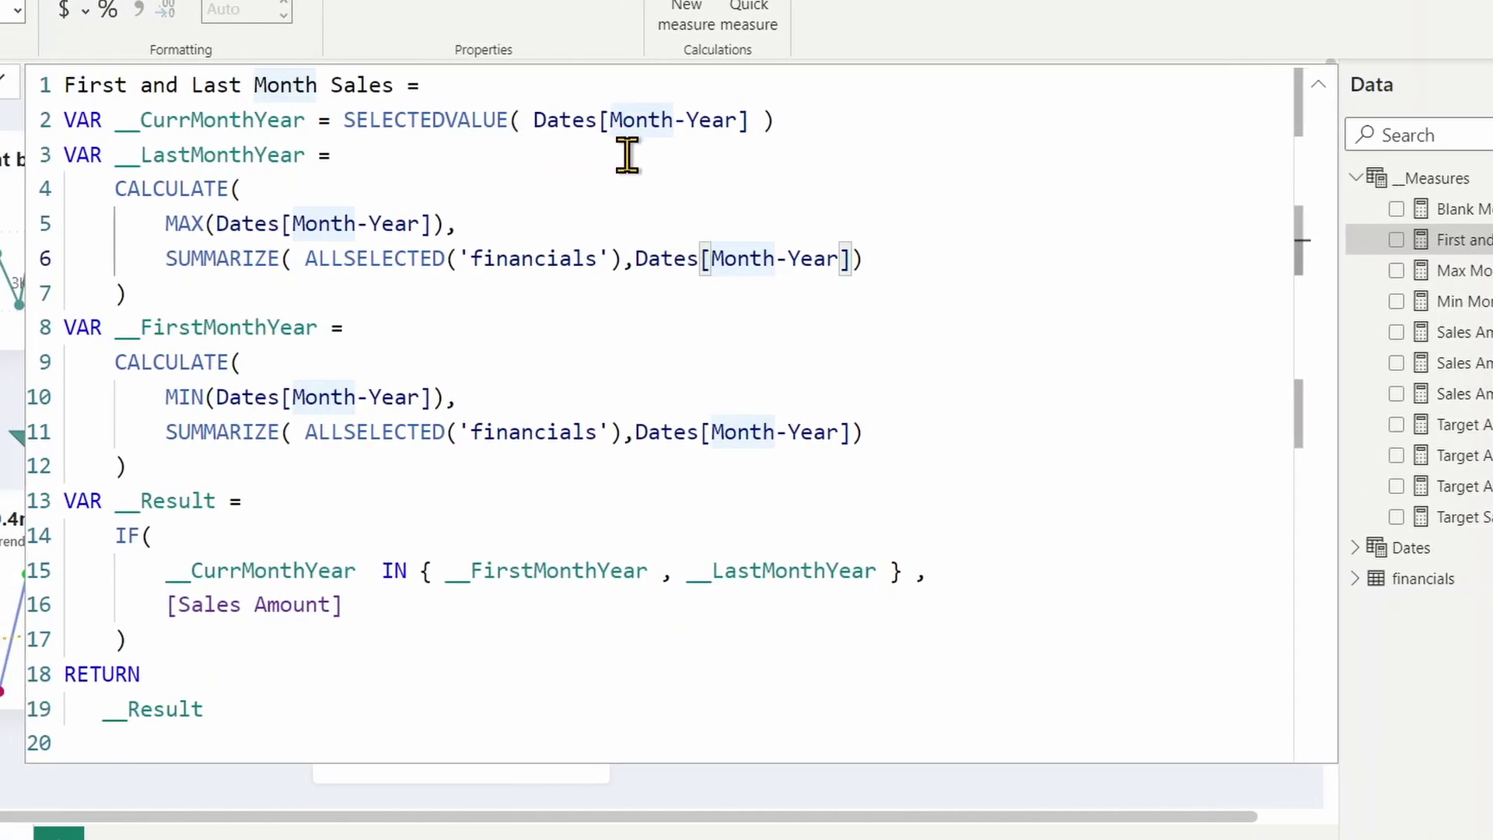
{"action": "left_click", "coordinate": [262, 123]}
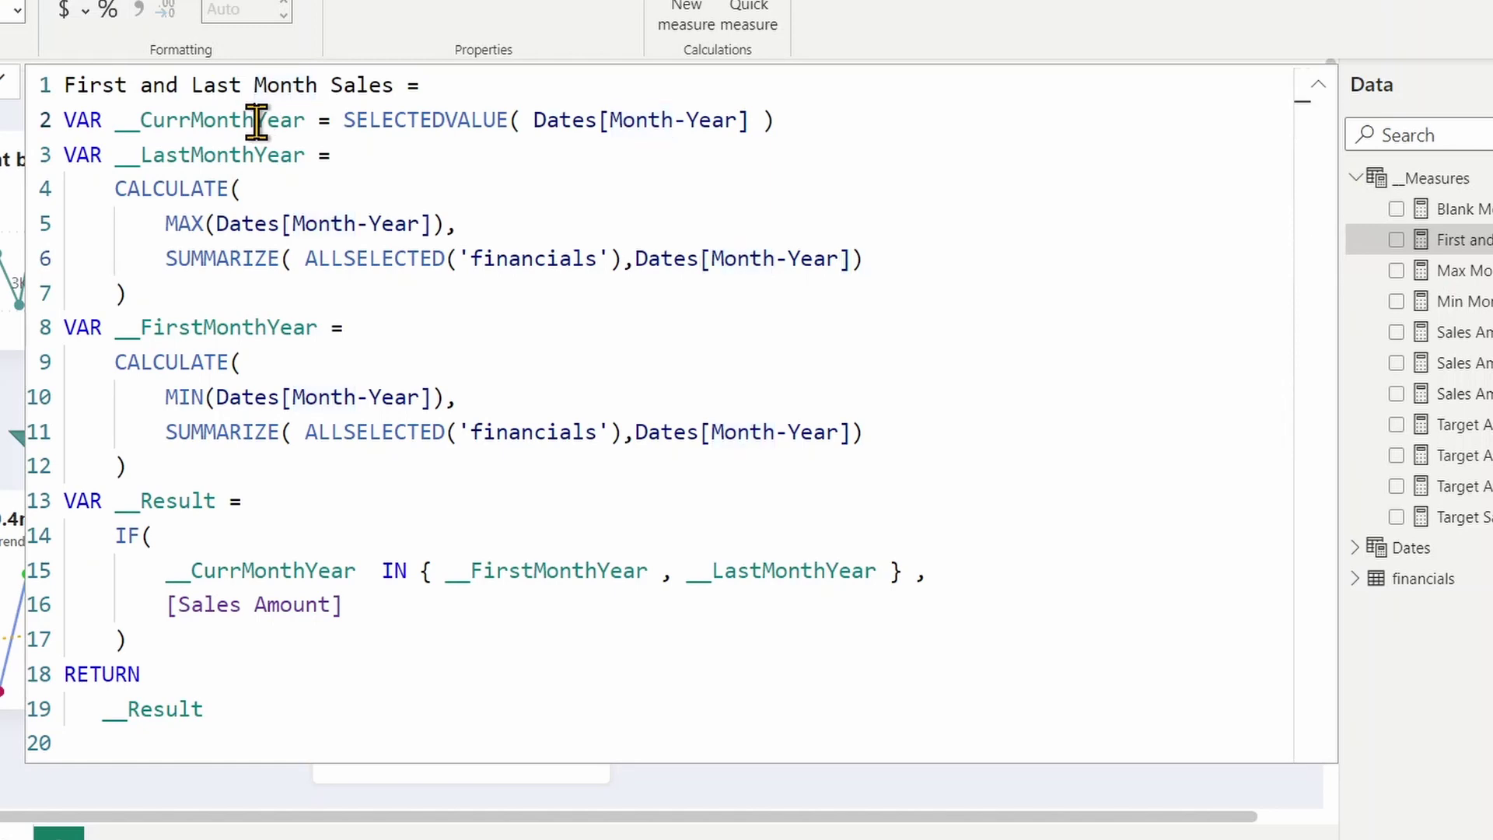
{"action": "left_click", "coordinate": [260, 163]}
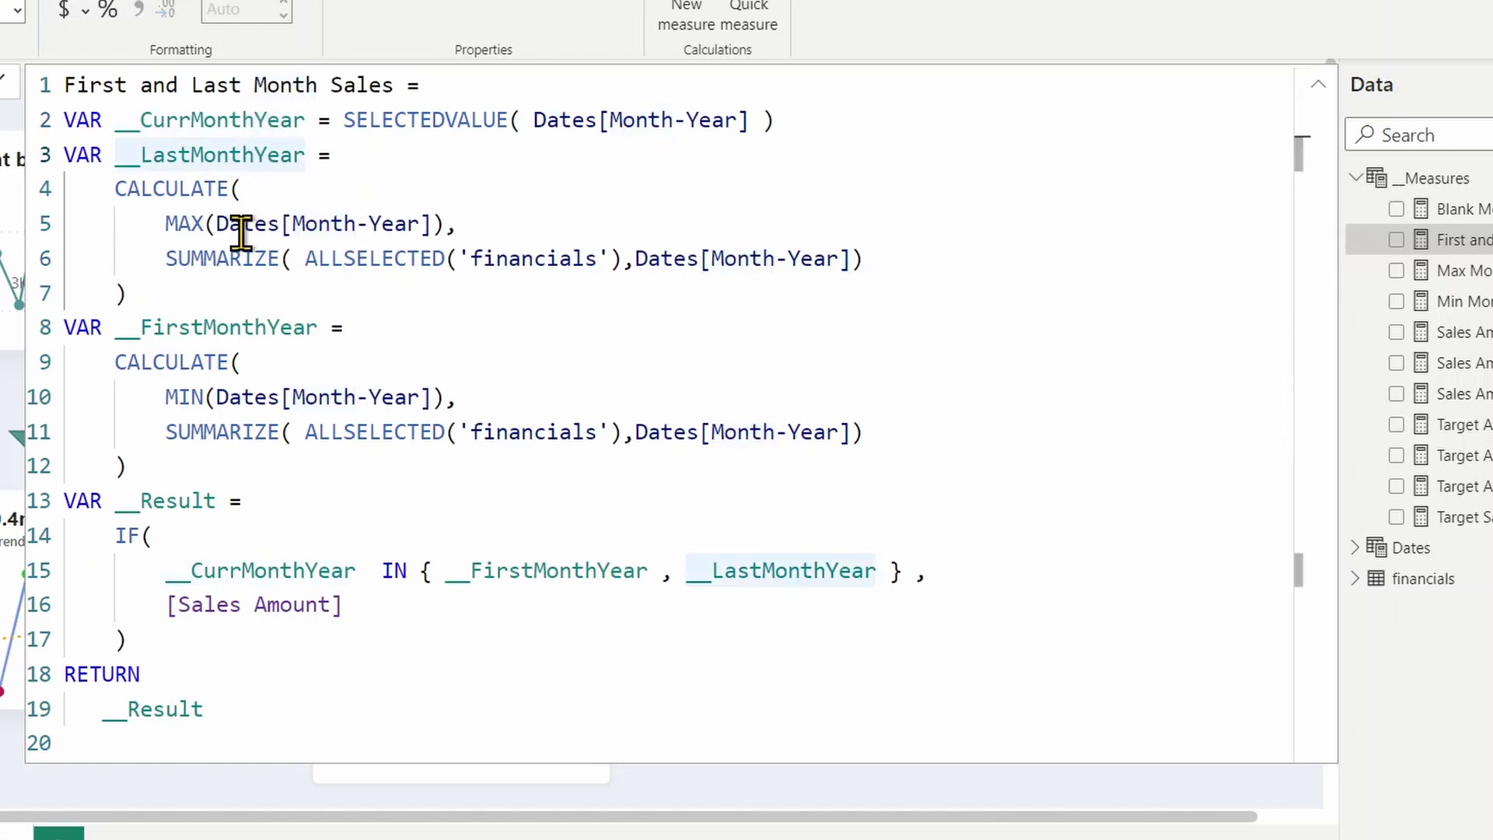
{"action": "left_click_drag", "start_coordinate": [167, 223], "coordinate": [346, 224]}
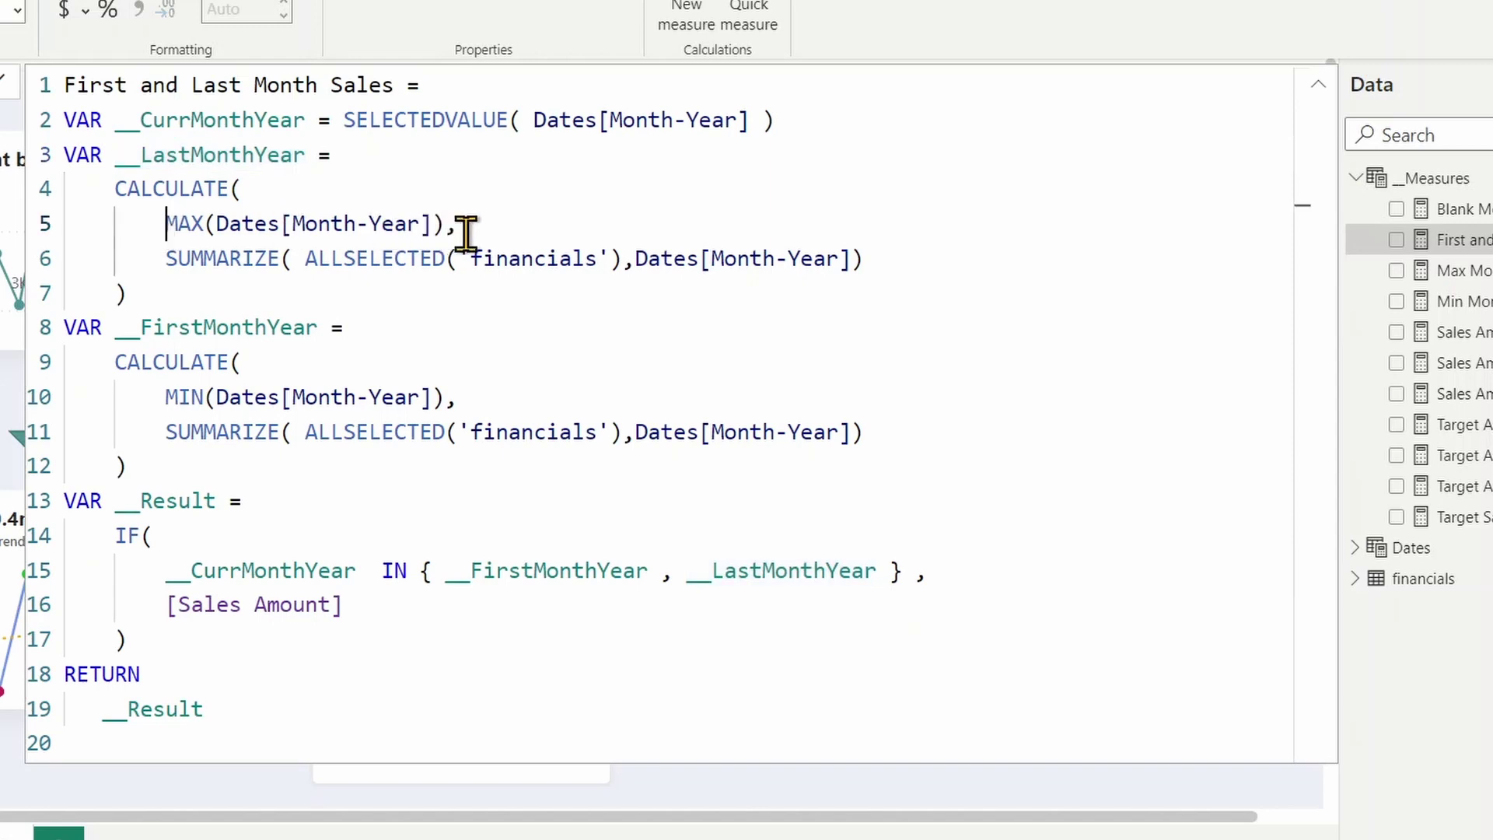
{"action": "key", "text": "shift+End"}
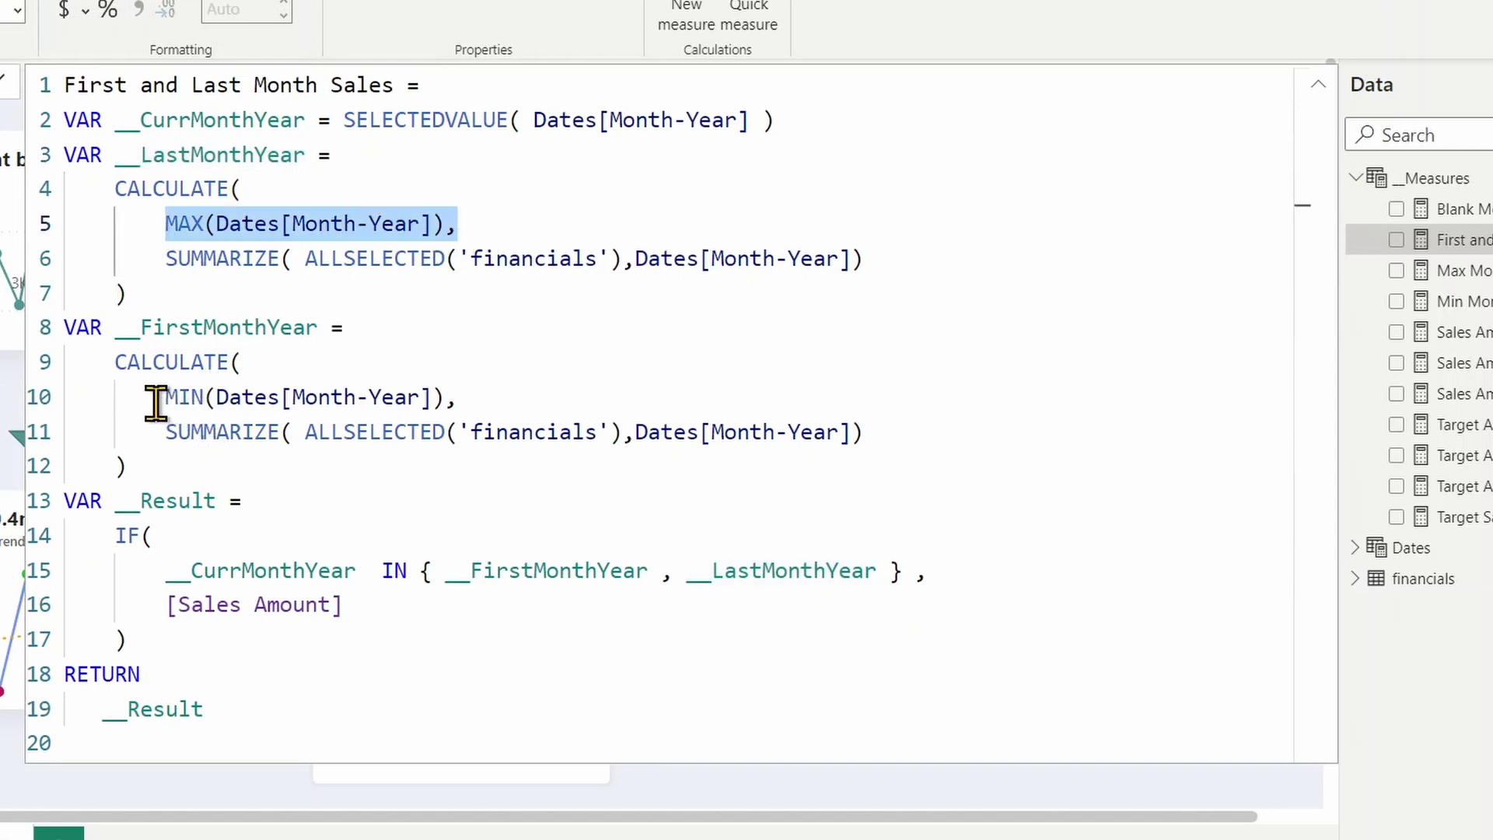
{"action": "left_click", "coordinate": [464, 399]}
{"action": "key", "text": "shift+Home"}
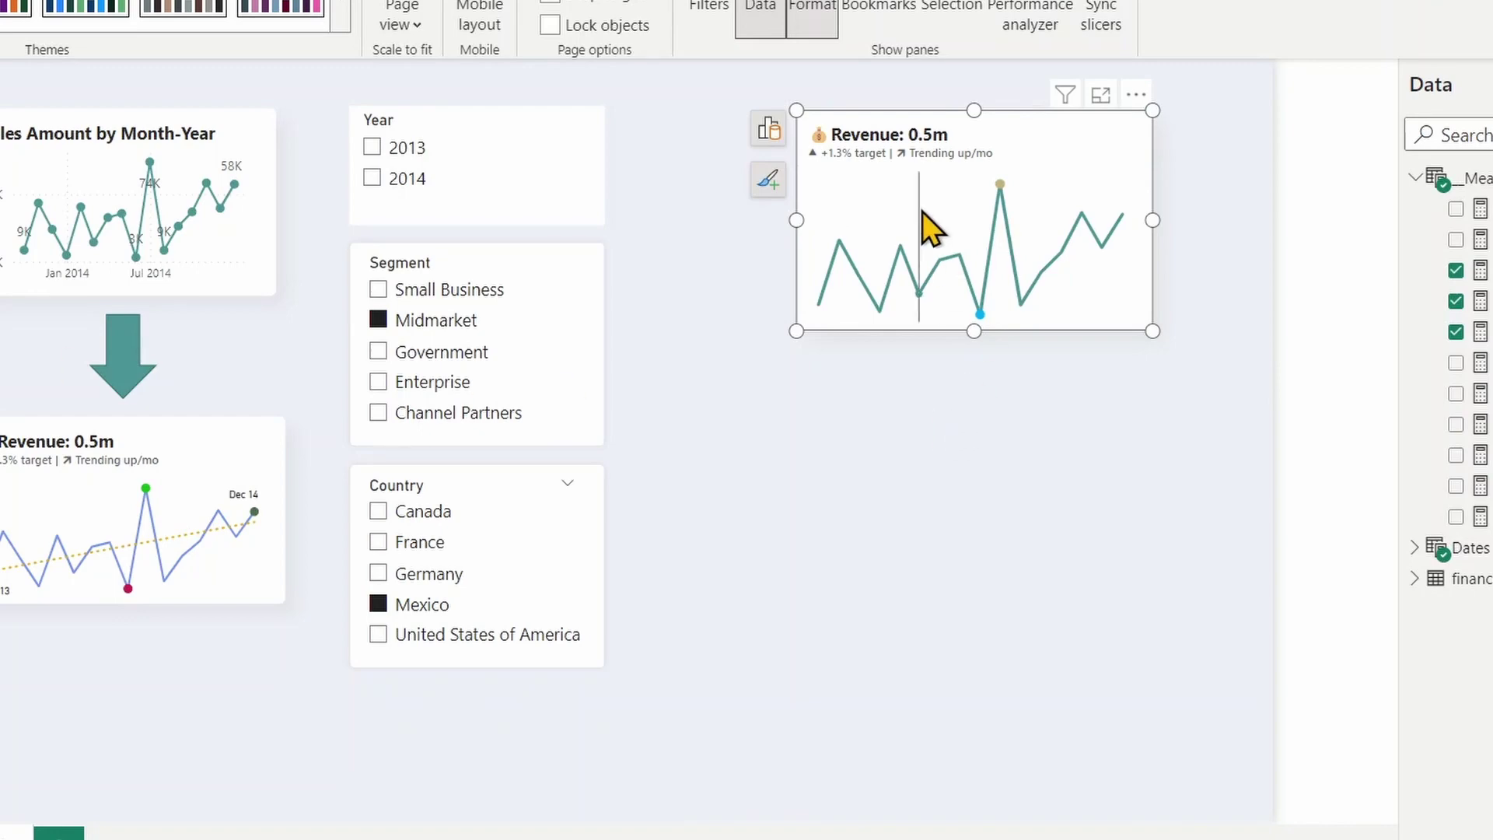
Step: Add the First and Last Month Sales measure to the Revenue chart's Y-axis
{"action": "mouse_move", "coordinate": [993, 194]}
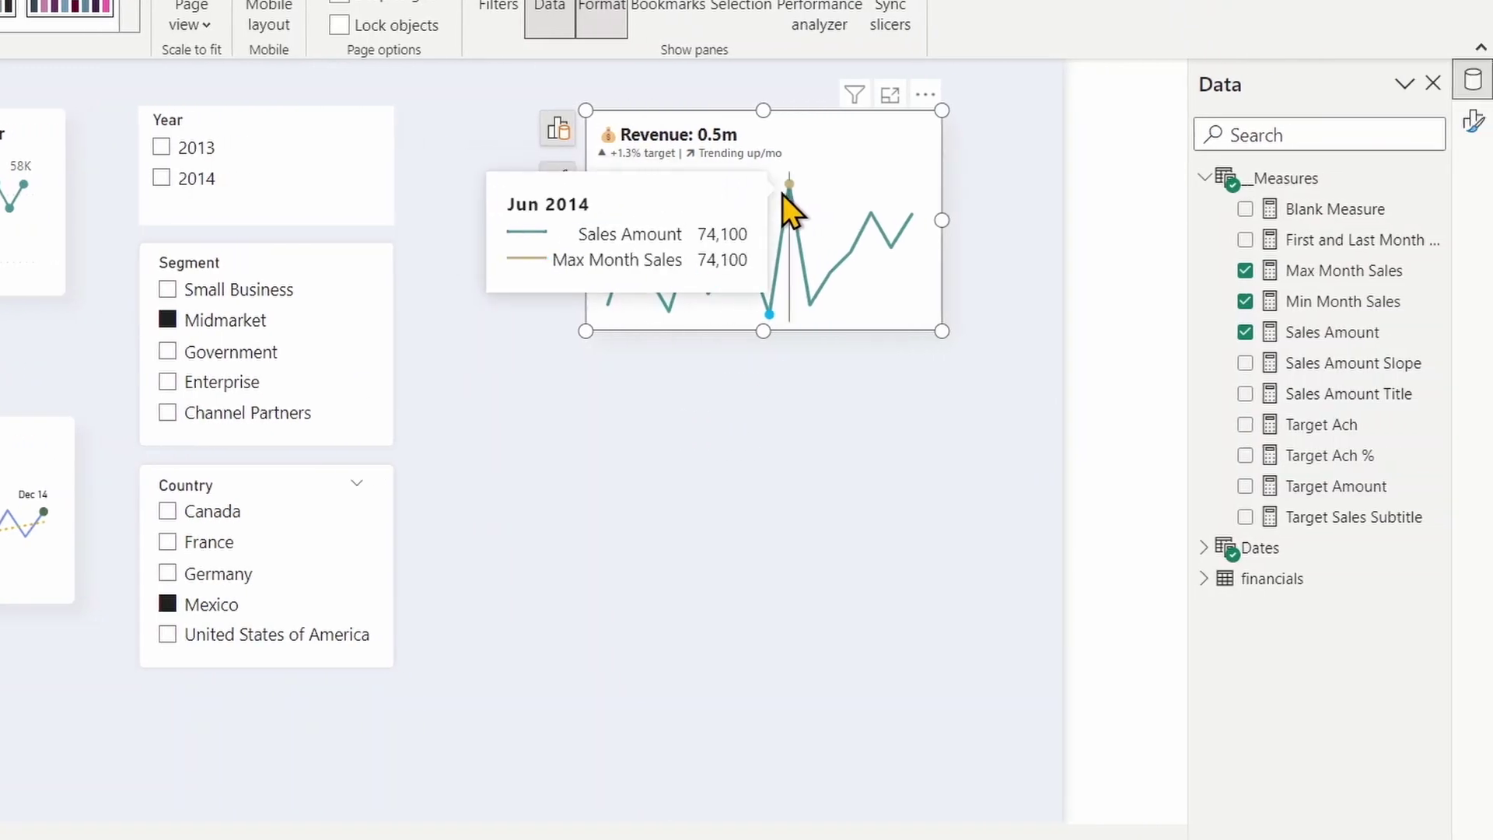
{"action": "left_click", "coordinate": [560, 148]}
{"action": "left_click", "coordinate": [412, 592]}
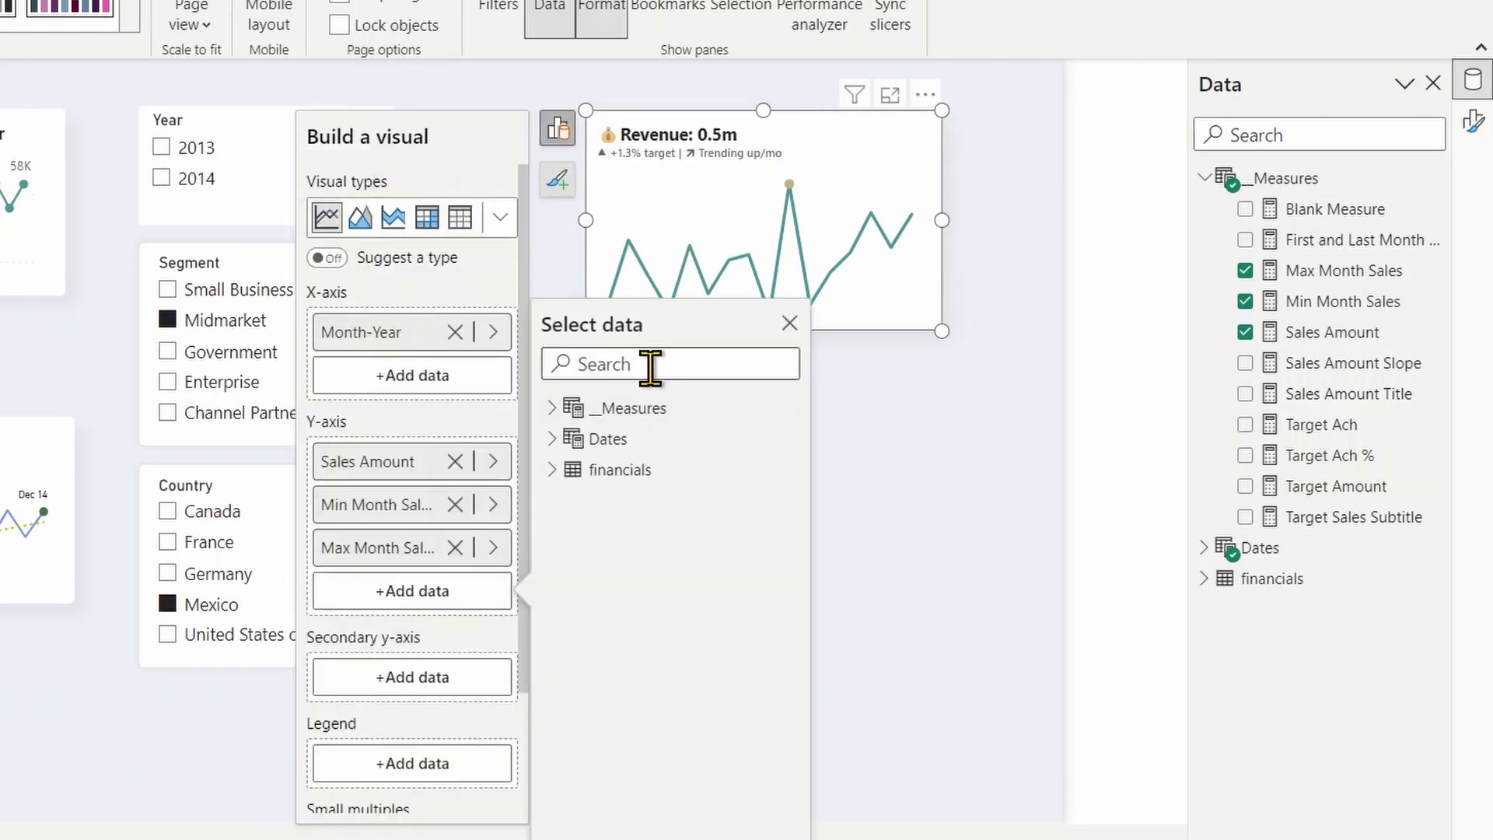
{"action": "type", "text": "first"}
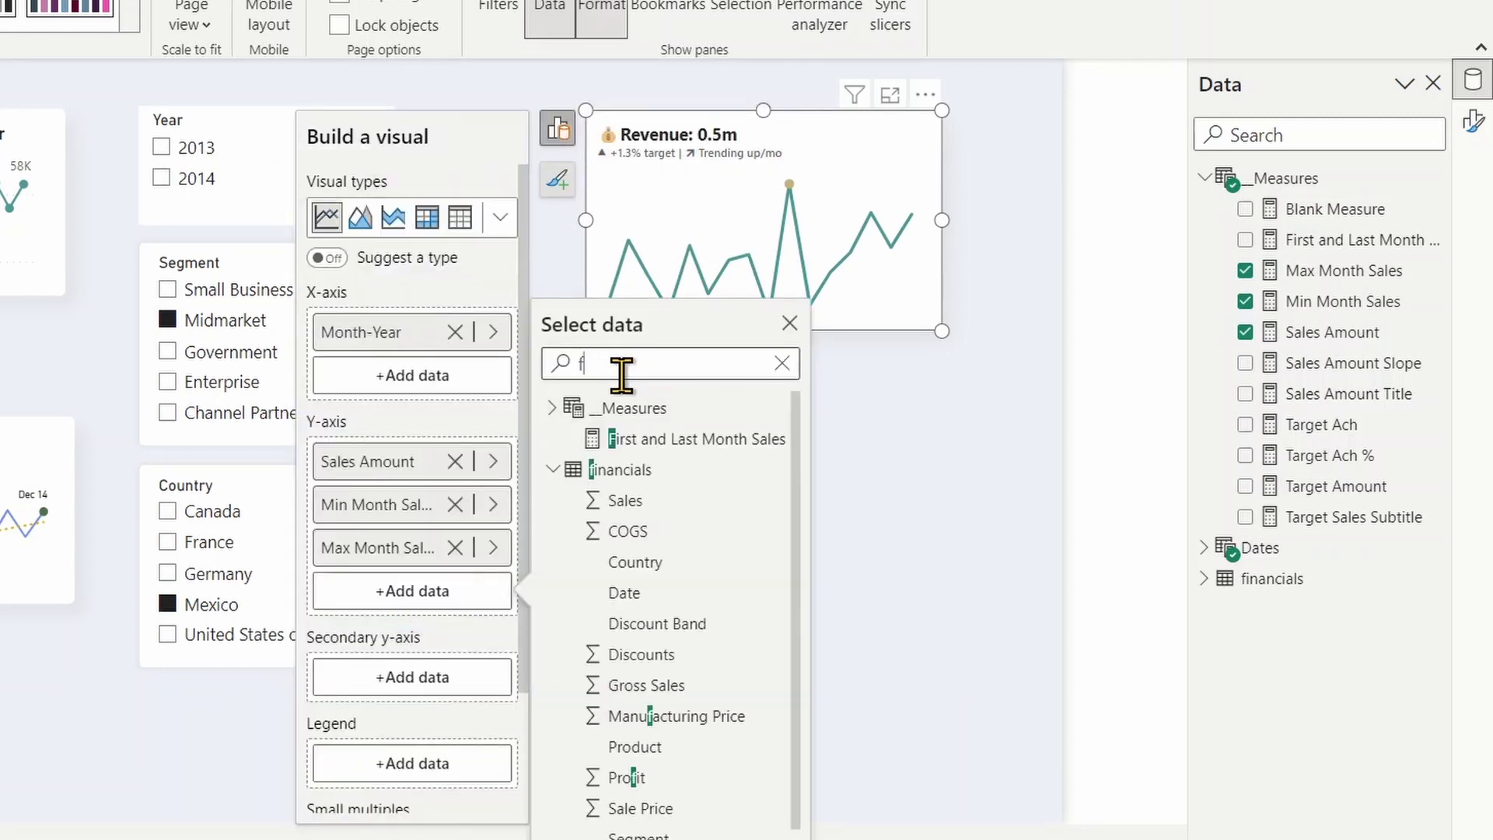
{"action": "left_click", "coordinate": [647, 441]}
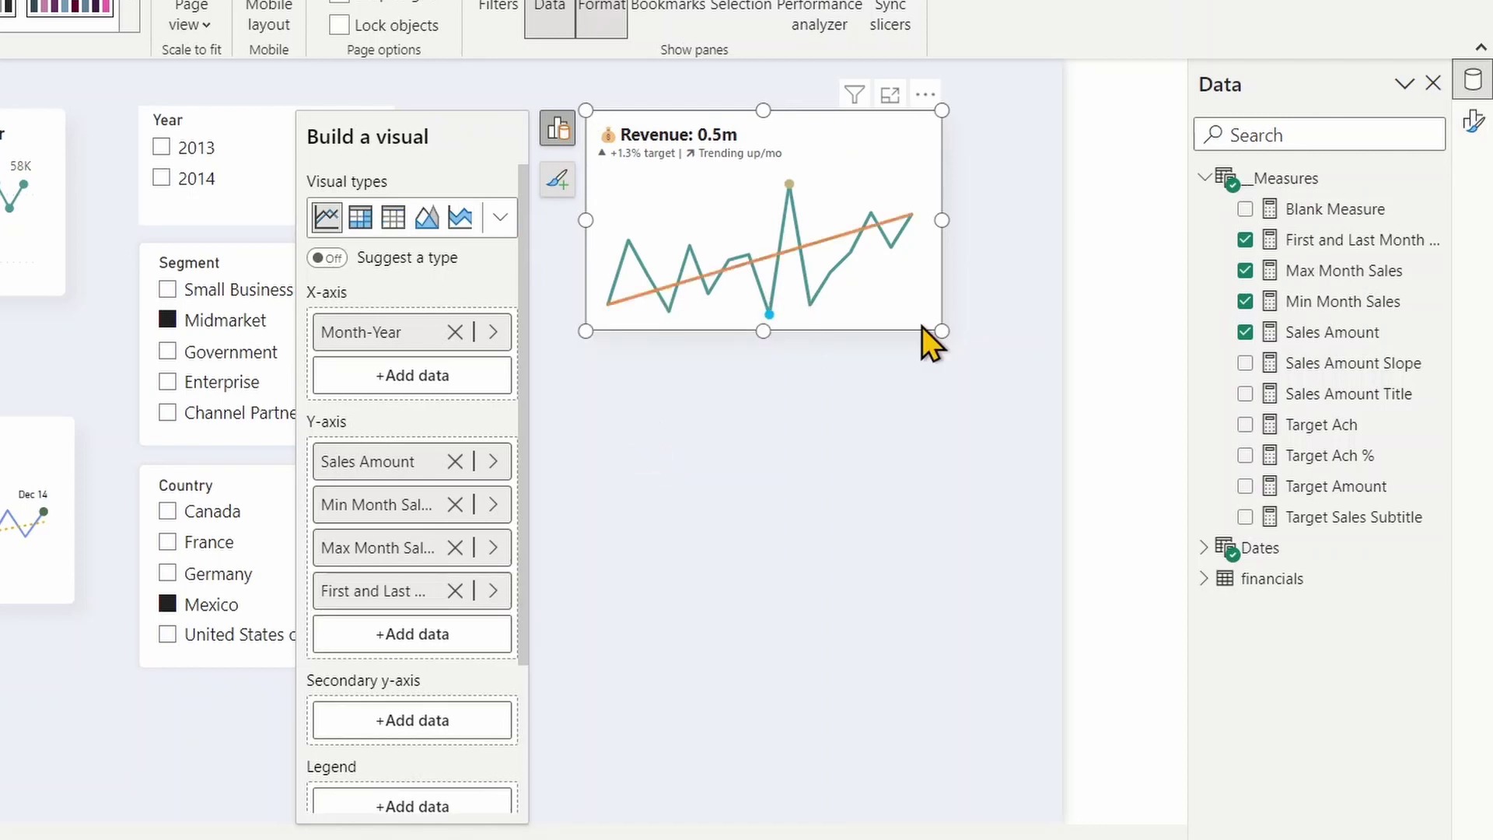
Step: Set the line stroke width of the First and Last Month Sales series to 0 px
{"action": "left_click", "coordinate": [1472, 121]}
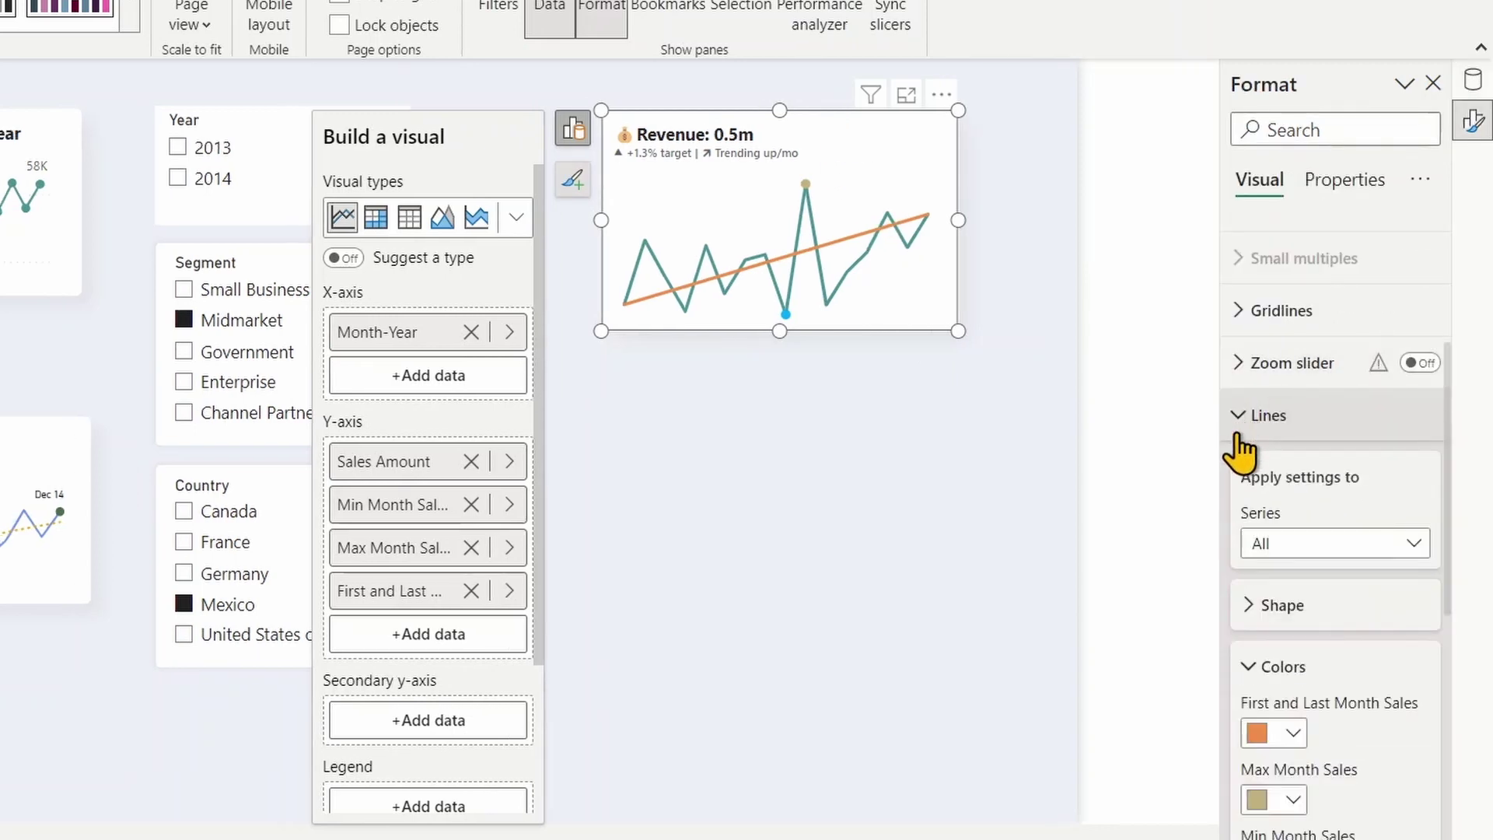
{"action": "scroll", "coordinate": [1392, 545], "scroll_direction": "down", "scroll_amount": 5}
{"action": "scroll", "coordinate": [1361, 506], "scroll_direction": "up", "scroll_amount": 2}
{"action": "scroll", "coordinate": [1326, 451], "scroll_direction": "up", "scroll_amount": 1}
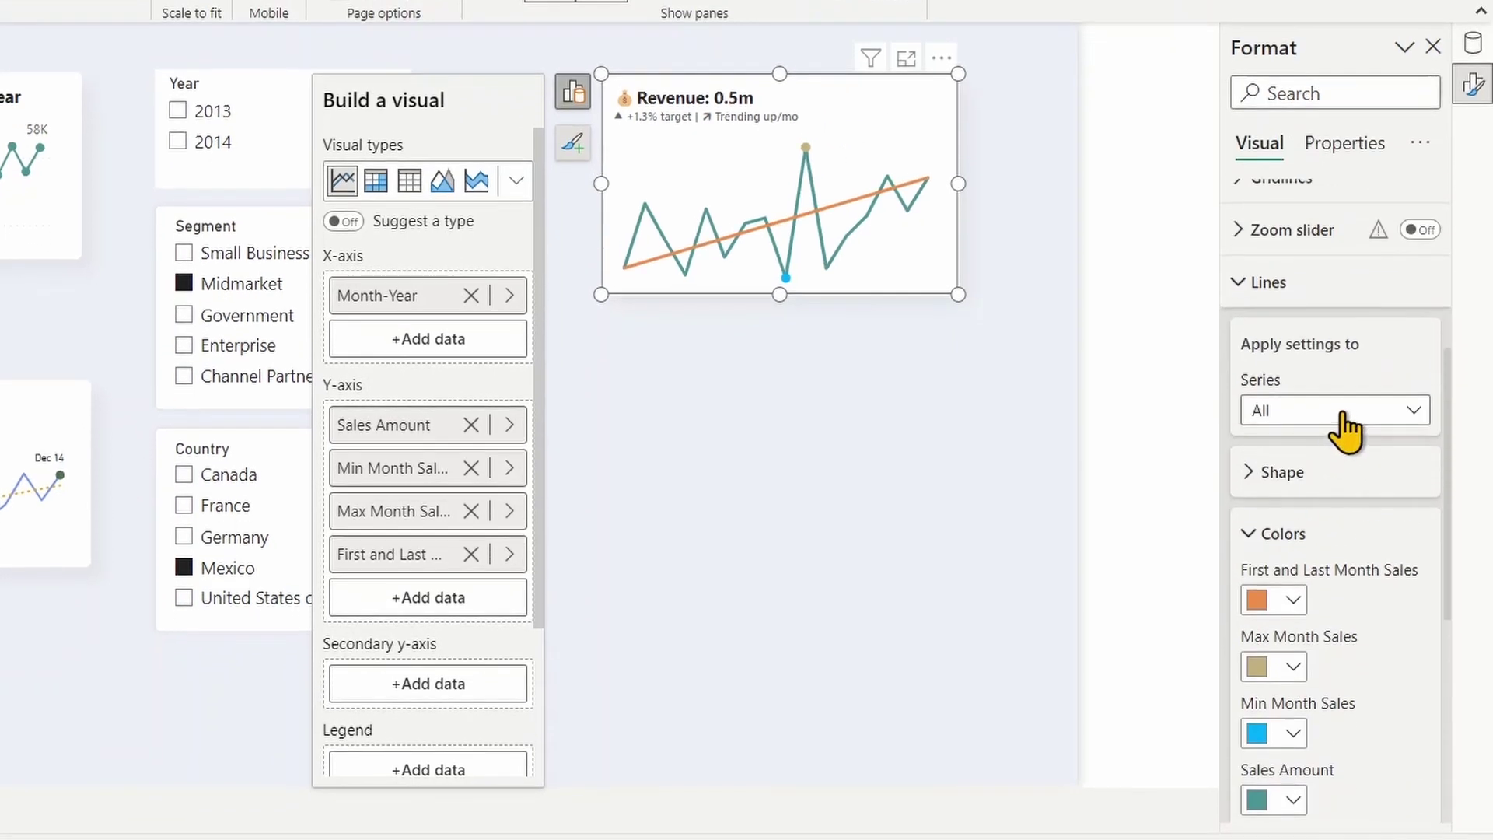
{"action": "left_click", "coordinate": [1299, 418]}
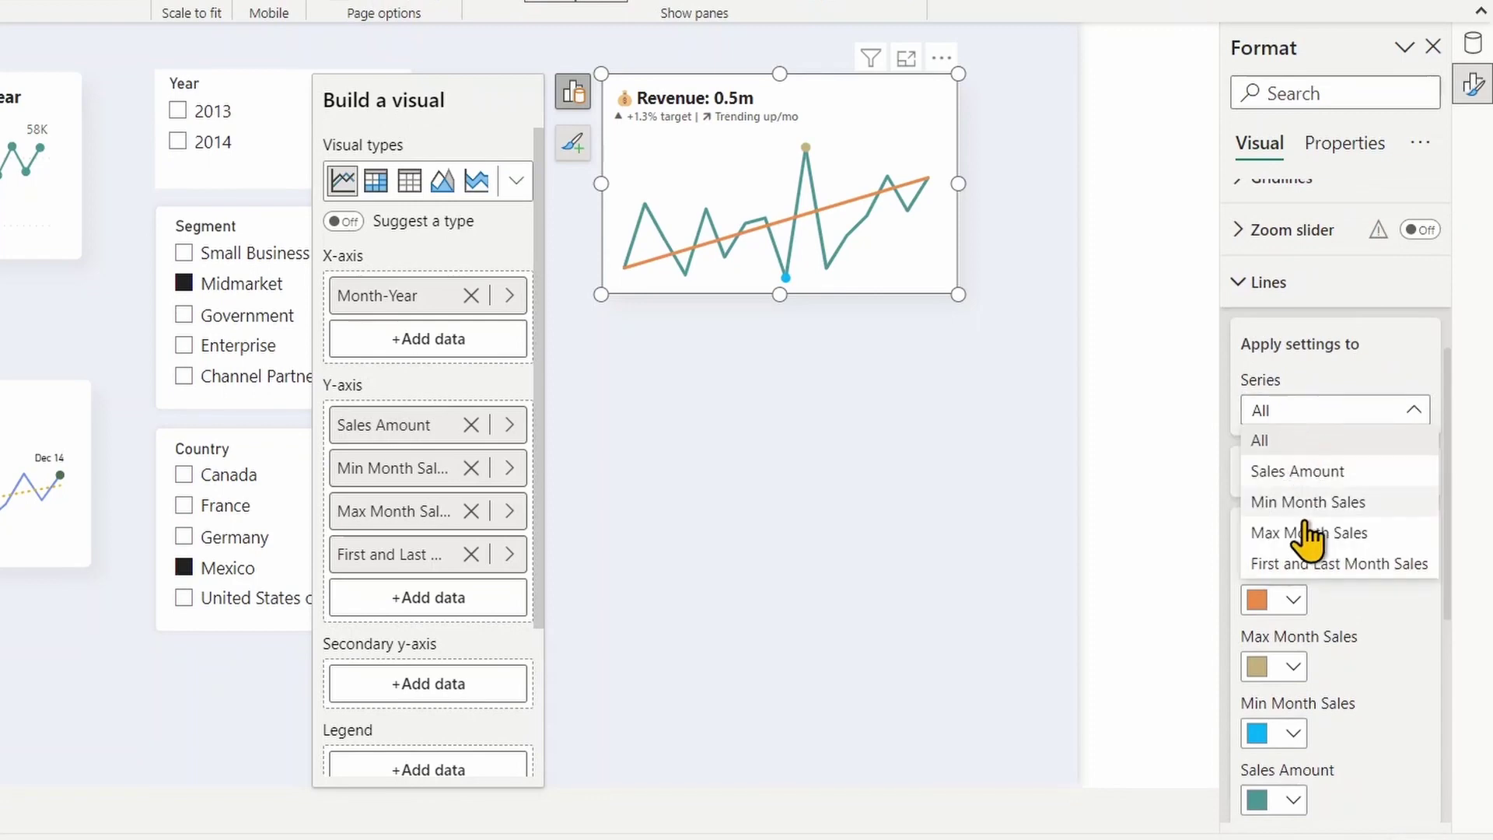
{"action": "left_click", "coordinate": [1307, 566]}
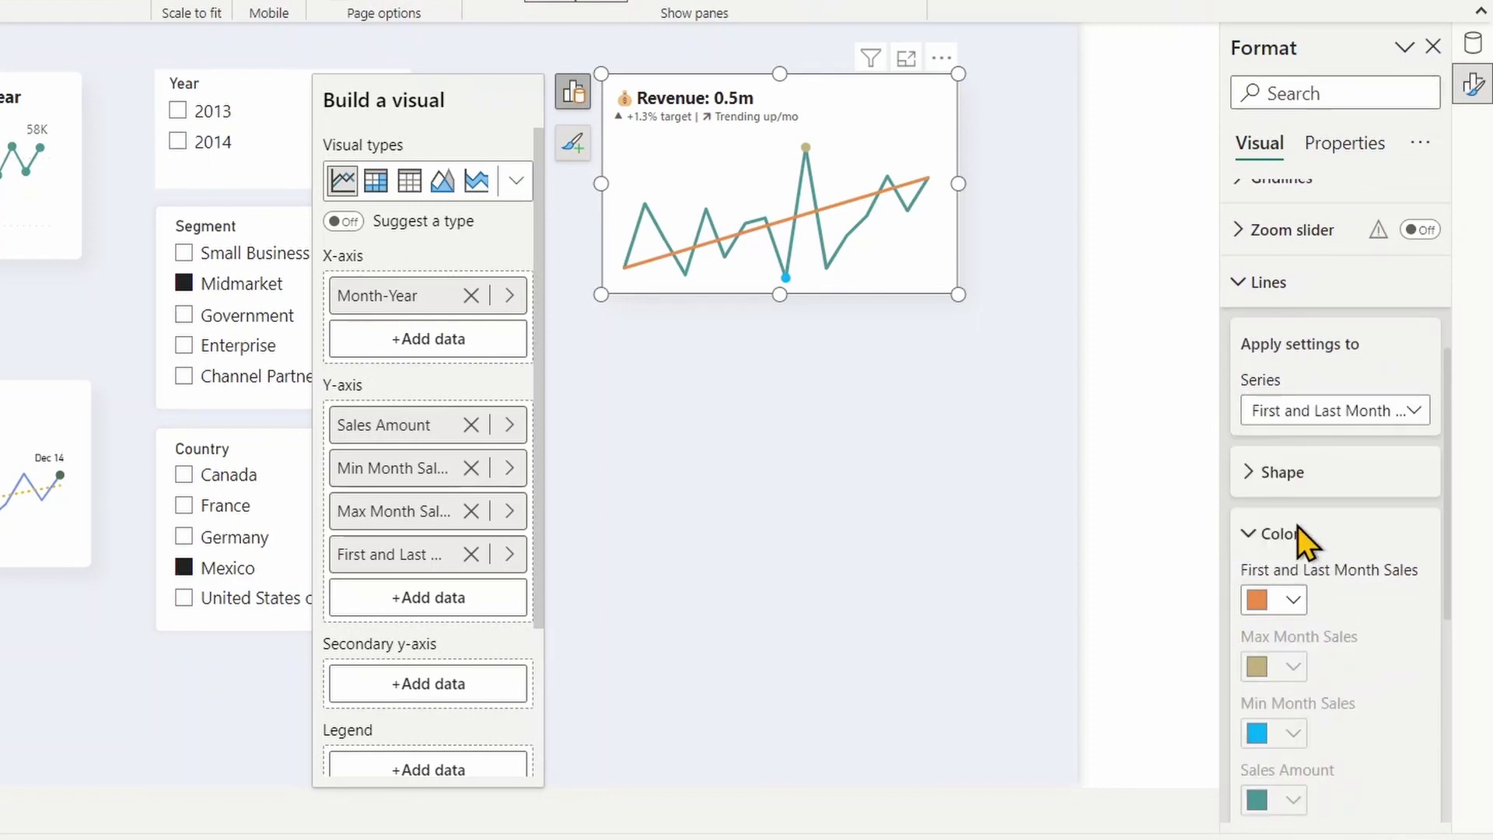
{"action": "left_click", "coordinate": [1253, 474]}
{"action": "scroll", "coordinate": [1400, 591], "scroll_direction": "down", "scroll_amount": 3}
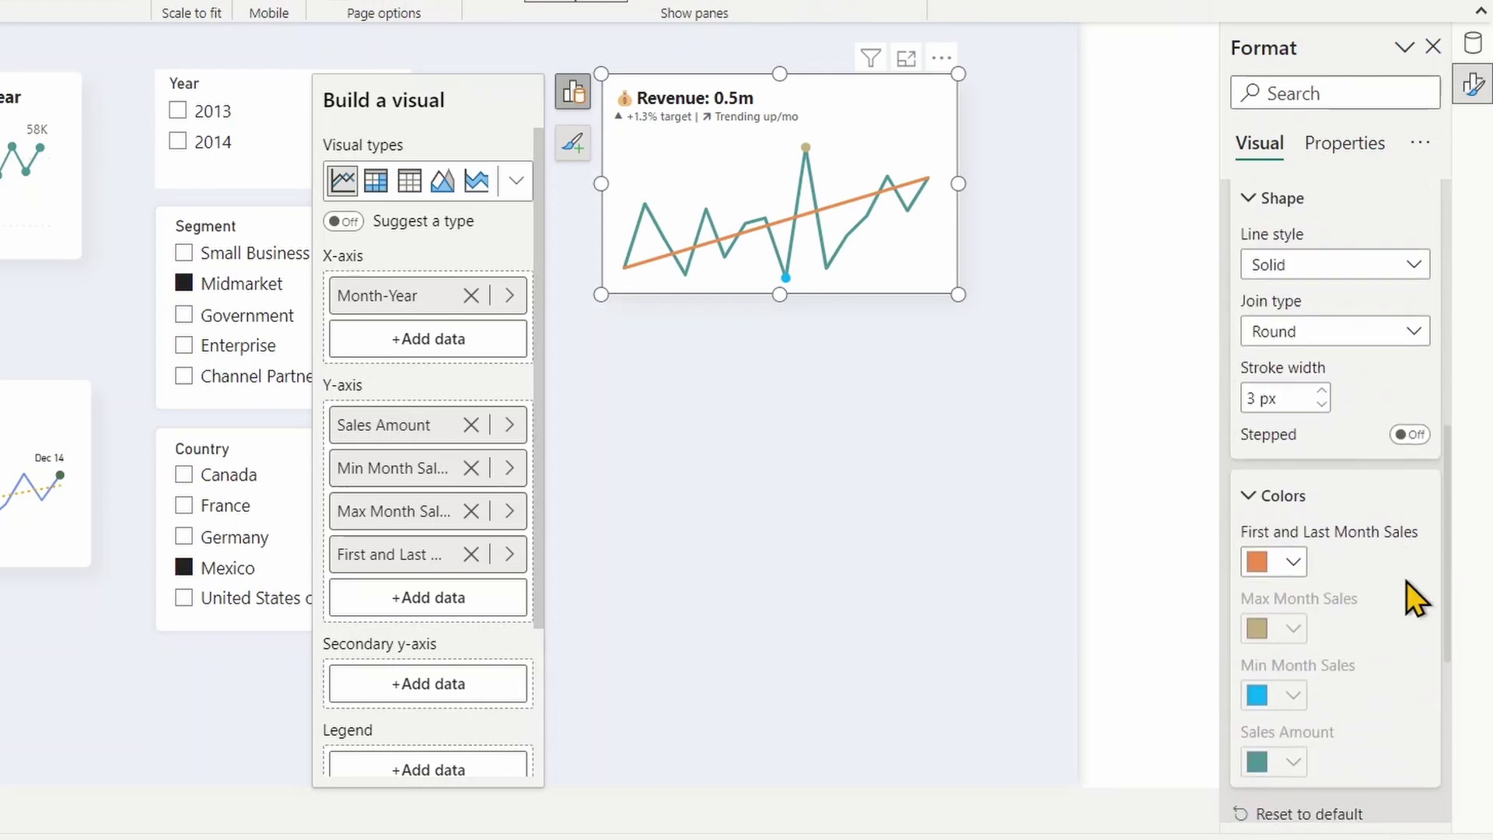
{"action": "scroll", "coordinate": [1337, 483], "scroll_direction": "up", "scroll_amount": 2}
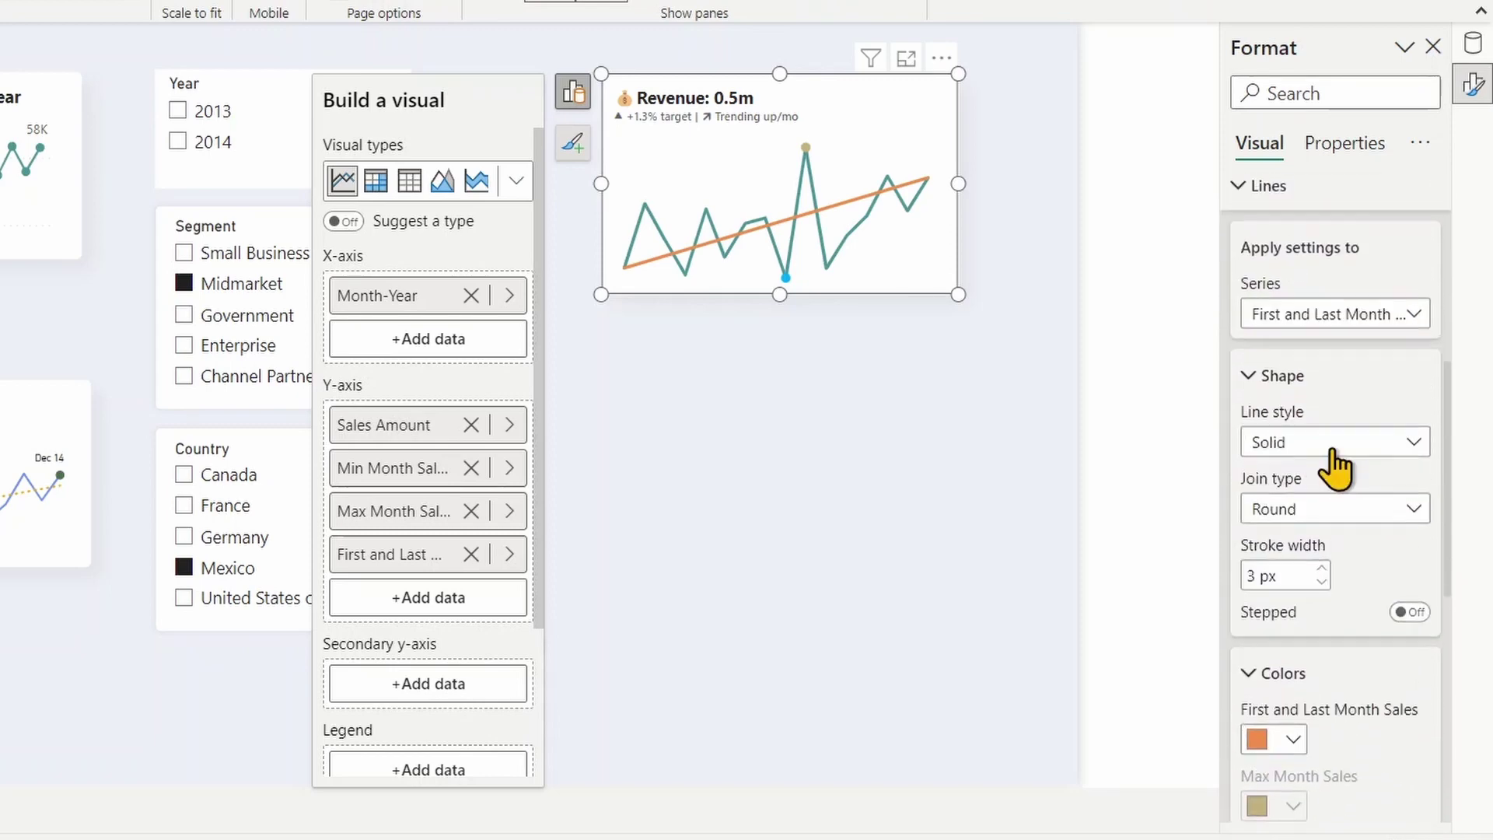
{"action": "left_click", "coordinate": [1321, 583]}
{"action": "left_click", "coordinate": [1321, 582]}
{"action": "left_click", "coordinate": [1321, 583]}
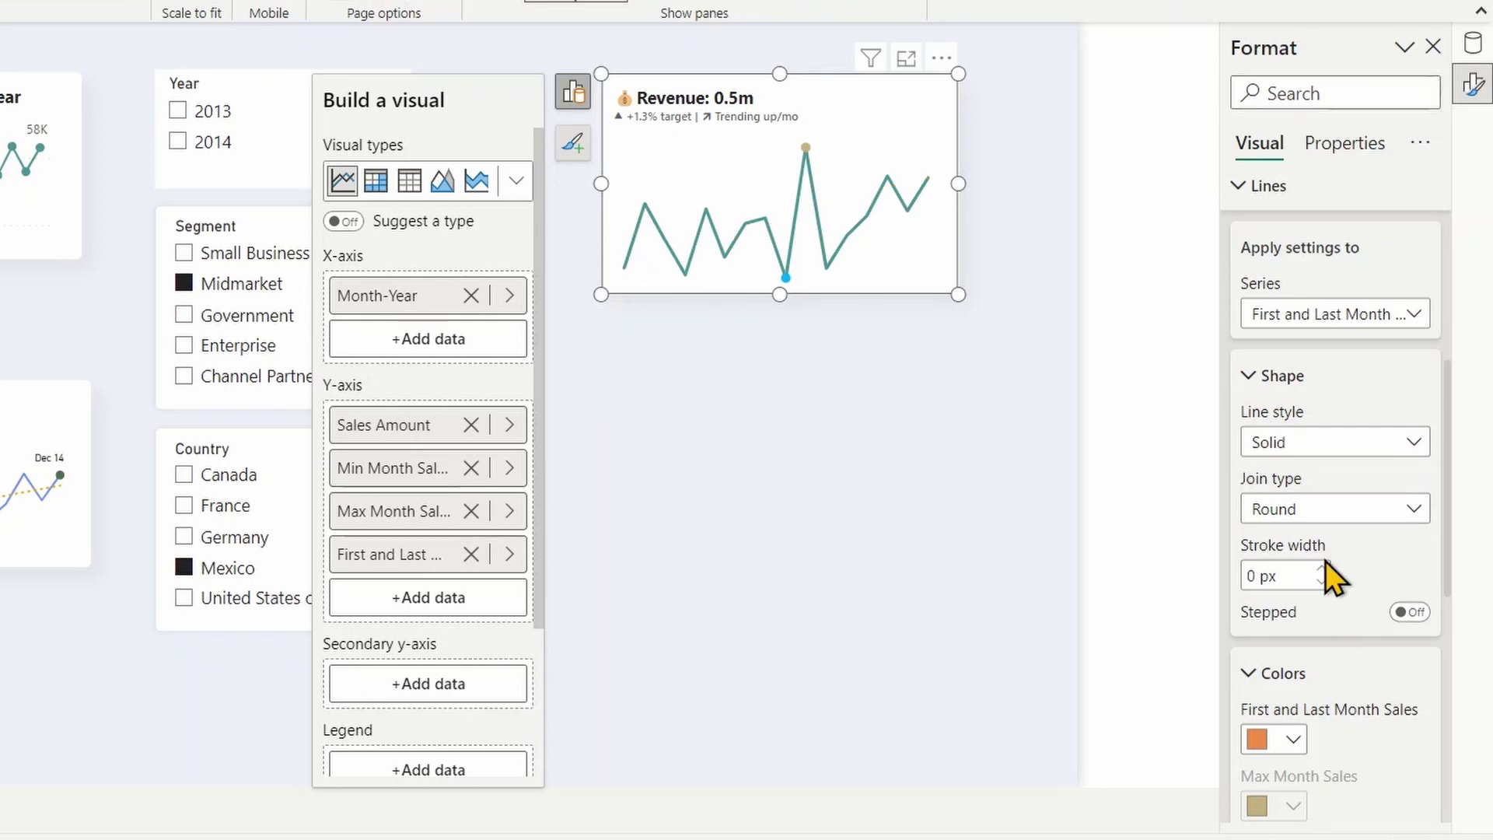
{"action": "scroll", "coordinate": [1332, 579], "scroll_direction": "down", "scroll_amount": 2}
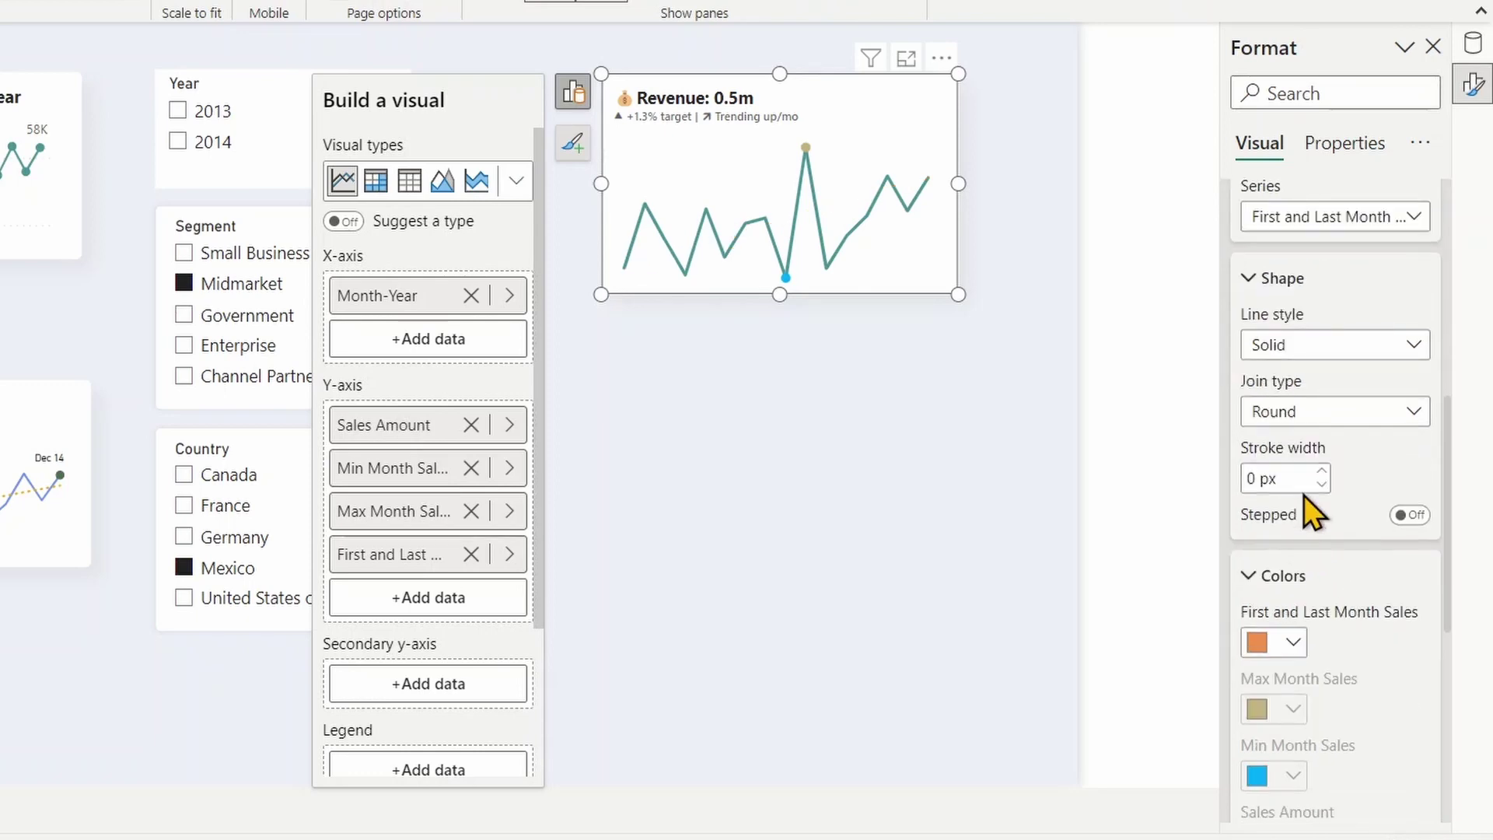
{"action": "left_click", "coordinate": [1250, 286]}
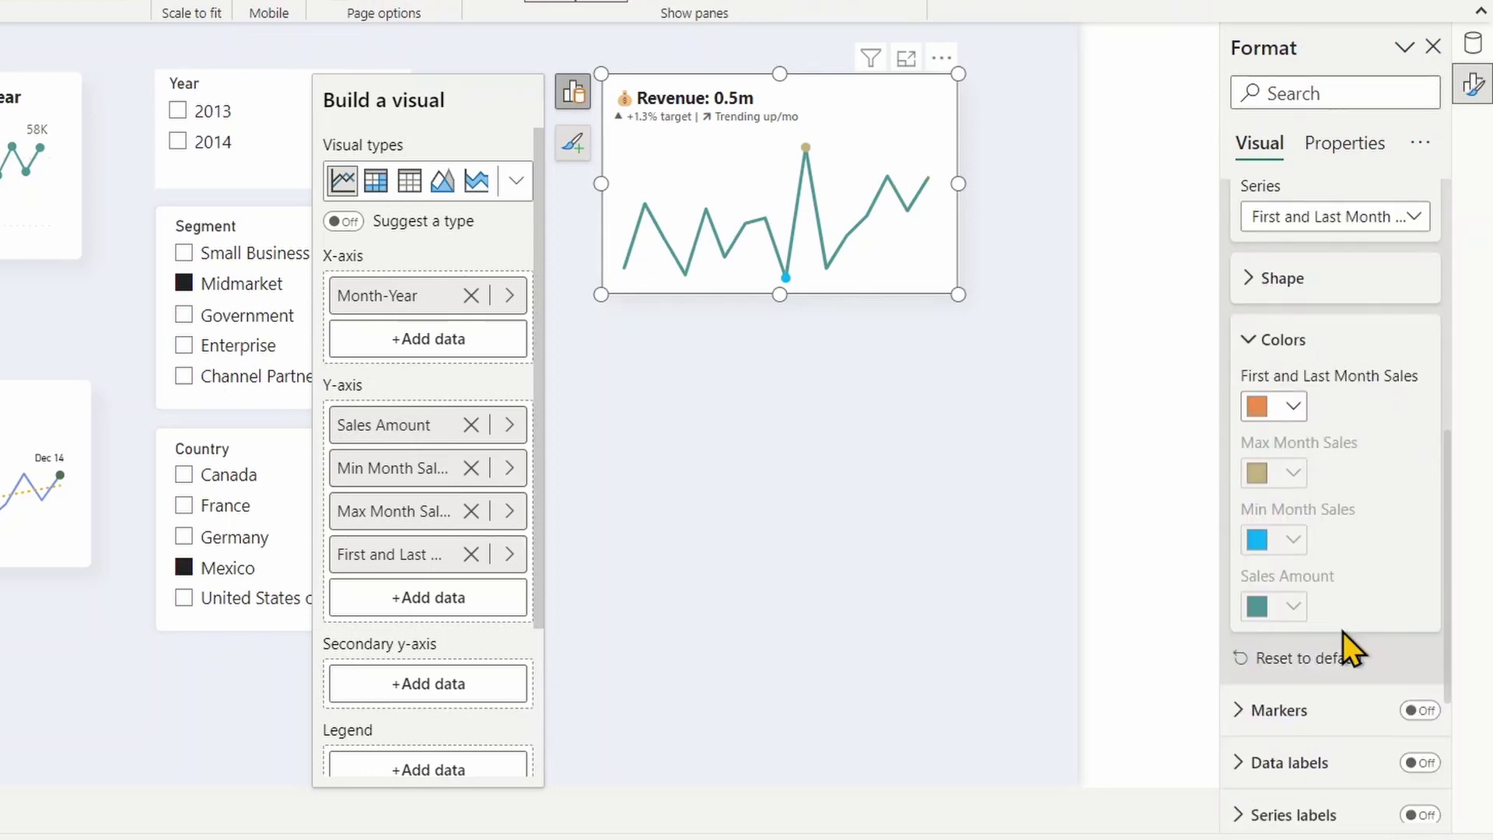
Step: Turn on markers for the Revenue chart and hide them for the Sales Amount series
{"action": "scroll", "coordinate": [1295, 657], "scroll_direction": "down", "scroll_amount": 2}
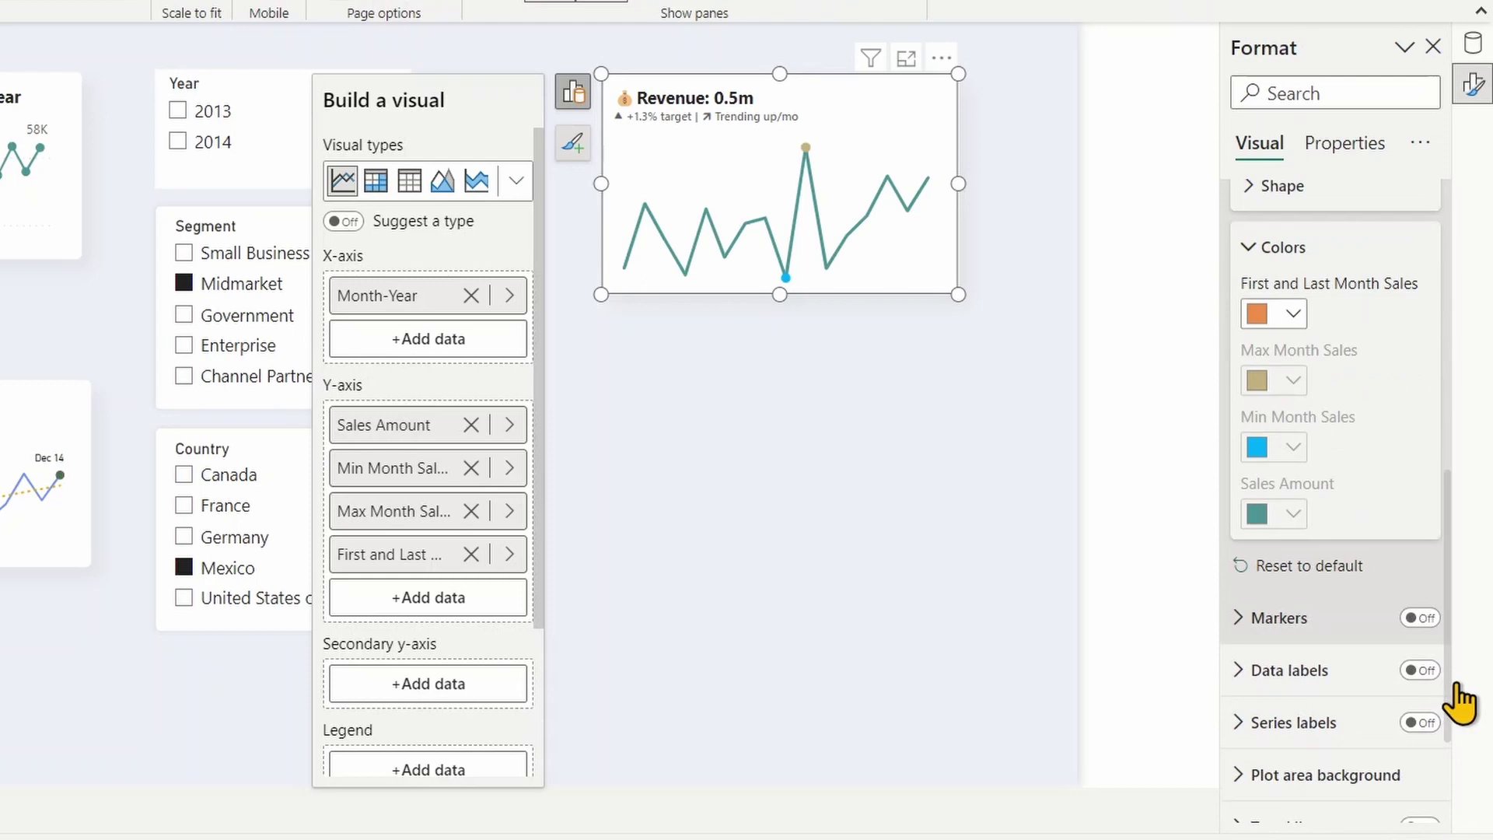
{"action": "left_click", "coordinate": [1248, 622]}
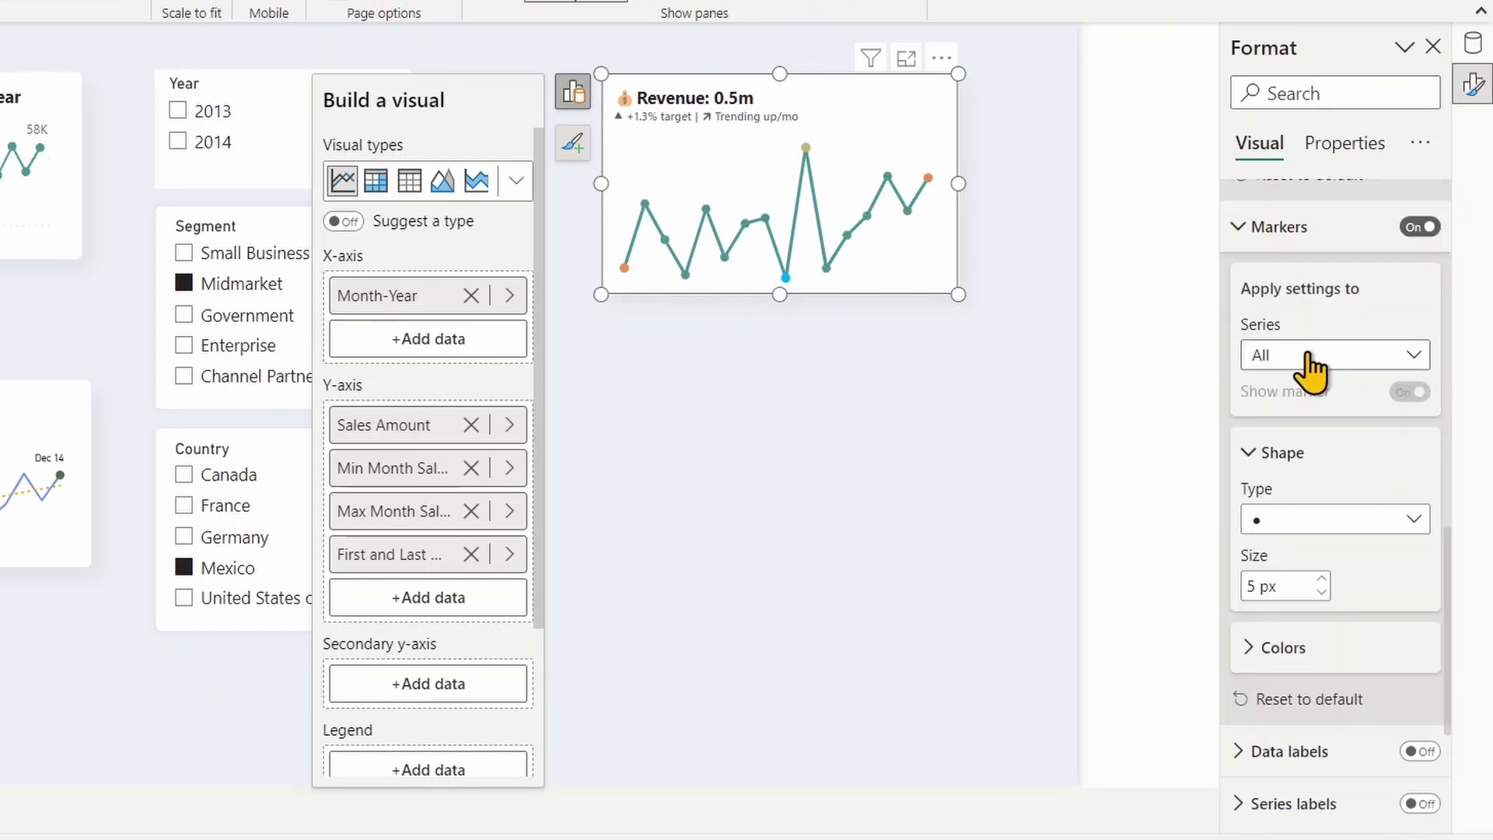
{"action": "left_click", "coordinate": [1311, 366]}
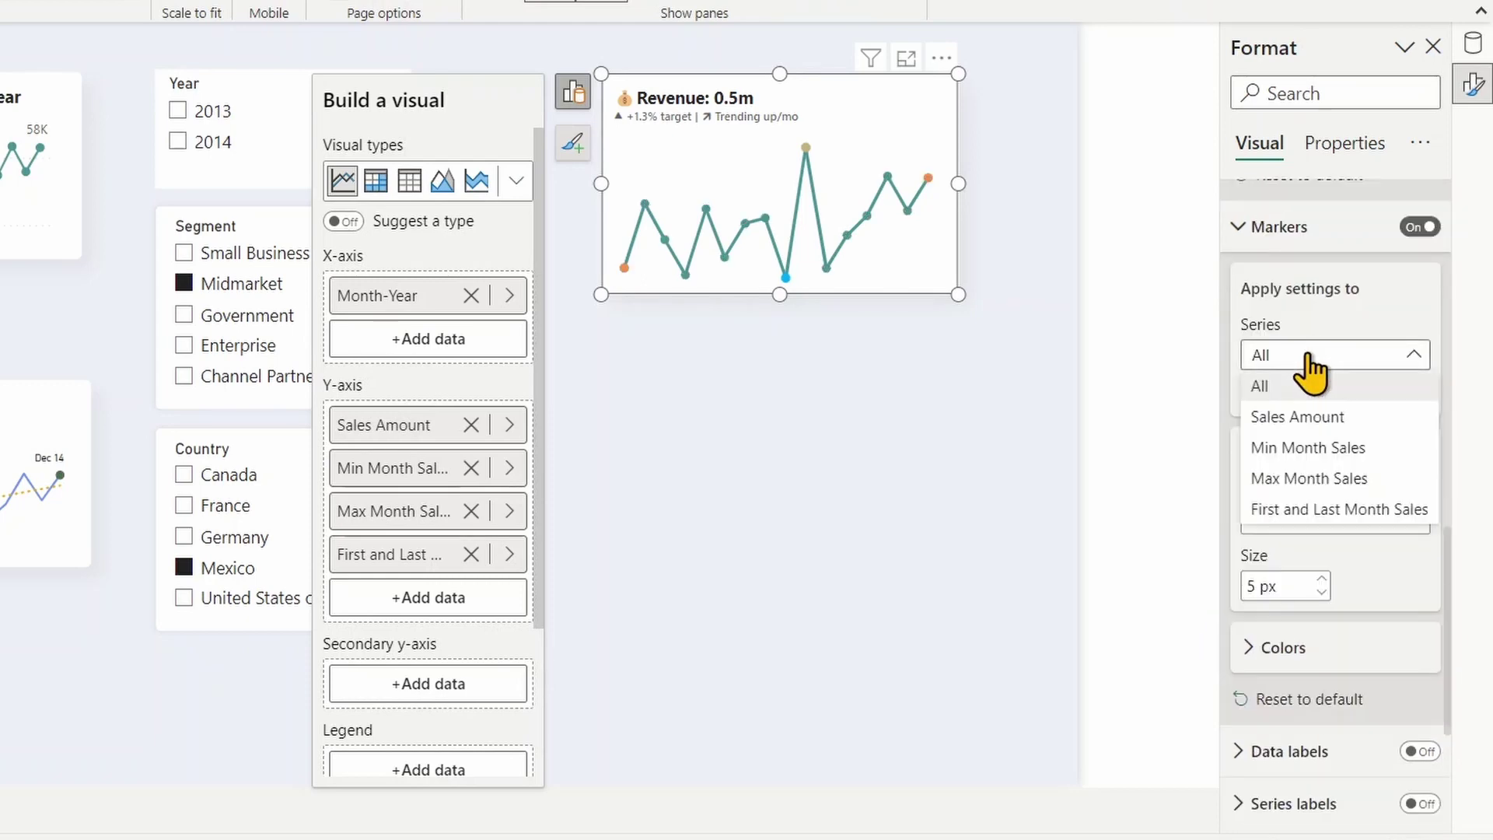
{"action": "left_click", "coordinate": [1314, 417]}
{"action": "left_click", "coordinate": [1395, 391]}
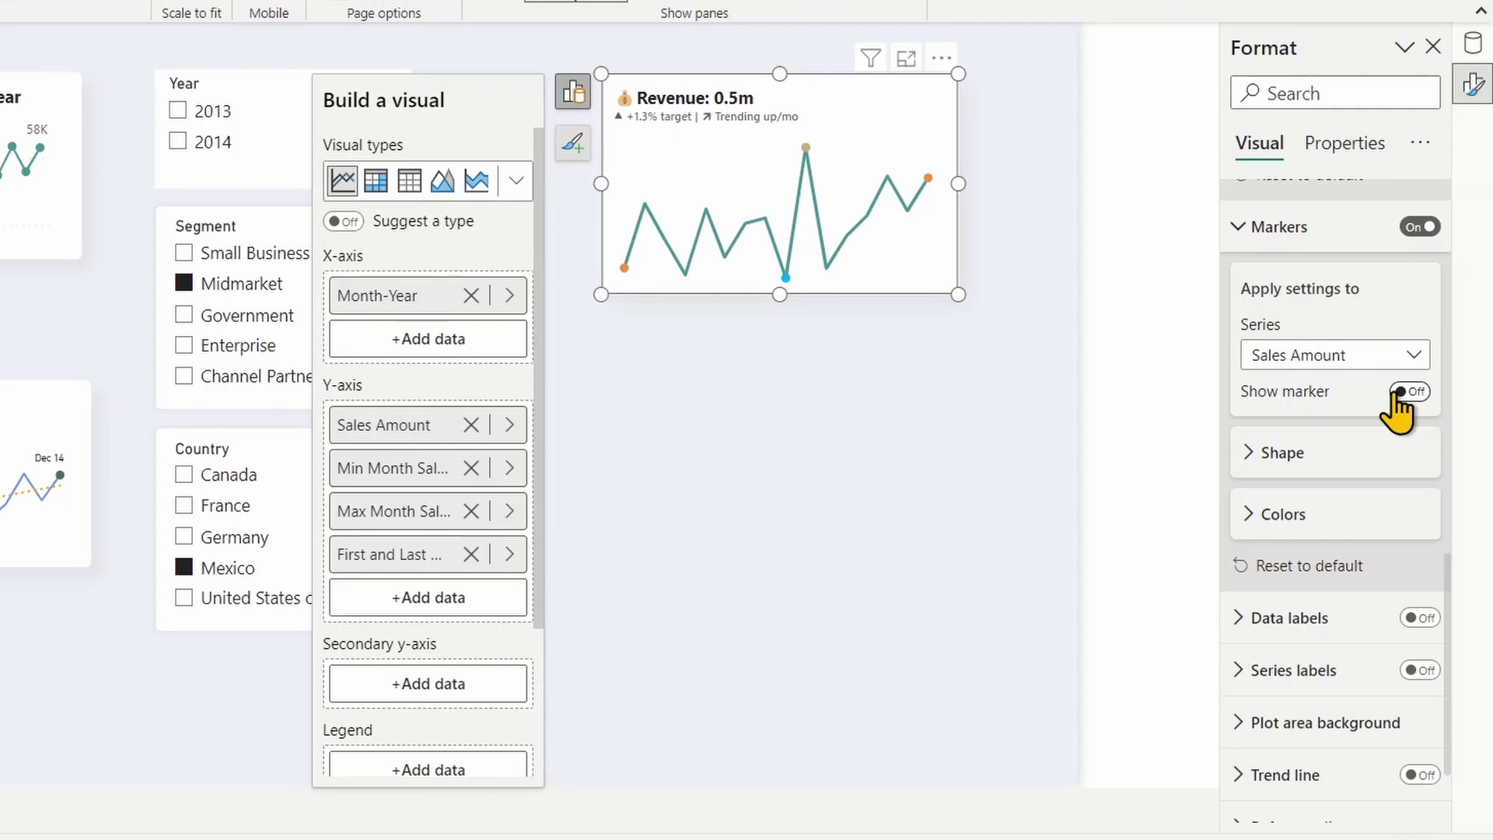
Step: Apply the line settings to all series and color First and Last Month Sales near-black
{"action": "left_click", "coordinate": [1280, 520]}
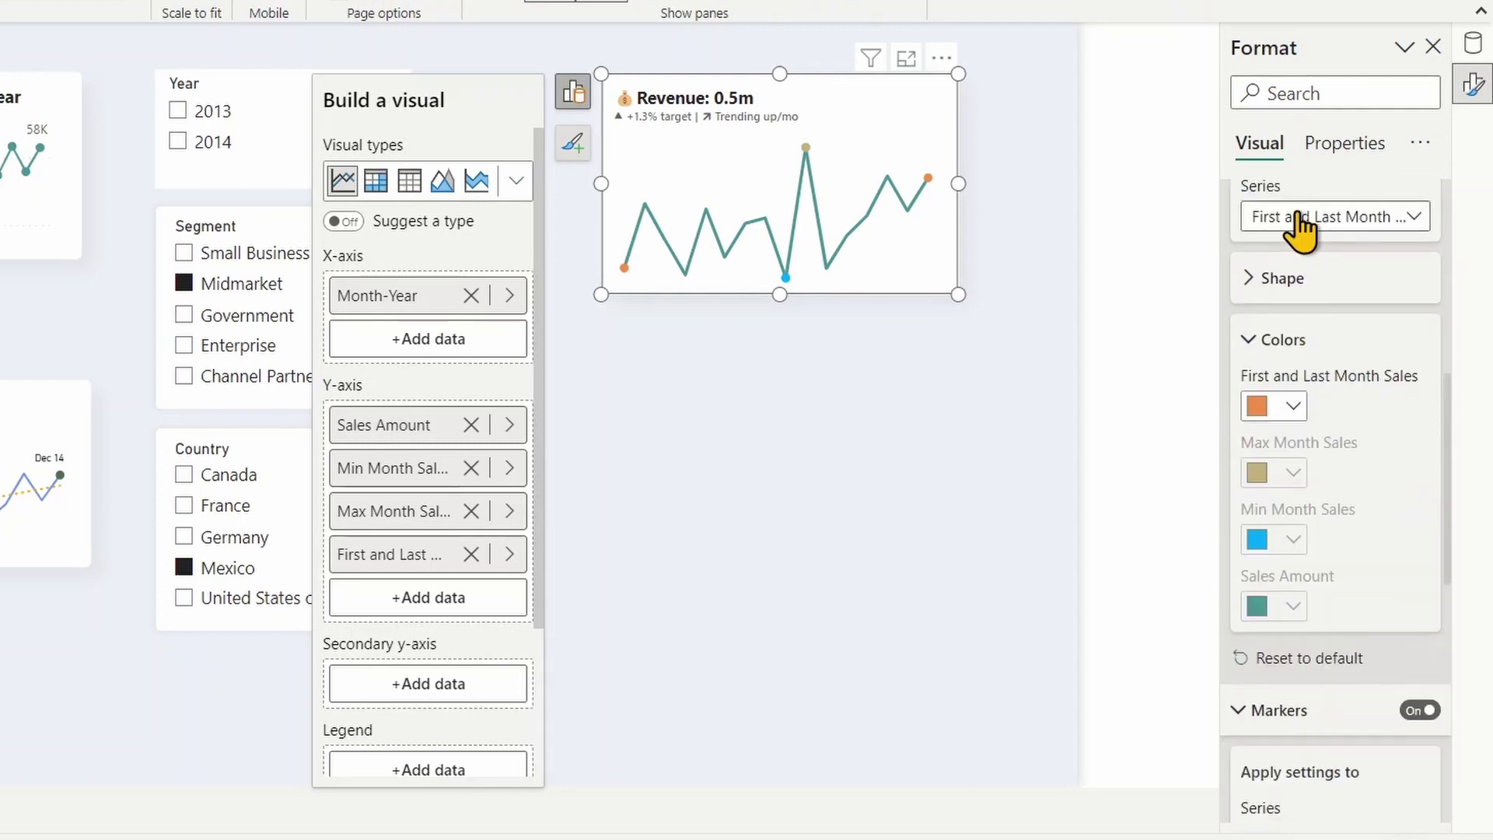
{"action": "left_click", "coordinate": [1301, 221]}
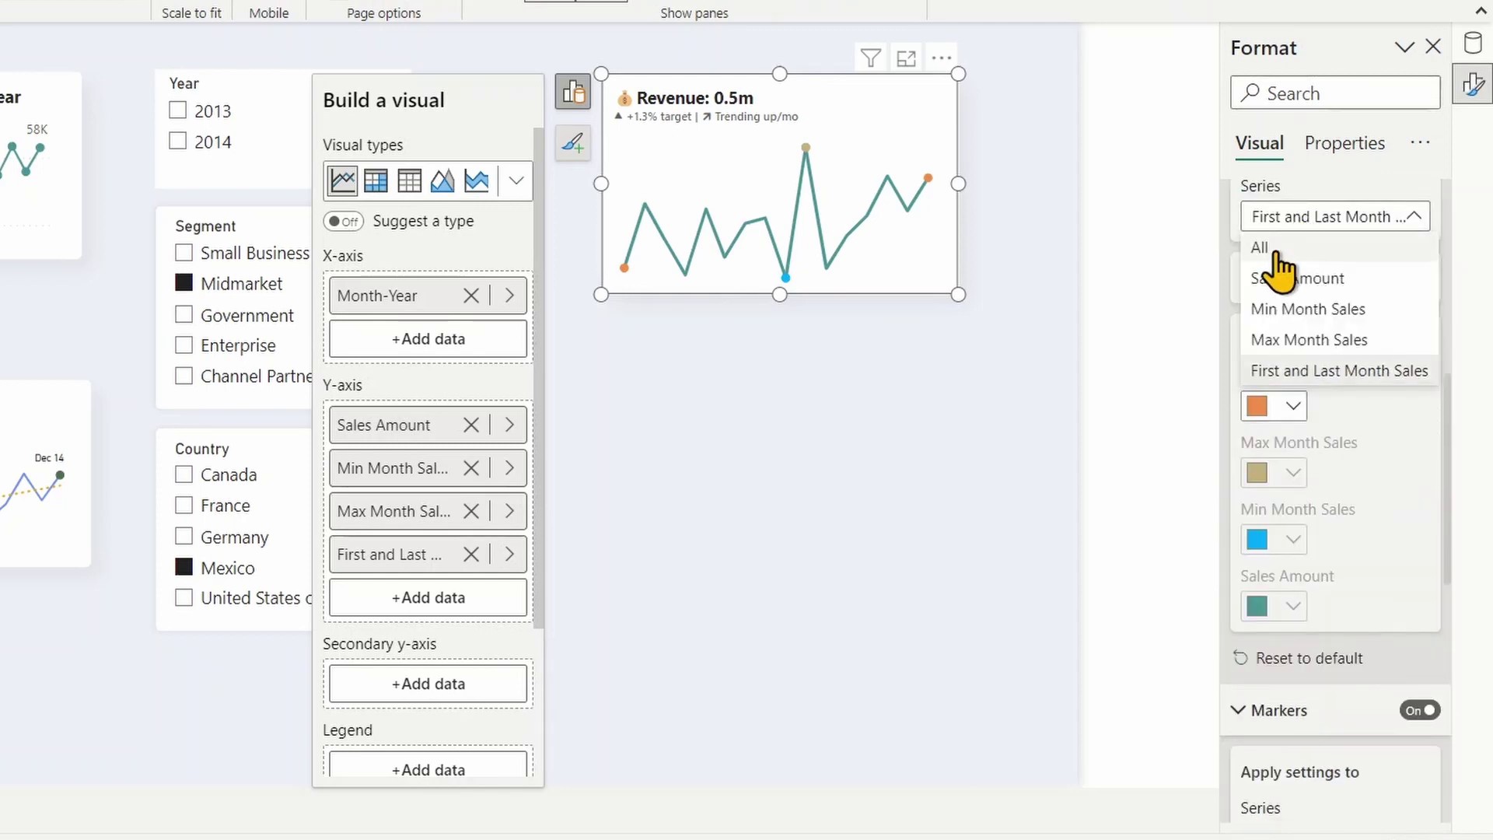
{"action": "left_click", "coordinate": [1350, 460]}
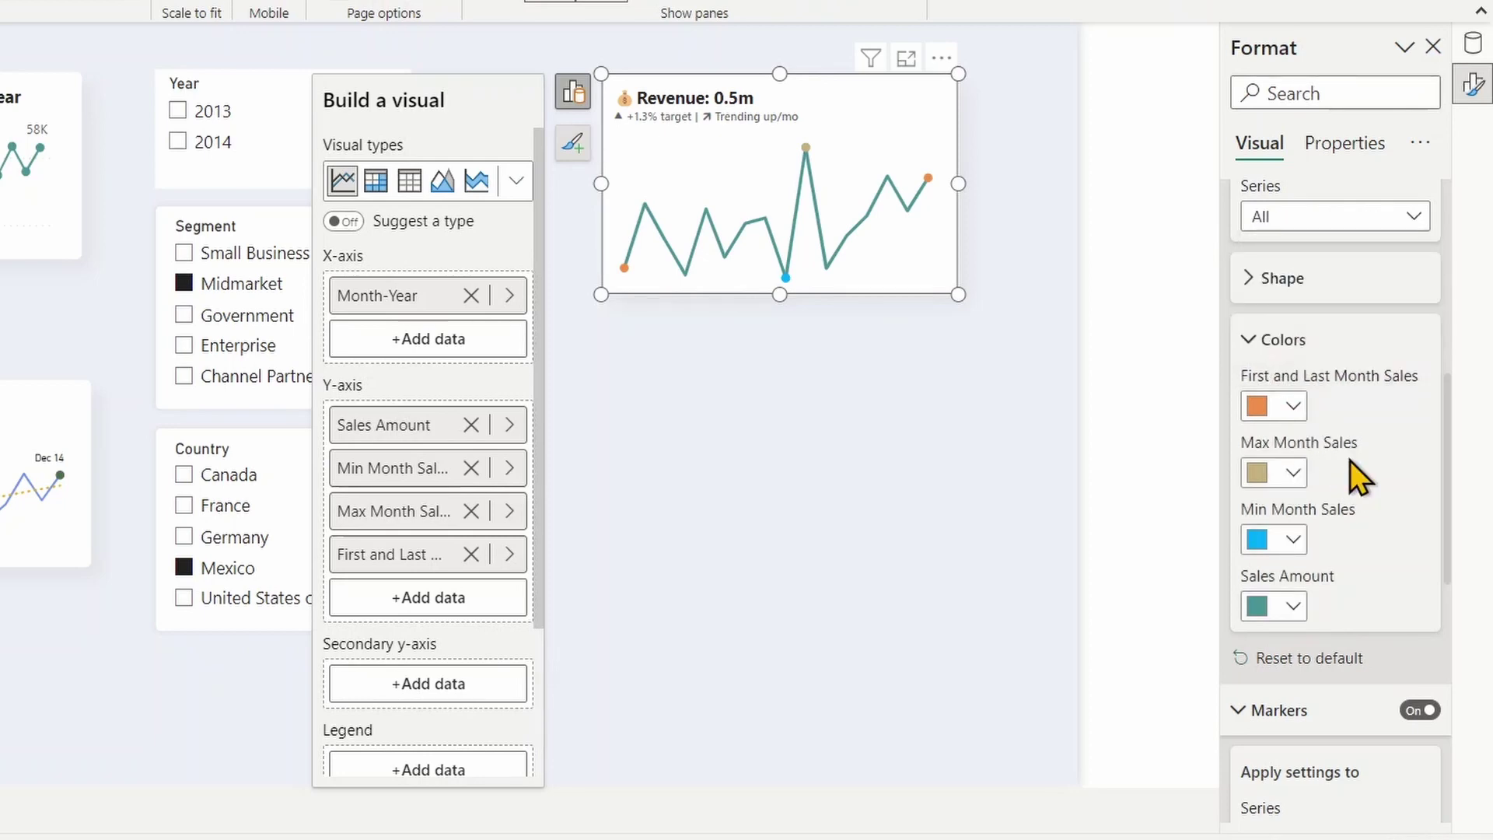
{"action": "left_click", "coordinate": [1295, 404]}
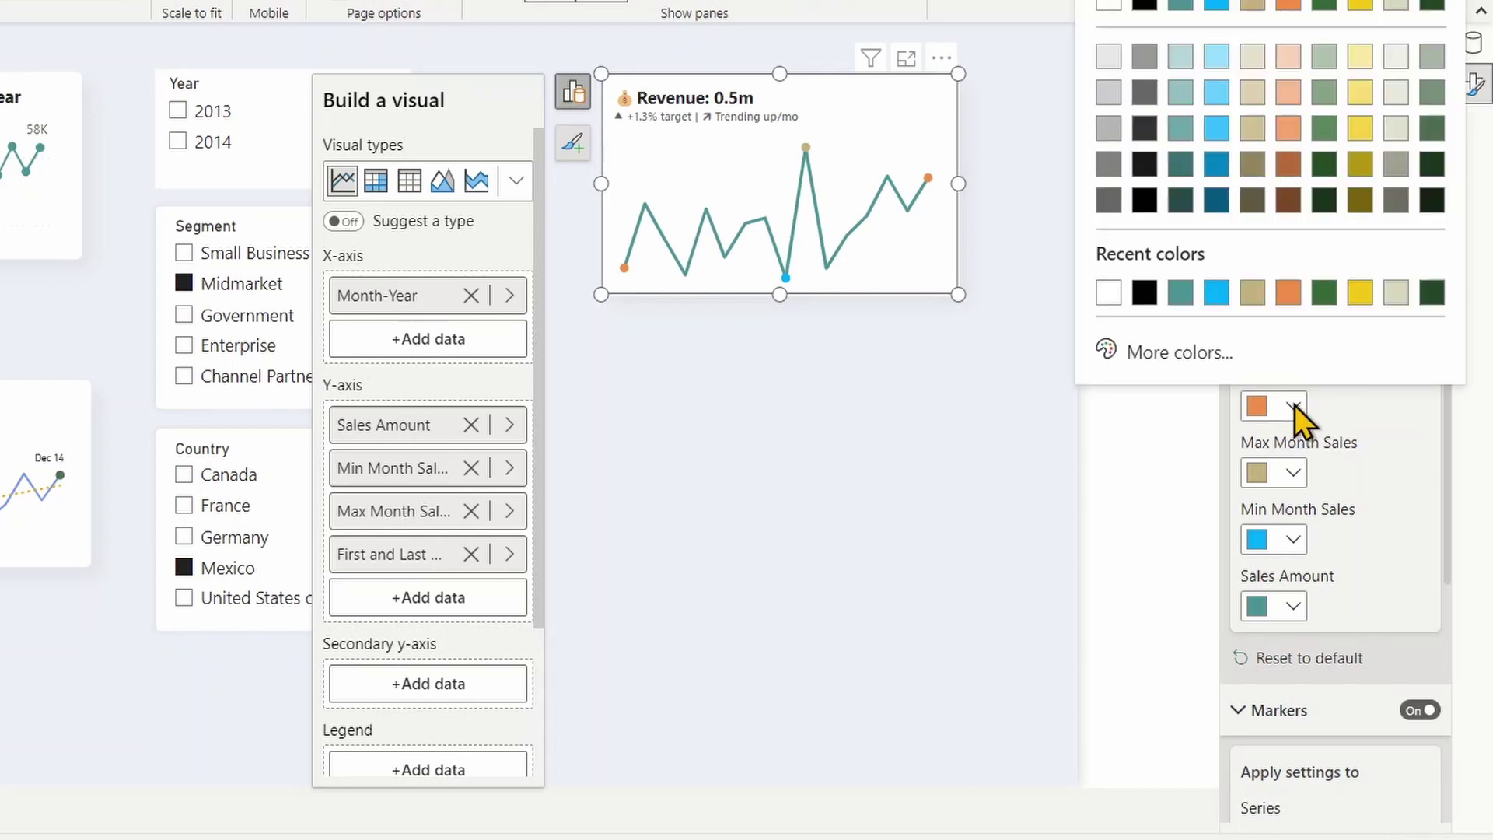
{"action": "left_click", "coordinate": [1144, 167]}
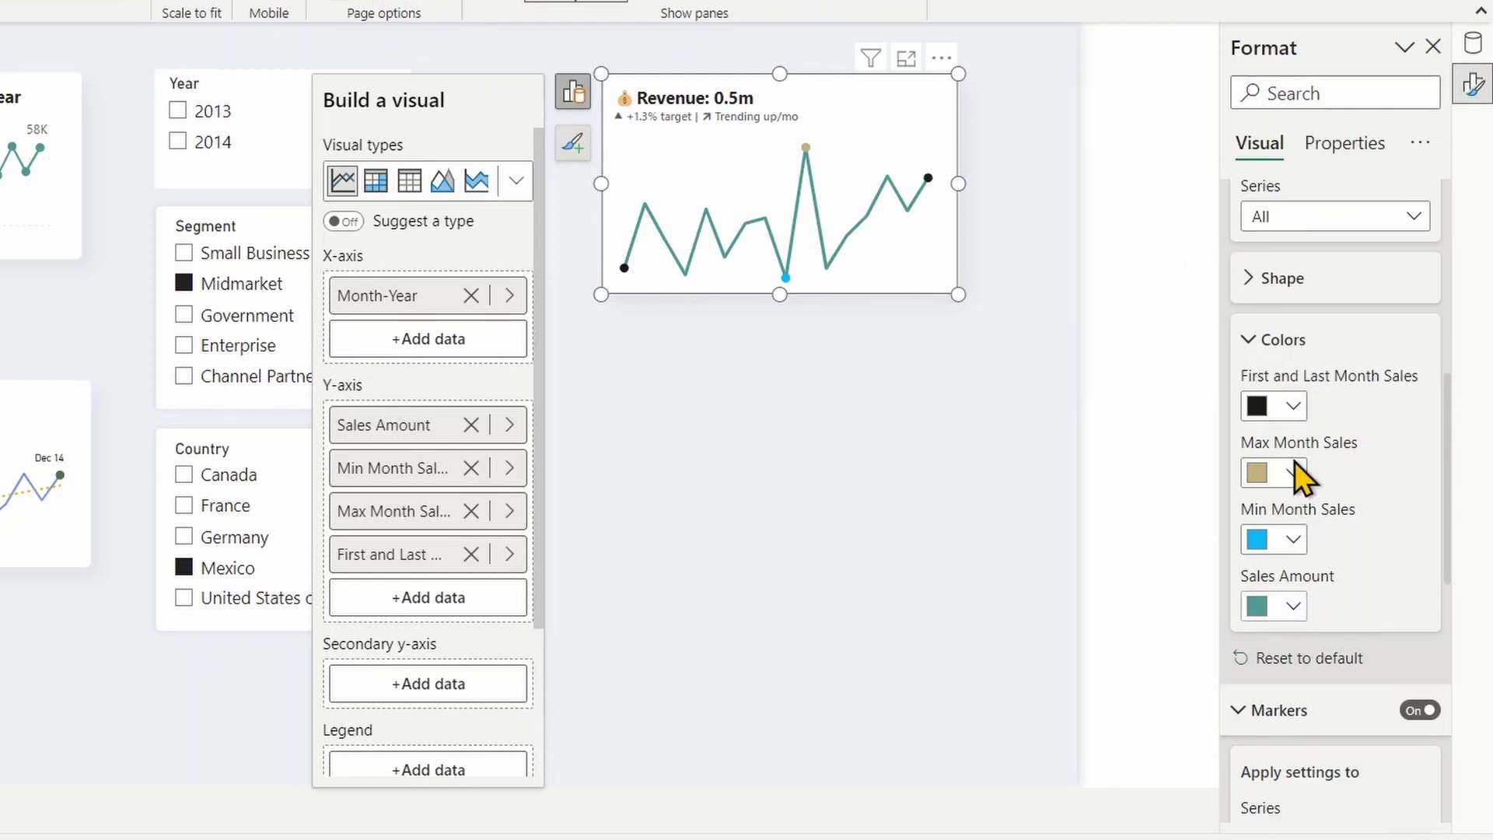
Step: Color the Max Month Sales series with a custom bright green
{"action": "left_click", "coordinate": [1295, 467]}
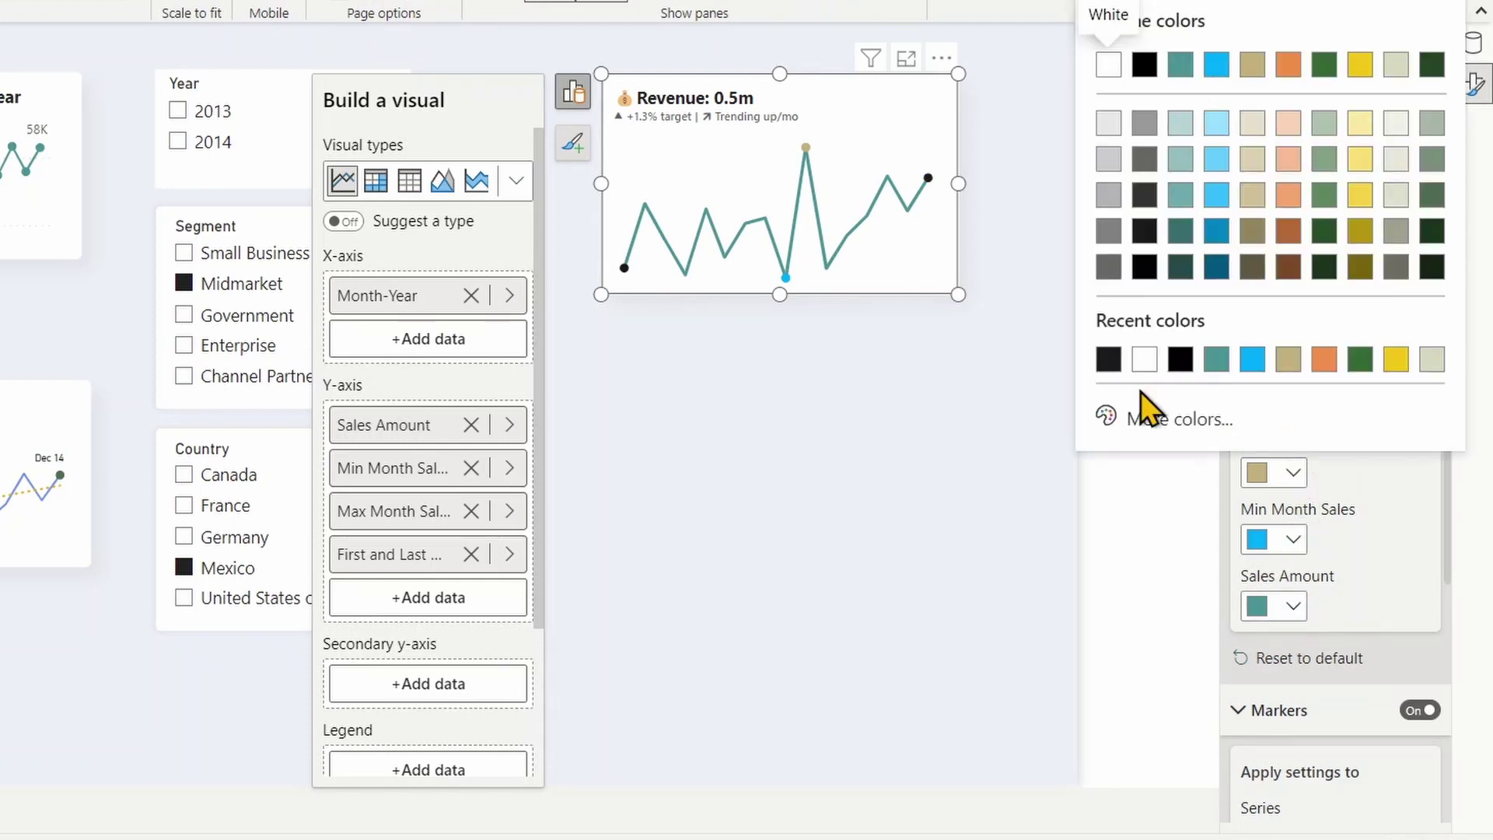
{"action": "left_click", "coordinate": [1155, 419]}
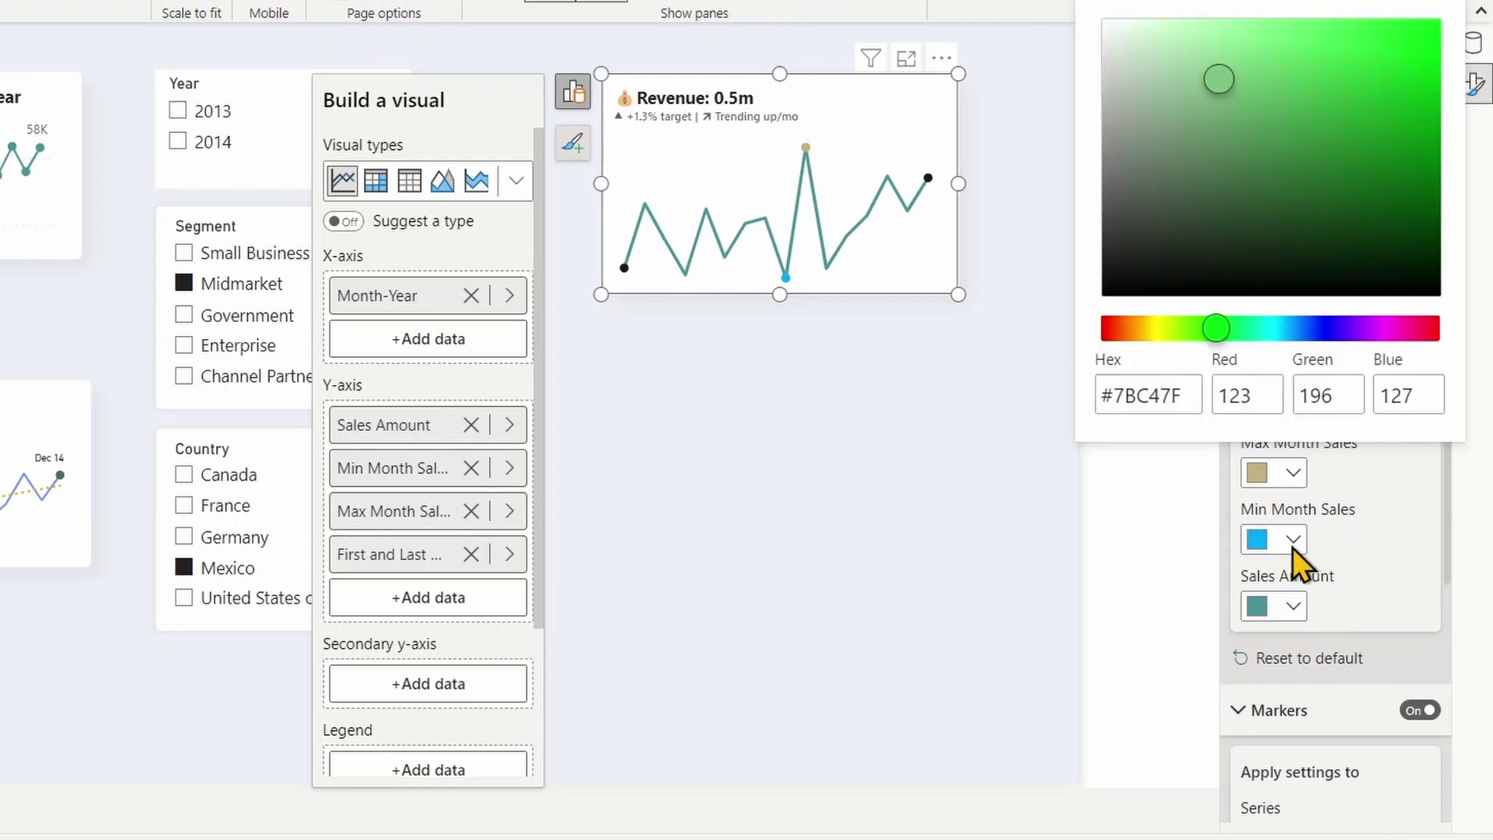
{"action": "left_click", "coordinate": [1350, 487]}
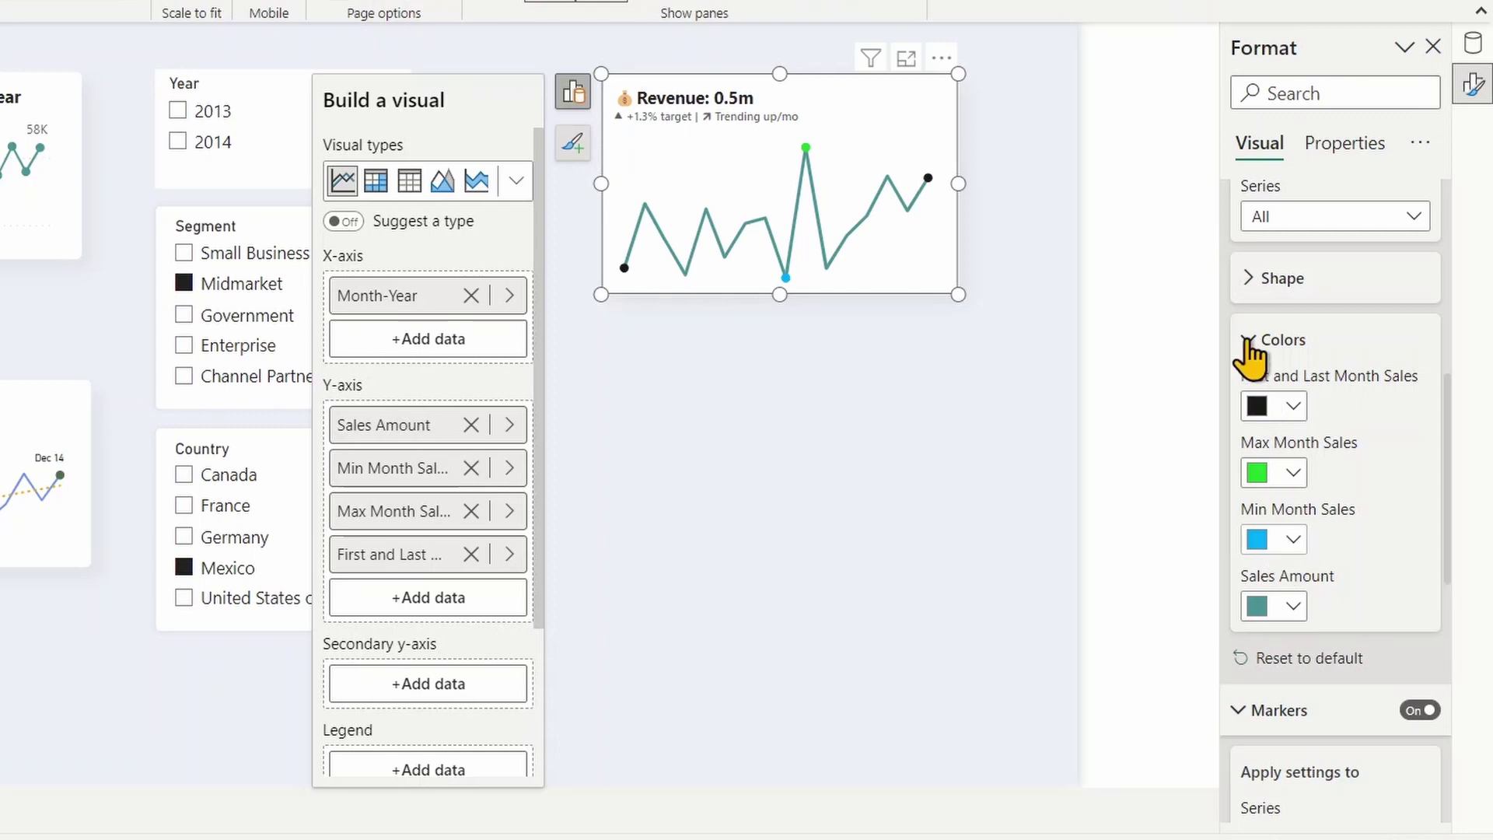
Step: Color the Min Month Sales series with a custom red
{"action": "left_click", "coordinate": [1273, 405]}
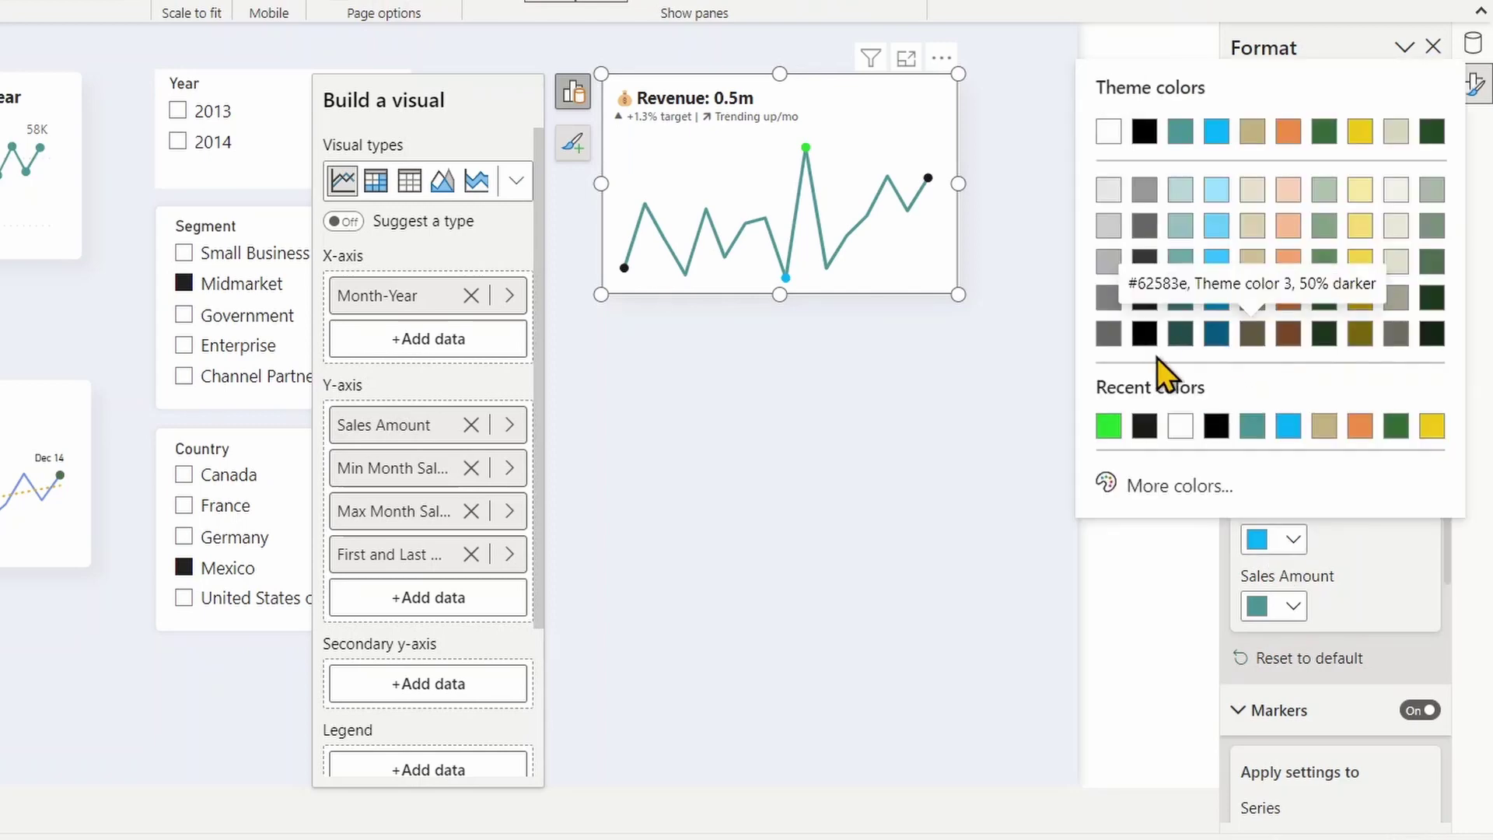
{"action": "left_click", "coordinate": [1128, 486]}
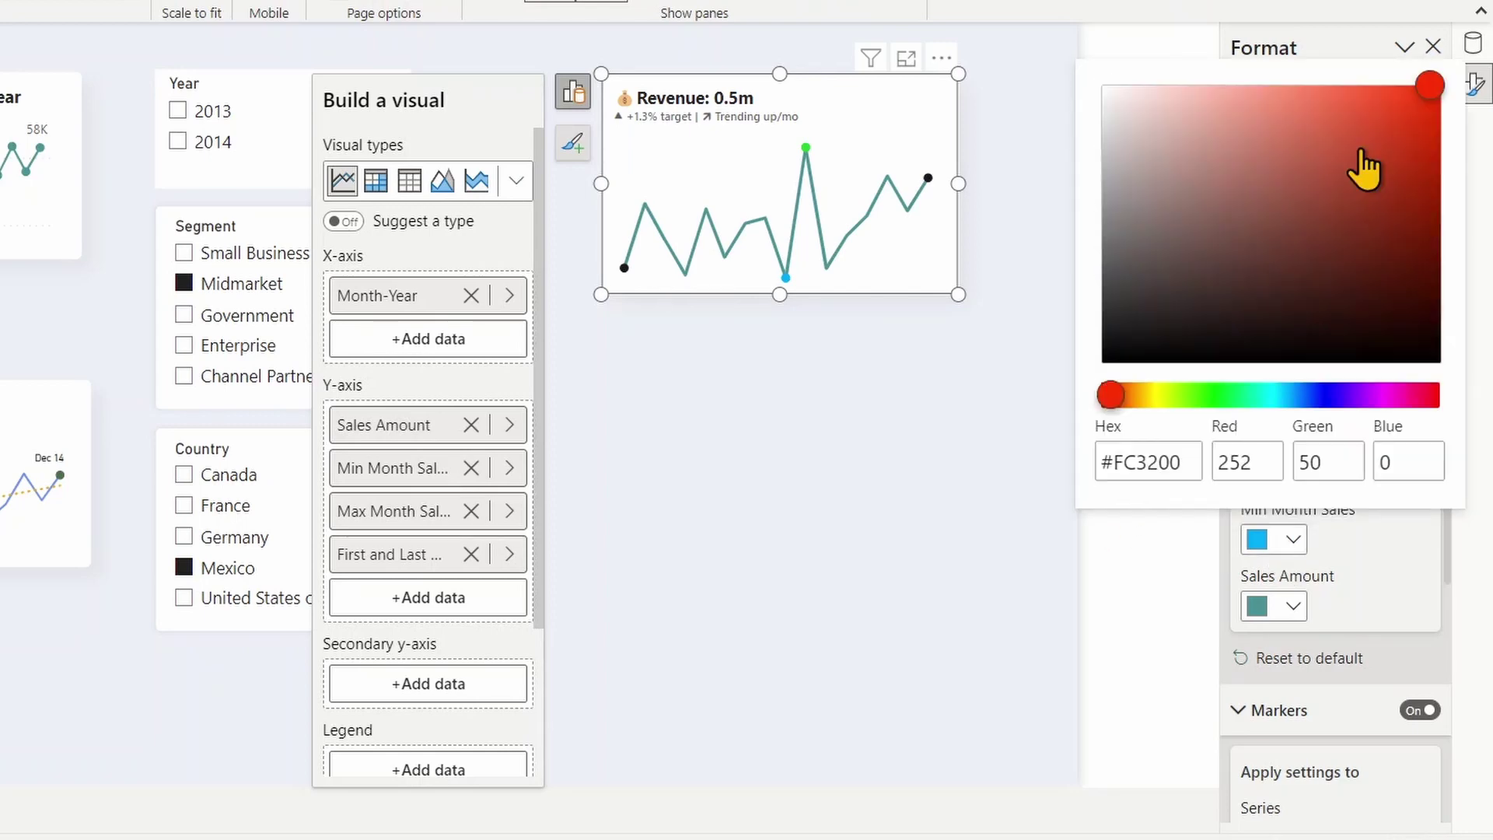
{"action": "left_click", "coordinate": [1355, 146]}
Step: Color the Sales Amount line light blue and add a trend line to the Revenue chart
{"action": "left_click", "coordinate": [1294, 605]}
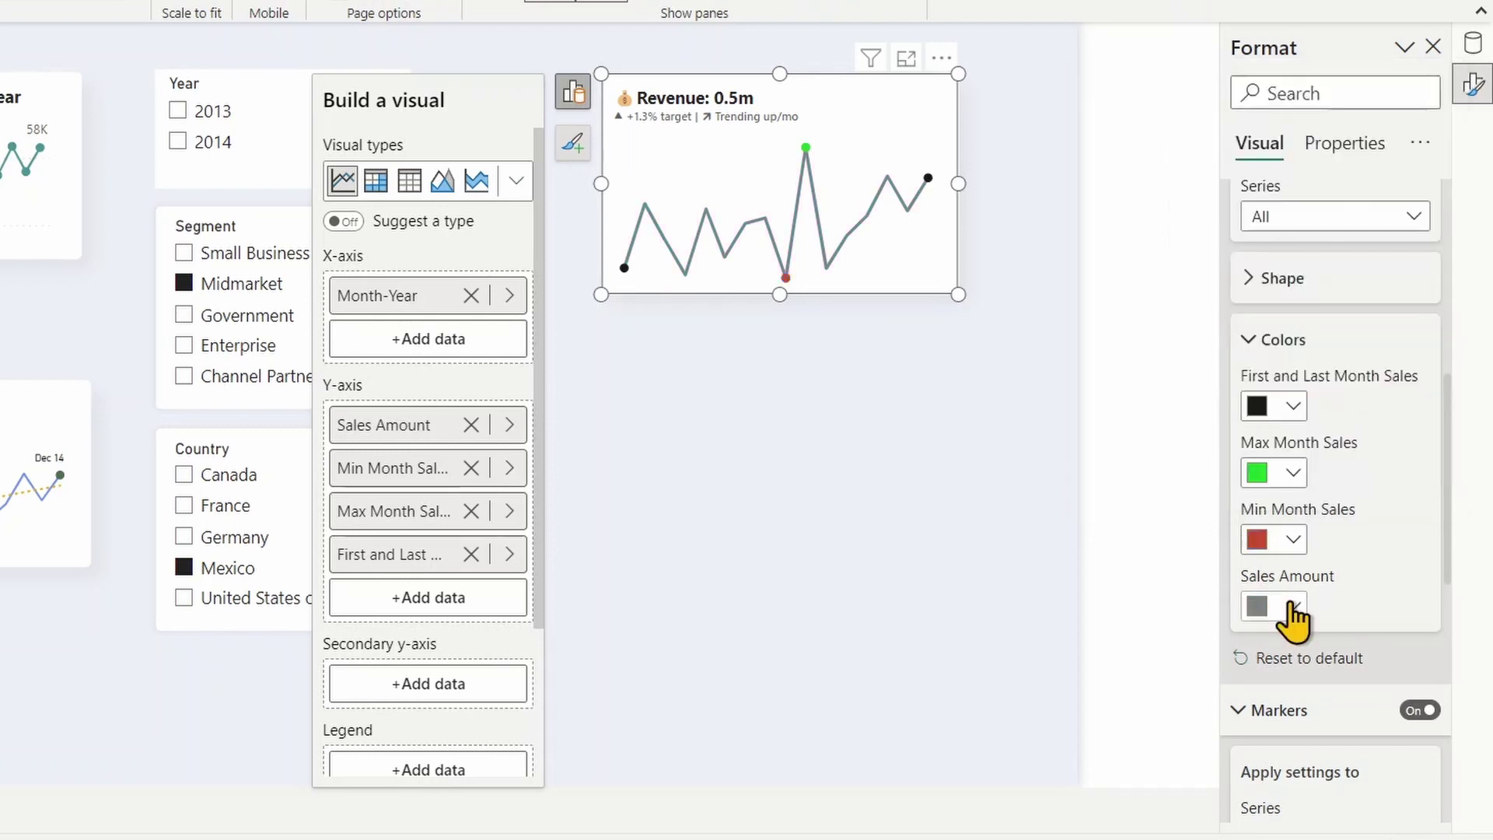
{"action": "left_click", "coordinate": [1294, 605]}
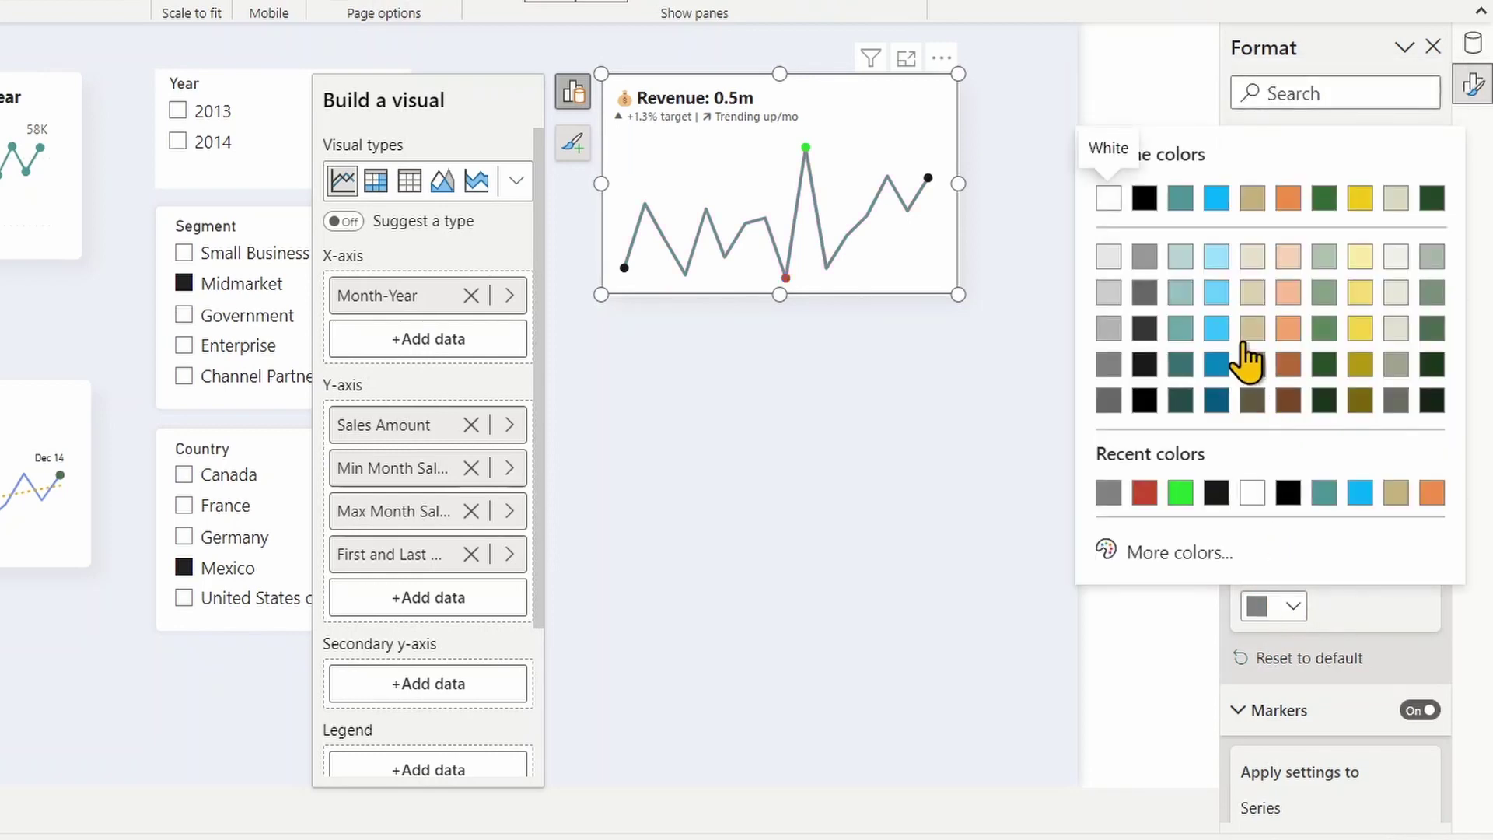
{"action": "left_click", "coordinate": [1219, 327]}
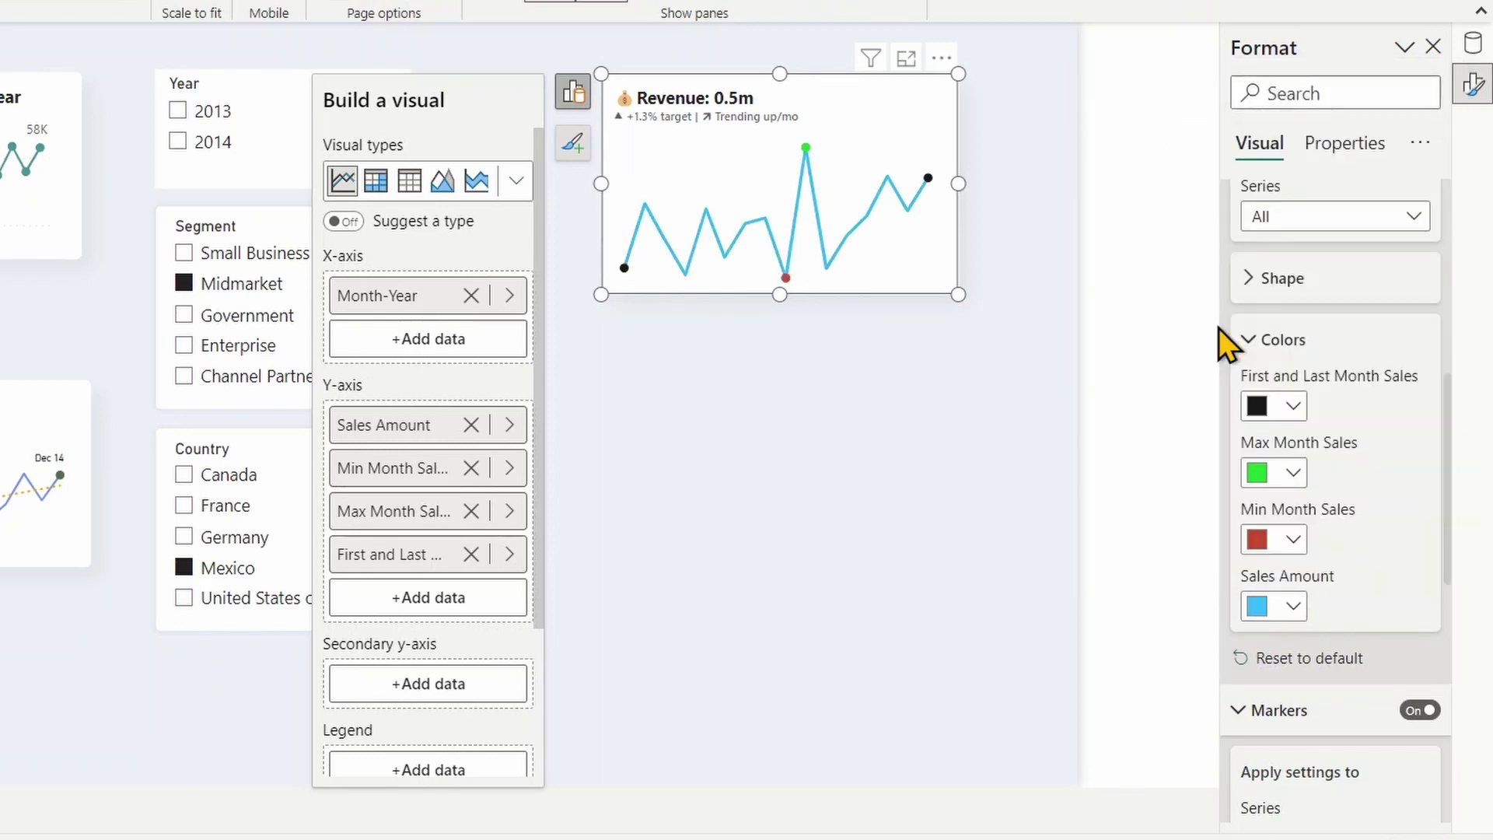
{"action": "left_click", "coordinate": [577, 146]}
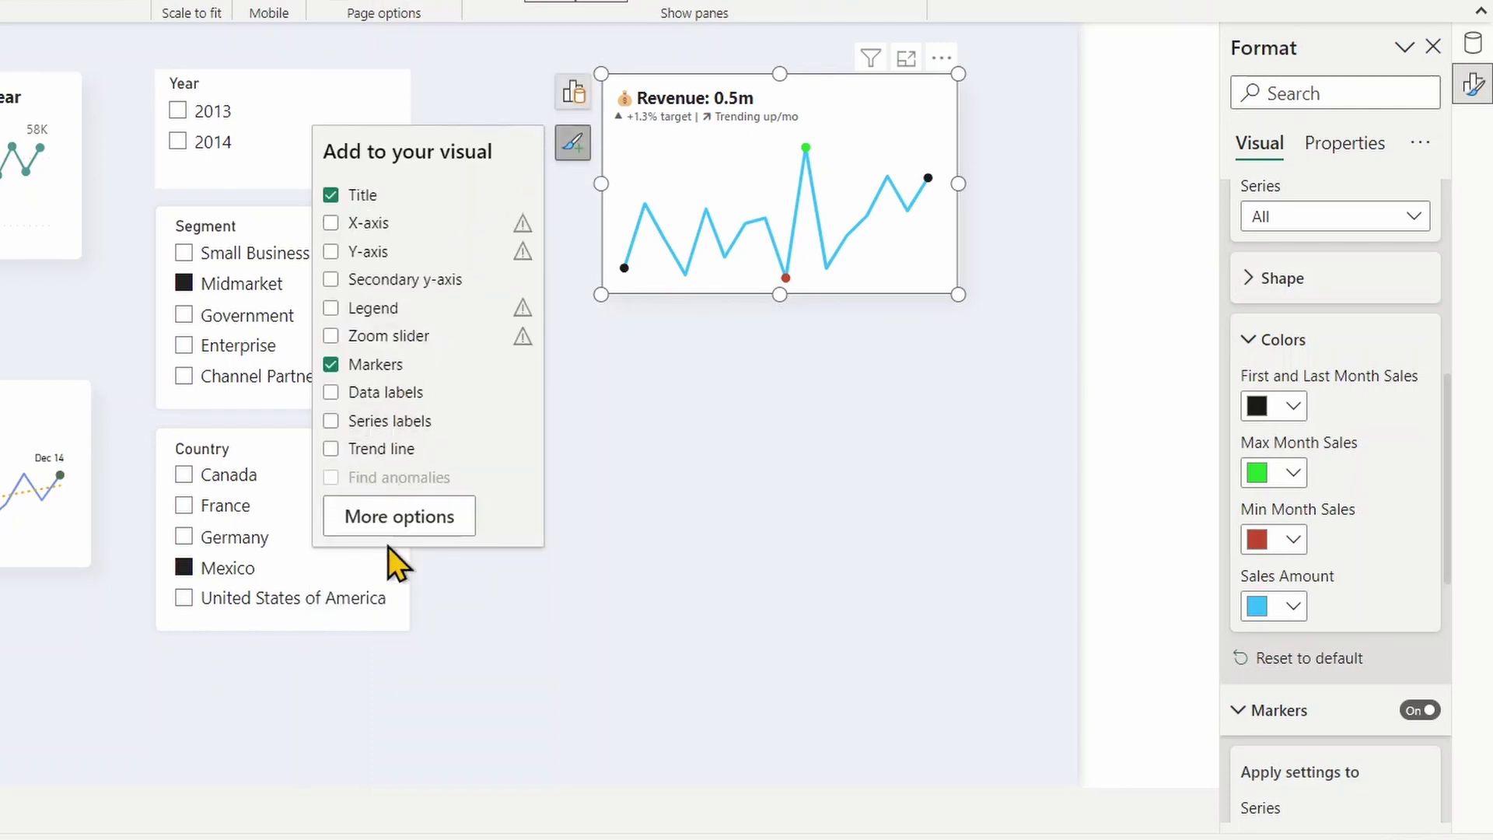
{"action": "left_click", "coordinate": [332, 450]}
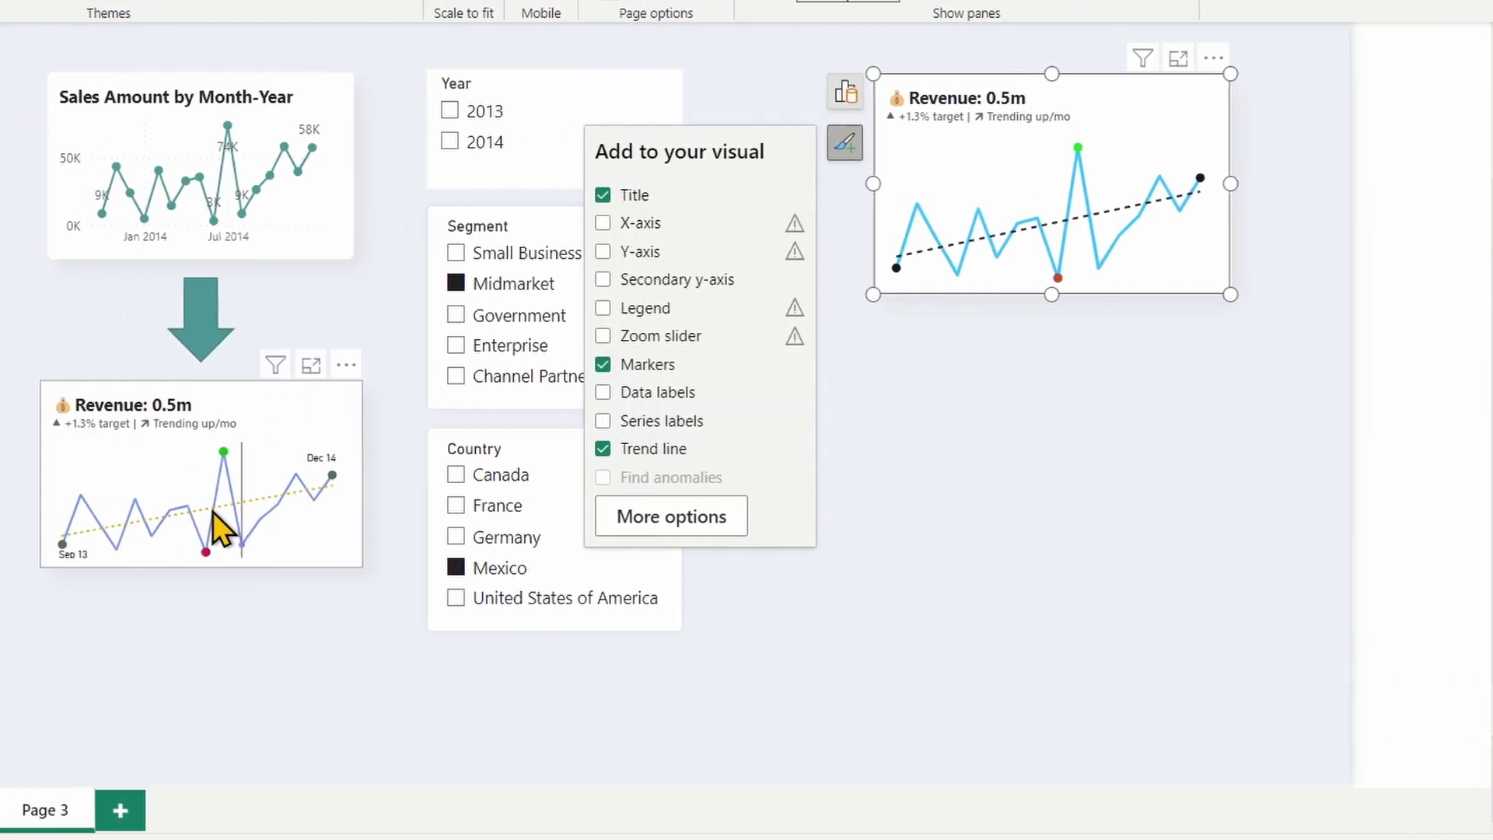
Step: Examine the dynamic format expression of the First and Last Month Sales measure
{"action": "mouse_move", "coordinate": [344, 485]}
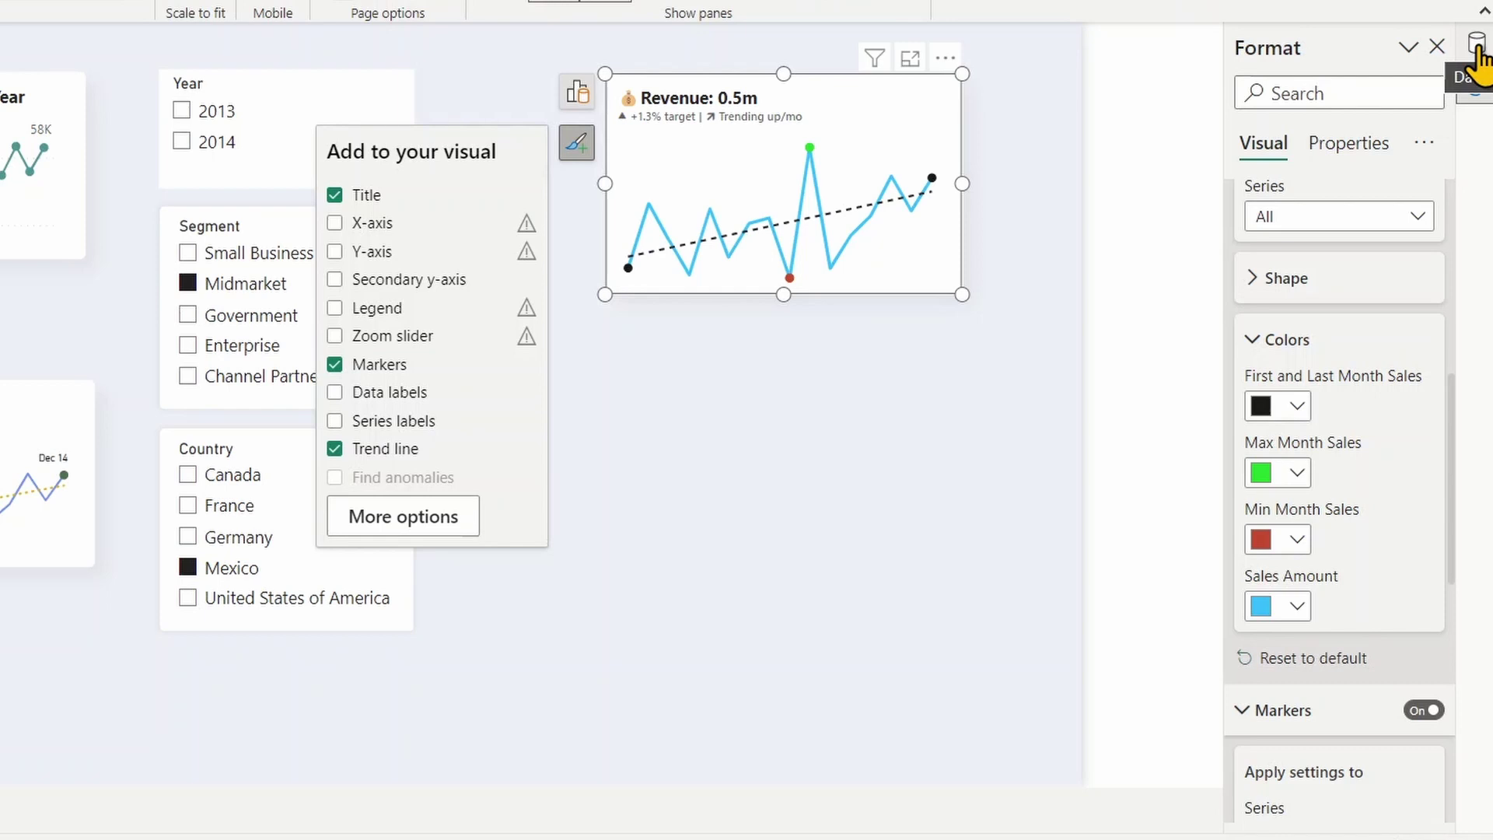
{"action": "left_click", "coordinate": [1478, 59]}
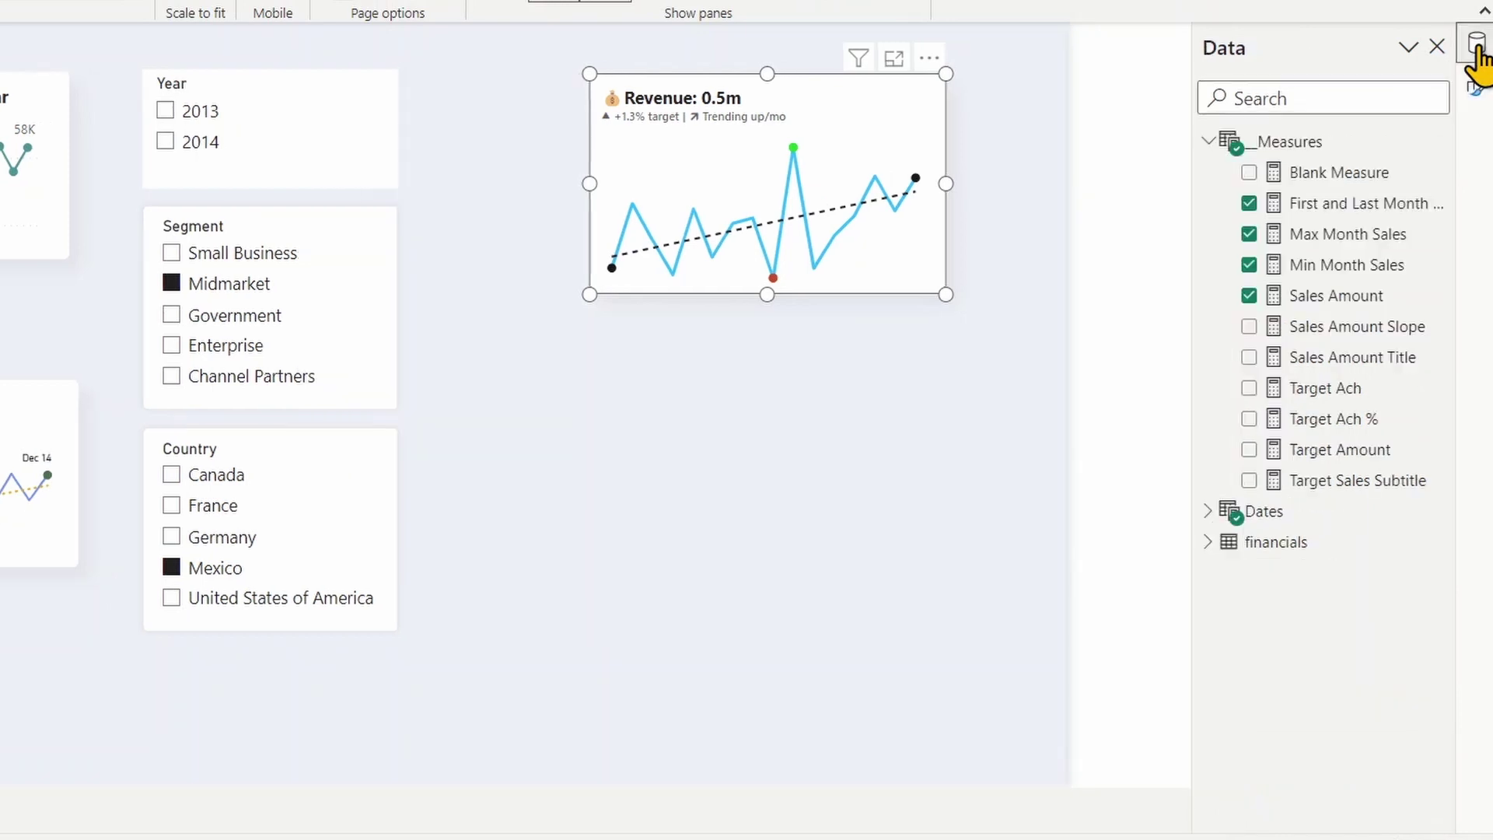
{"action": "left_click", "coordinate": [1334, 204]}
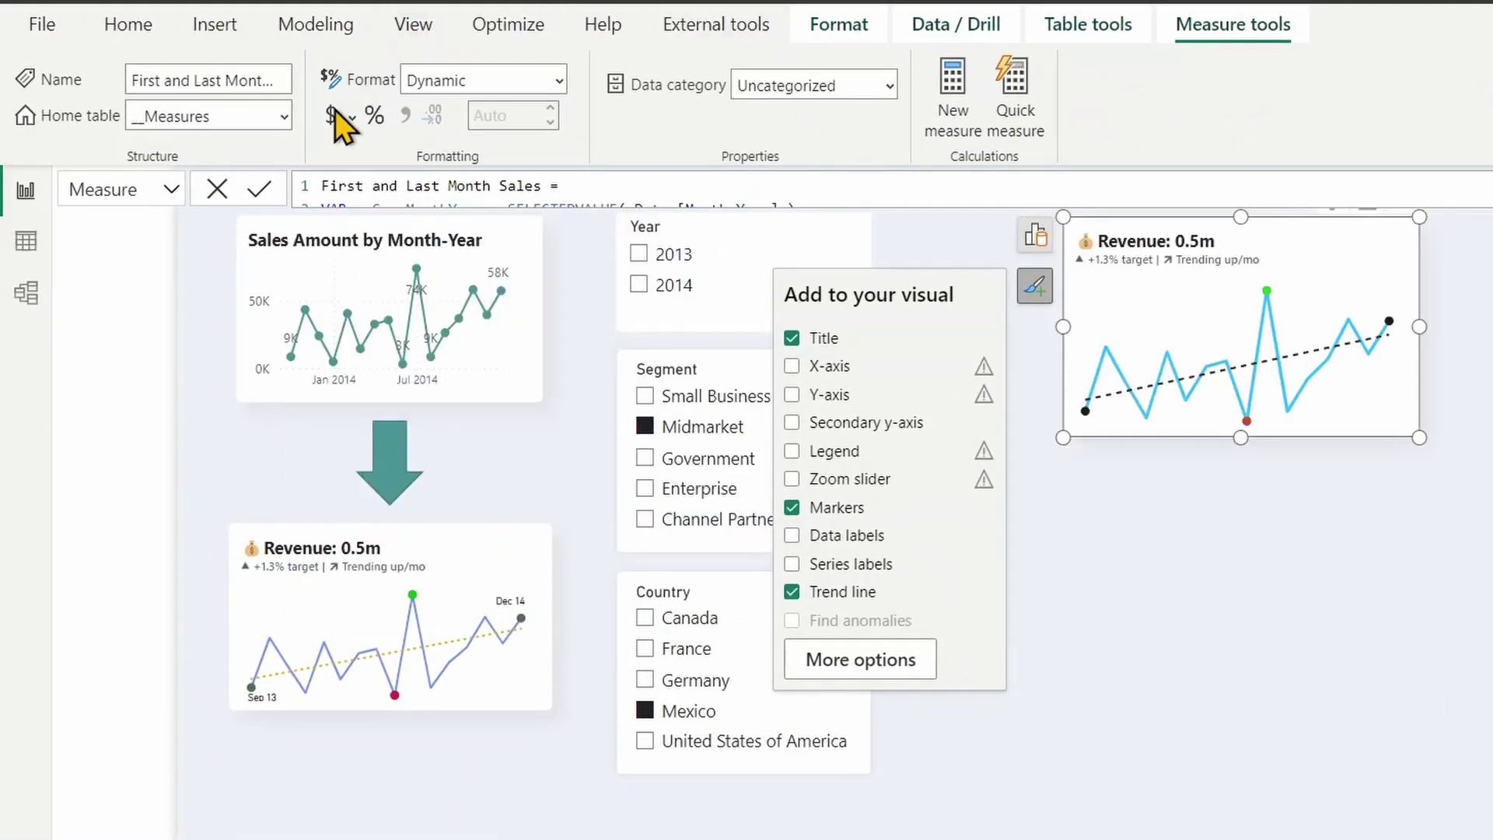
{"action": "left_click", "coordinate": [563, 78]}
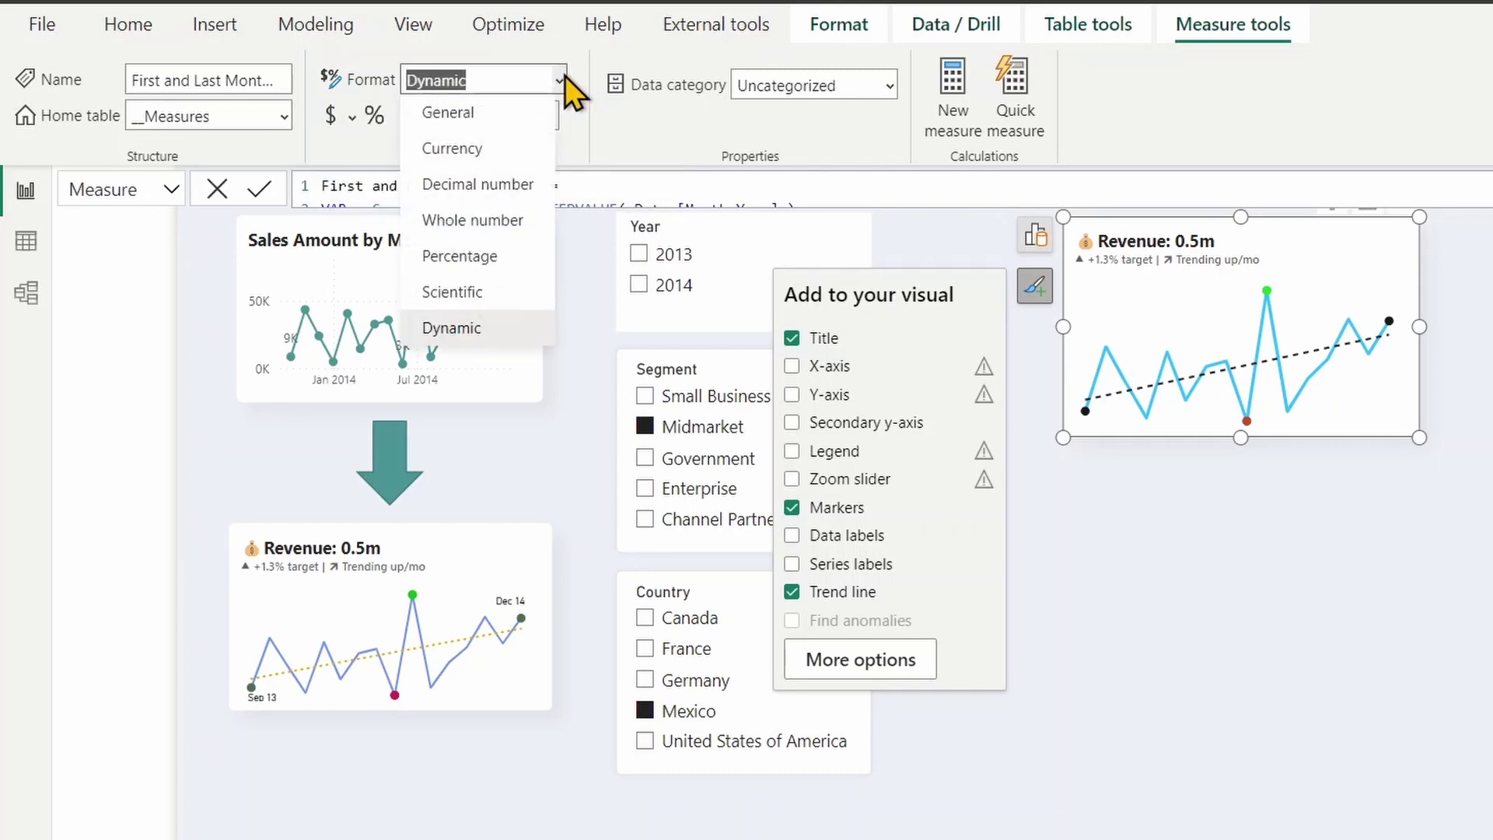
{"action": "left_click", "coordinate": [563, 79]}
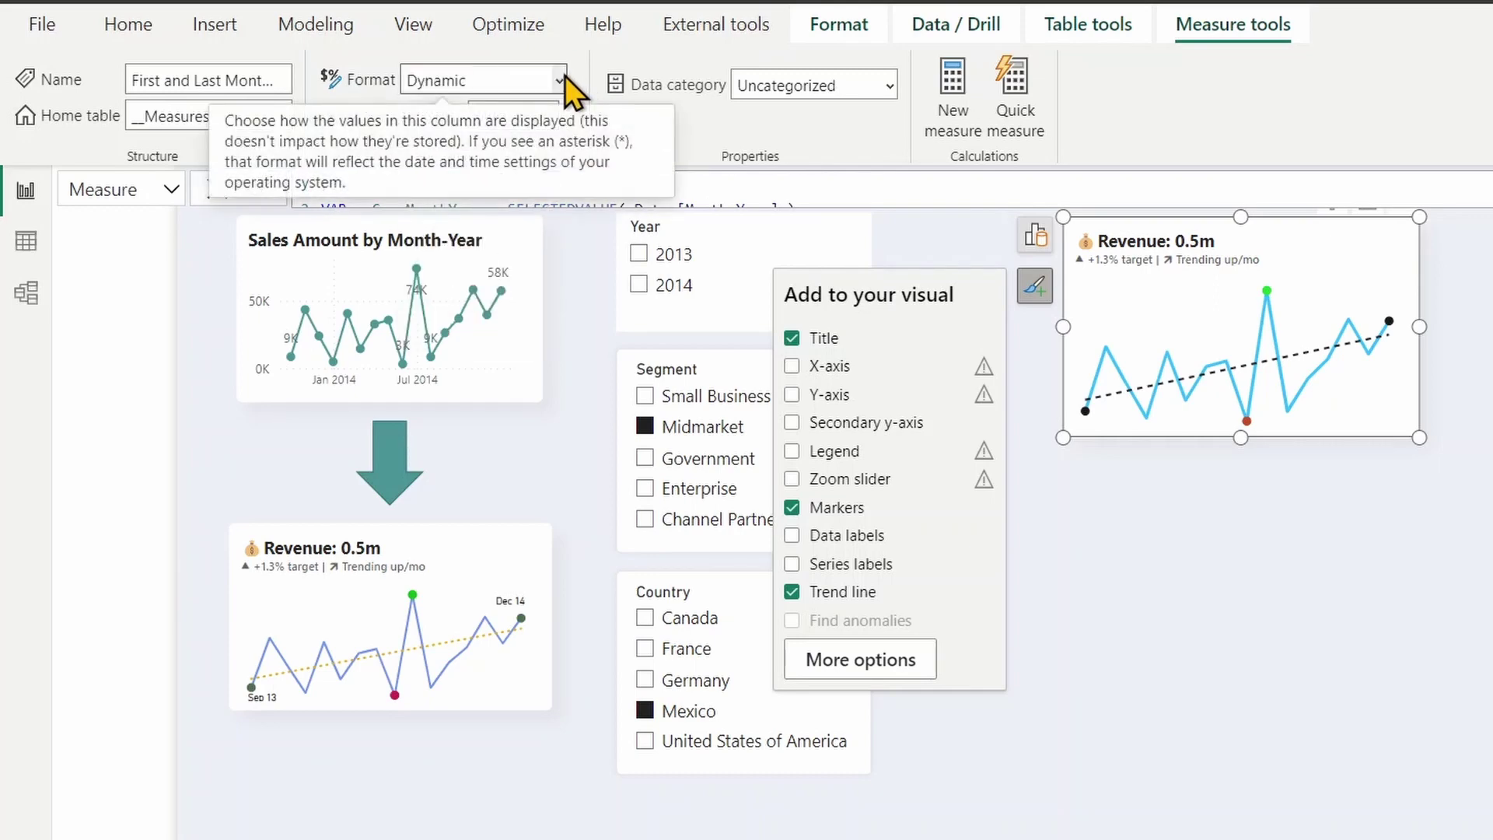
{"action": "left_click", "coordinate": [172, 192]}
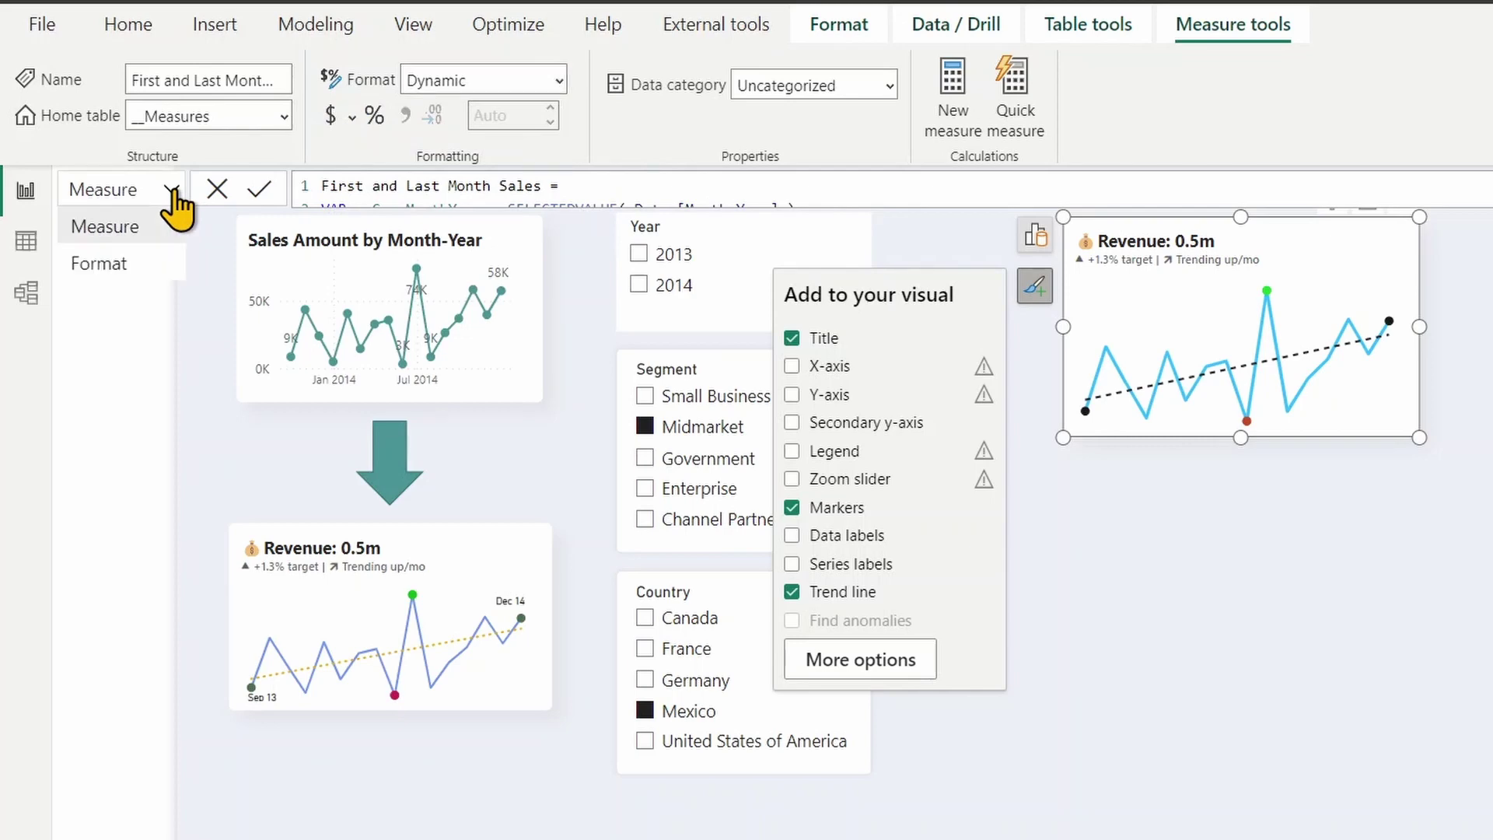
{"action": "left_click", "coordinate": [148, 263]}
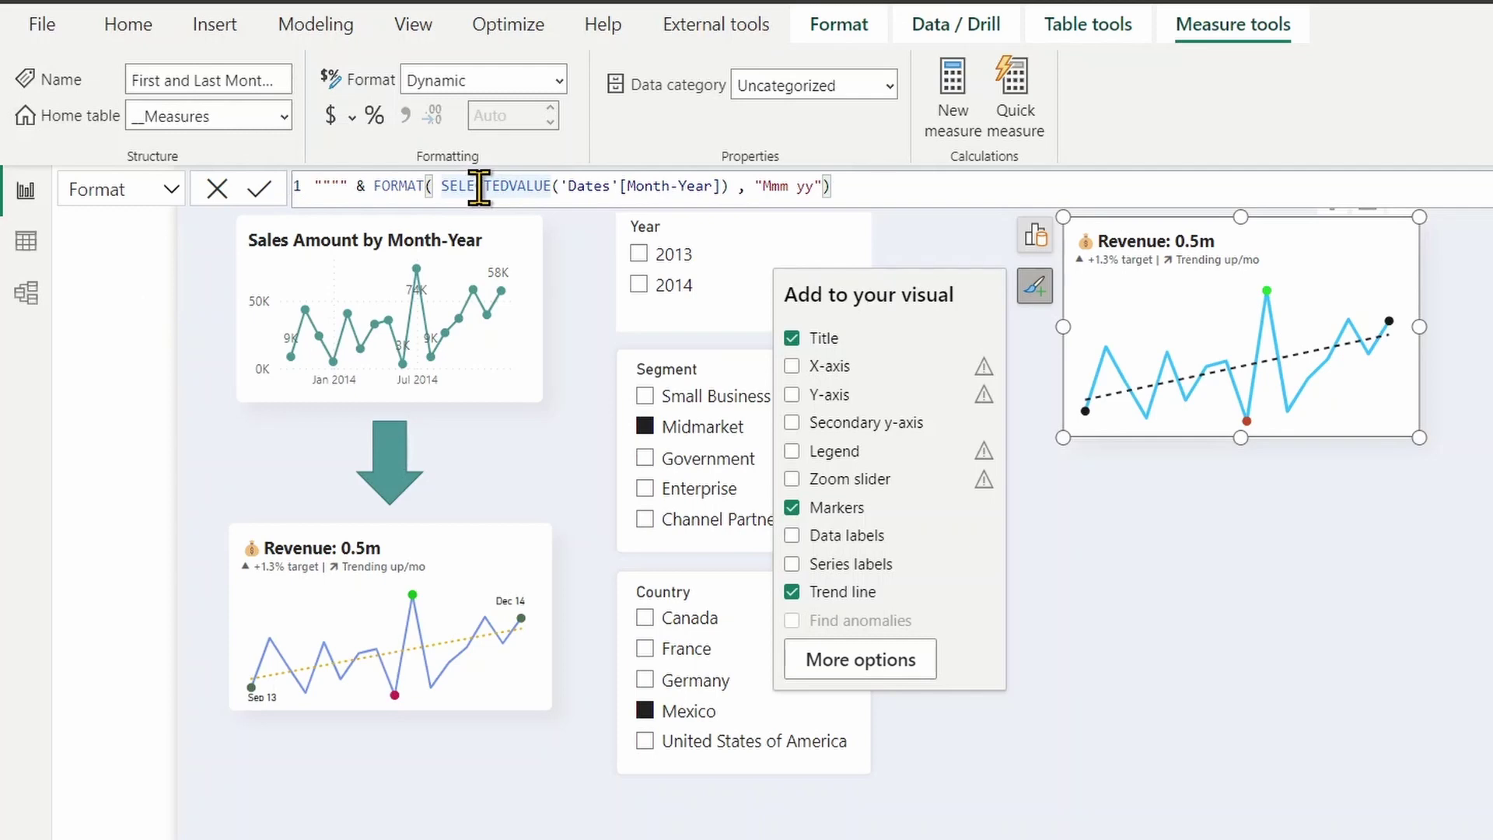
{"action": "scroll", "coordinate": [507, 186], "scroll_direction": "up", "scroll_amount": 3}
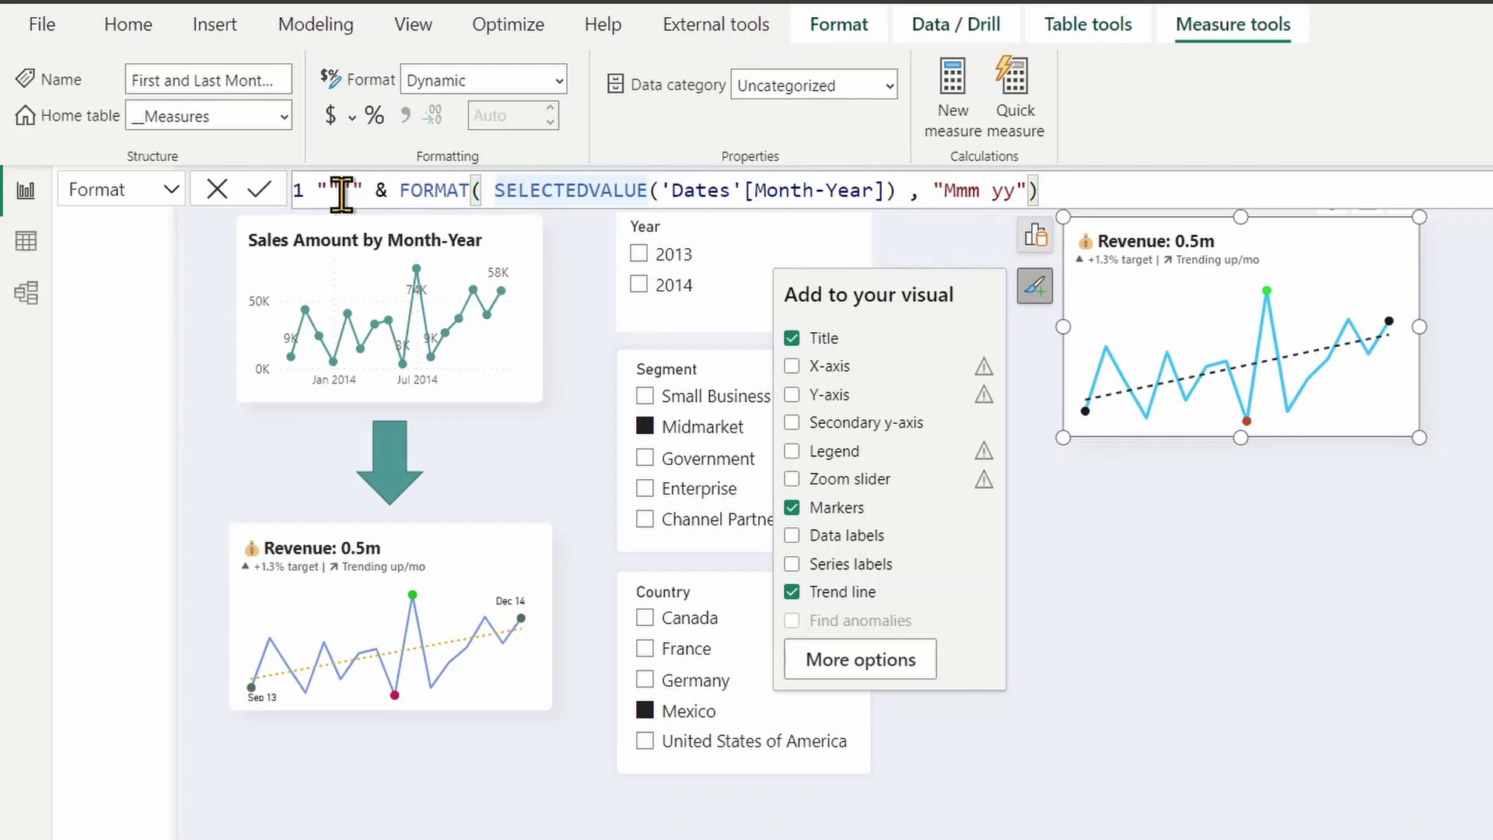
{"action": "left_click_drag", "start_coordinate": [317, 191], "coordinate": [400, 194]}
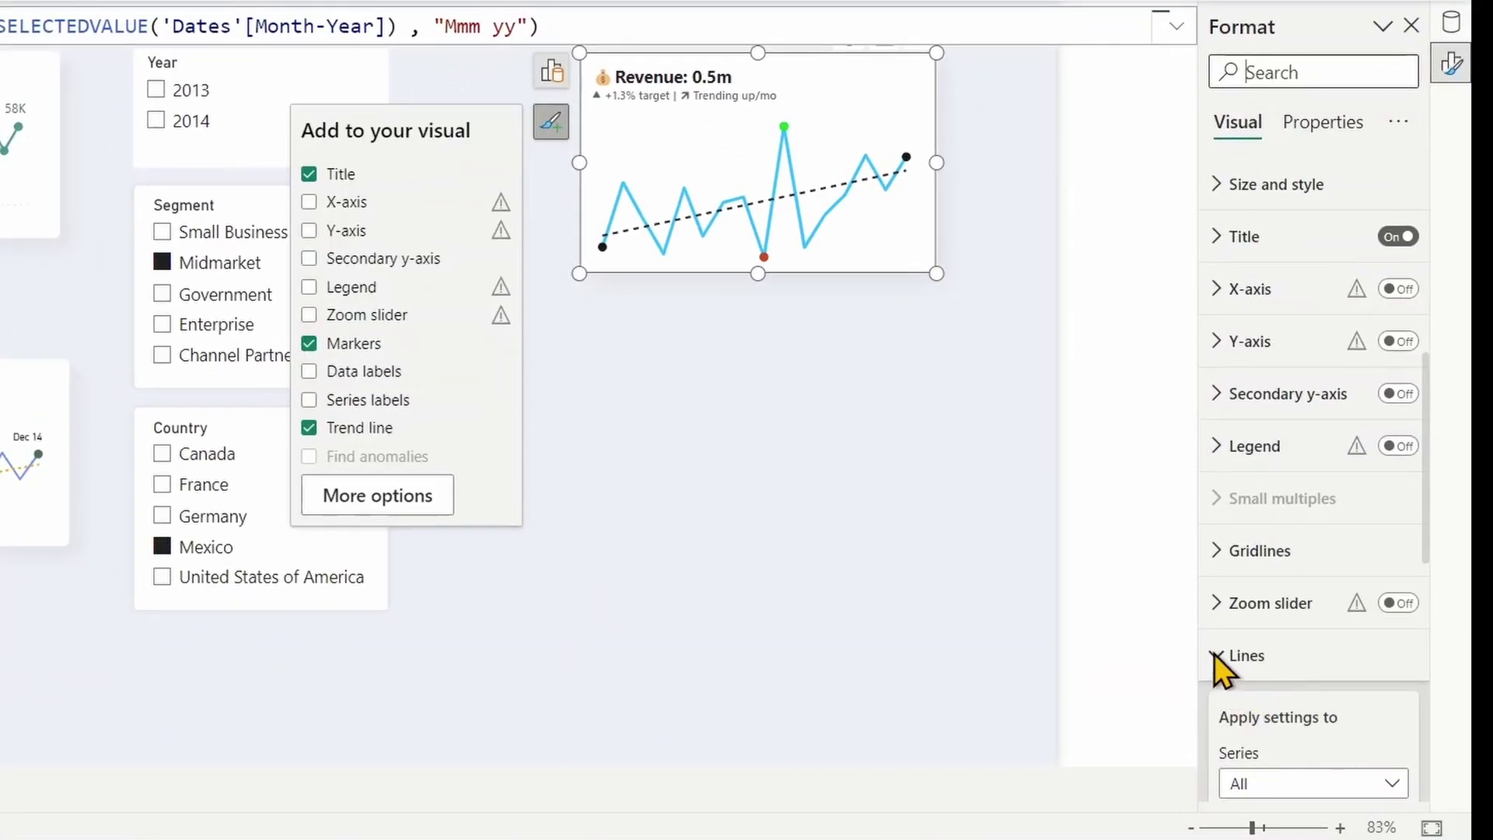
Step: Turn on data labels for the Revenue chart and hide them for the Sales Amount series
{"action": "left_click", "coordinate": [1240, 660]}
{"action": "scroll", "coordinate": [1323, 646], "scroll_direction": "down", "scroll_amount": 3}
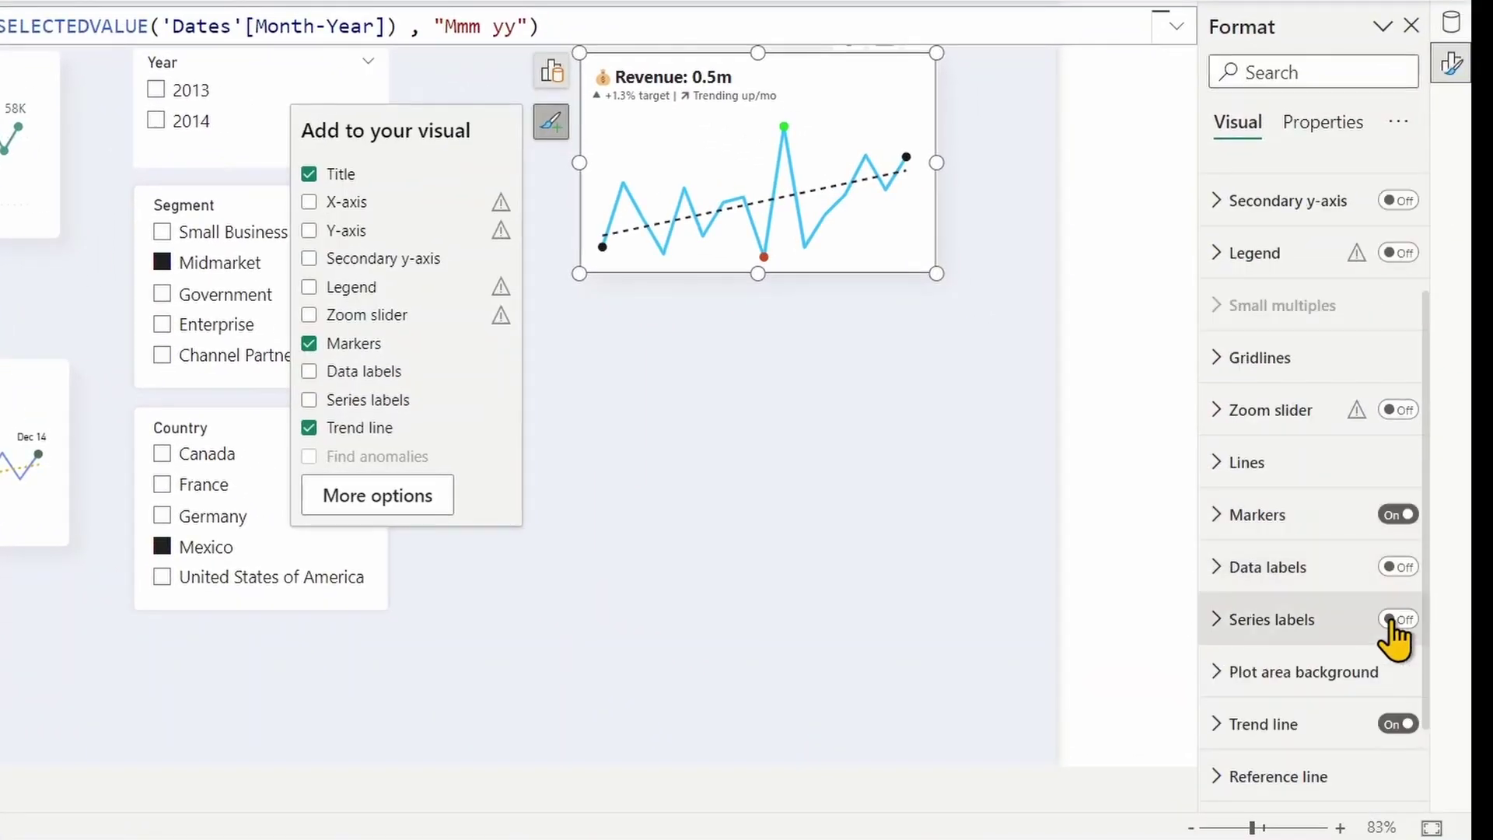
{"action": "left_click", "coordinate": [1400, 568]}
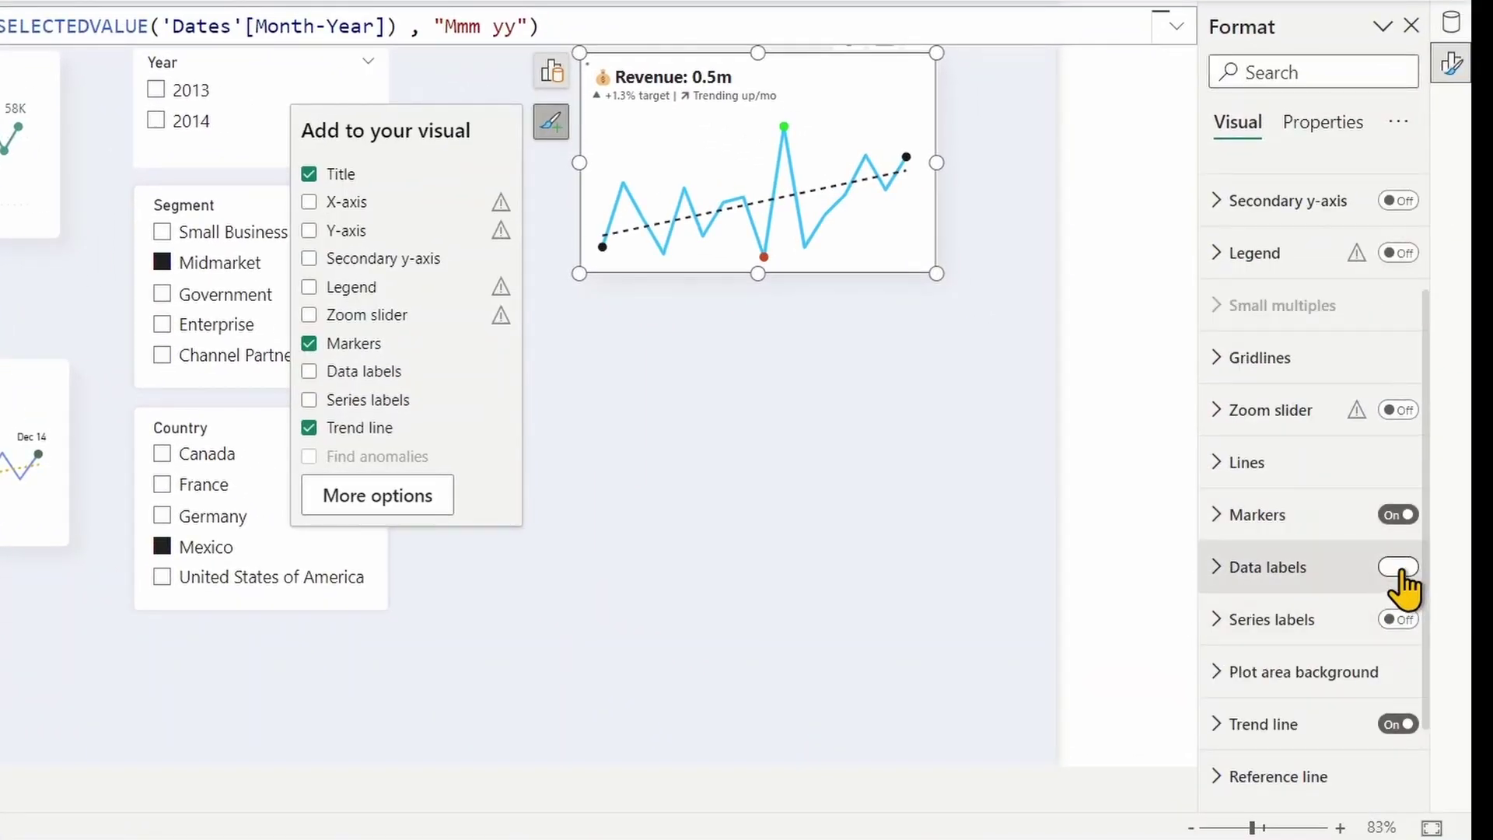
{"action": "left_click", "coordinate": [1266, 580]}
{"action": "scroll", "coordinate": [1293, 592], "scroll_direction": "down", "scroll_amount": 3}
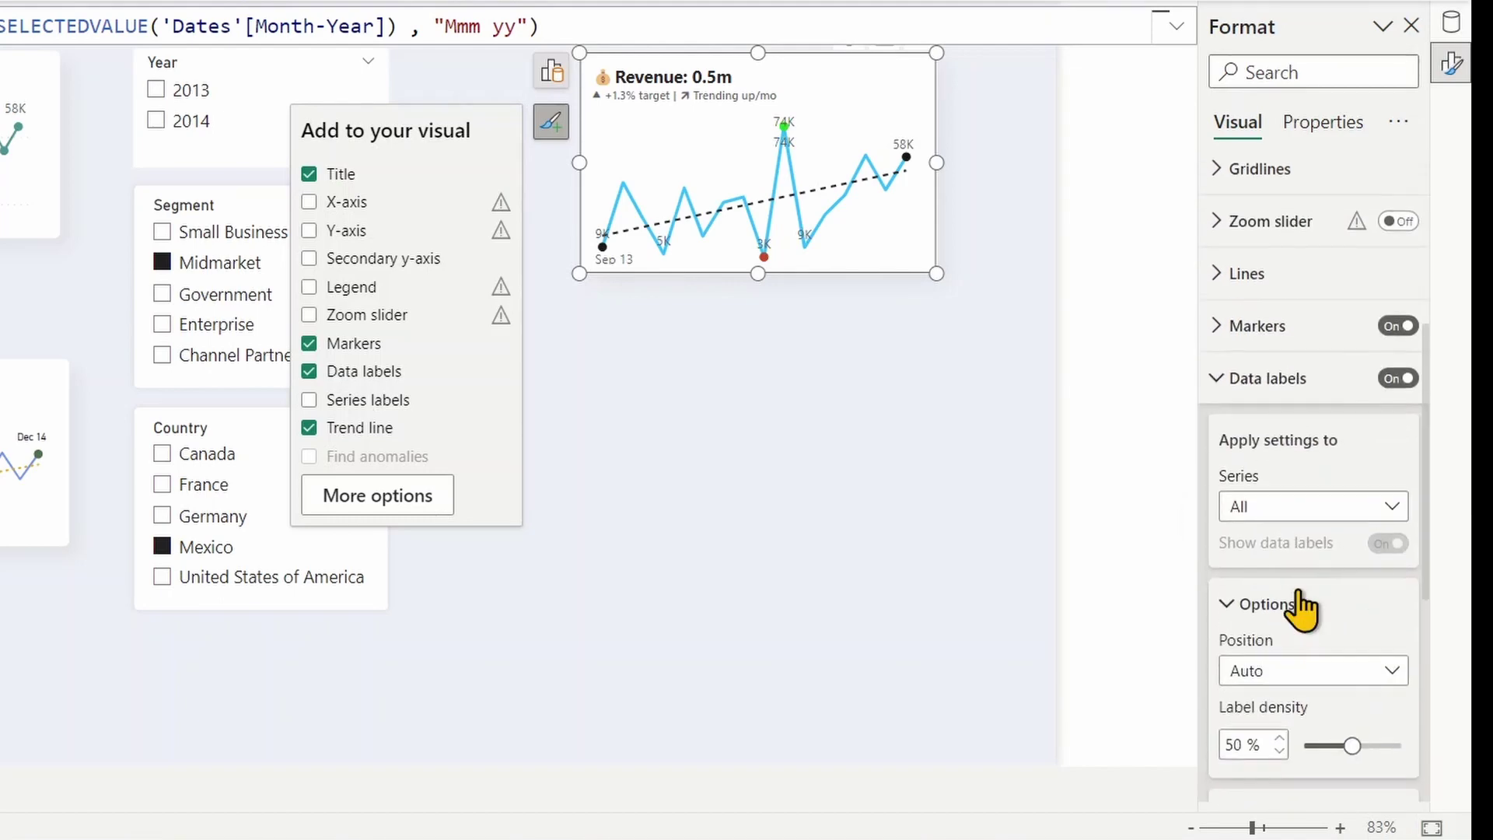
{"action": "left_click", "coordinate": [1324, 510]}
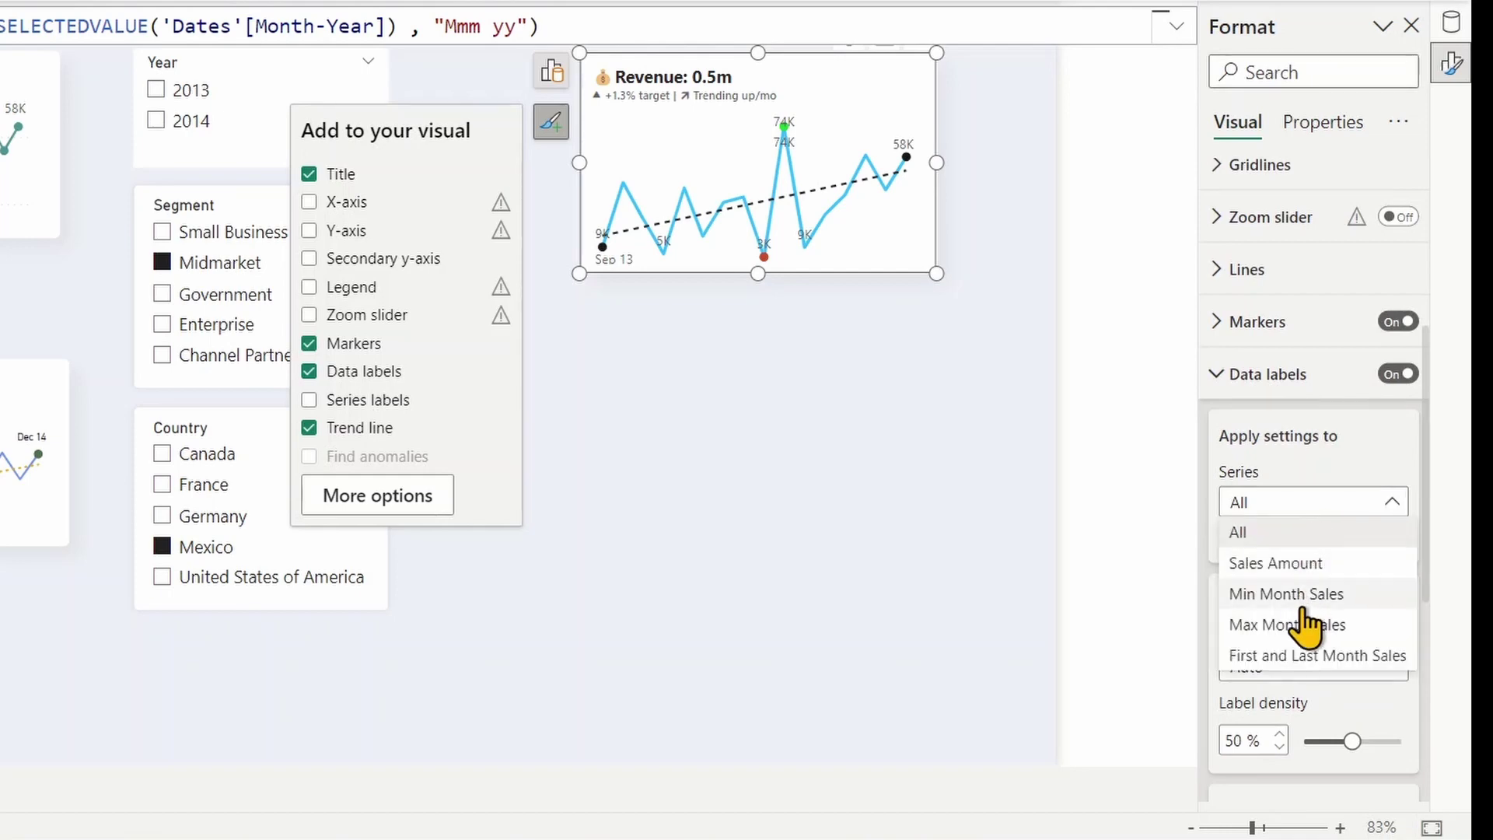
{"action": "left_click", "coordinate": [1306, 565]}
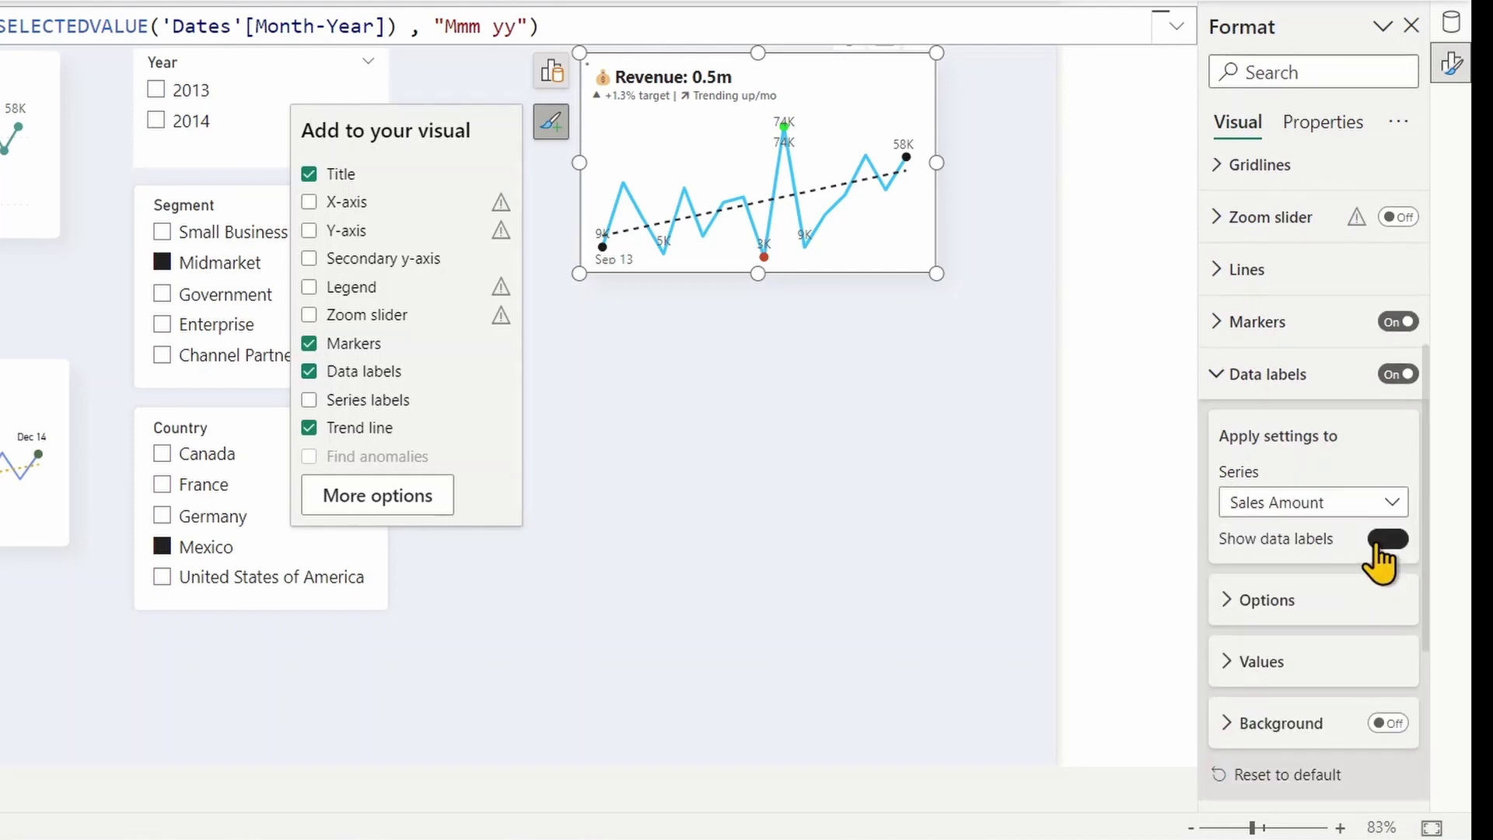
{"action": "left_click", "coordinate": [1378, 544]}
Step: Make the First and Last Month Sales data labels bold and reduce their font size
{"action": "left_click", "coordinate": [1323, 502]}
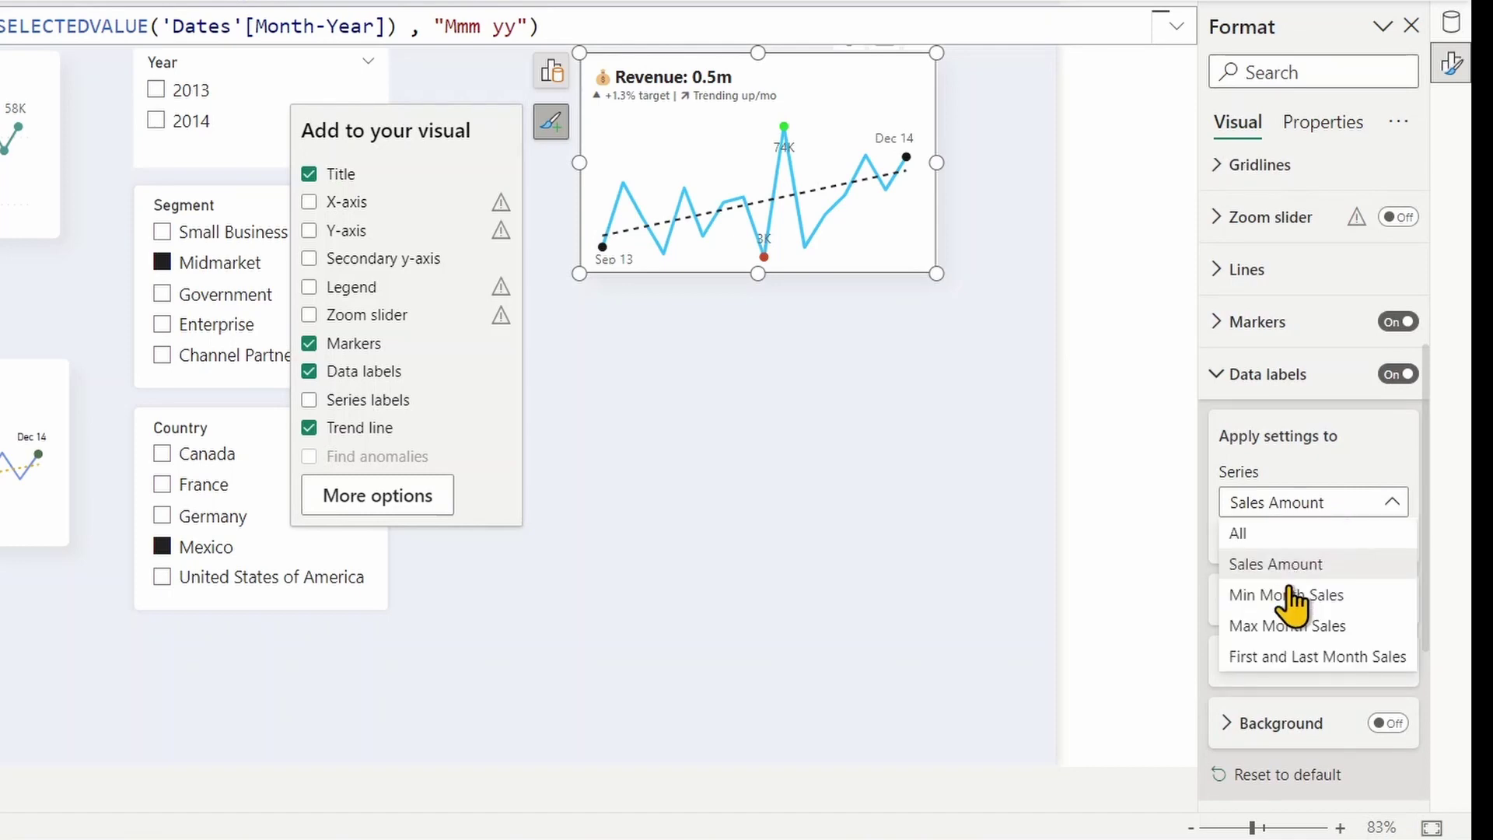
{"action": "left_click", "coordinate": [1292, 658]}
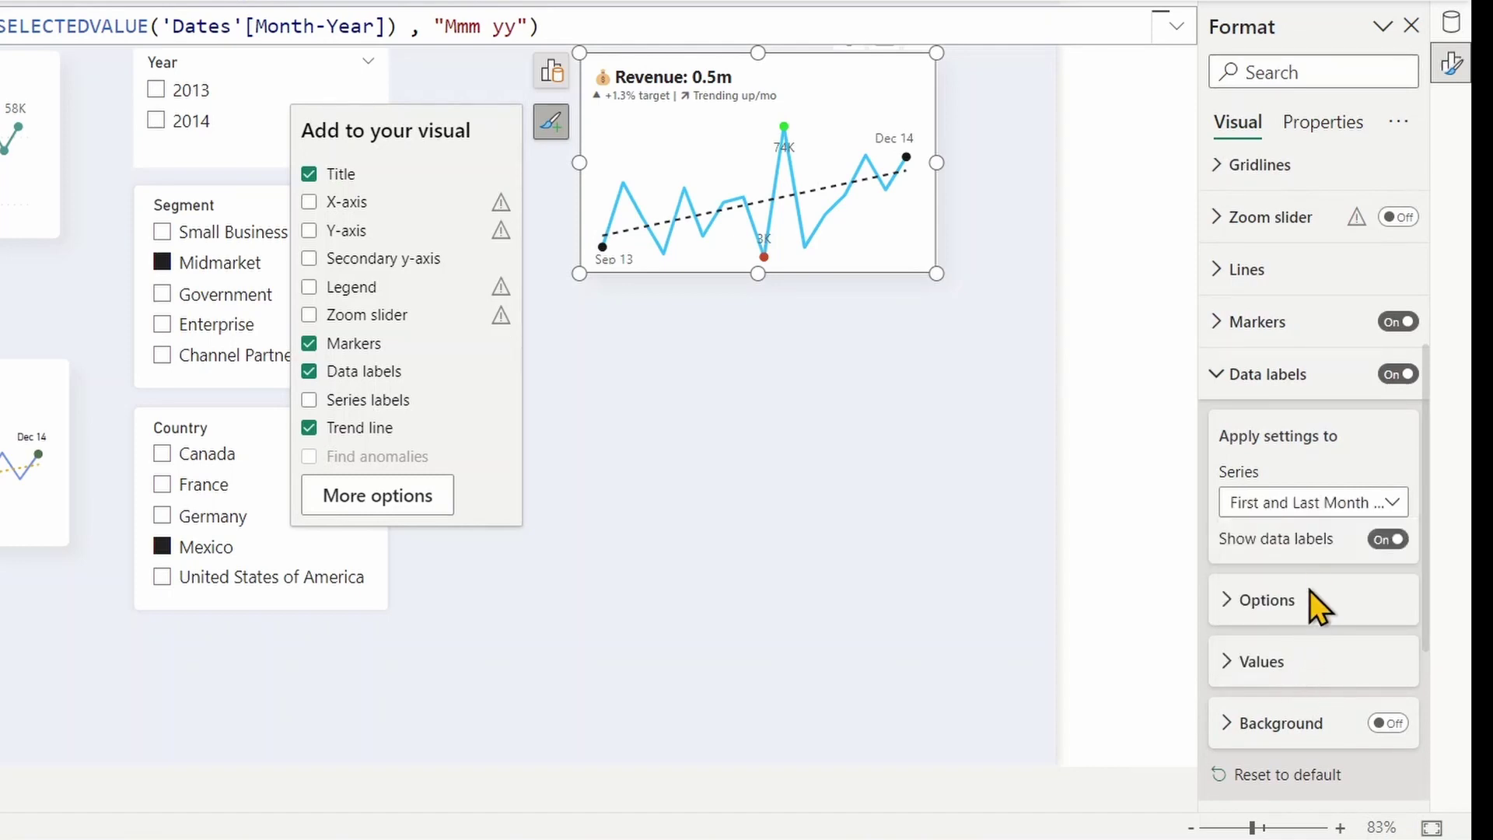
{"action": "left_click", "coordinate": [1252, 661]}
{"action": "scroll", "coordinate": [1274, 653], "scroll_direction": "down", "scroll_amount": 3}
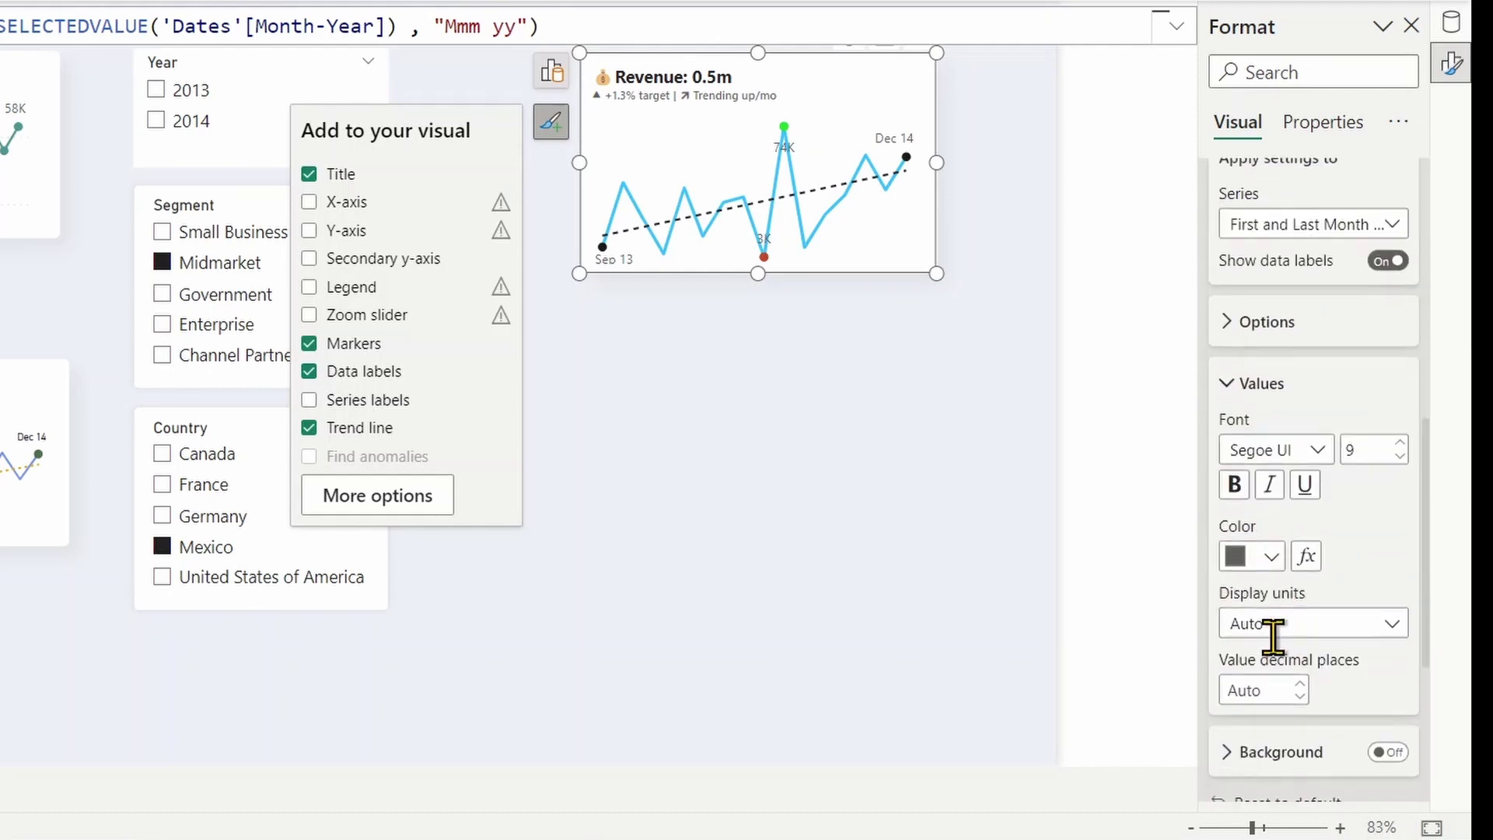
{"action": "left_click", "coordinate": [1234, 472]}
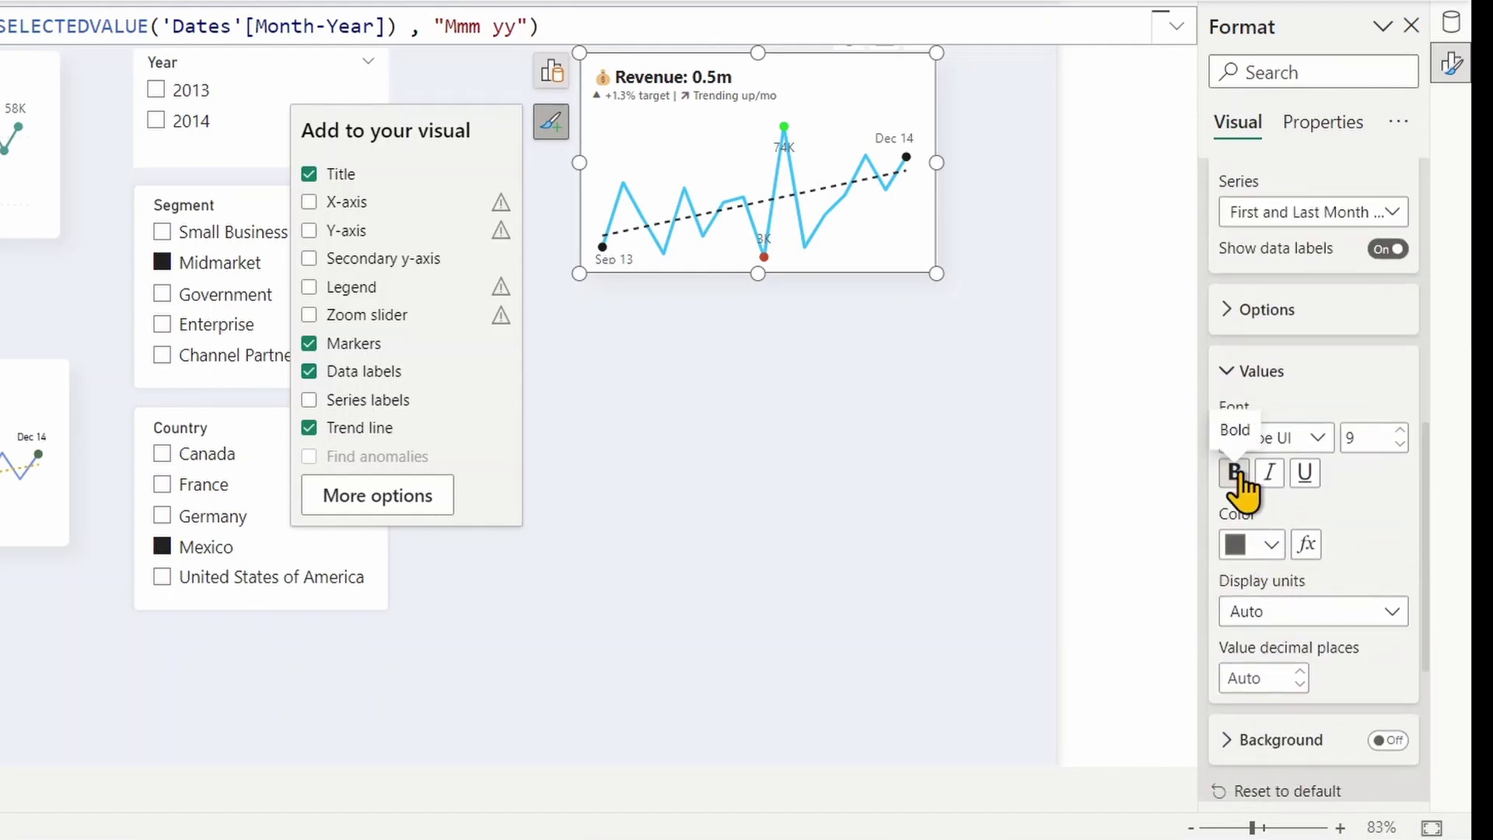
{"action": "left_click", "coordinate": [1400, 444]}
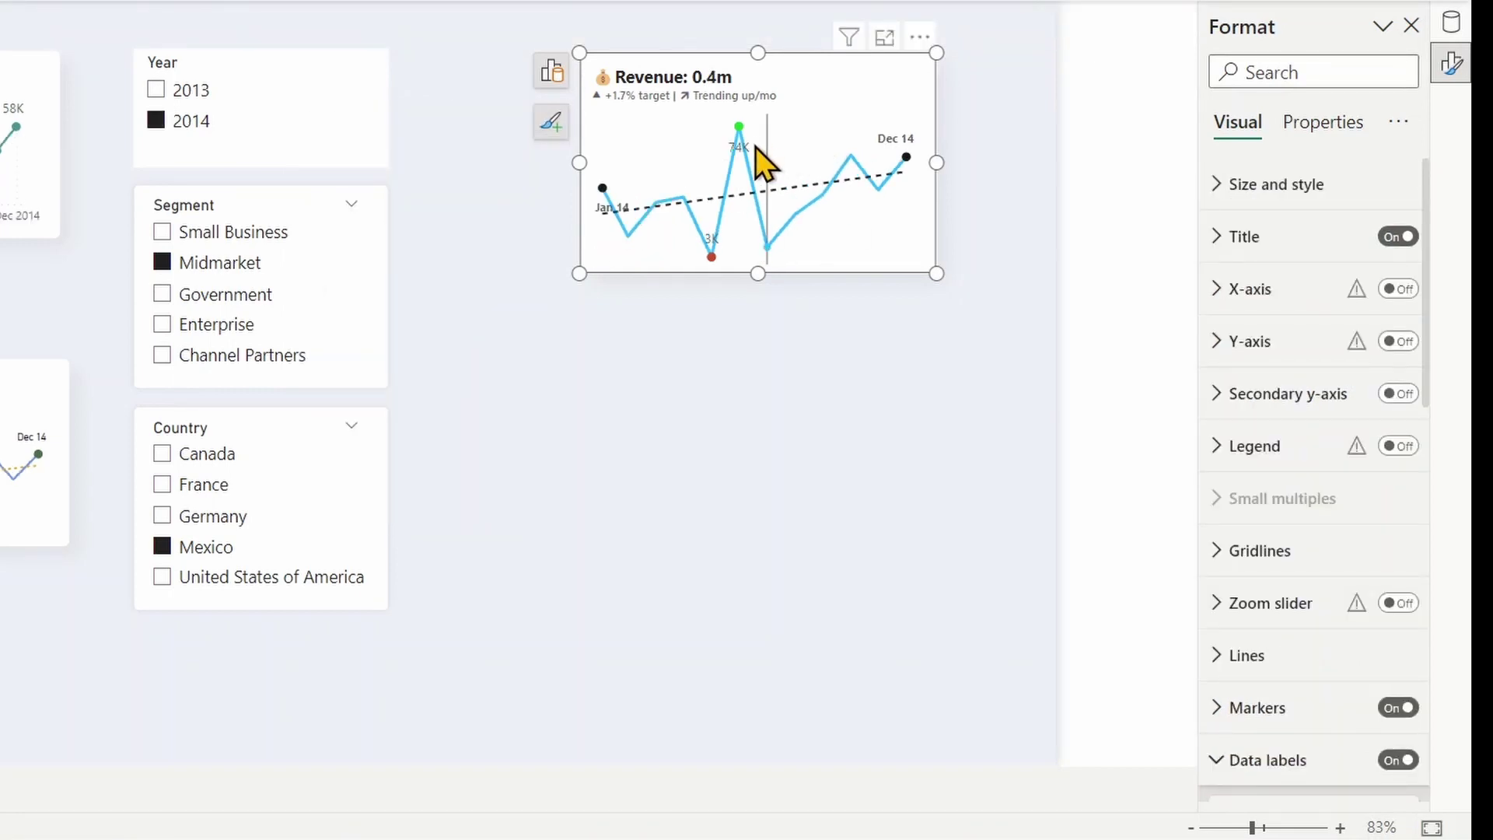
Step: Hide the data labels of the Min Month Sales and Max Month Sales series and deselect the visuals
{"action": "right_click", "coordinate": [745, 186]}
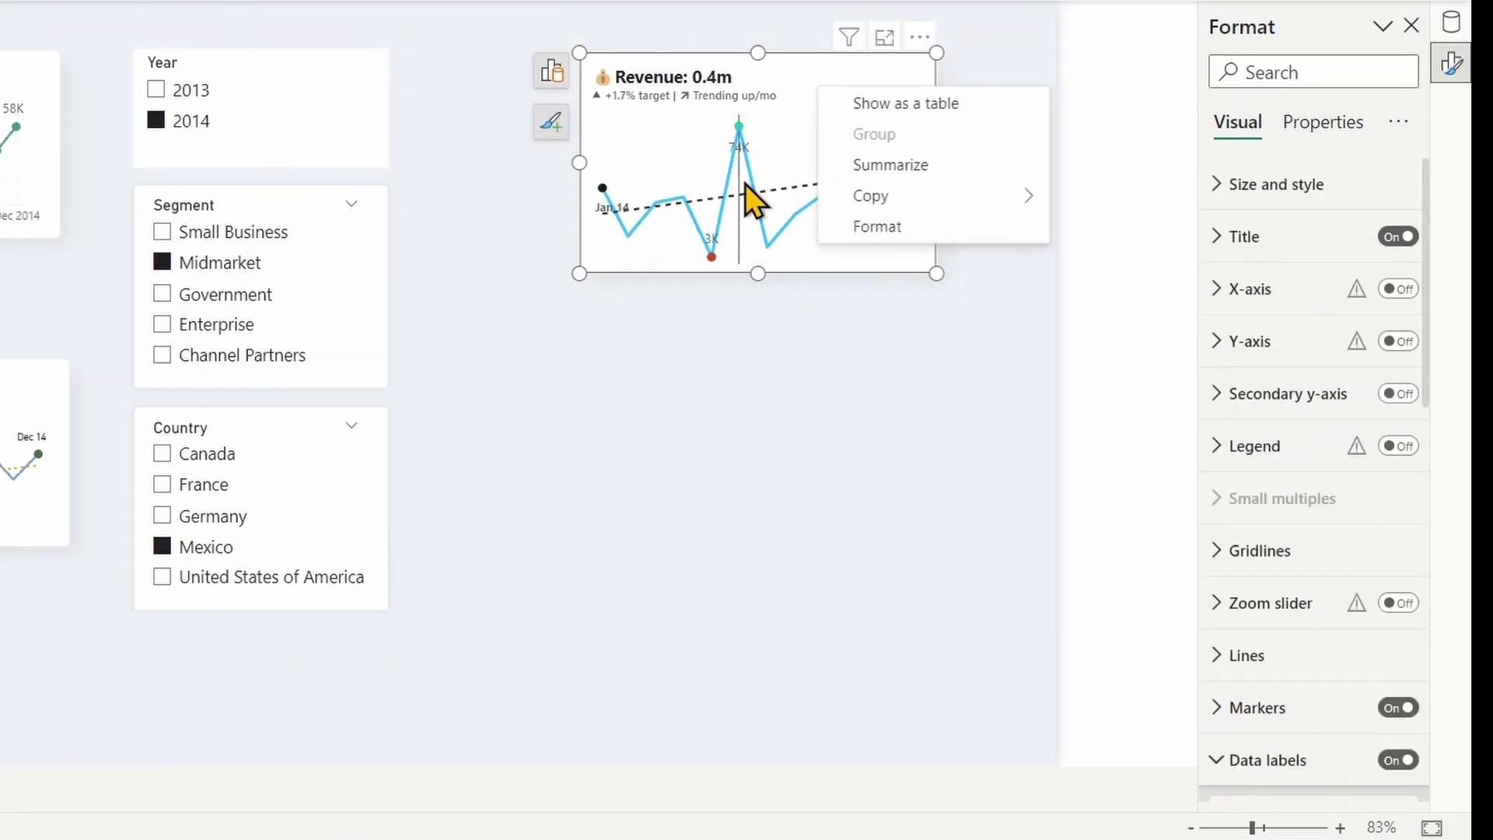
{"action": "left_click", "coordinate": [830, 276]}
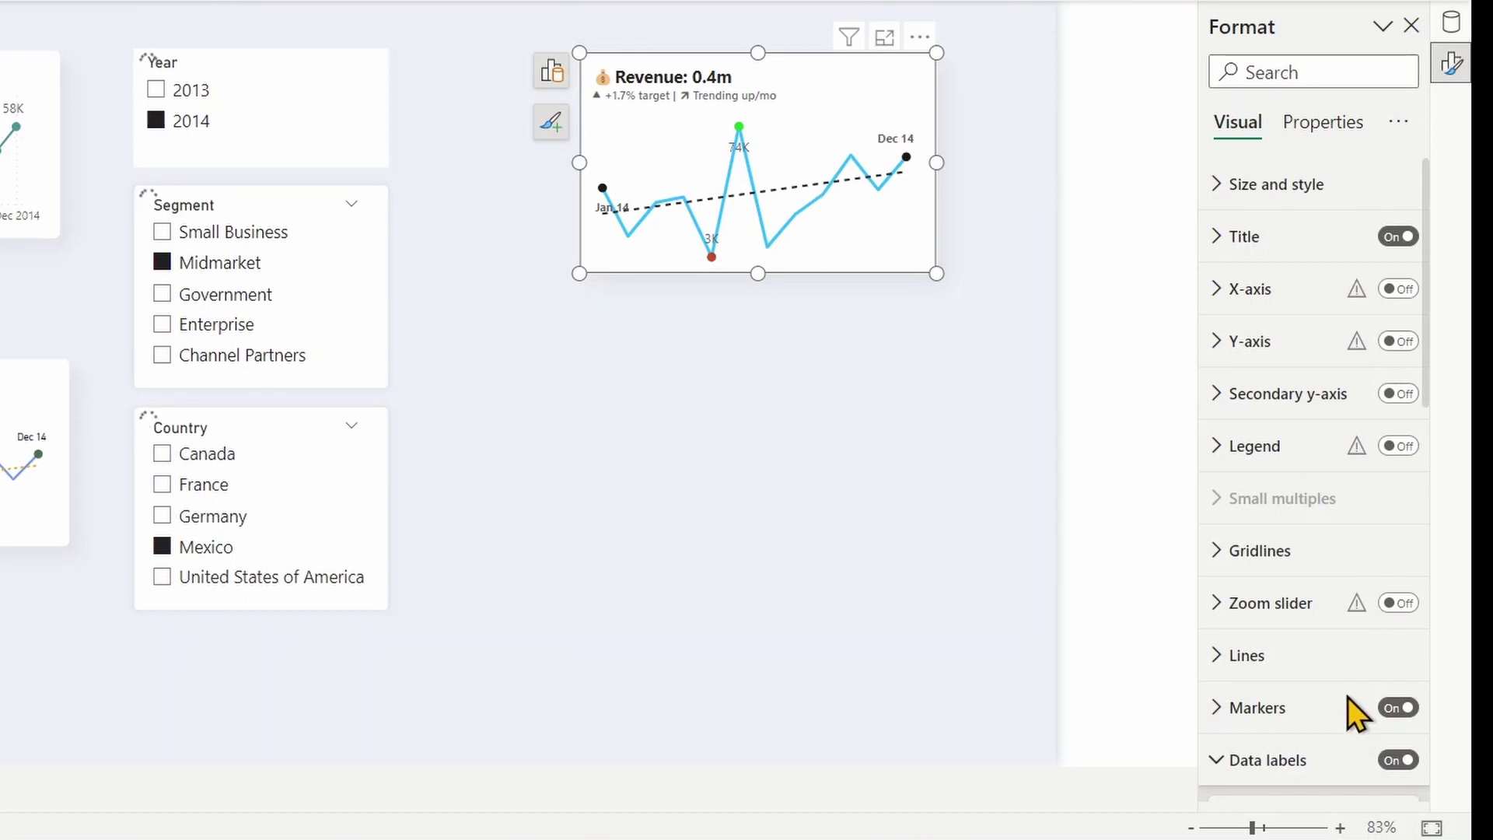
{"action": "scroll", "coordinate": [1280, 493], "scroll_direction": "down", "scroll_amount": 4}
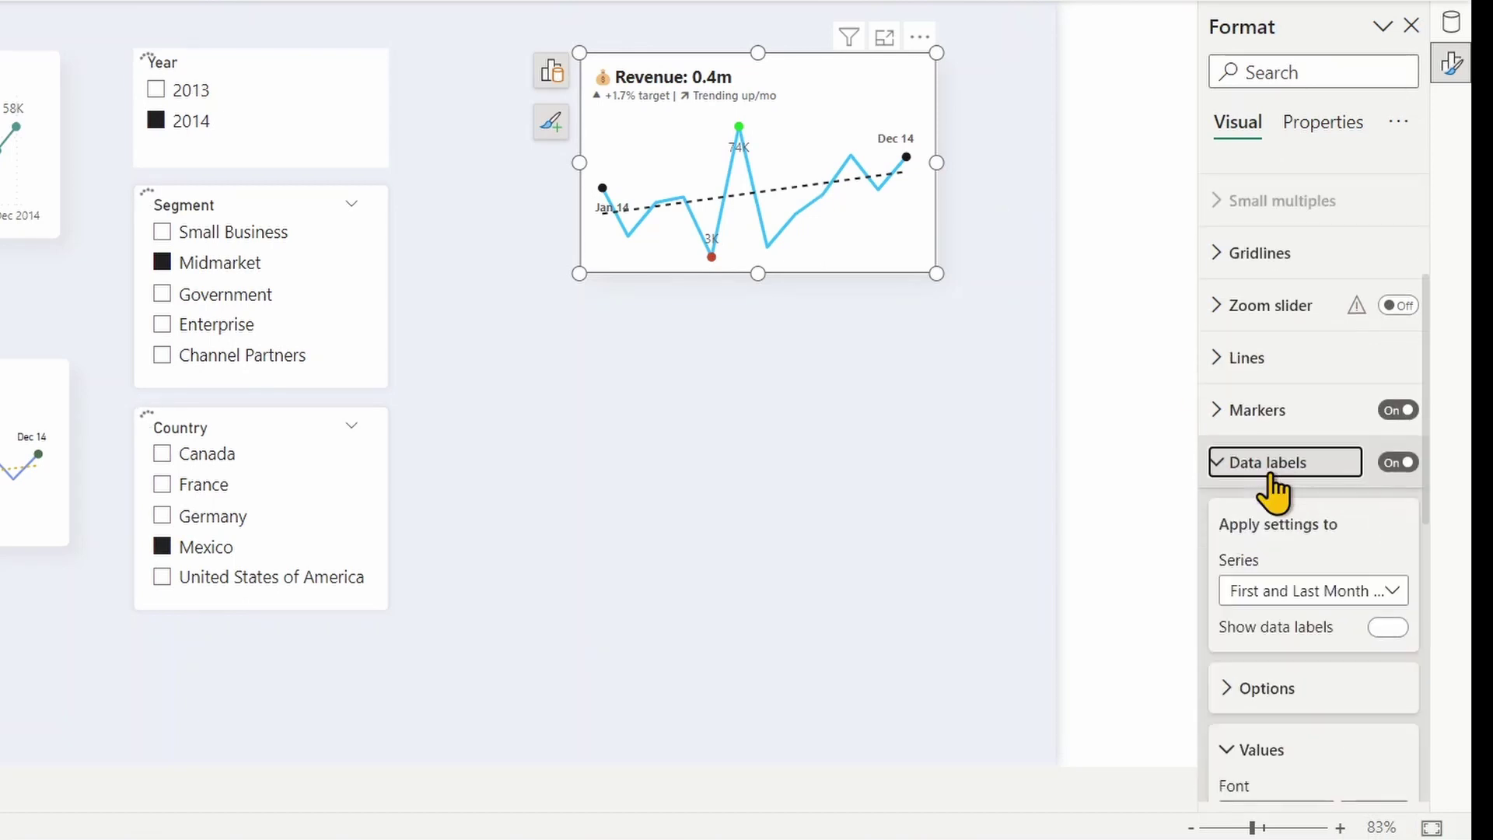
{"action": "left_click", "coordinate": [1320, 596]}
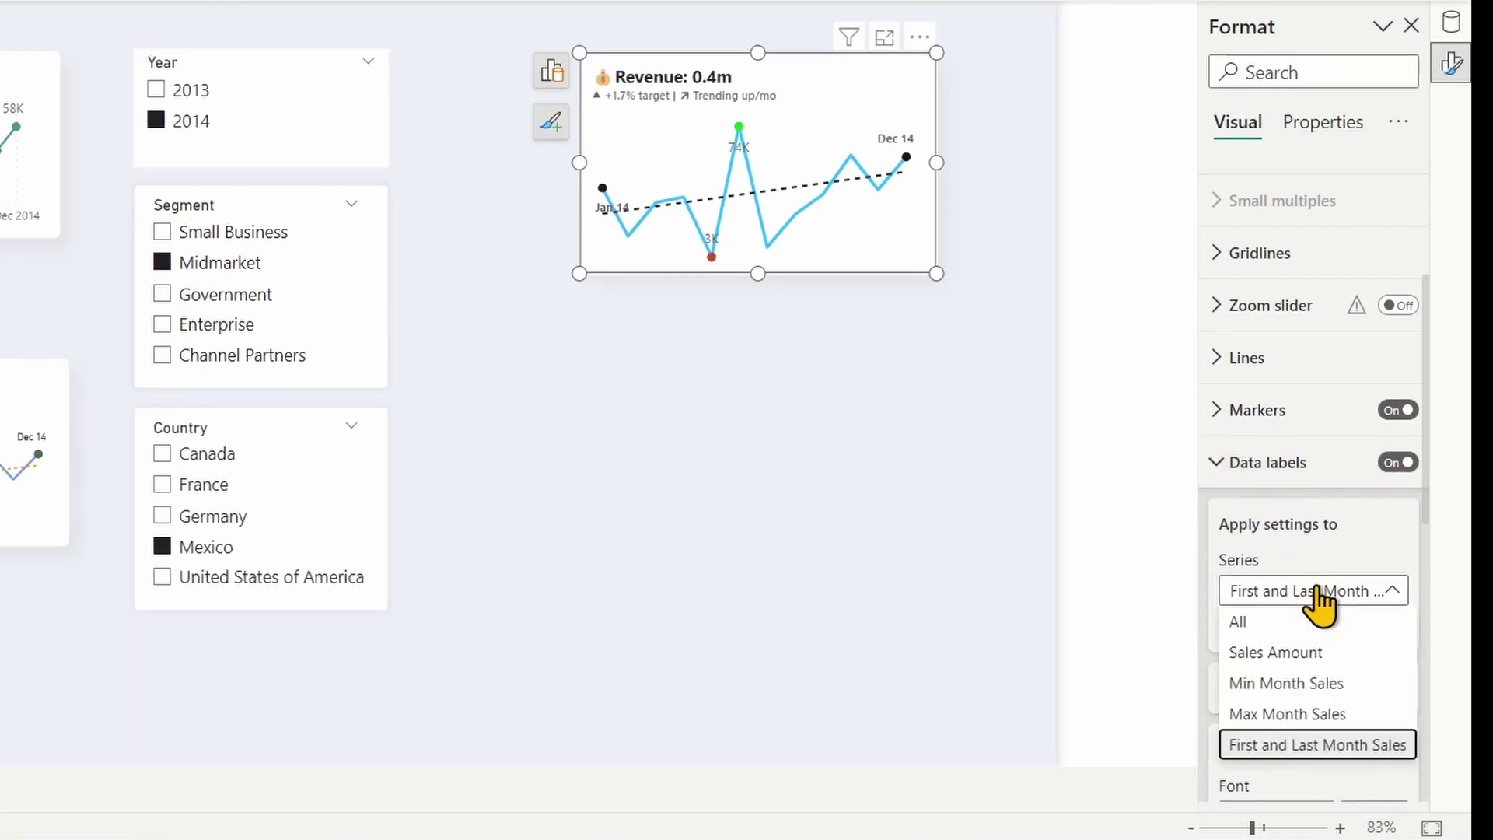
{"action": "left_click", "coordinate": [1279, 684]}
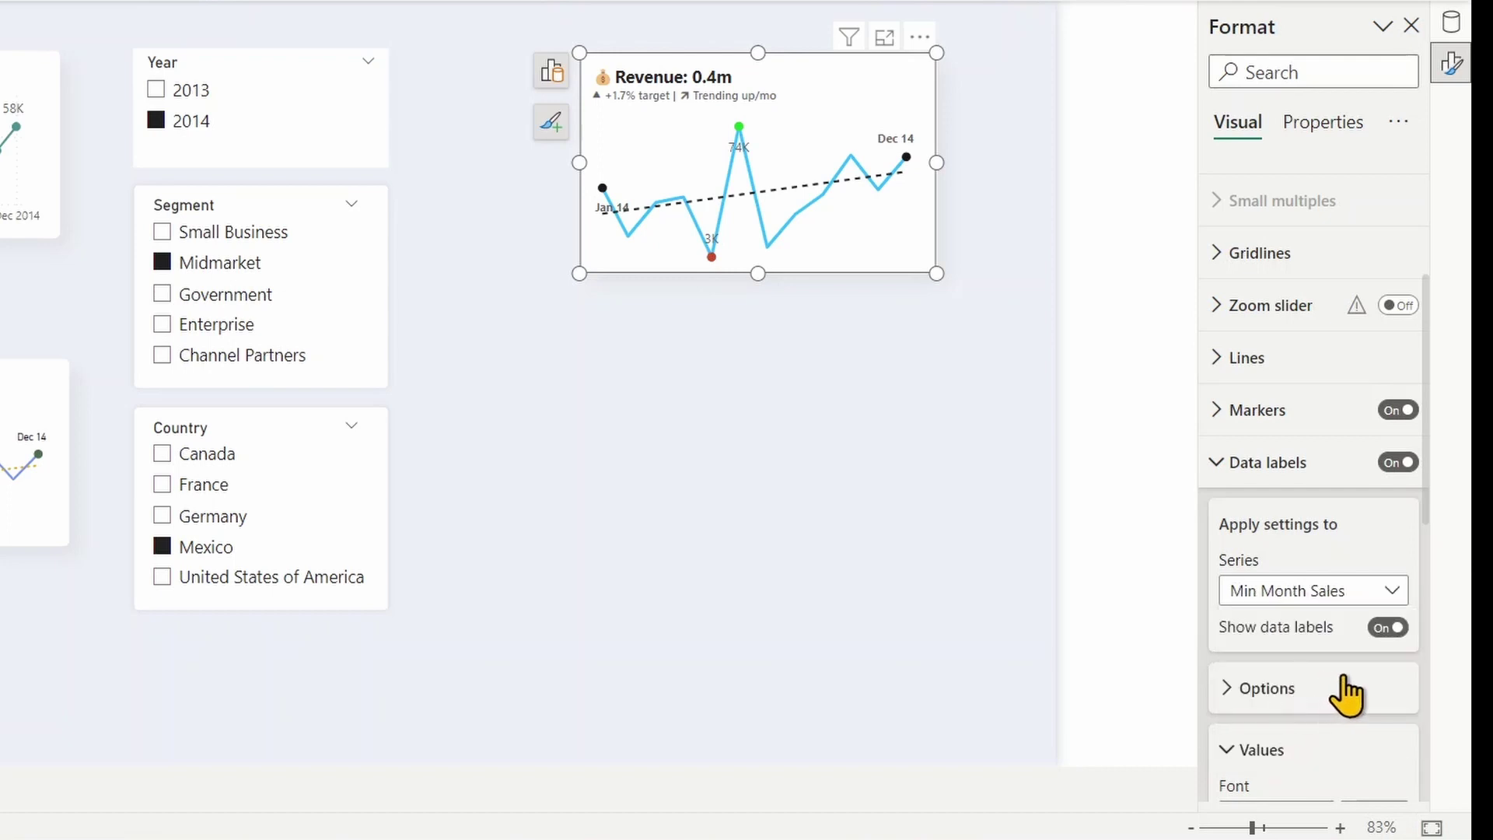
{"action": "left_click", "coordinate": [1389, 629]}
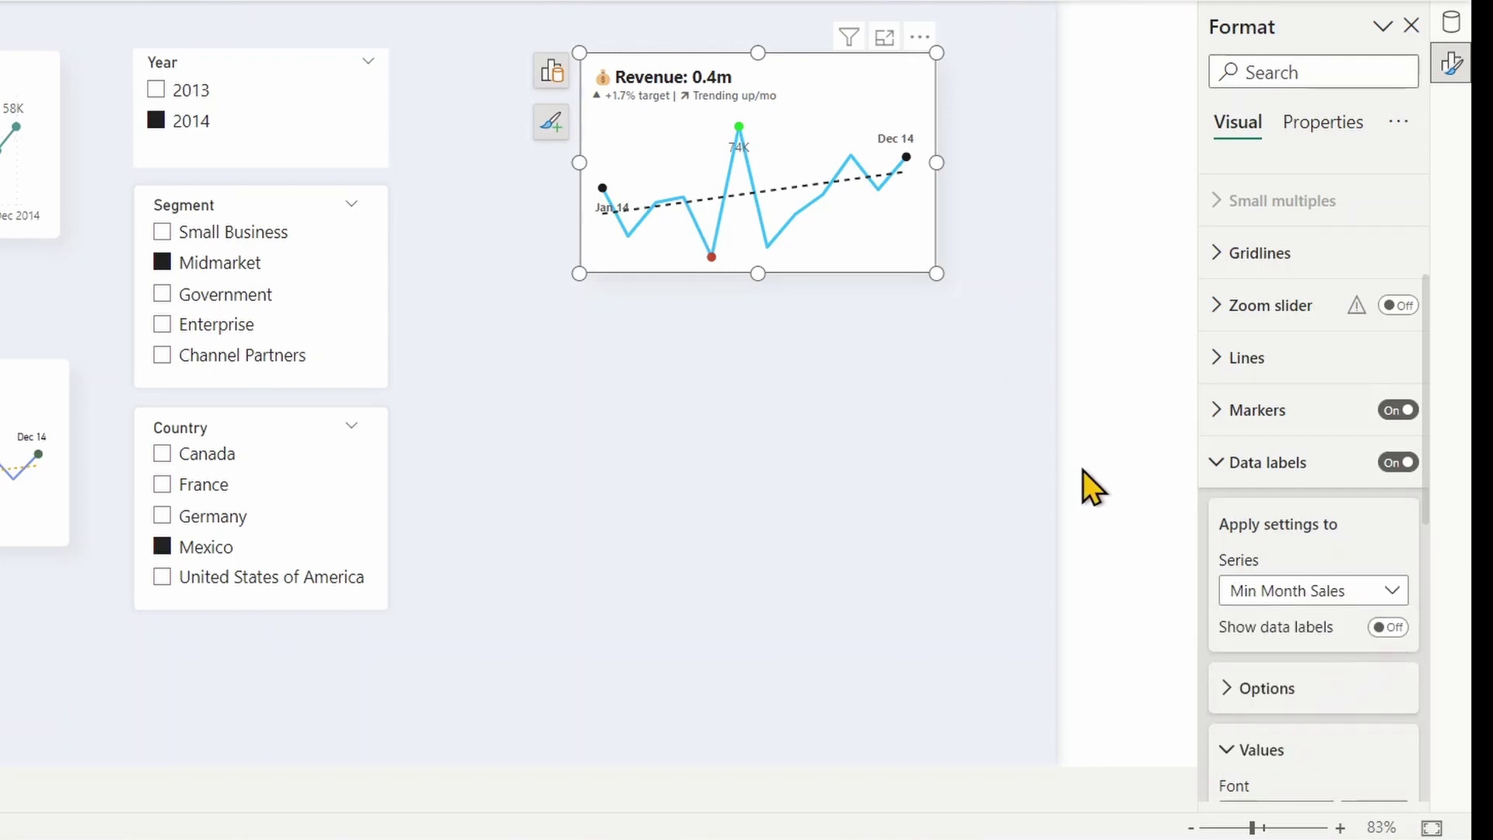
{"action": "left_click", "coordinate": [1287, 595]}
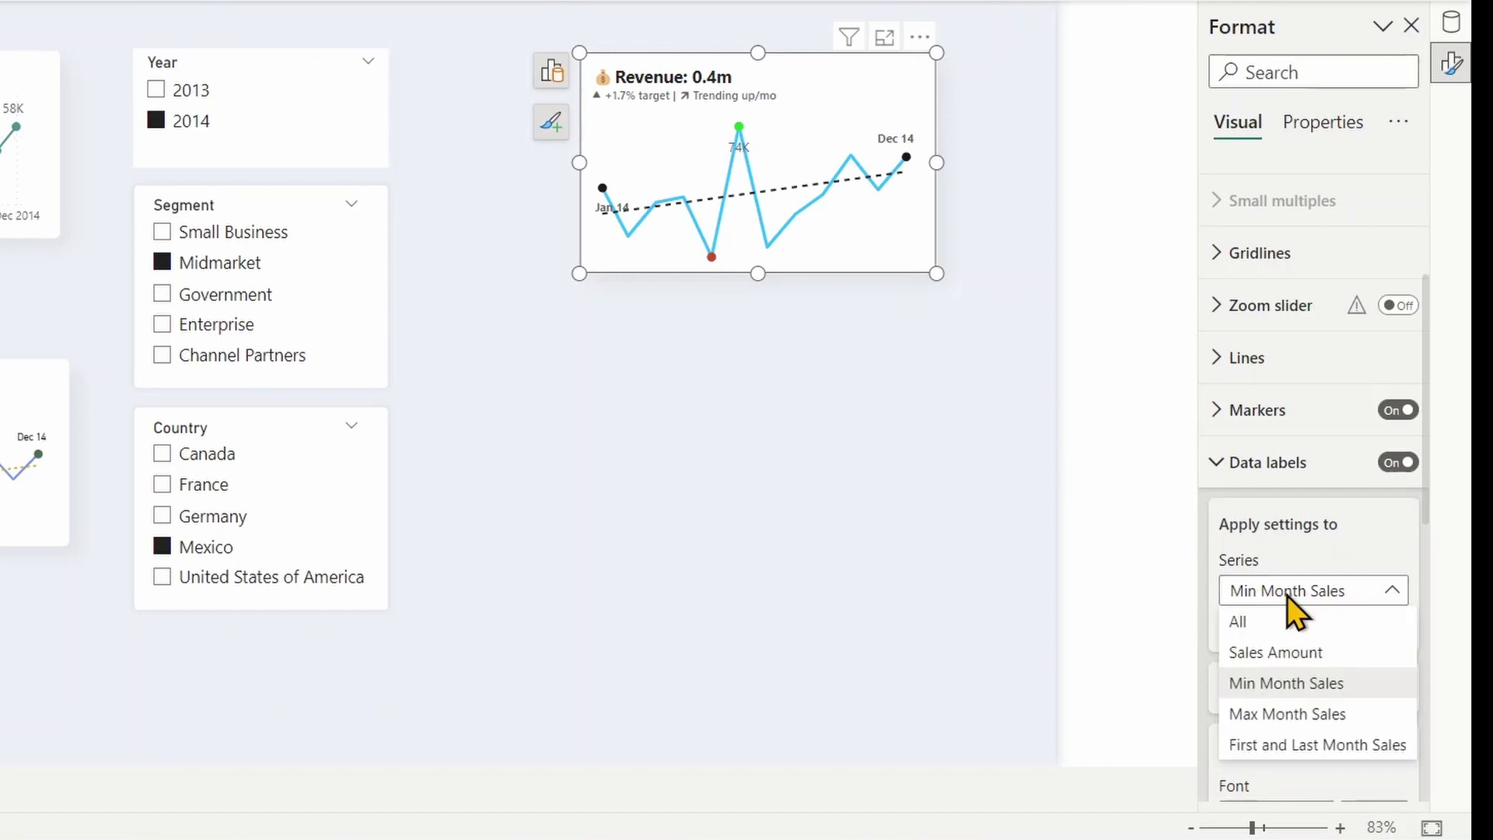
{"action": "left_click", "coordinate": [1255, 715]}
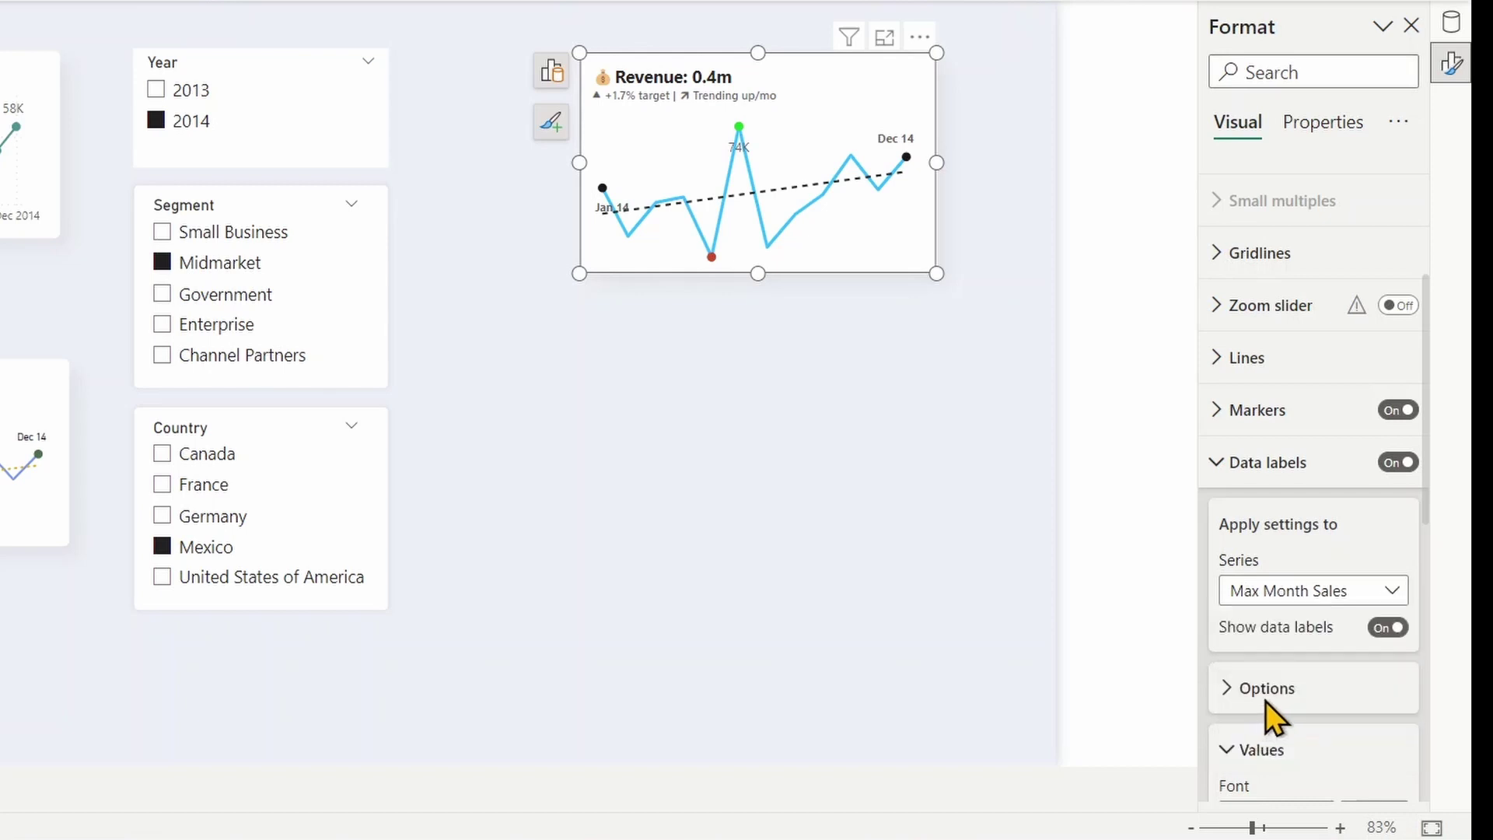
{"action": "left_click", "coordinate": [1388, 628]}
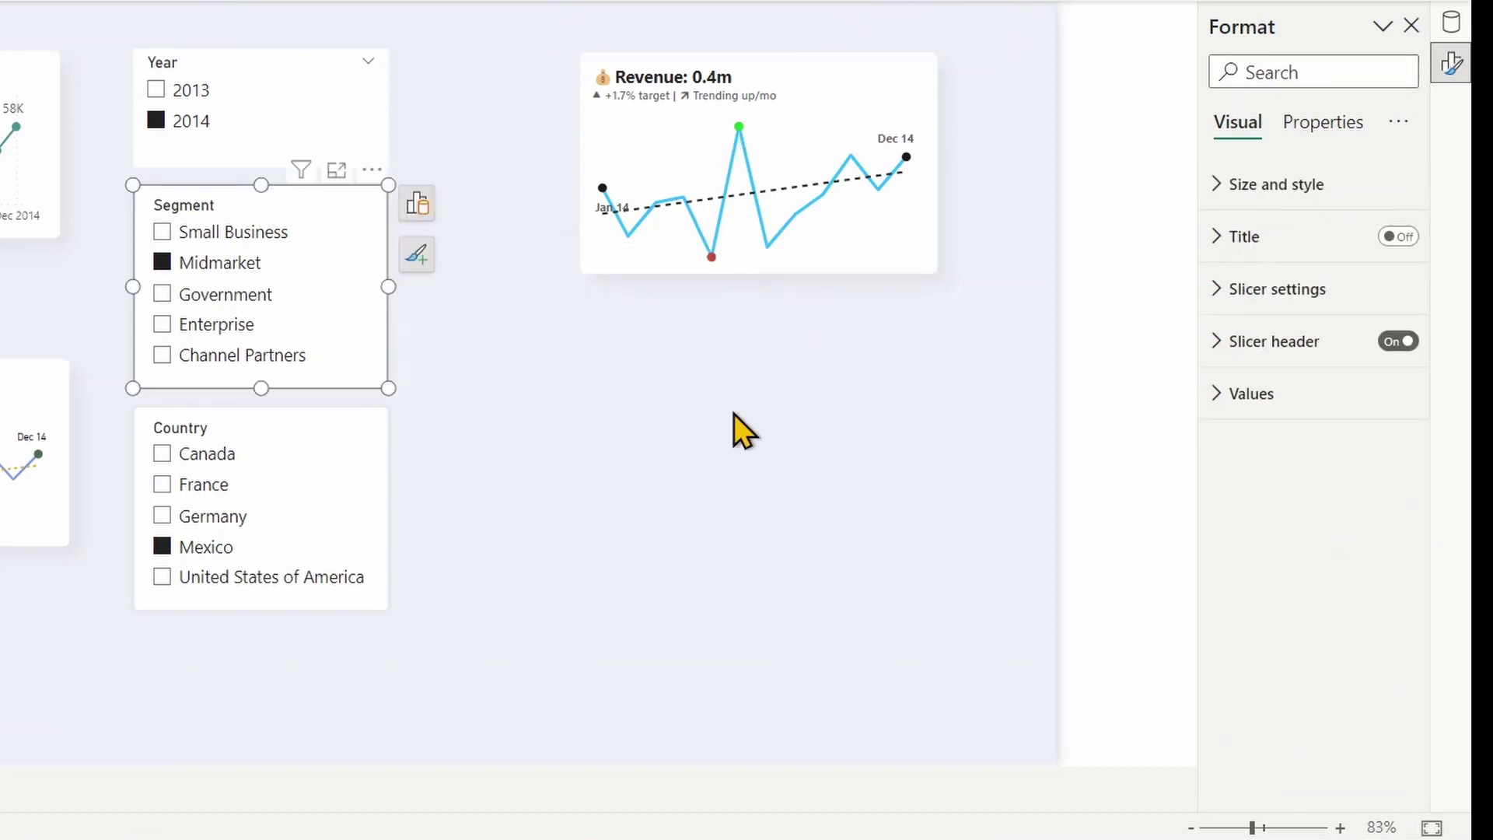
{"action": "left_click", "coordinate": [739, 424]}
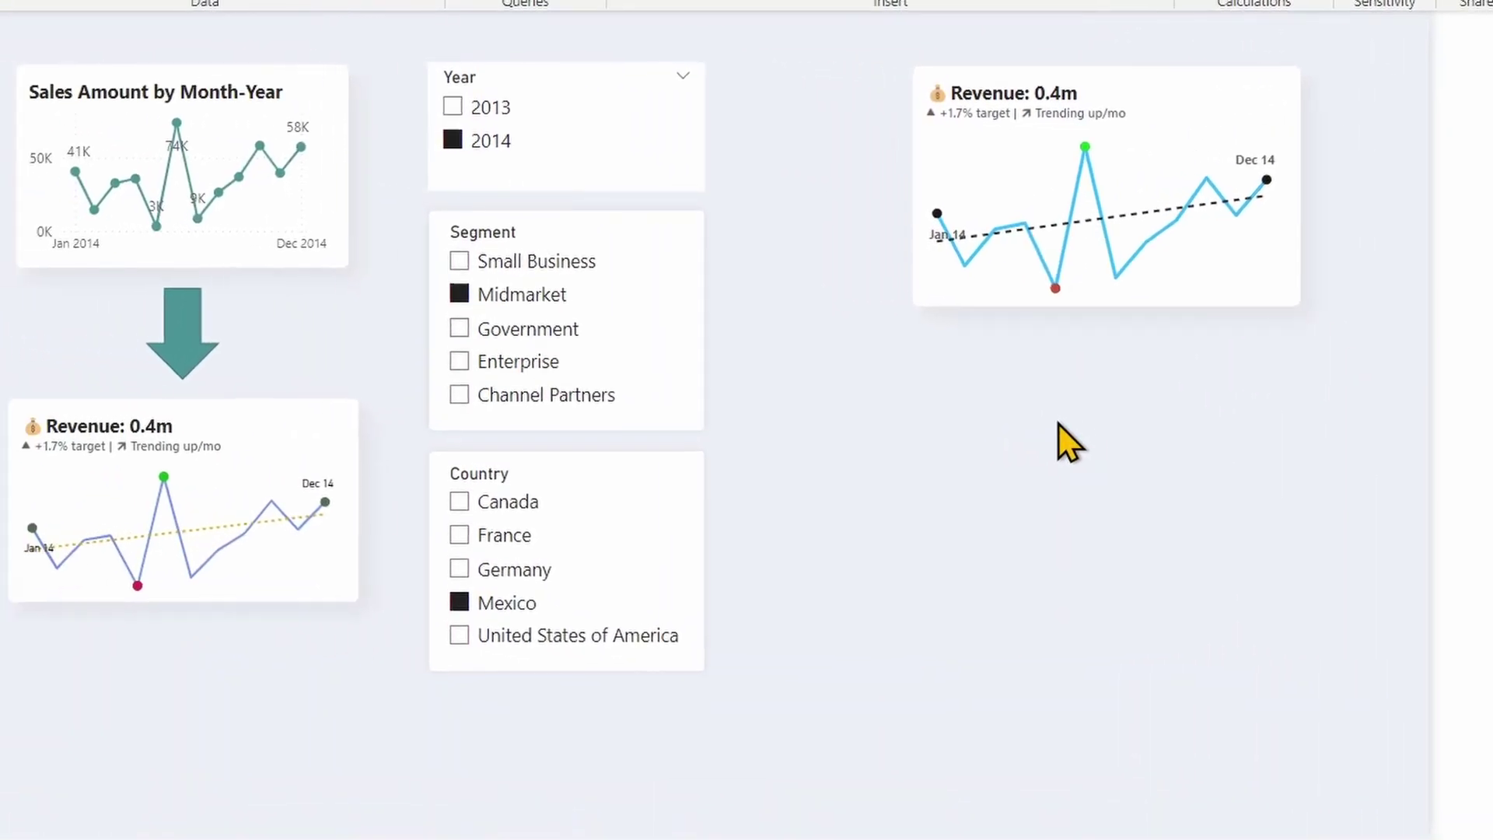